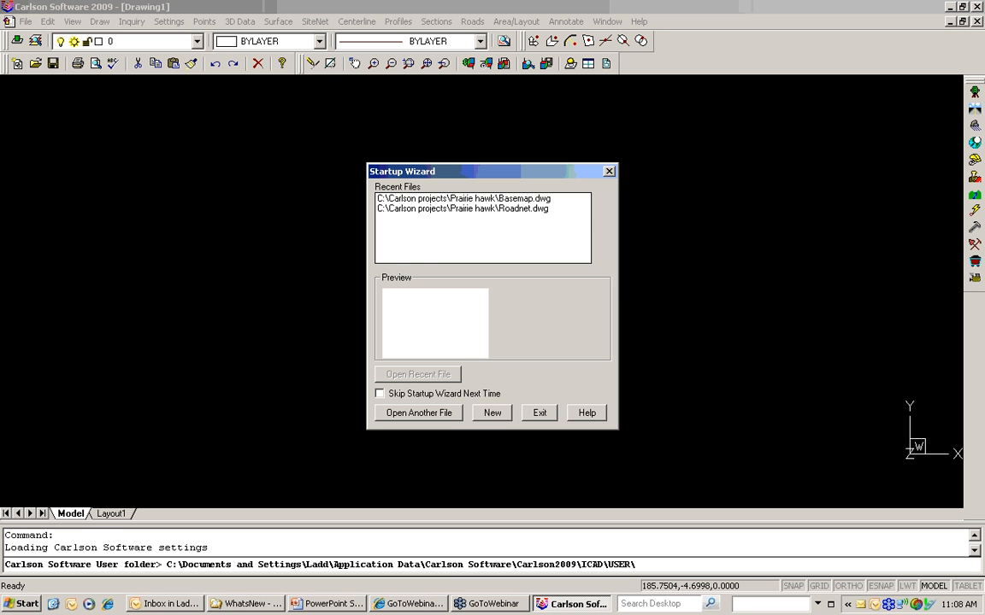
Start a new drawing and set its project folder to C:\Carlson Projects\WhatsNew
left_click(490, 416)
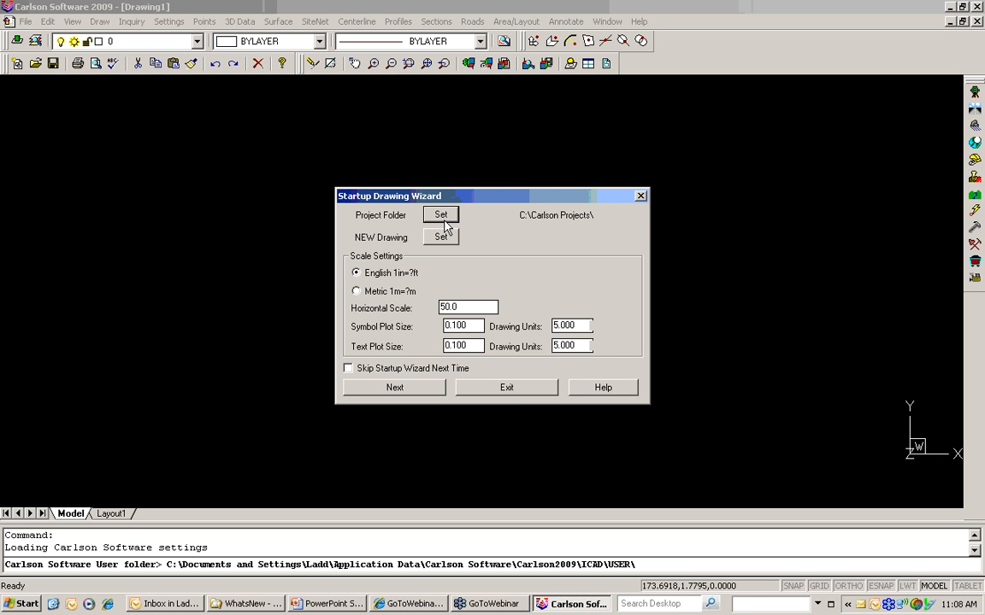
left_click(441, 216)
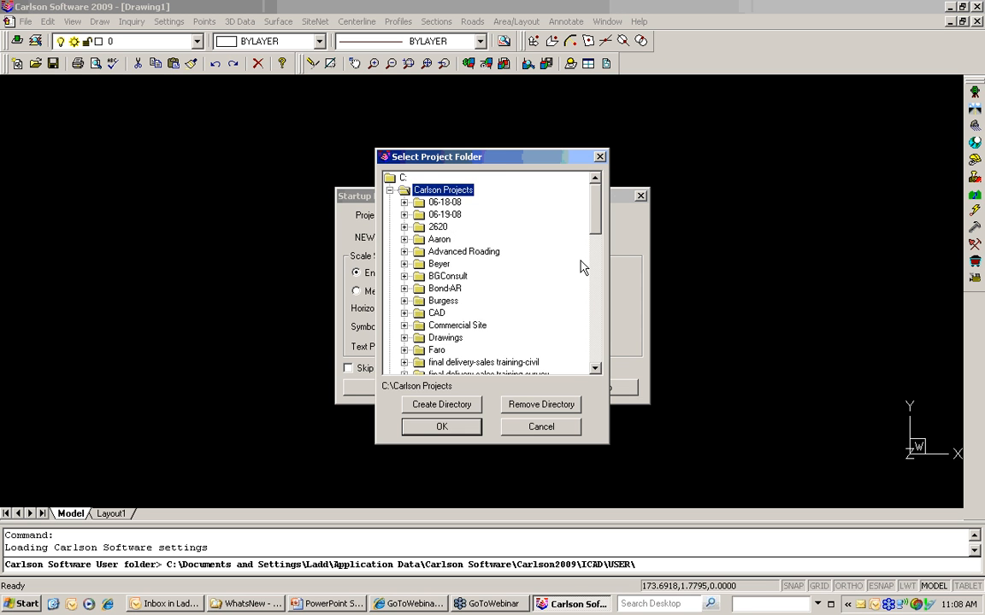
scroll(581, 282, "down", 10)
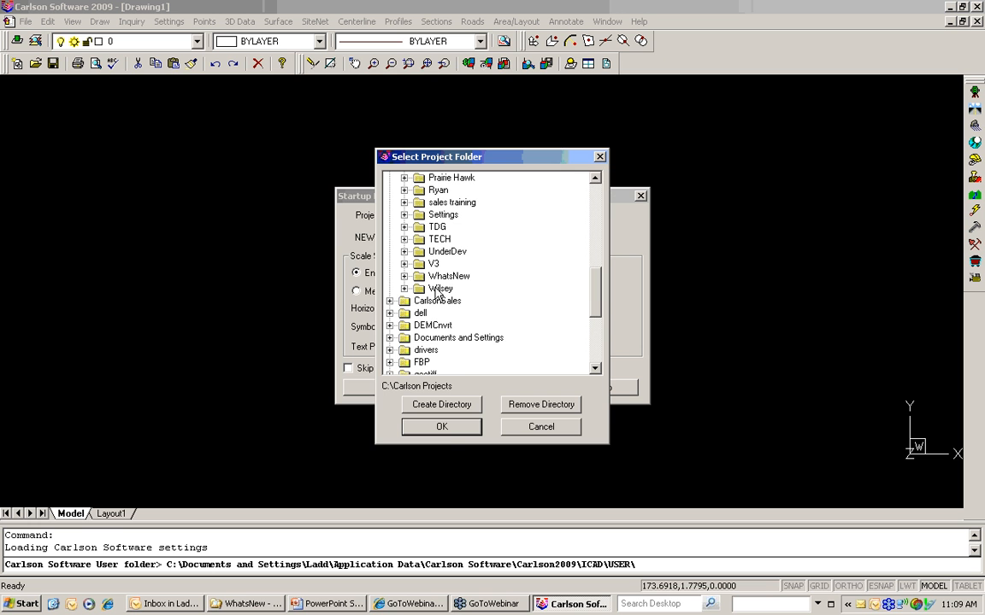
left_click(447, 277)
left_click(442, 426)
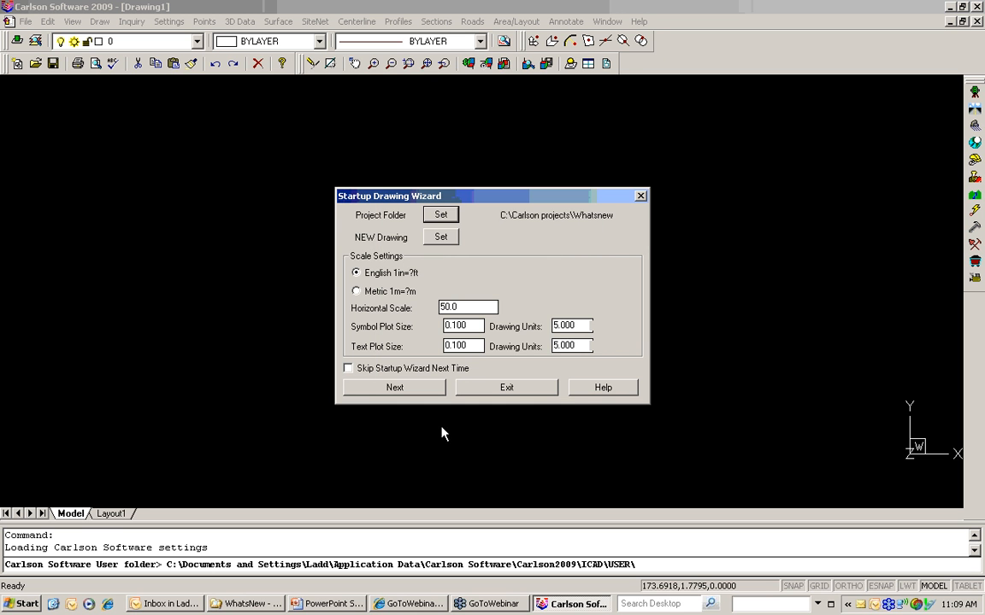
Create the new drawing as BaseMap.dwg with the default scale settings, a new Basemap.crd coordinate file and no point import
left_click(443, 240)
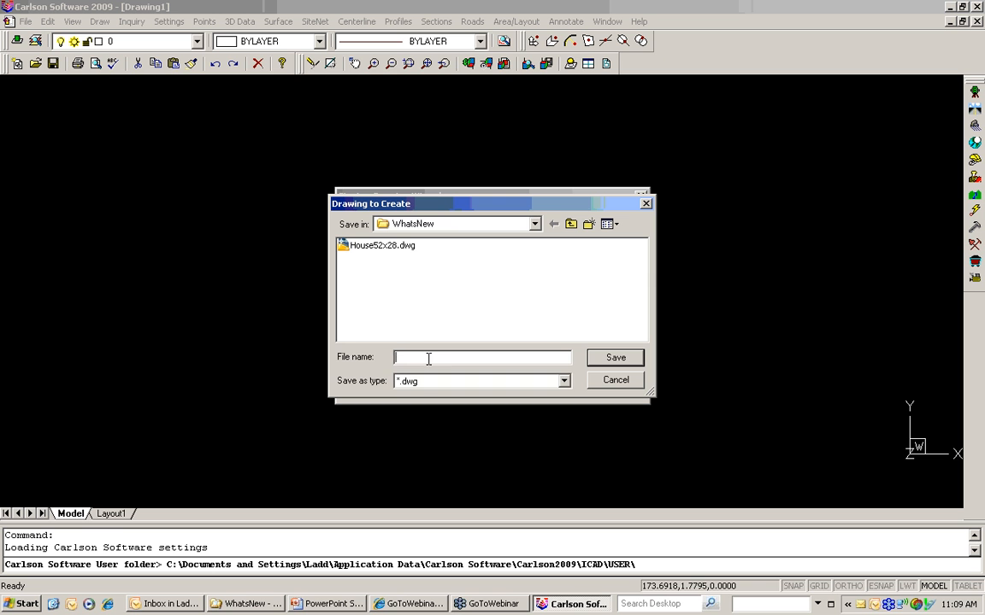
type("Basemap")
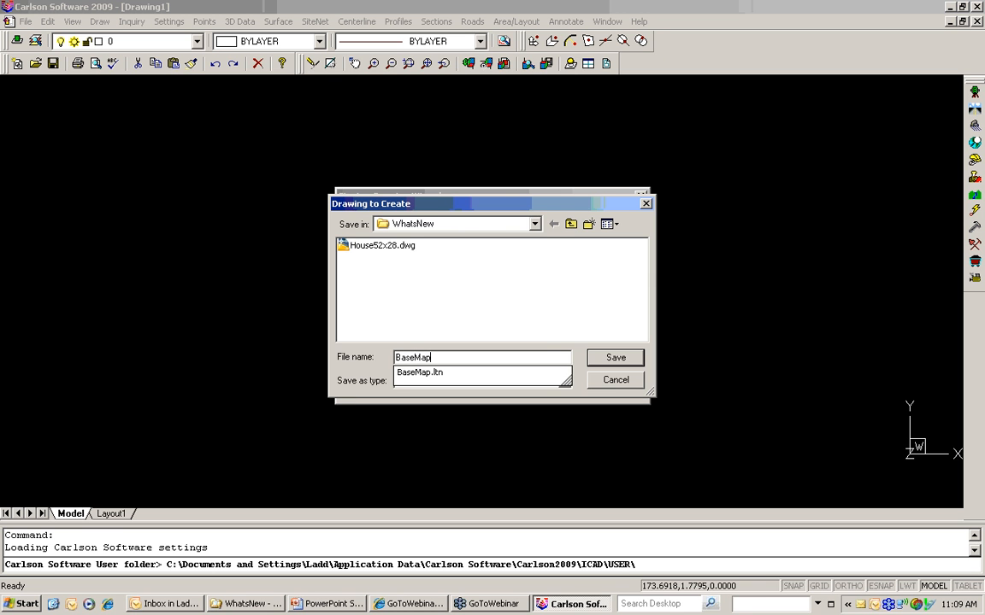
key("Return")
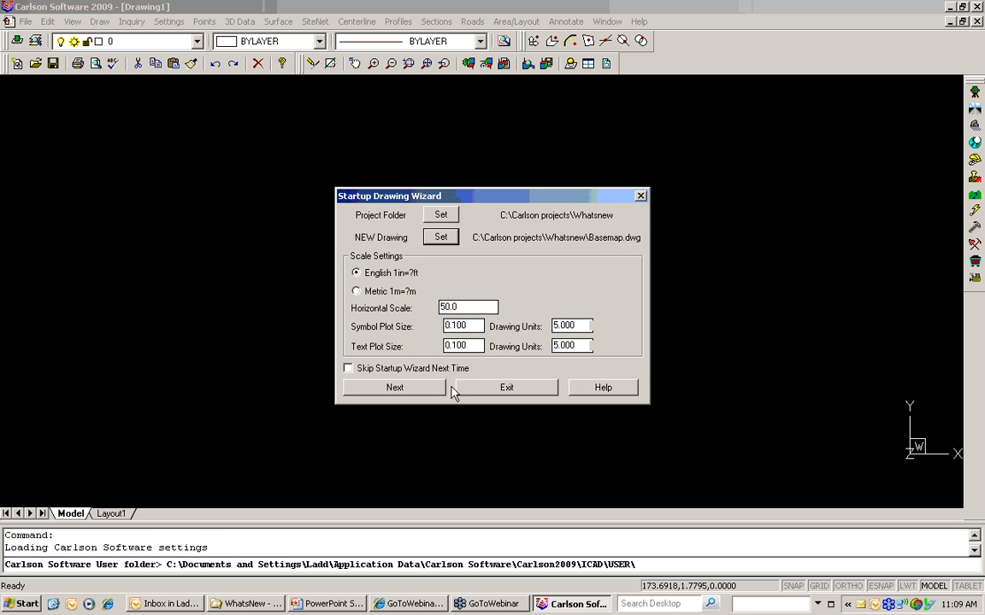
left_click(395, 387)
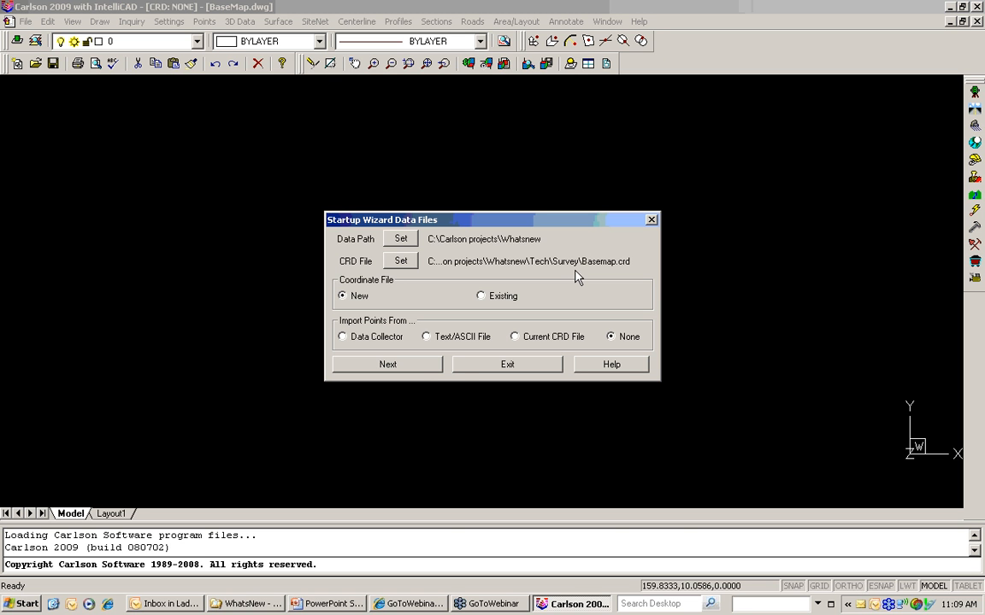
left_click(417, 367)
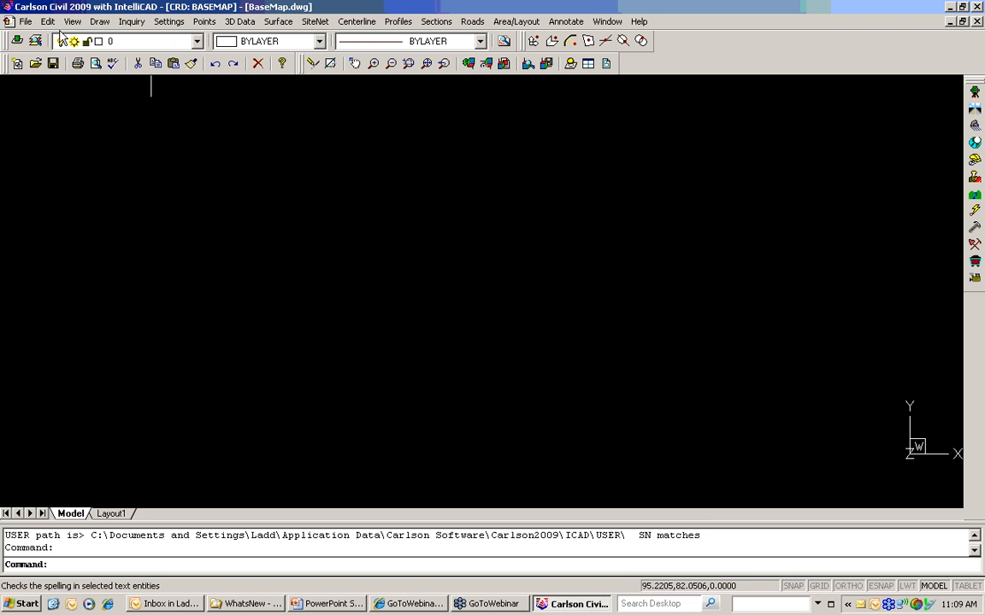
left_click(25, 22)
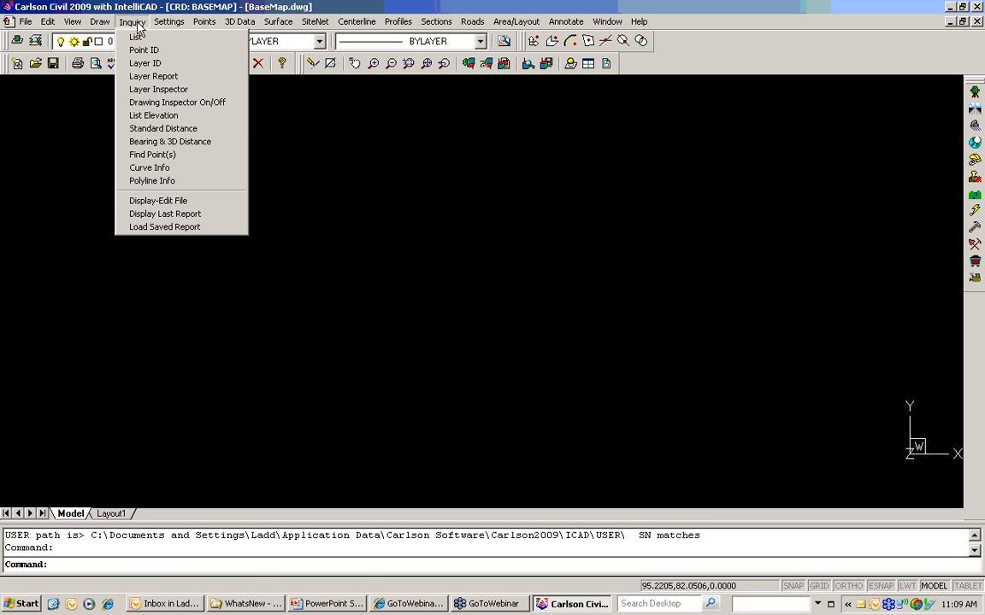
mouse_move(203, 24)
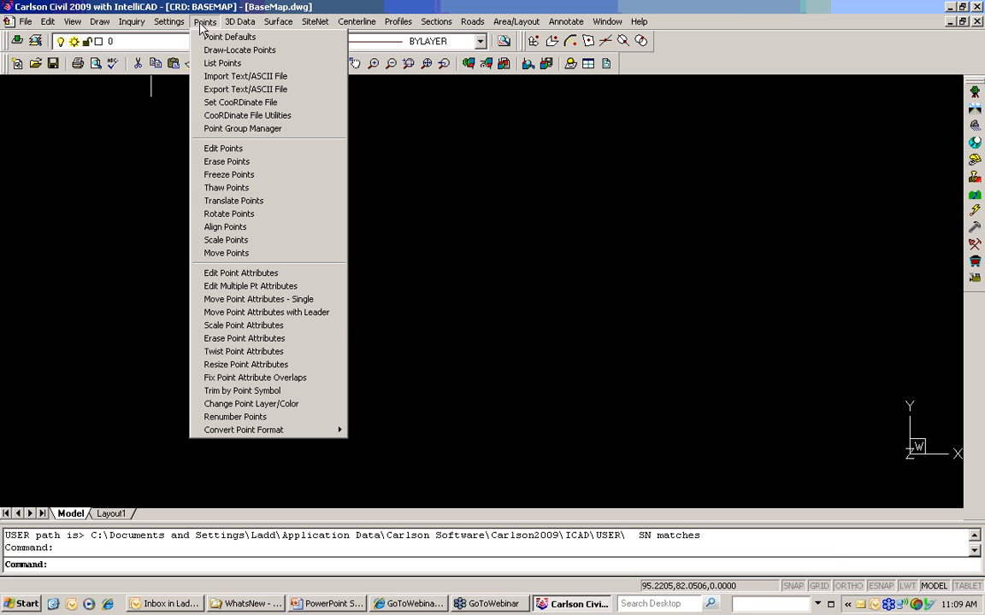
mouse_move(135, 26)
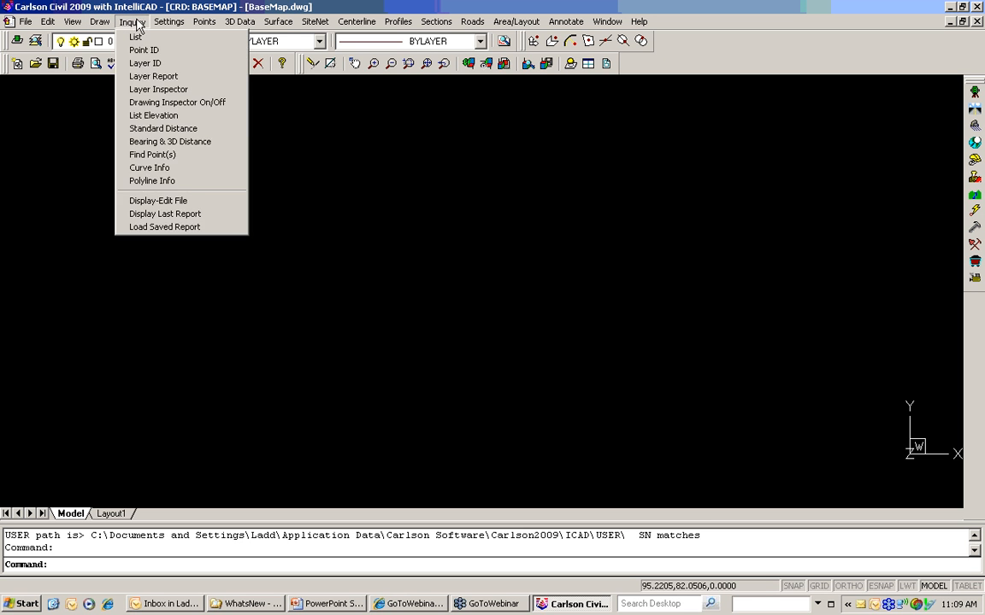
mouse_move(239, 27)
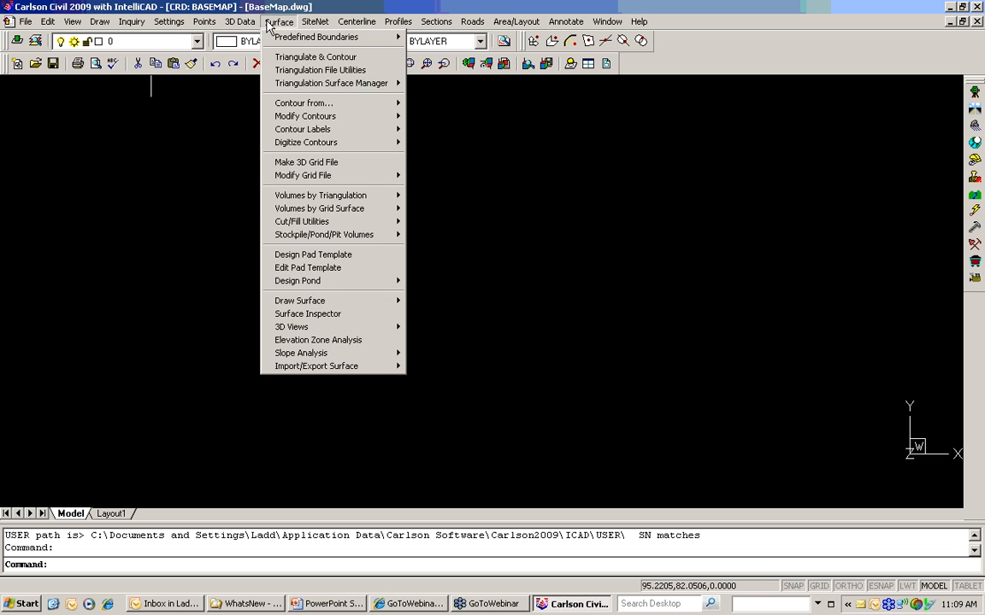
mouse_move(315, 24)
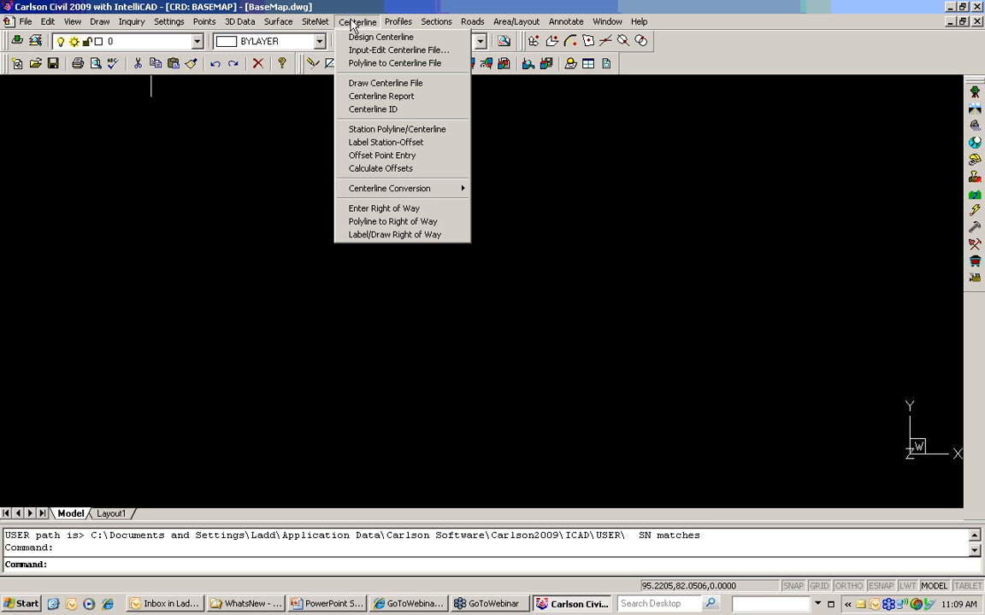
mouse_move(392, 26)
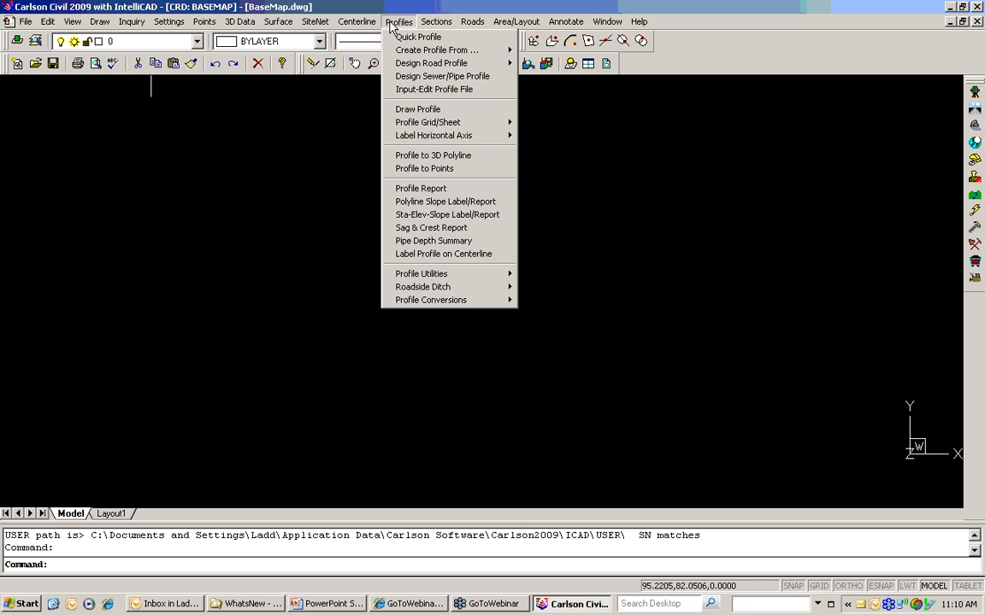
left_click(399, 10)
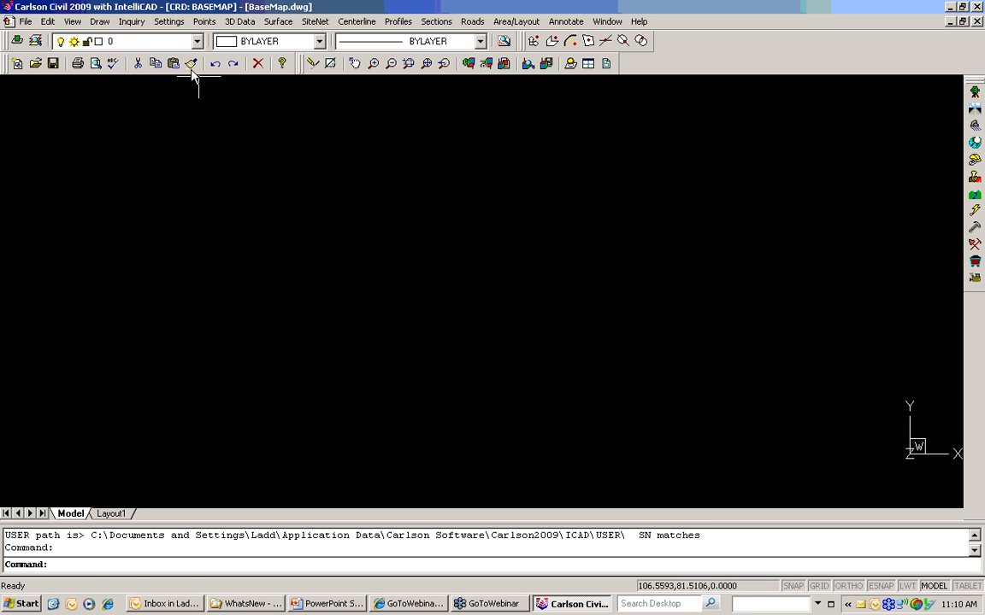
Switch the Carlson menu set from Civil to Survey
left_click(165, 22)
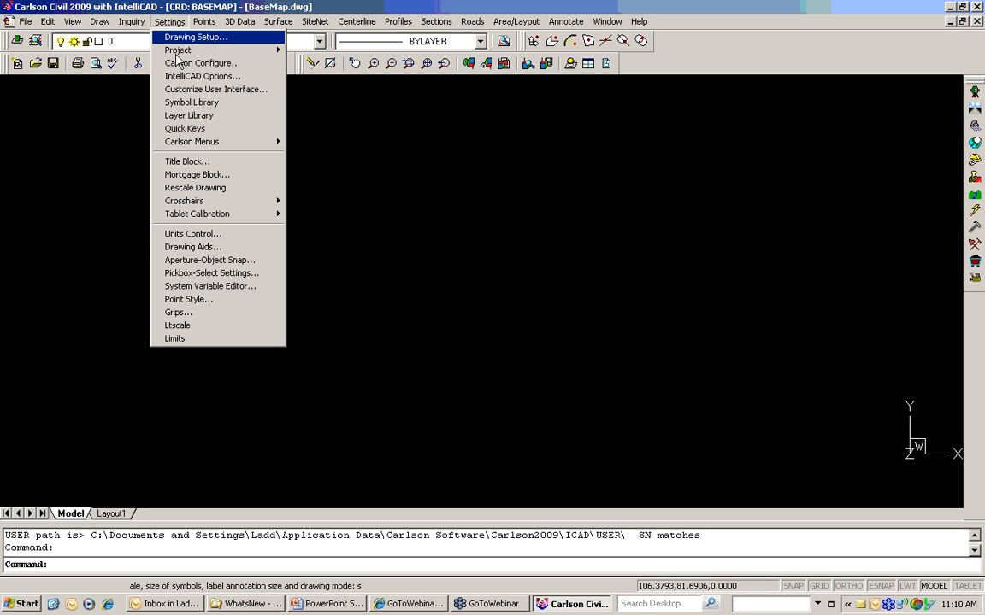
mouse_move(223, 145)
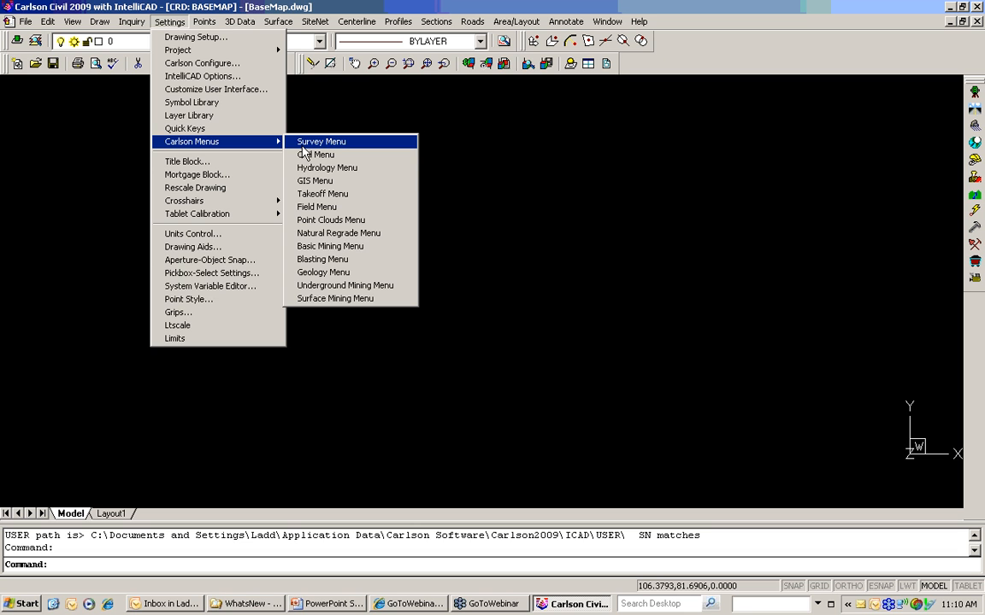
left_click(306, 146)
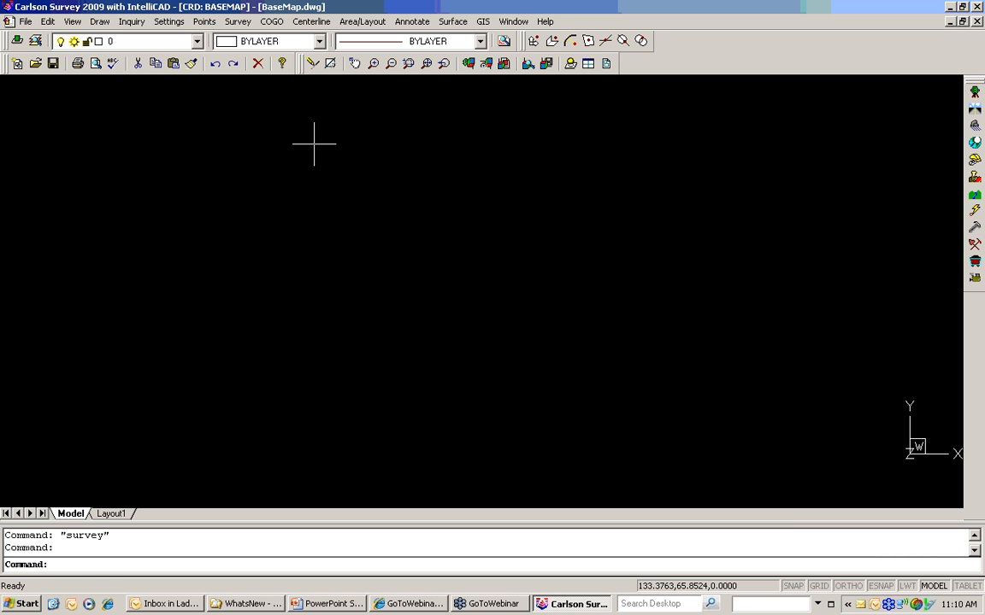
Place the georeferenced aerial image using the PRAIRIEHAWK.tfw world file and show the drawing's full extents
left_click(484, 21)
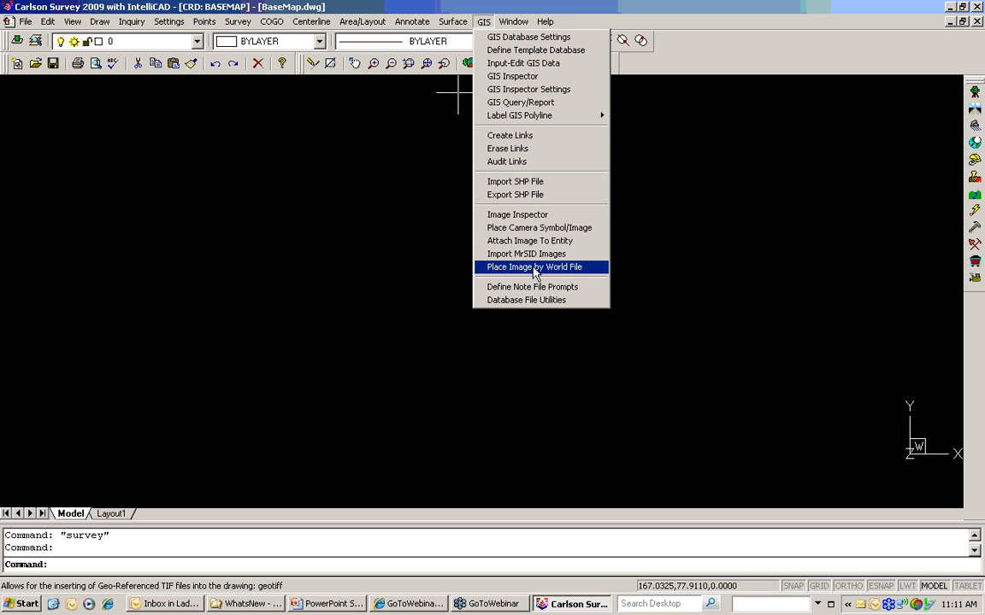
left_click(534, 269)
left_click(612, 221)
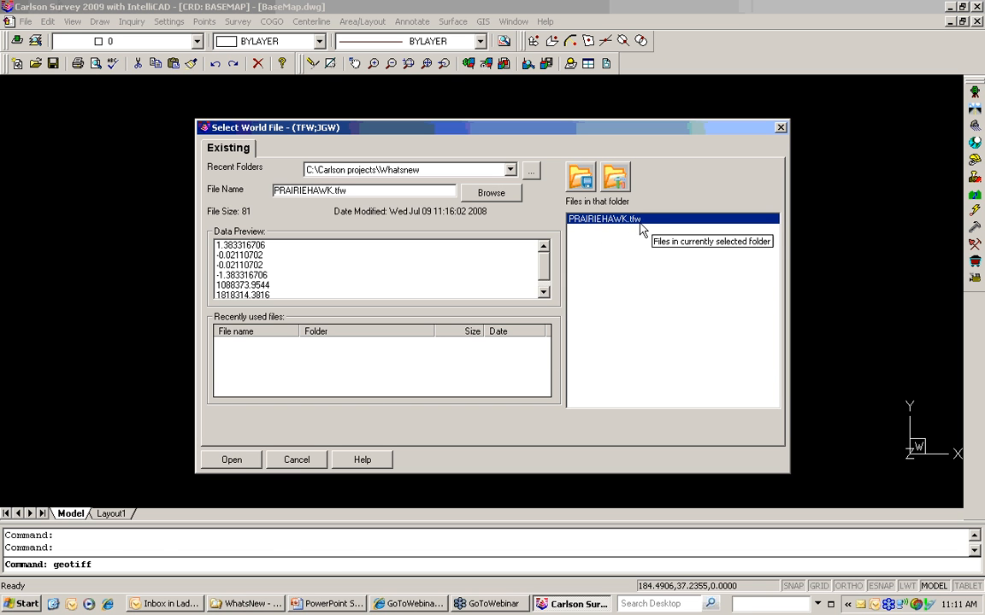
left_click(236, 462)
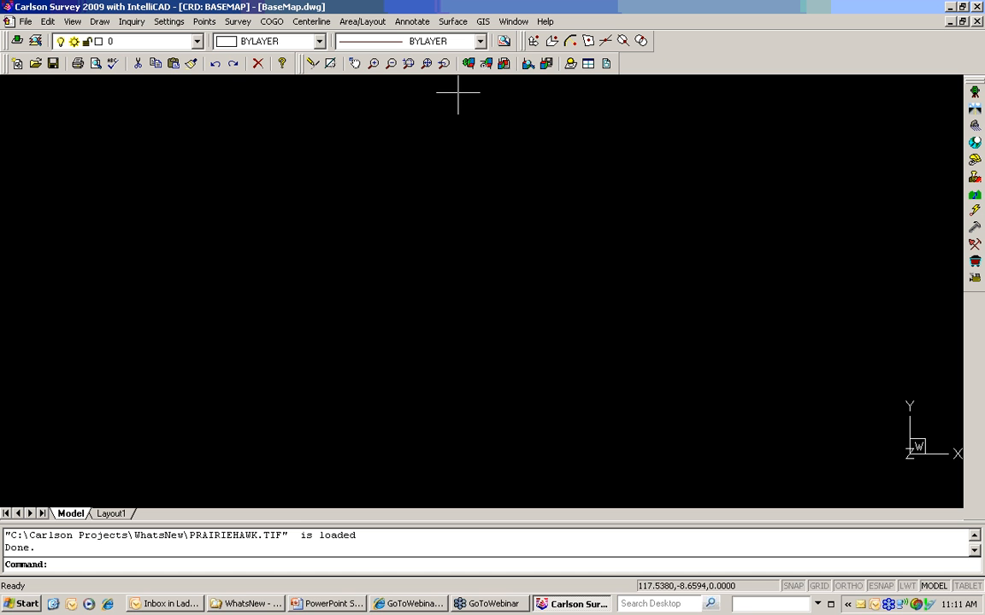
type("z")
key("Return")
type("e")
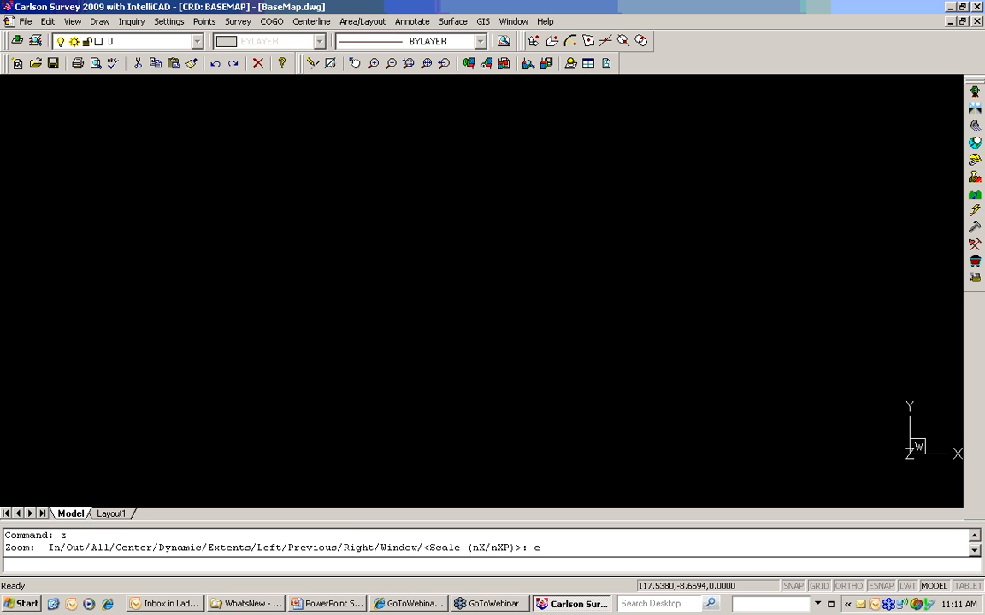
key("Return")
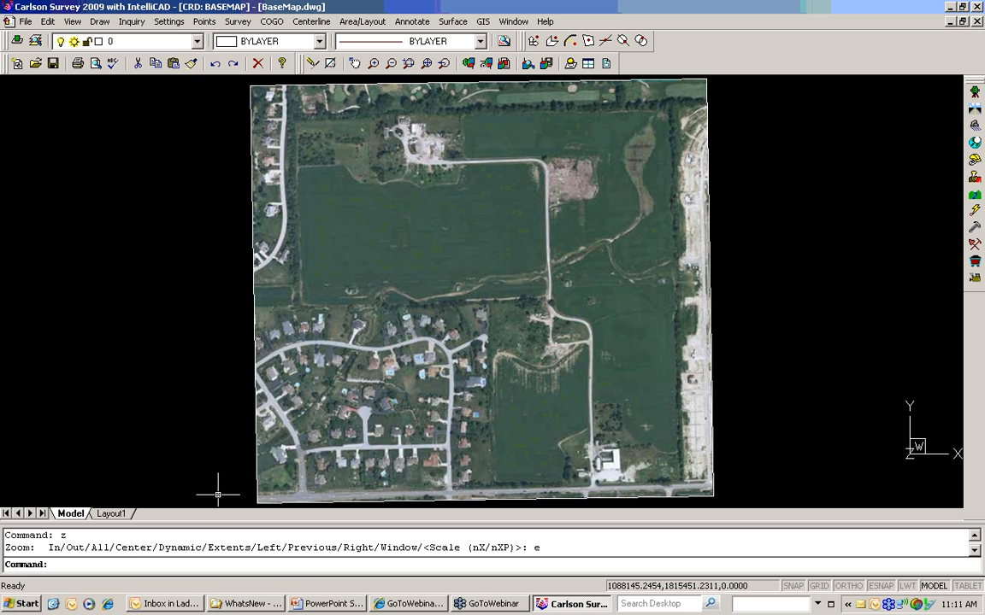
Import all points, centerlines, profiles and the surface from PrairieHawk.xml as LandXML data, using automatic file naming
left_click(26, 21)
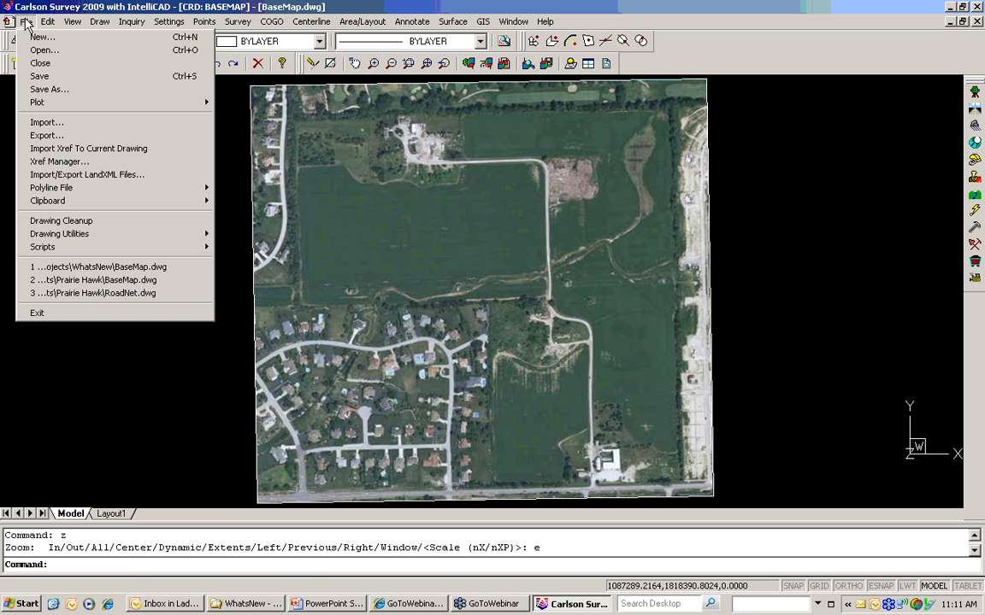
left_click(83, 176)
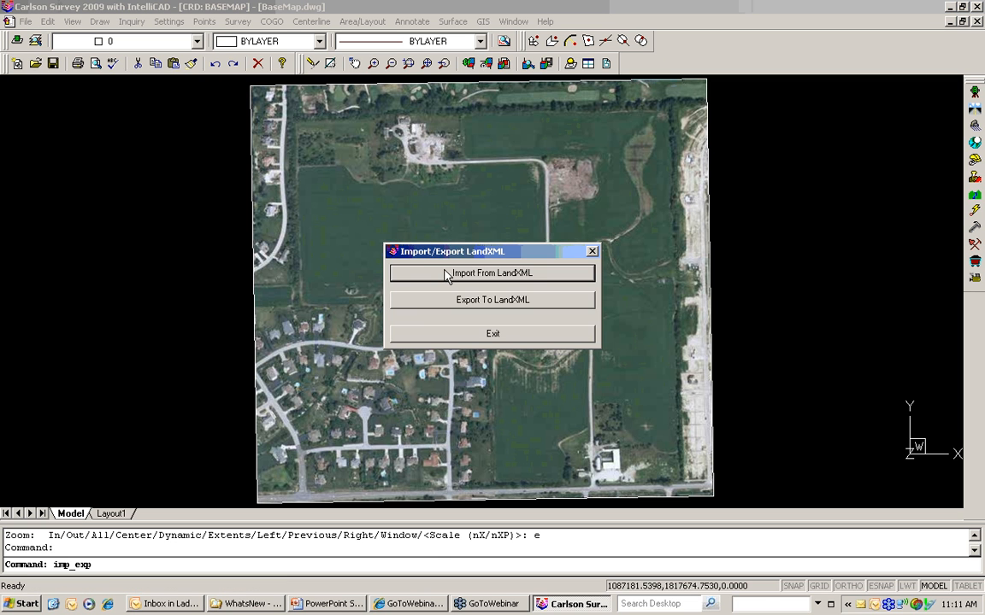
left_click(446, 274)
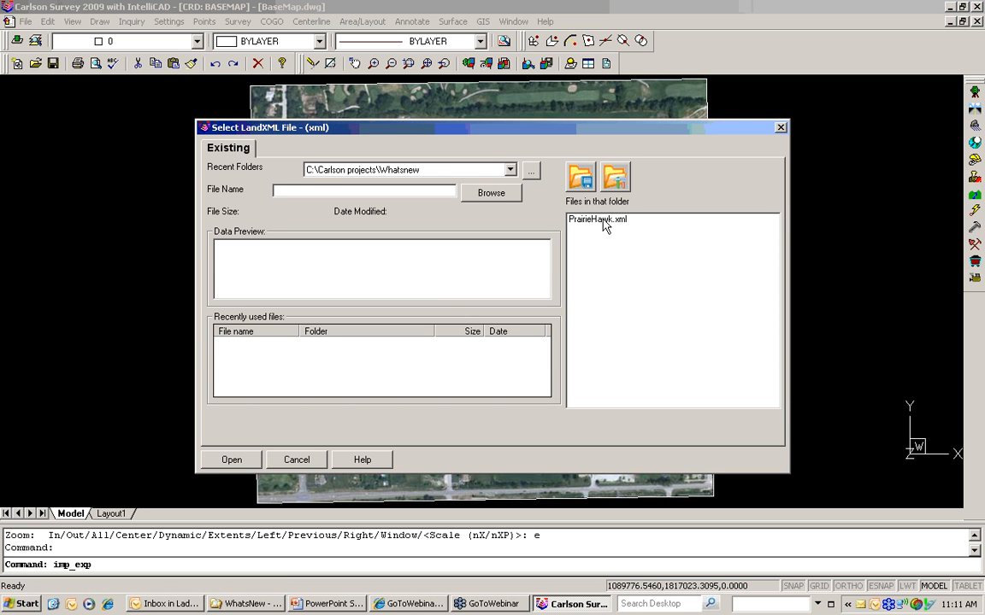
left_click(602, 221)
left_click(231, 460)
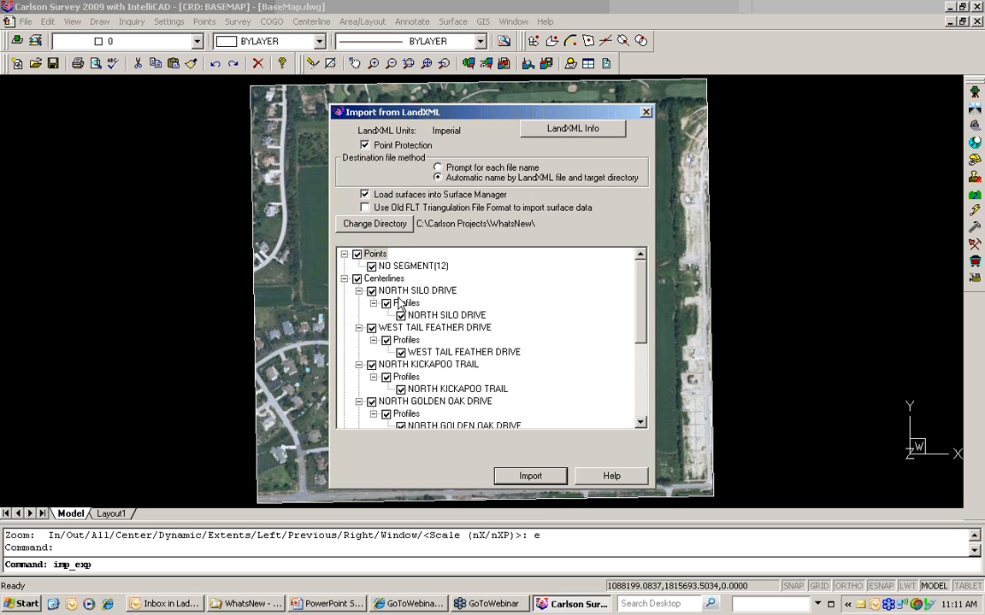
scroll(578, 321, "down", 4)
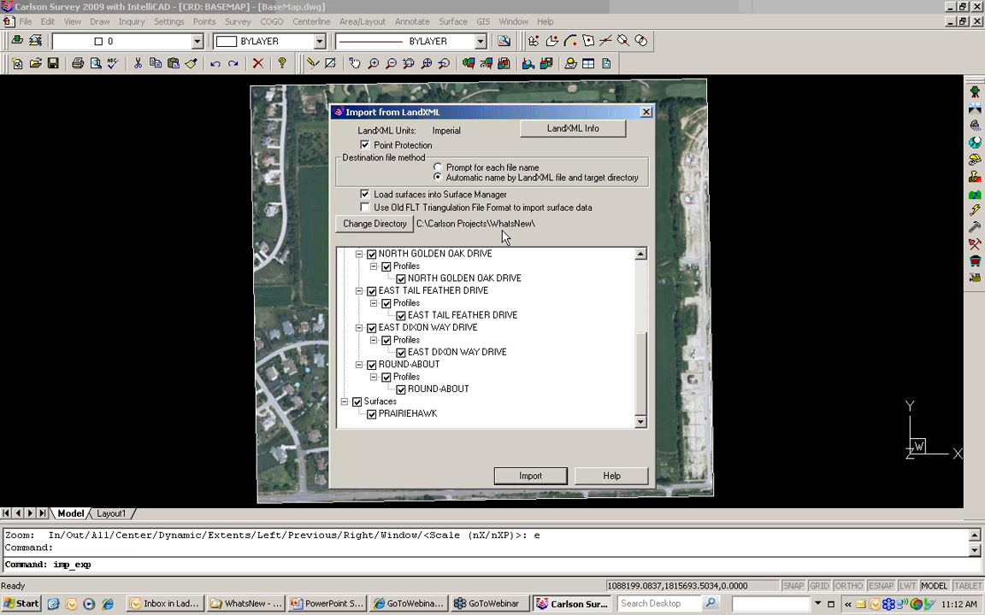
left_click(529, 479)
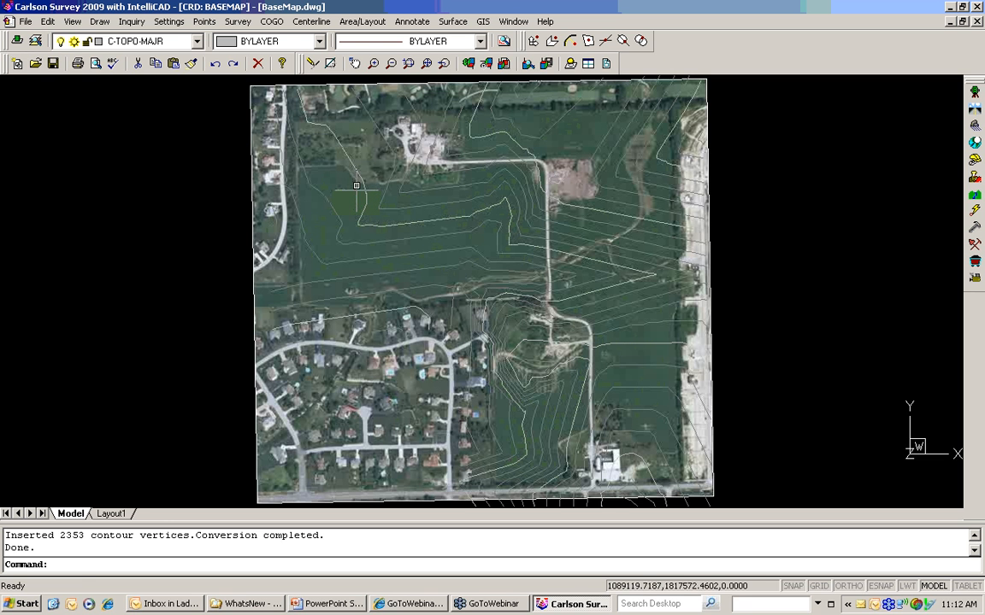
Review the drawing template name in Carlson's startup configuration options and leave them without changes
left_click(170, 22)
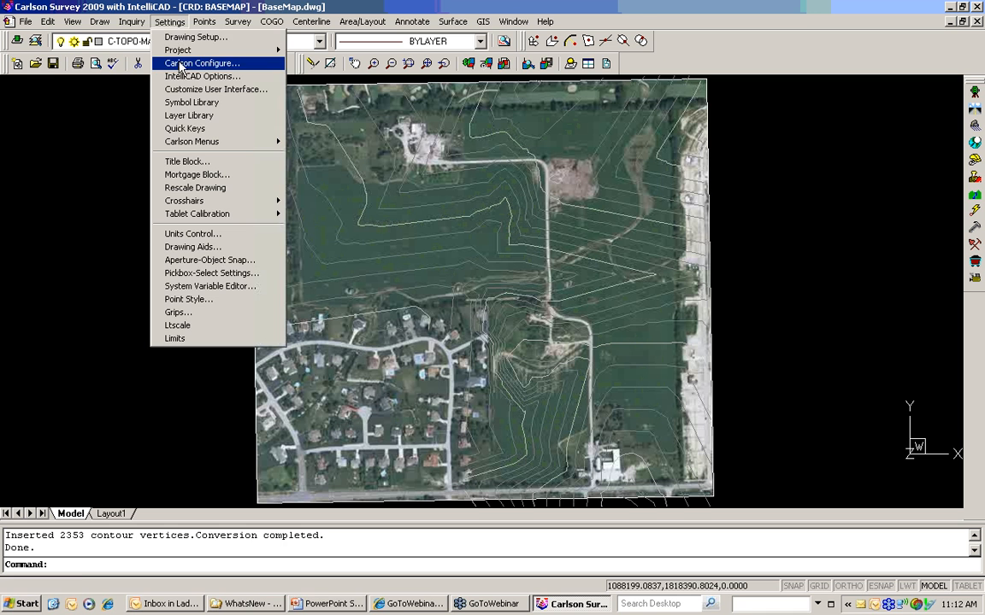
left_click(181, 64)
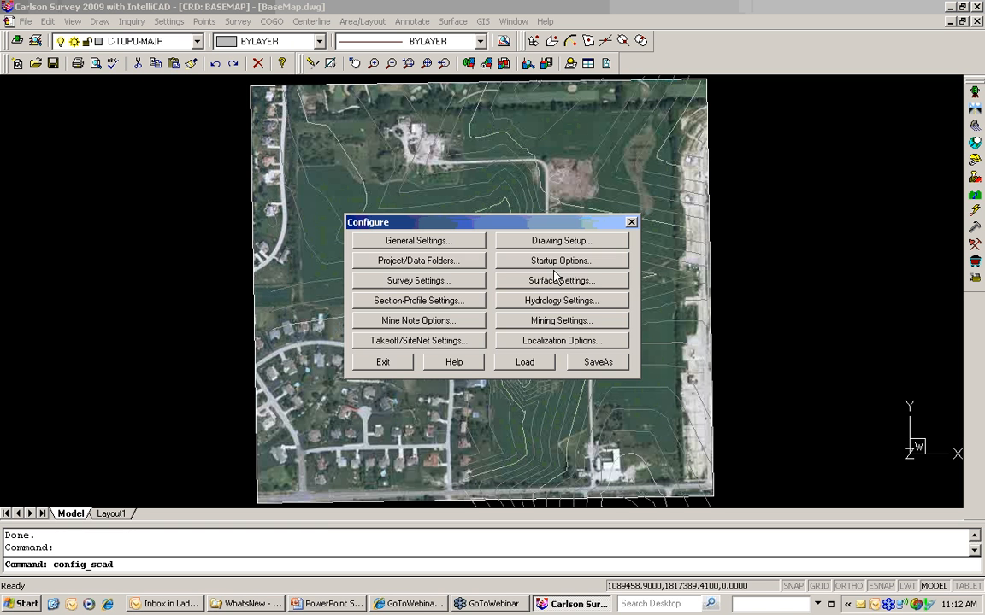
left_click(574, 266)
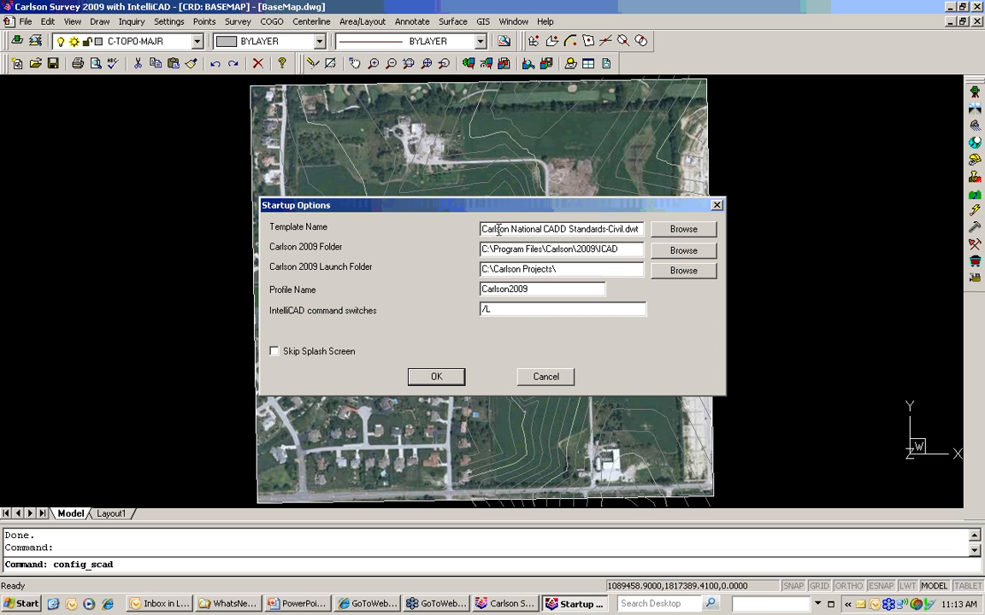
left_click_drag(498, 229, 646, 231)
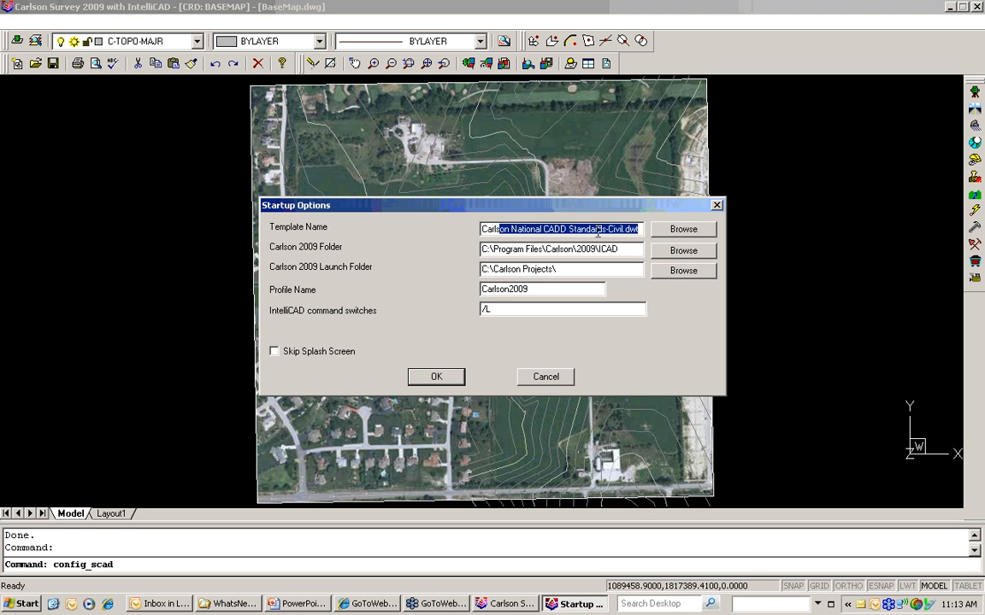
left_click(554, 377)
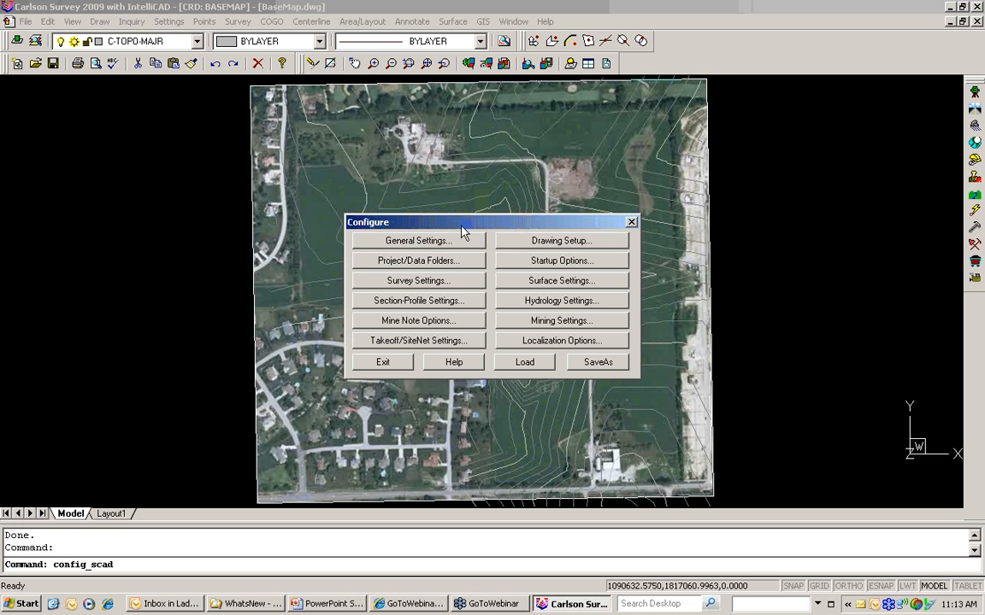
Draw points 1-25 with their linework and symbols using Draw Field to Finish, splitting no multiple codes
left_click(384, 363)
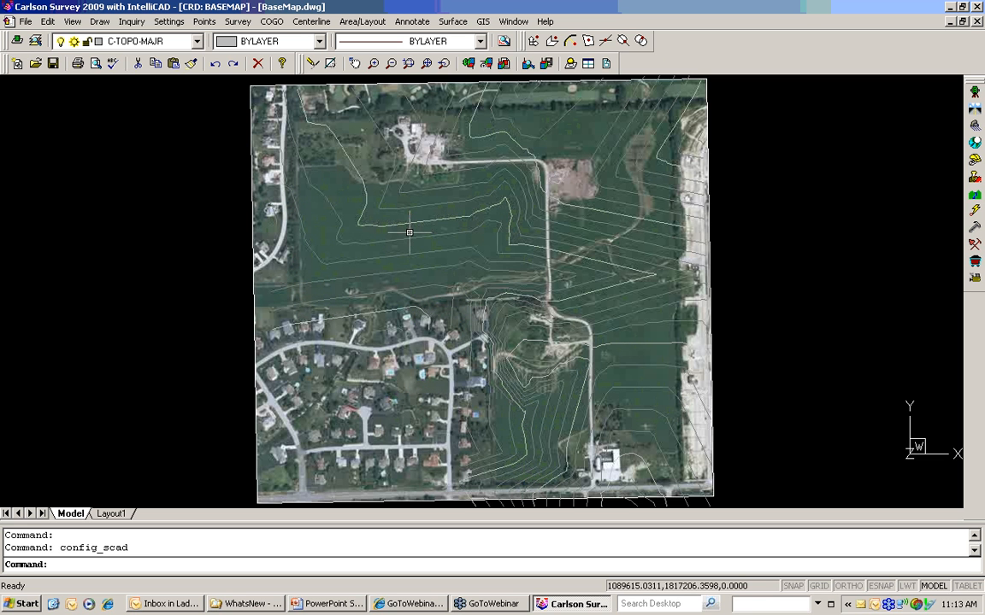
left_click(236, 22)
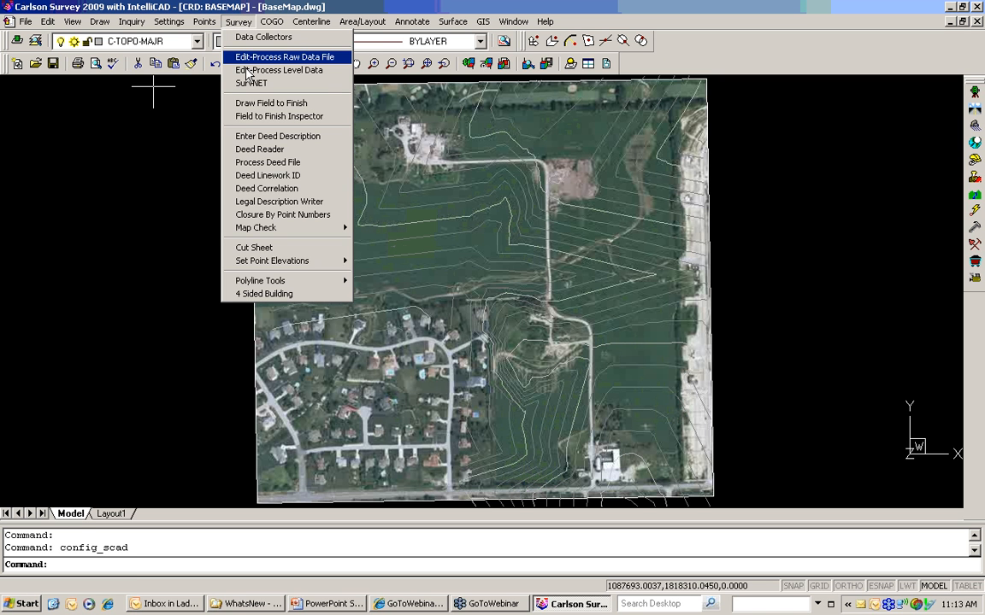
left_click(259, 103)
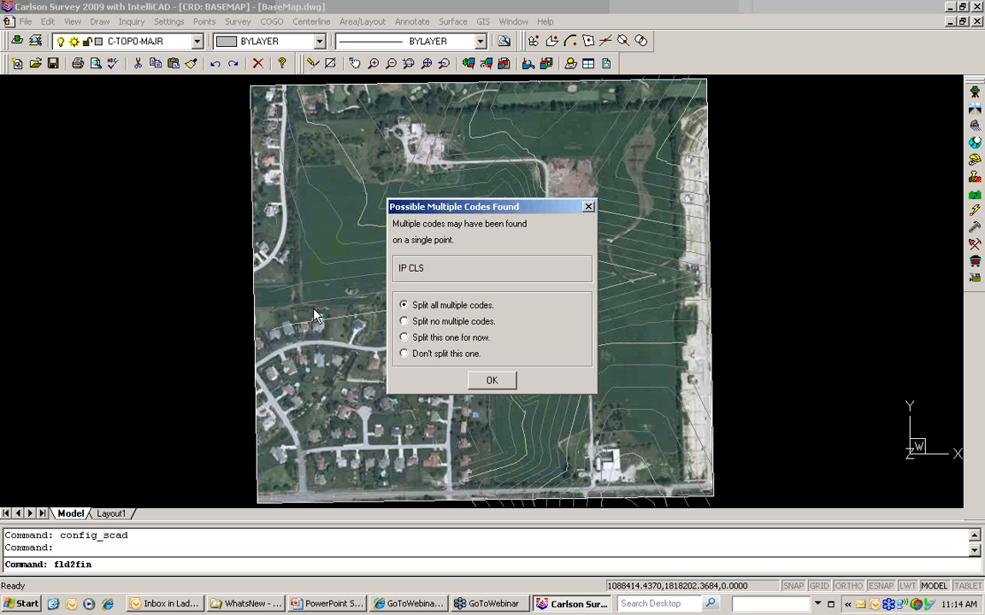
left_click(418, 324)
left_click(494, 383)
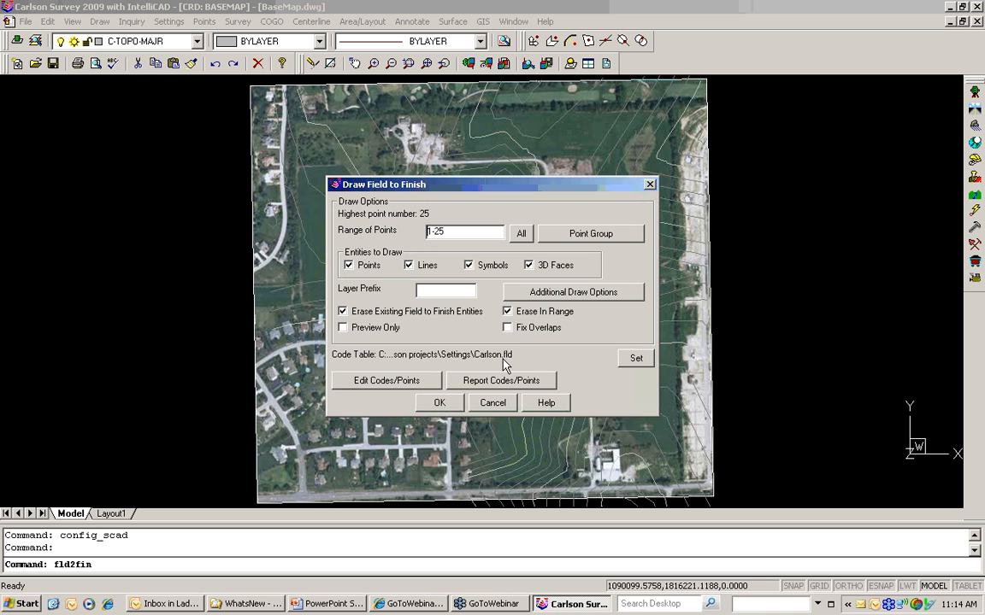
left_click(446, 406)
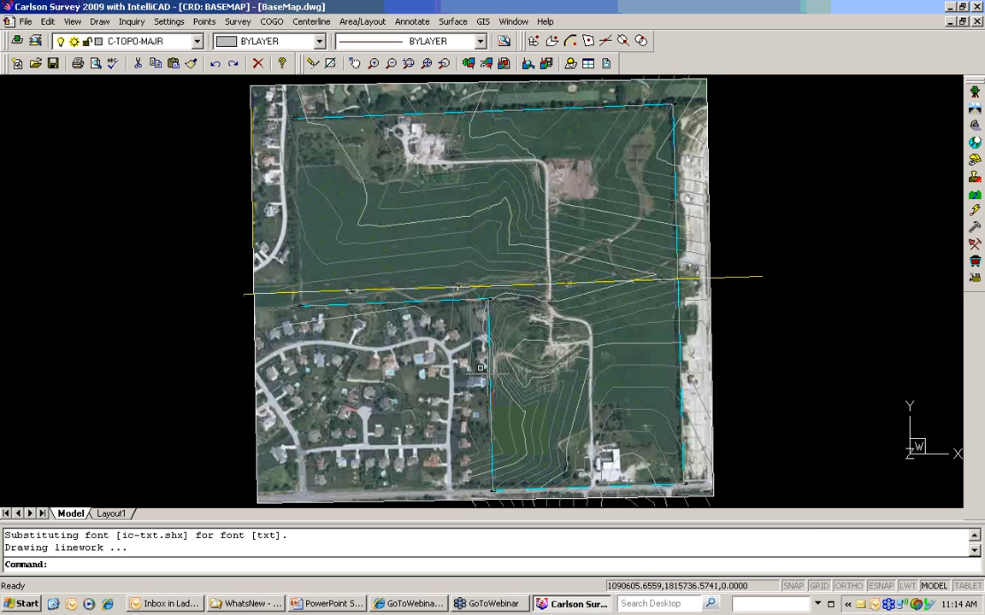
Change the CLO (Close) linework special code to CLS in the Field to Finish code table settings
scroll(346, 289, "up", 8)
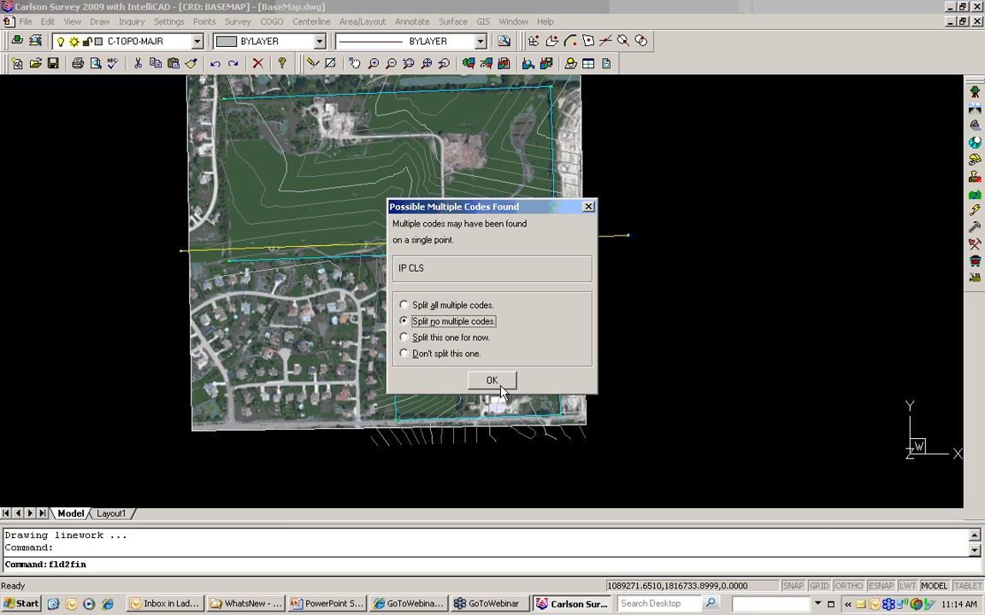
left_click(498, 384)
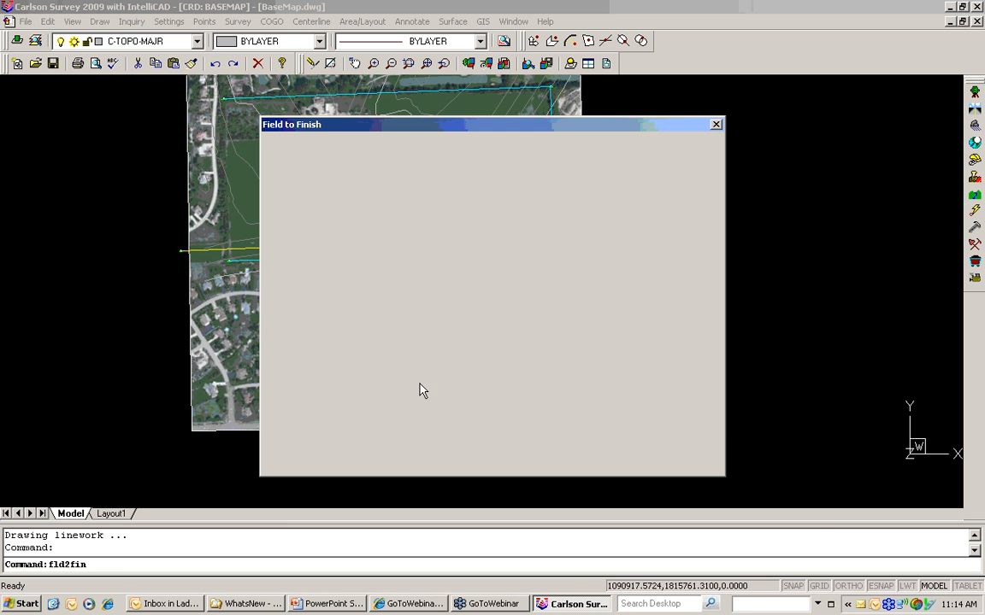
left_click(340, 366)
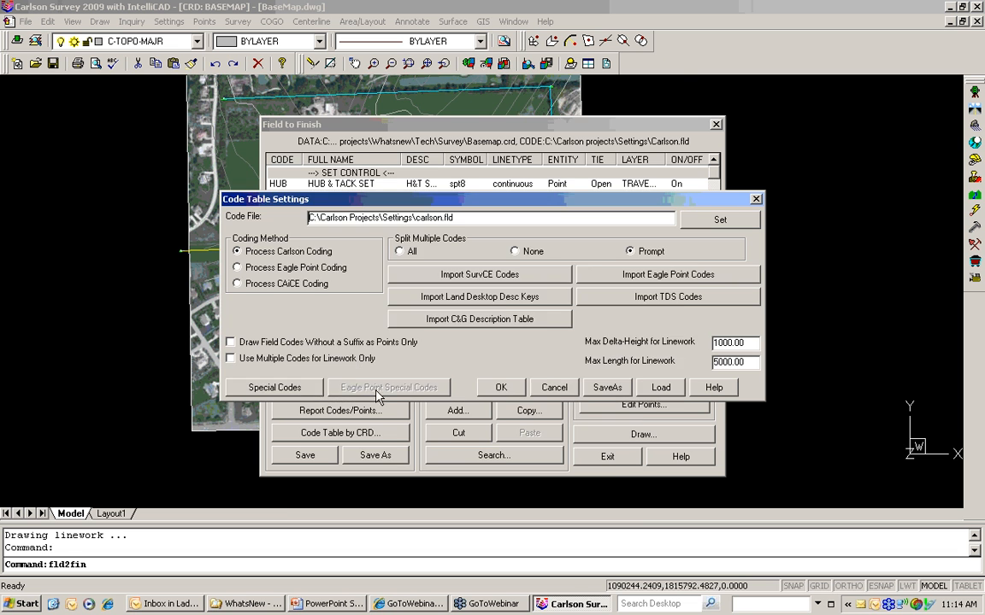
left_click(304, 390)
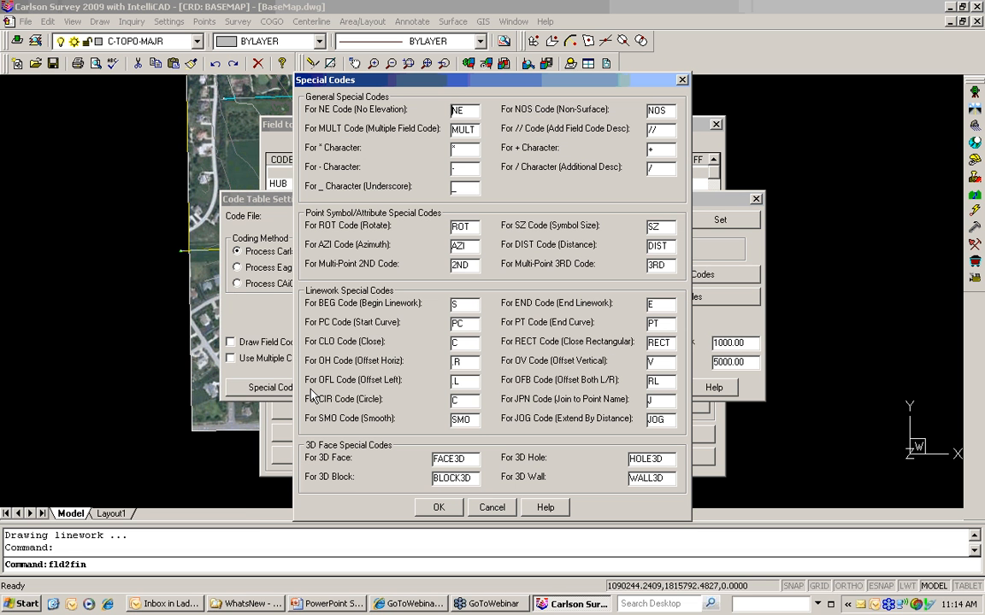
left_click(454, 342)
type("LS")
left_click(438, 507)
left_click(501, 389)
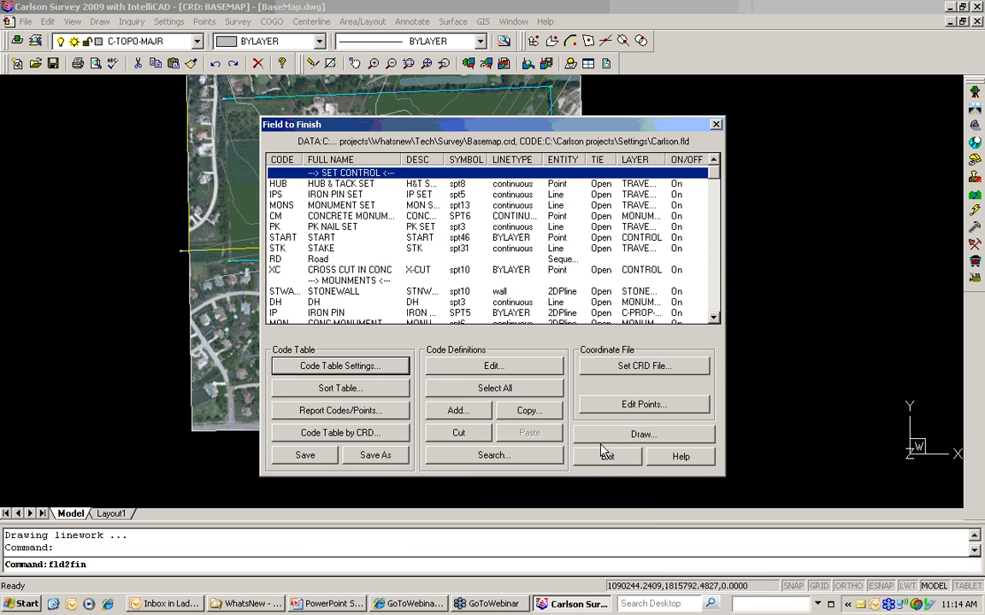
Redraw points 1-25 from Field to Finish, erasing the existing Field to Finish entities
left_click(612, 435)
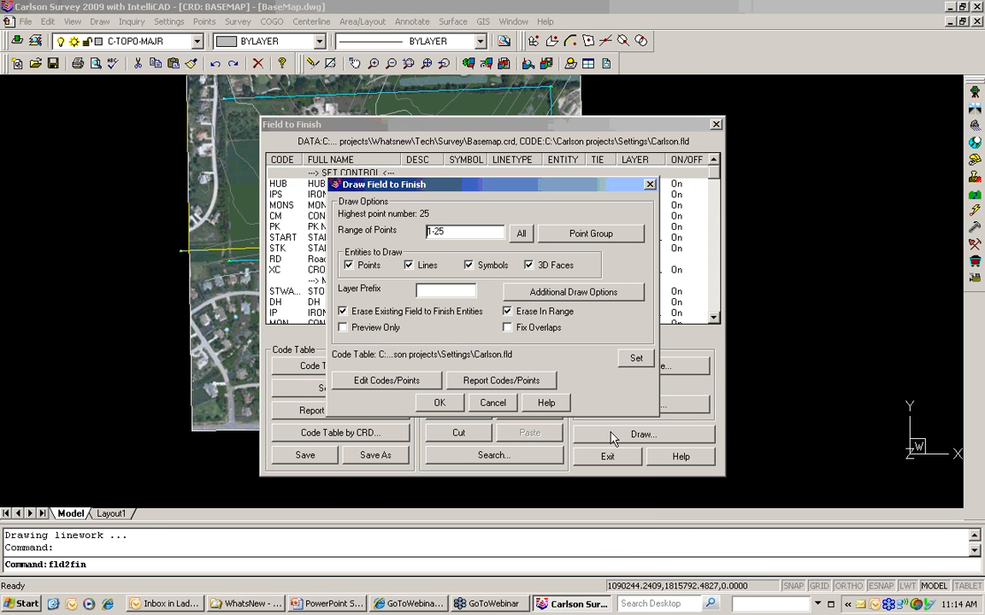
left_click(443, 404)
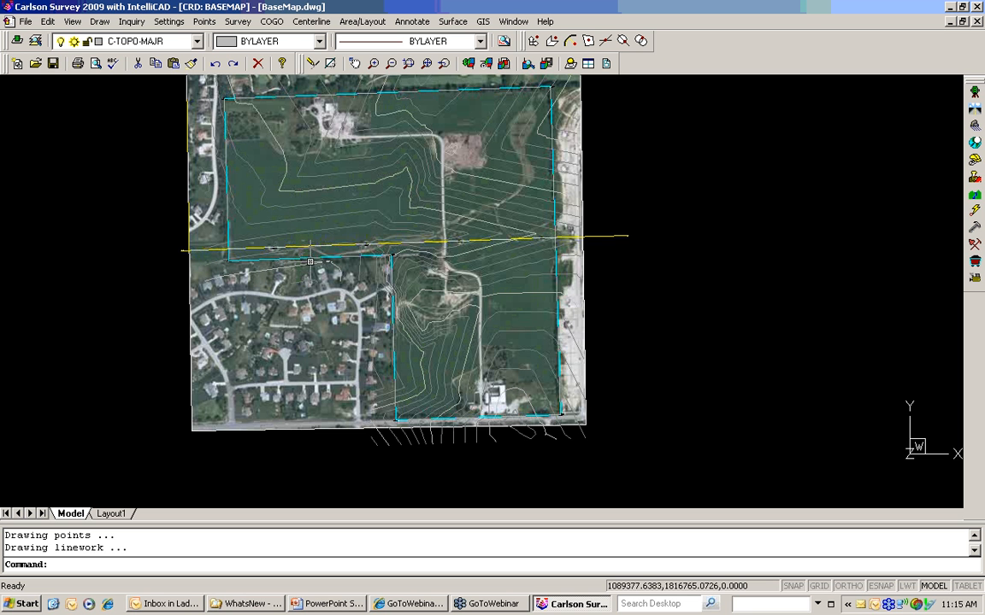
middle_click_drag(301, 259, 320, 292)
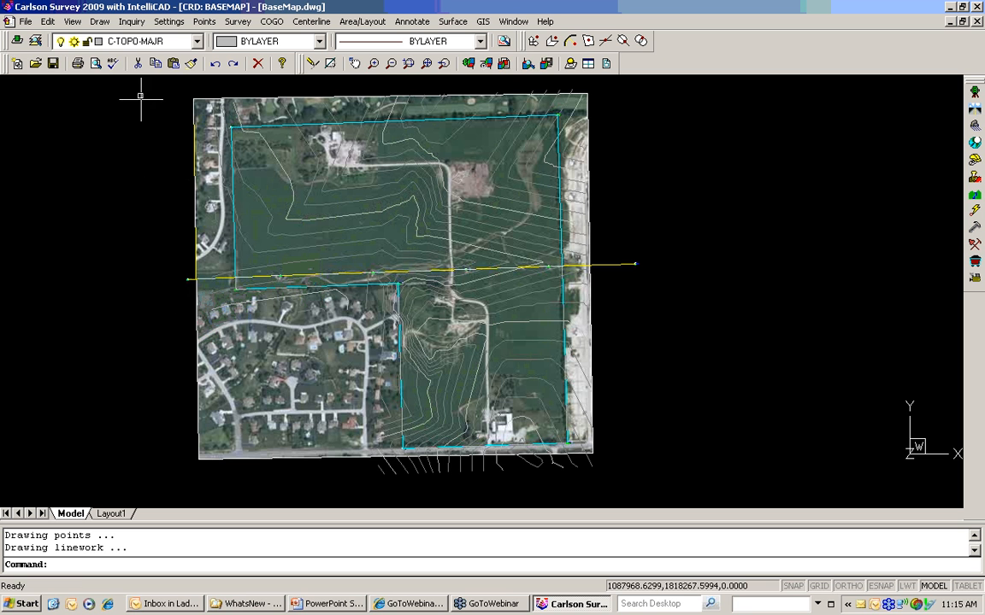
Freeze the aerial image's layer by picking the image's western border
left_click(72, 21)
left_click(98, 344)
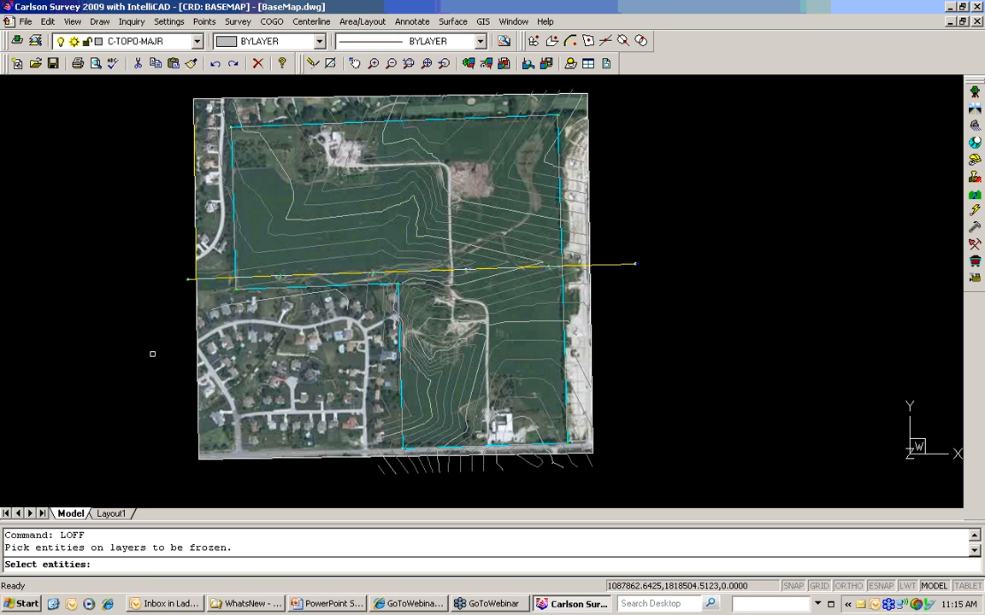
left_click(196, 359)
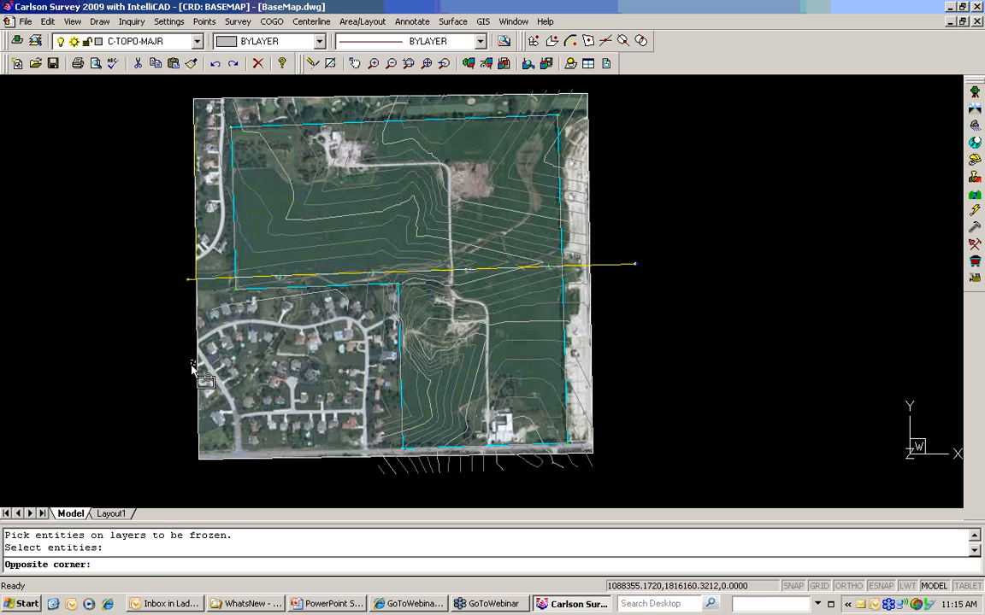
left_click(162, 312)
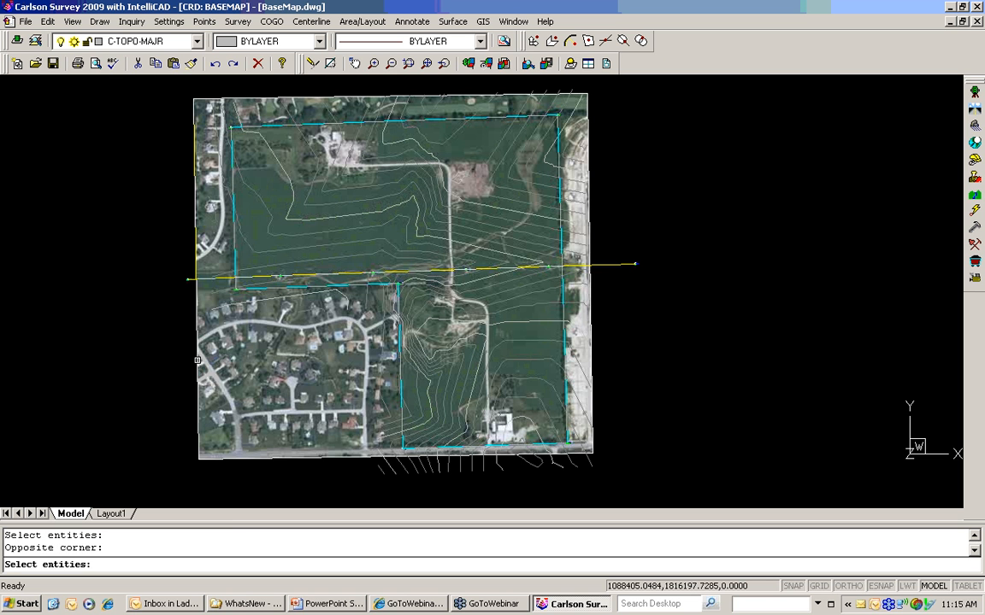
key("Return")
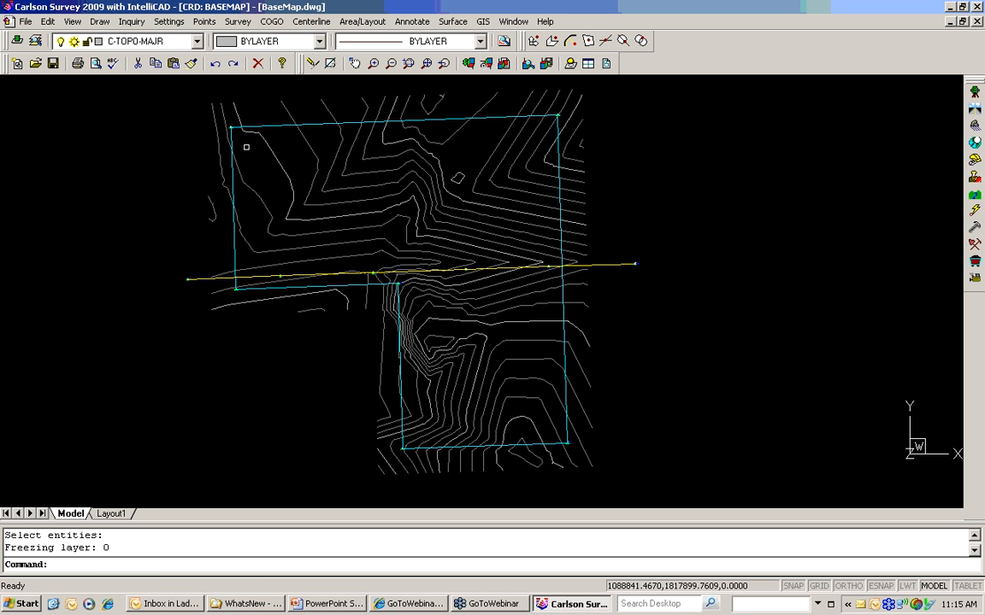
Switch the Carlson menu set from Survey to Civil
left_click(162, 23)
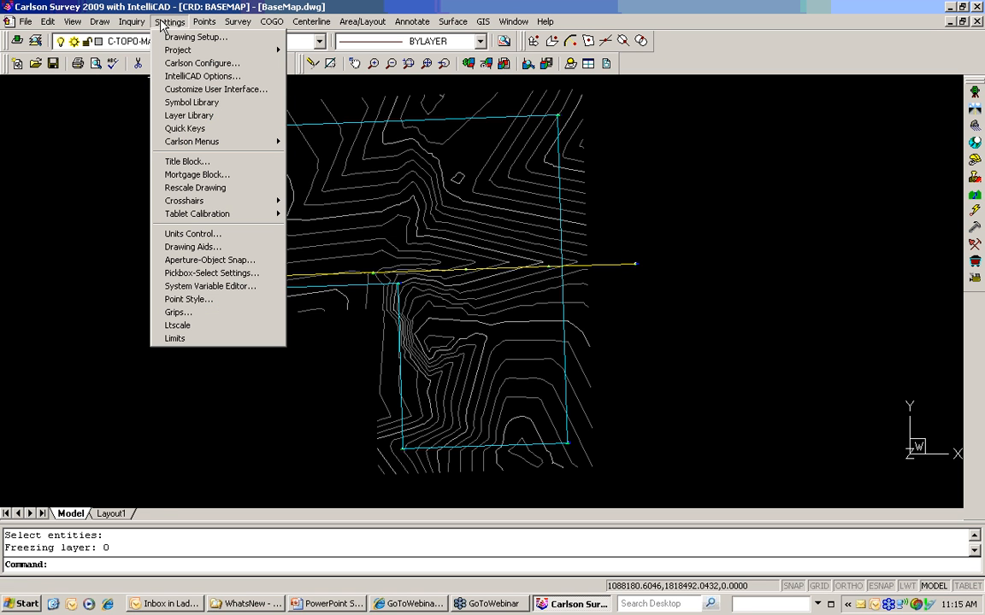
mouse_move(256, 142)
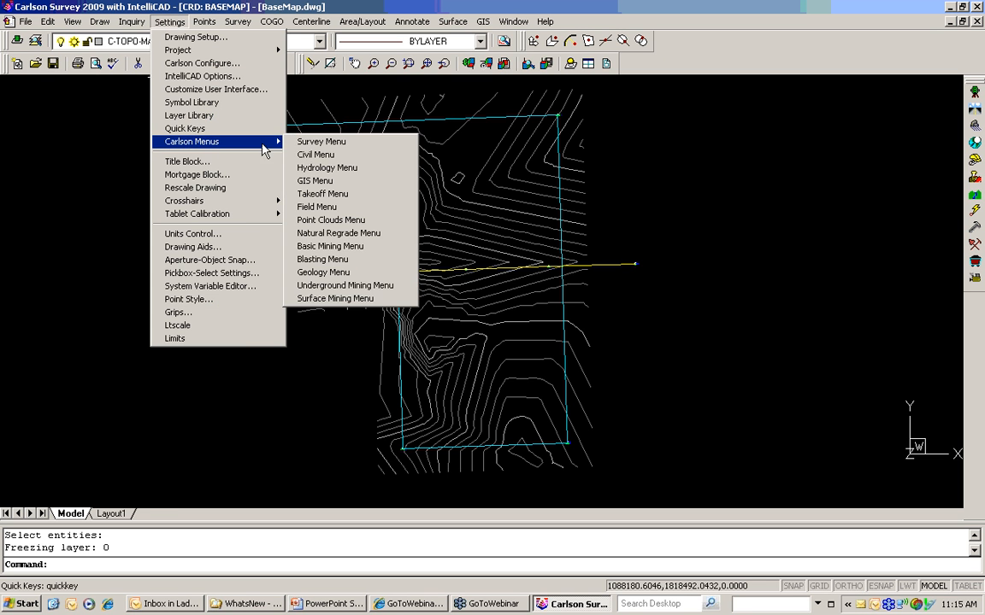
left_click(337, 154)
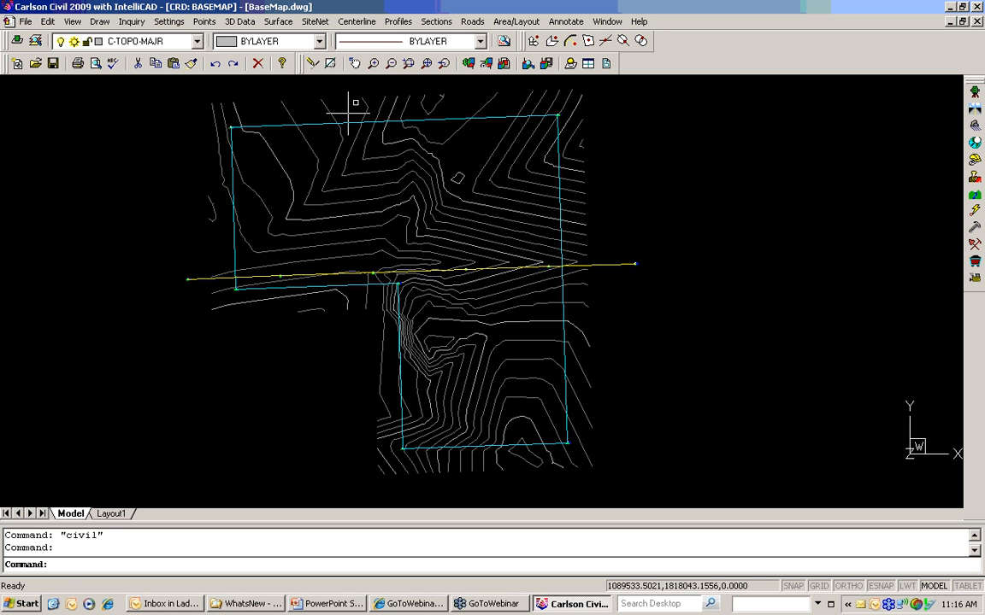
Try to start a Surface 3D FlyOver along the yellow centerline, using a Grid or TIN file source and PRAIRIEHAWK.tif as texture image
left_click(280, 23)
mouse_move(359, 326)
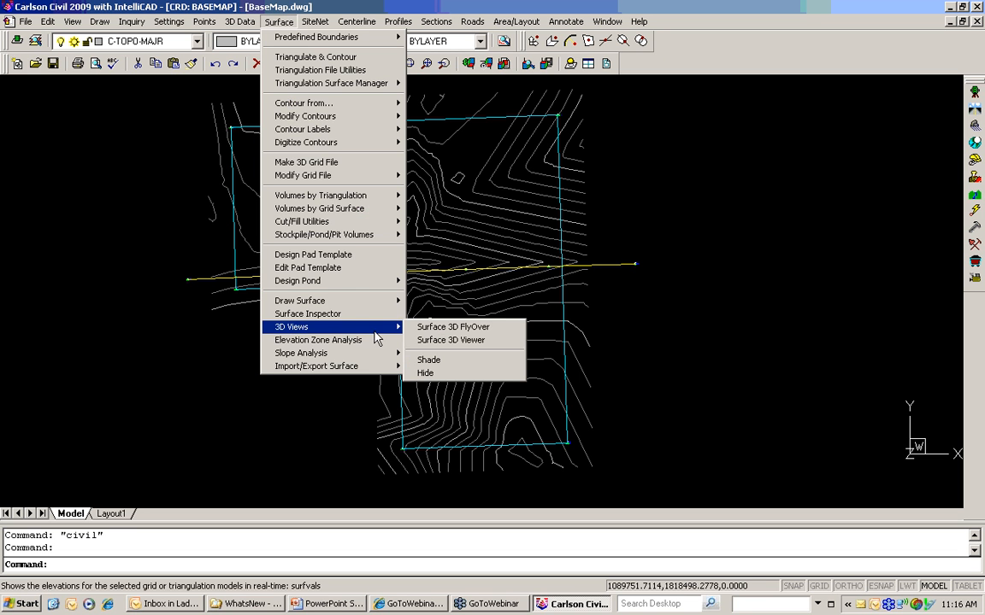
left_click(437, 330)
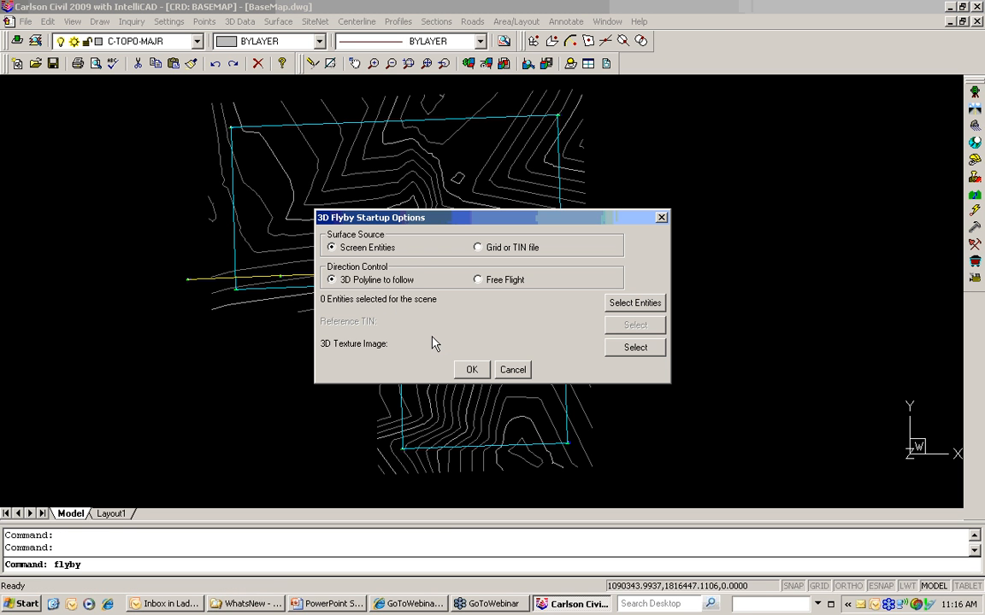
left_click(492, 252)
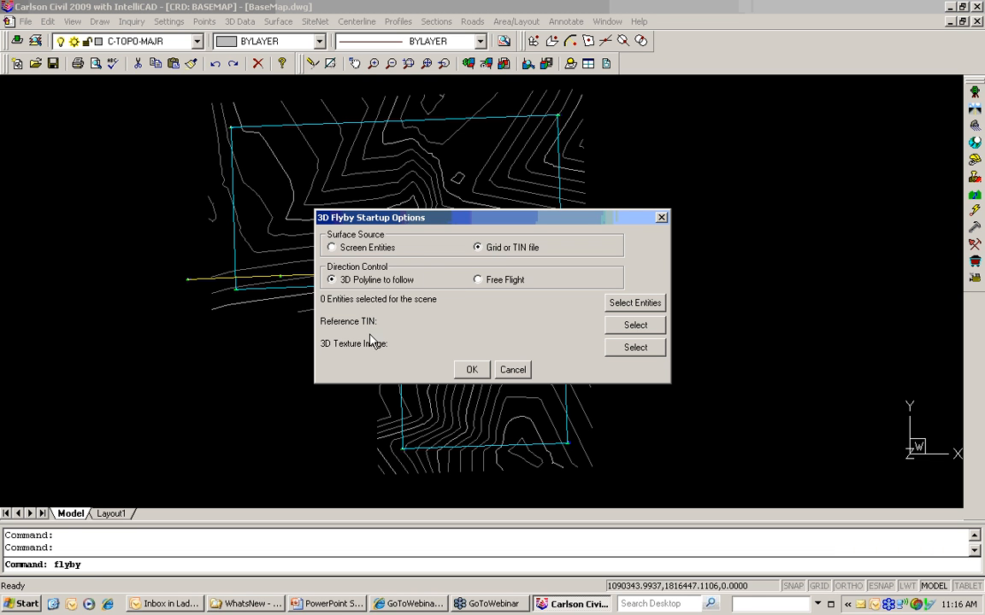
left_click(631, 350)
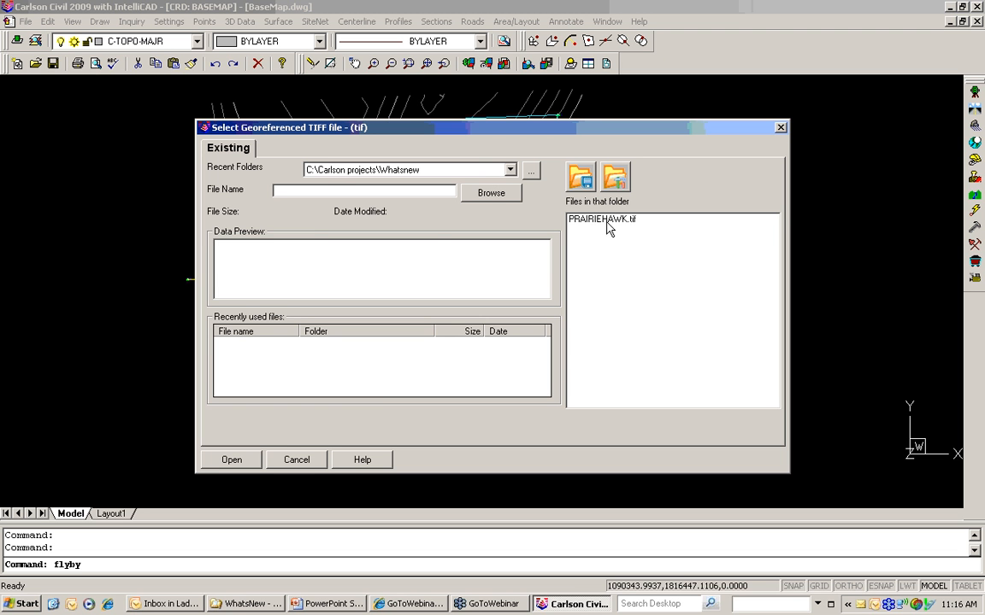
left_click(607, 220)
left_click(220, 463)
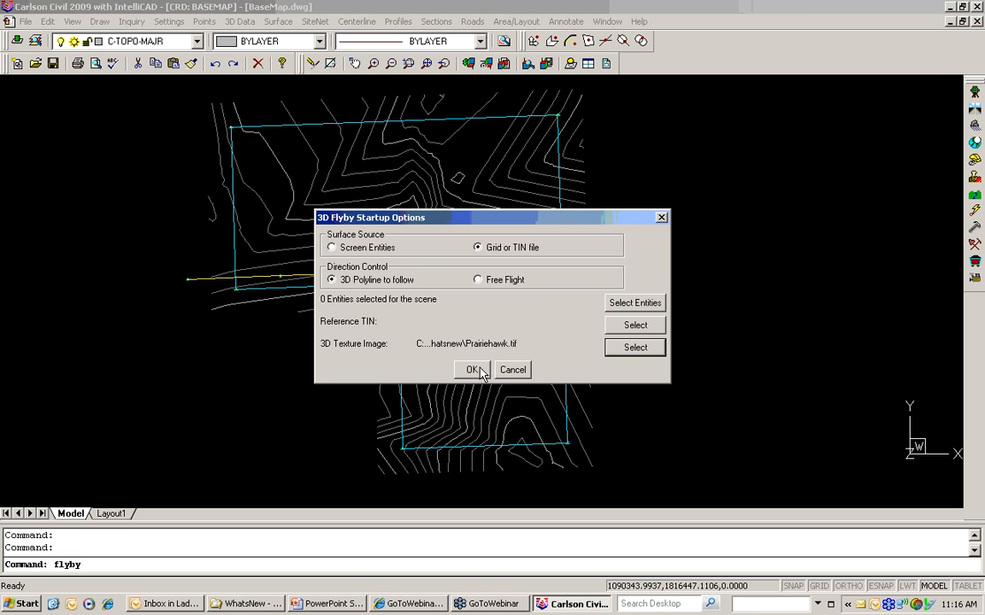
left_click(475, 371)
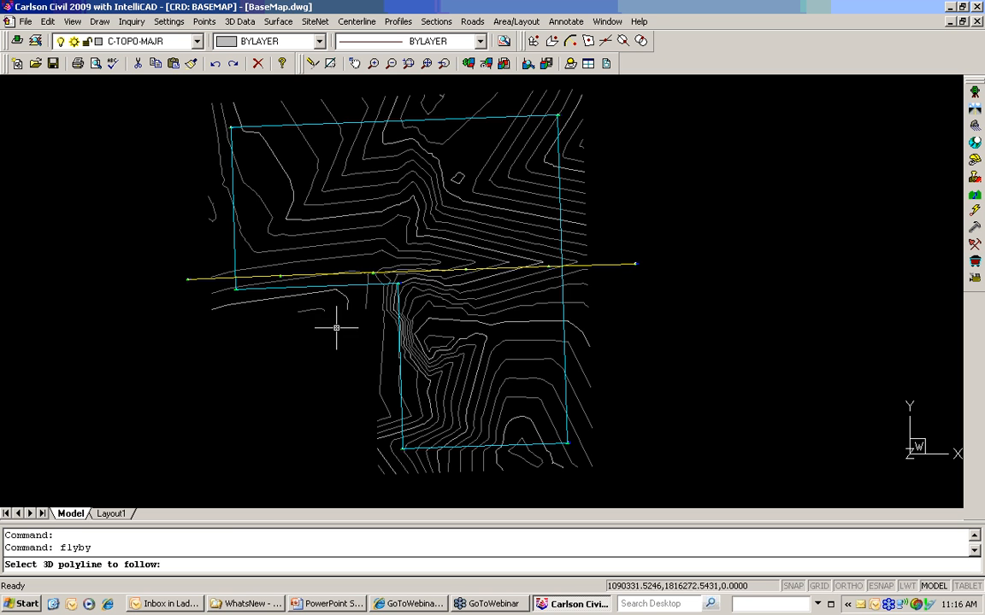
left_click(232, 278)
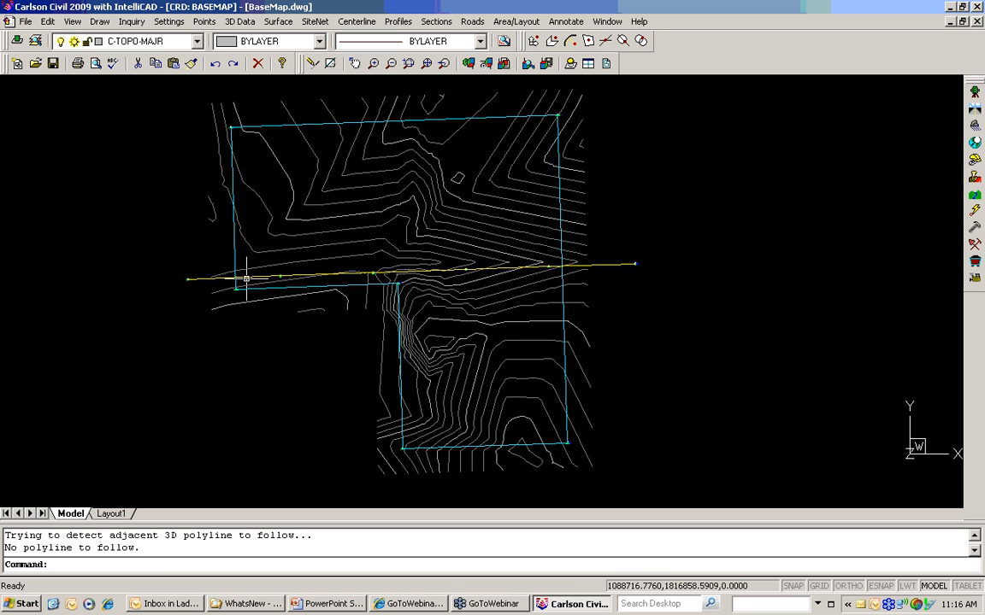
key("Return")
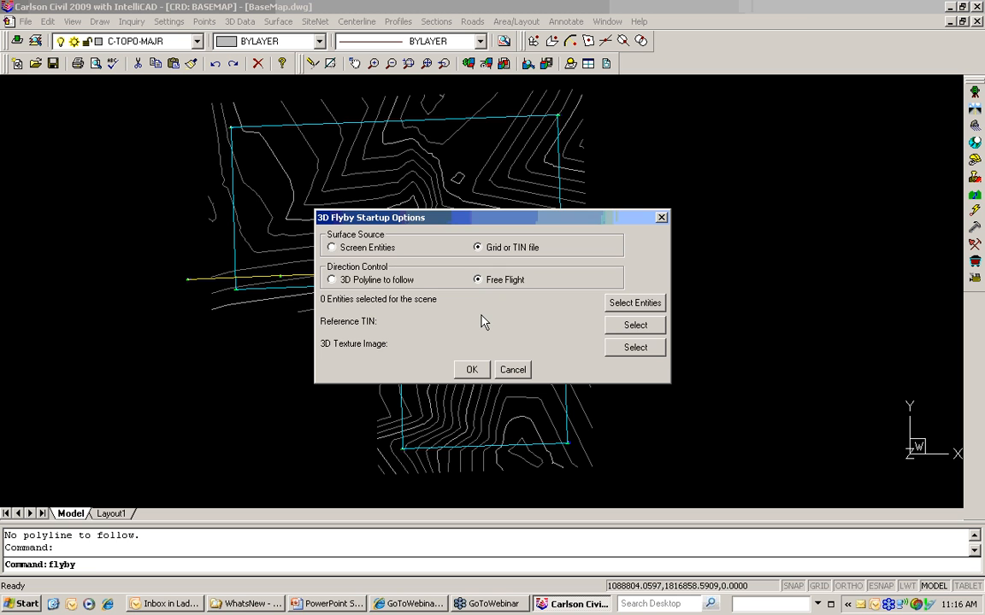
left_click(471, 369)
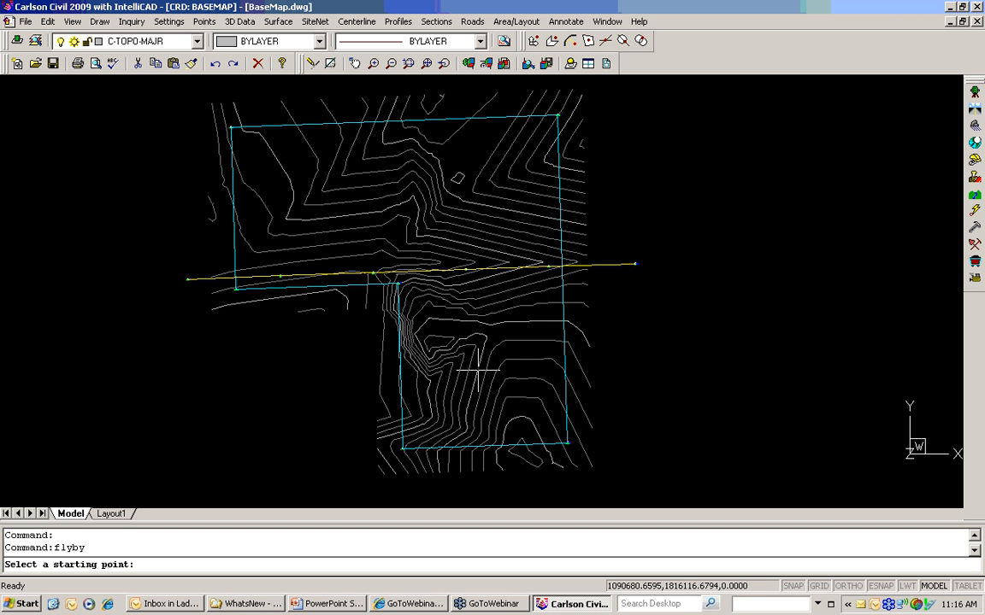
key("Escape")
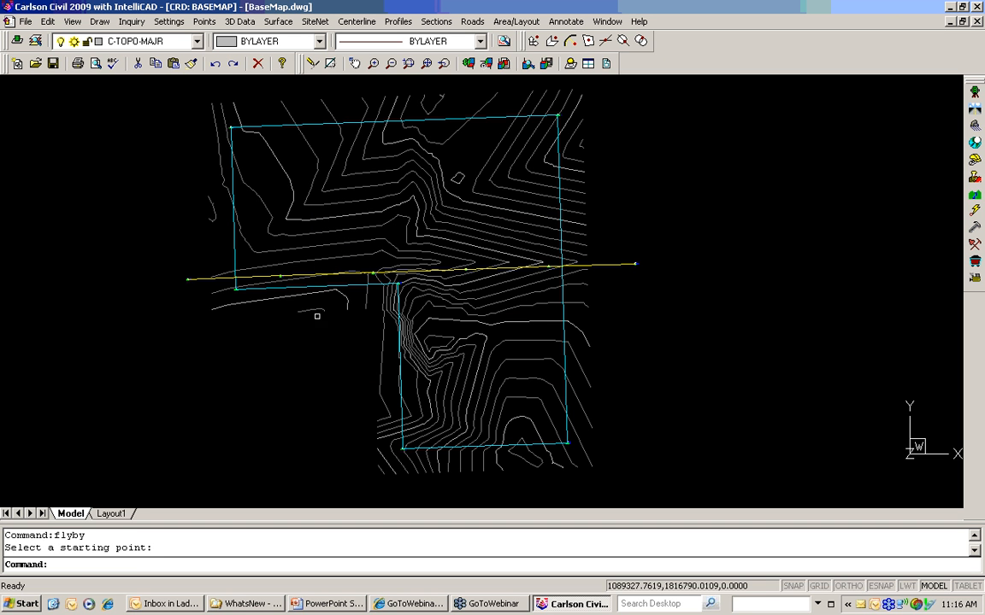
Restart the 3D flyover in Free Flight with a Grid or TIN file source and PRAIRIEHAWK.tif as the 3D texture image
key("Return")
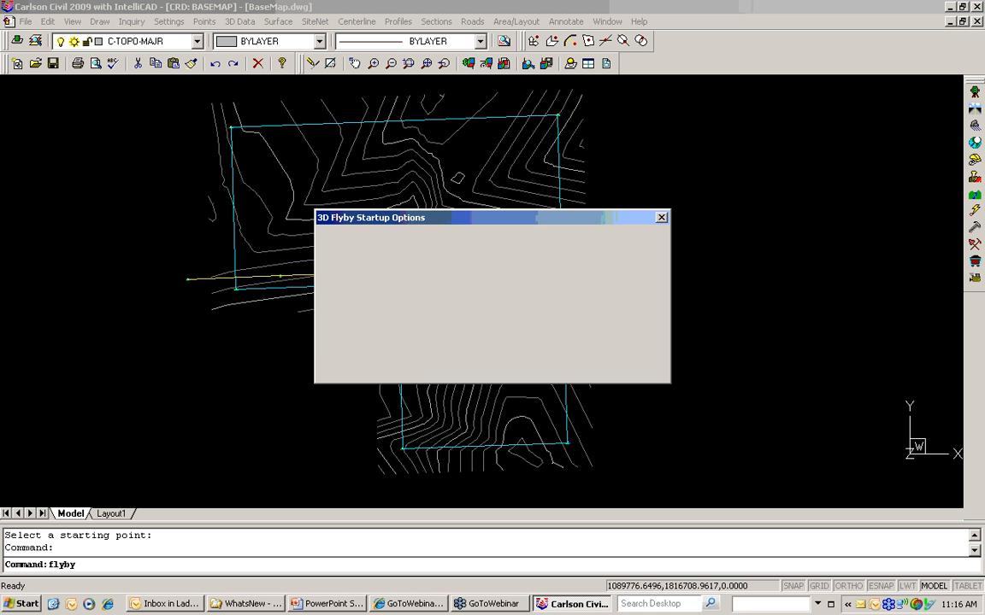
left_click(637, 349)
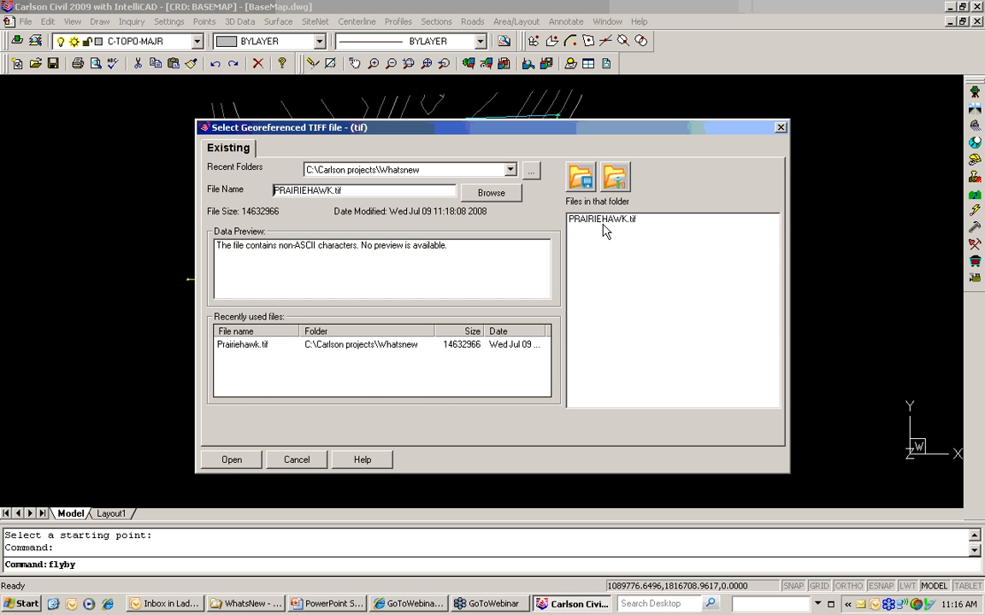
left_click(598, 220)
left_click(230, 459)
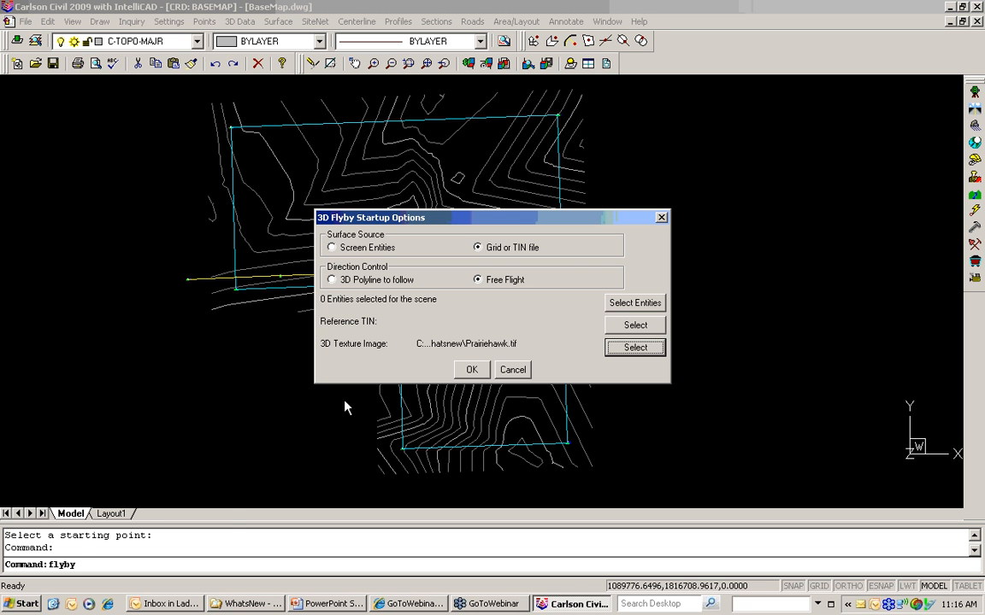
left_click(454, 370)
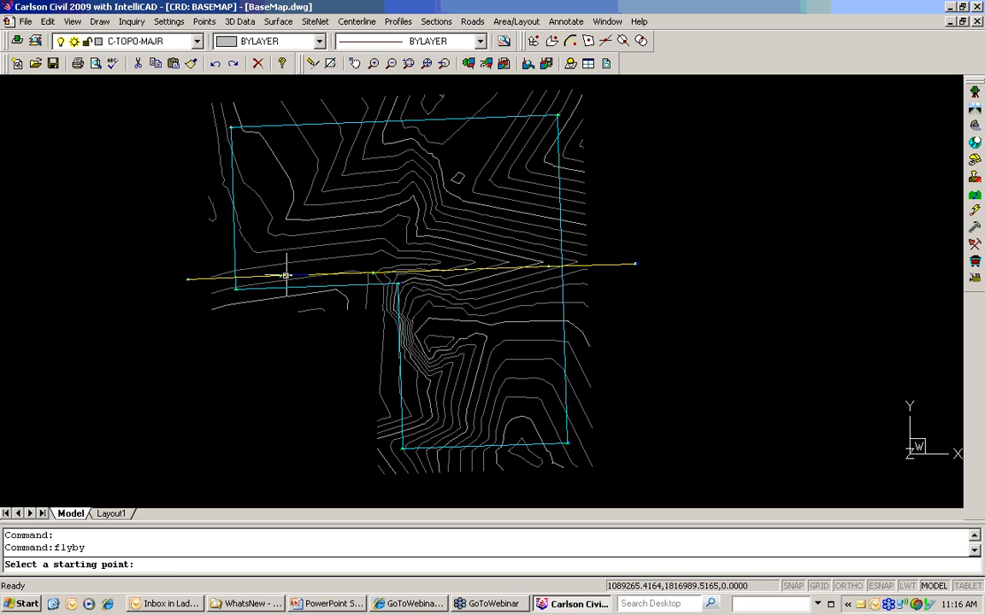
Start the flyover in the parcel's northwest part, heading southeast, and load PRAIRIEHAWK.TIN as the surface model
left_click(291, 136)
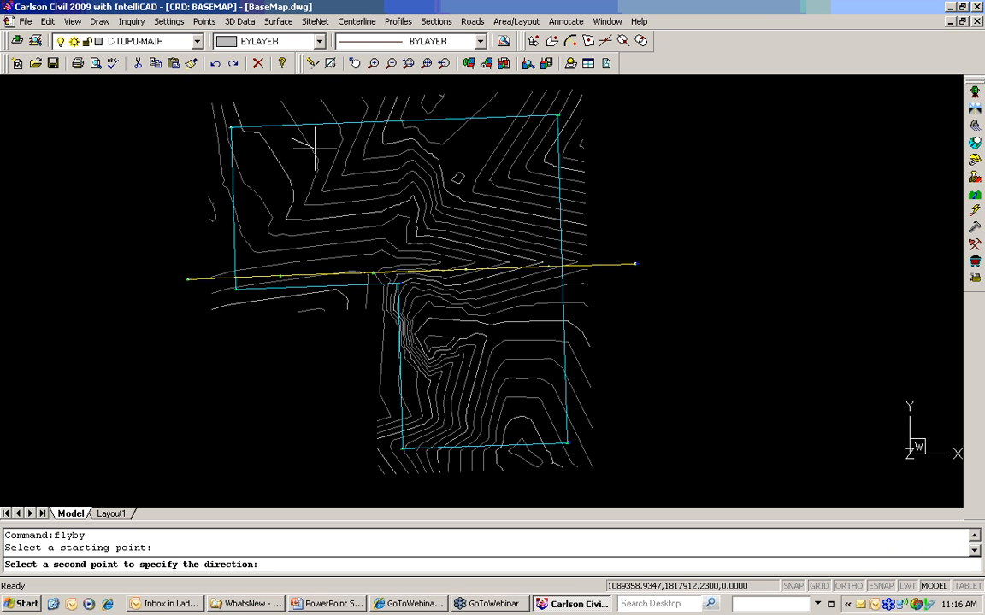
left_click(284, 134)
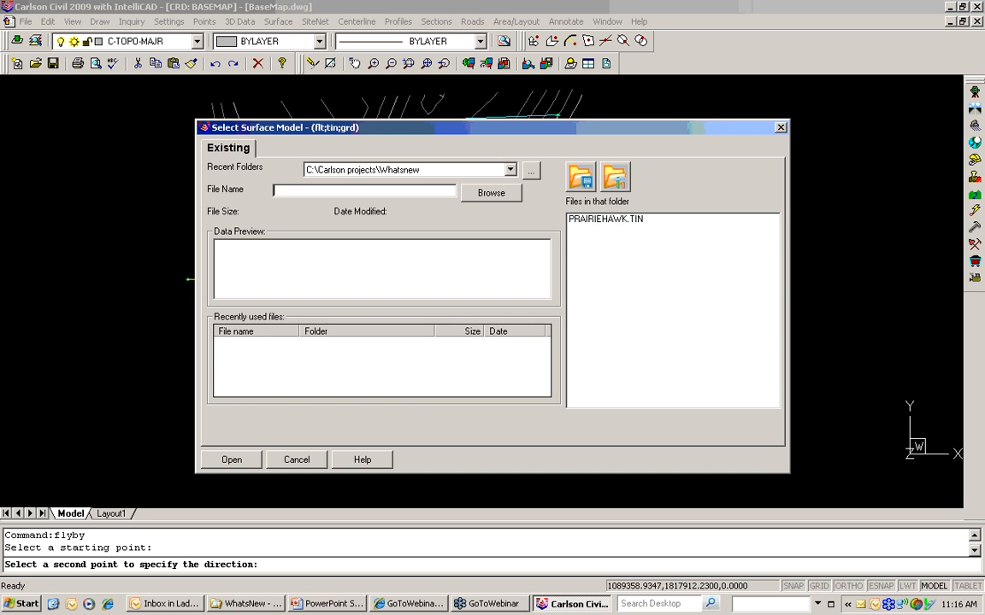
left_click(603, 220)
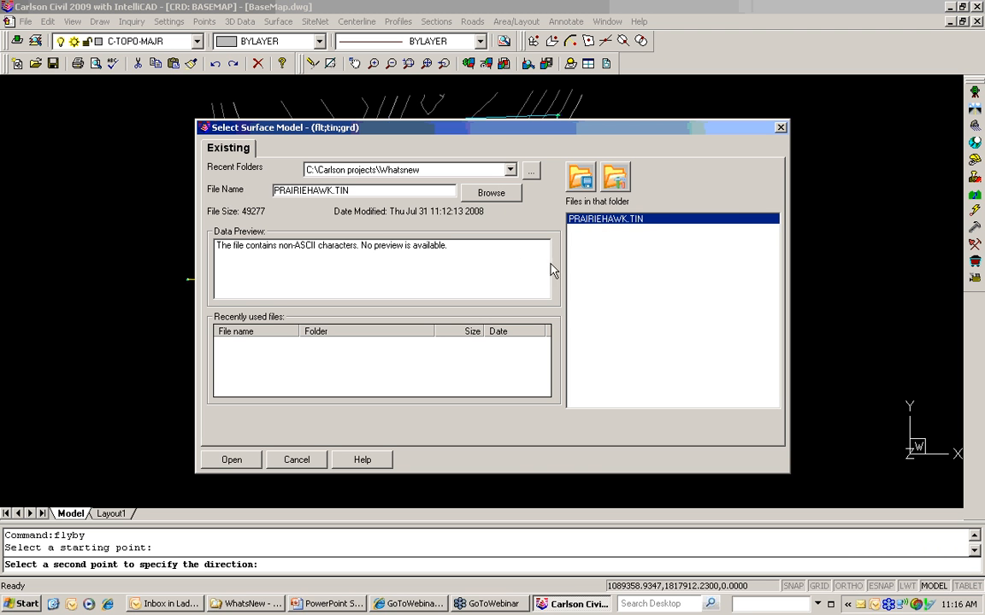
left_click(229, 467)
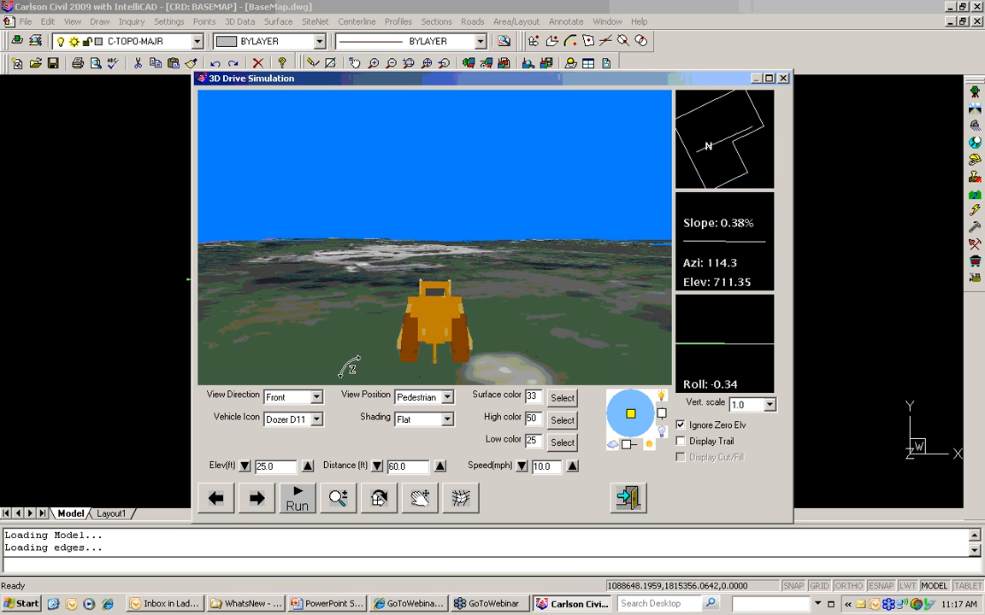
Set the flyover's vehicle icon to Dozer D8, the view position to Bird and the vertical scale to 3.0
left_click(316, 420)
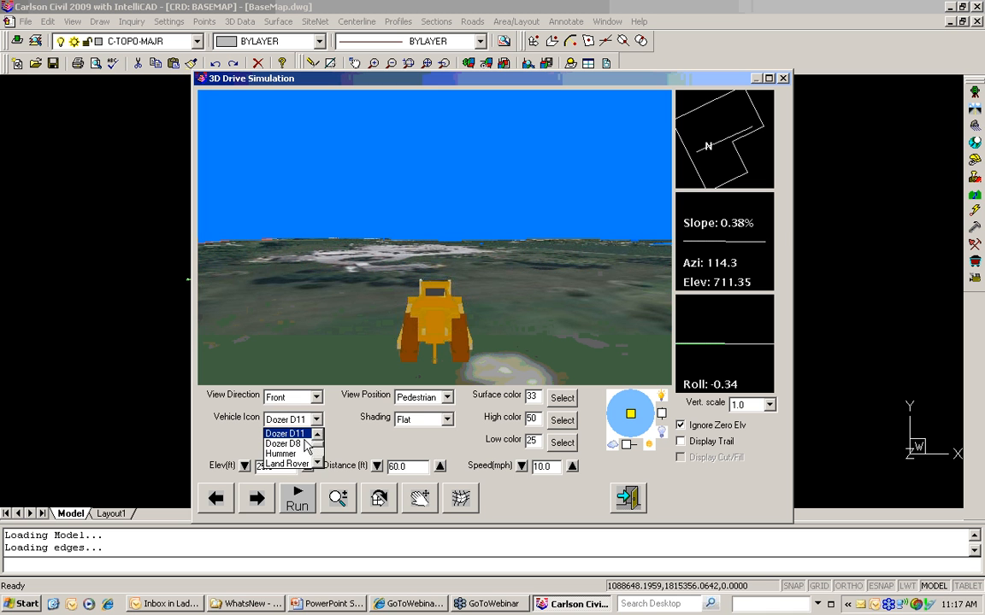
left_click(285, 444)
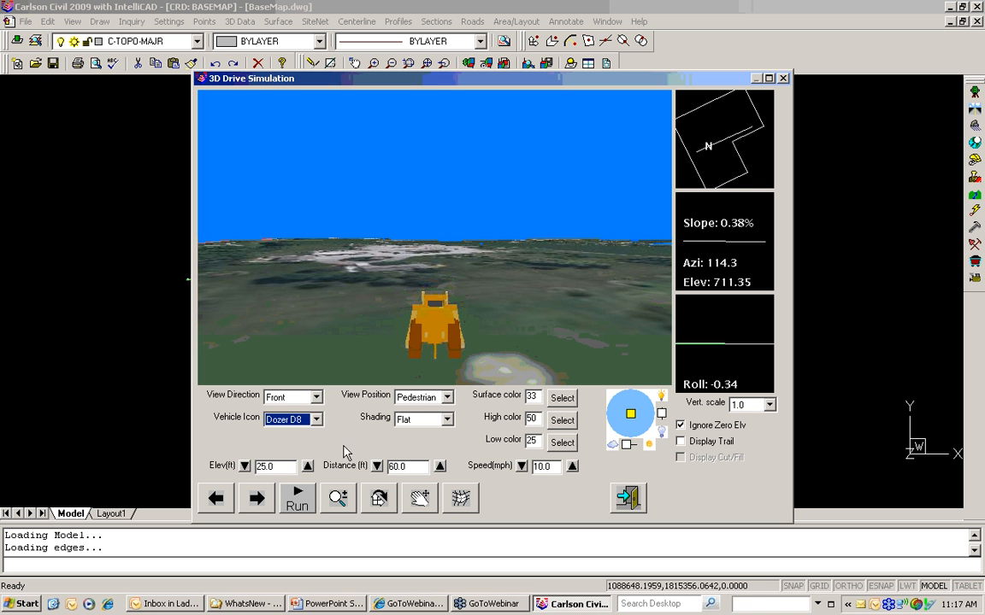
left_click(447, 397)
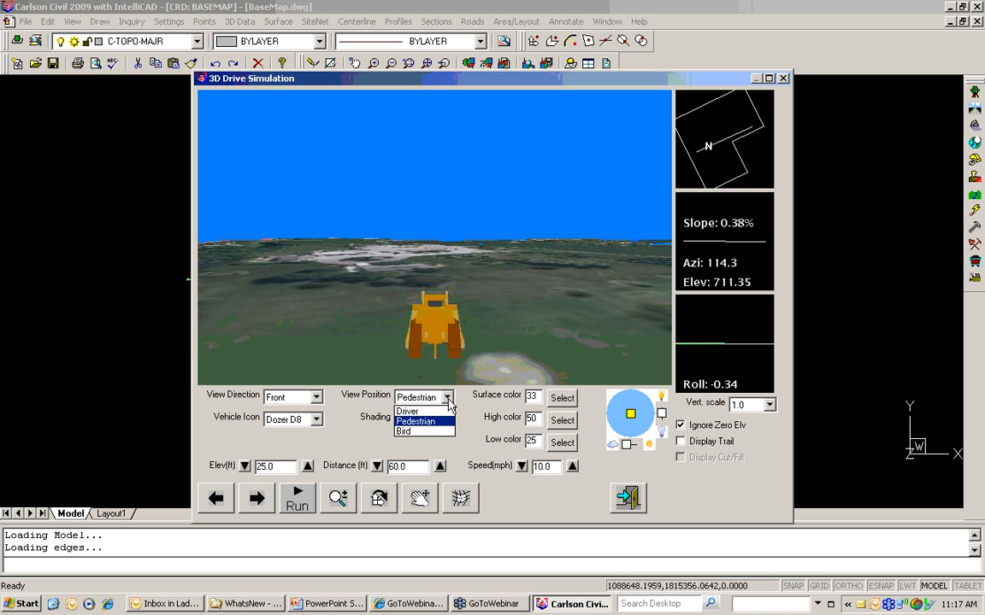
left_click(412, 431)
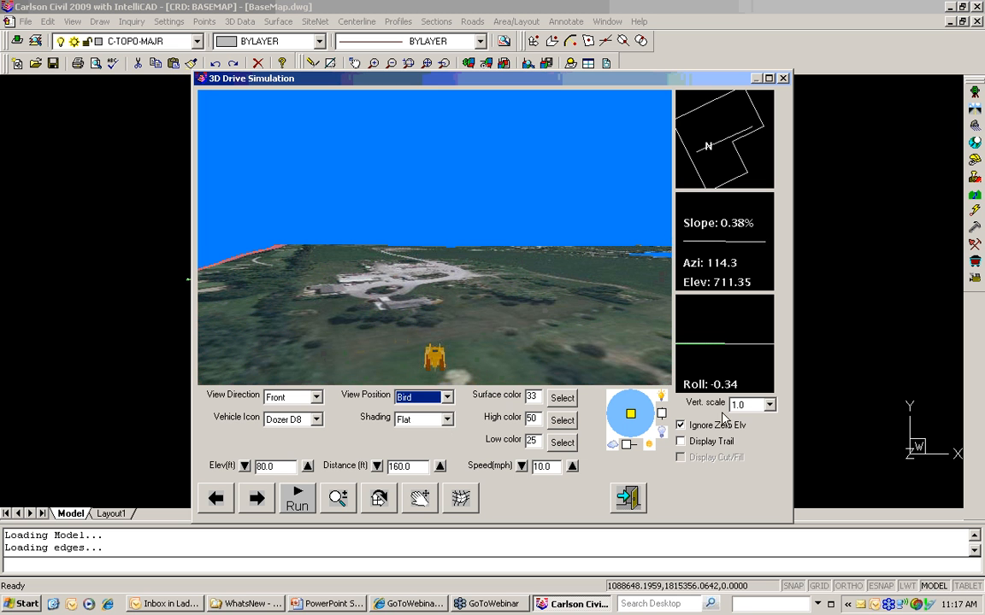
left_click(769, 404)
left_click(753, 438)
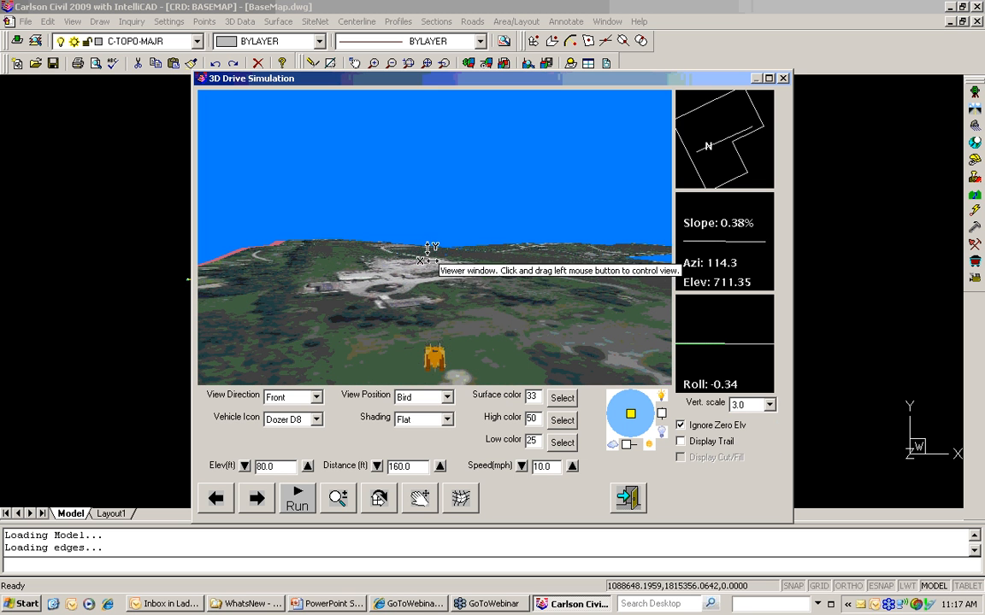
Run the flyover across the textured surface at a speed raised to 17.28 mph, and exit the simulation
left_click(296, 500)
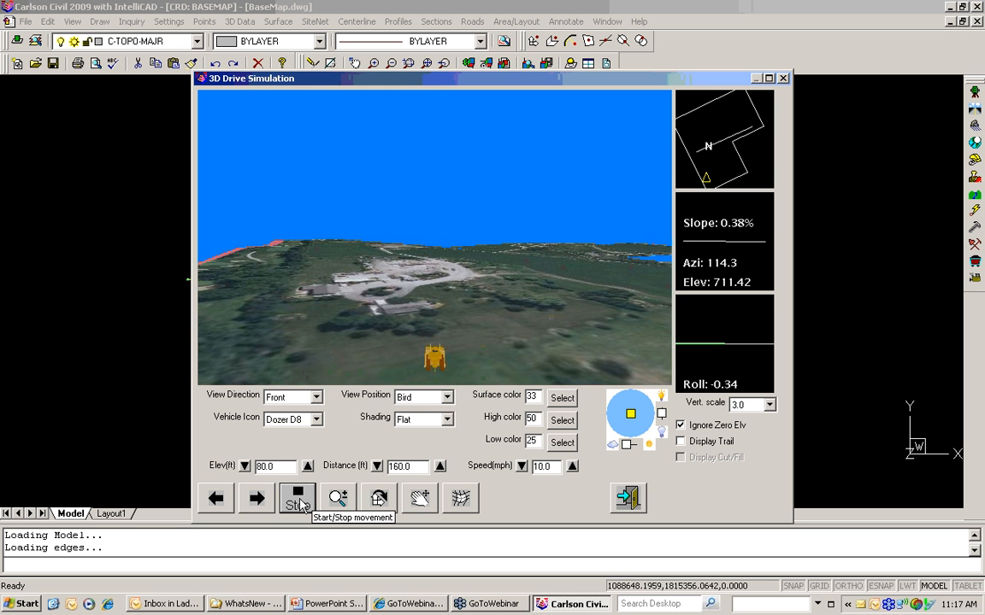
left_click(572, 467)
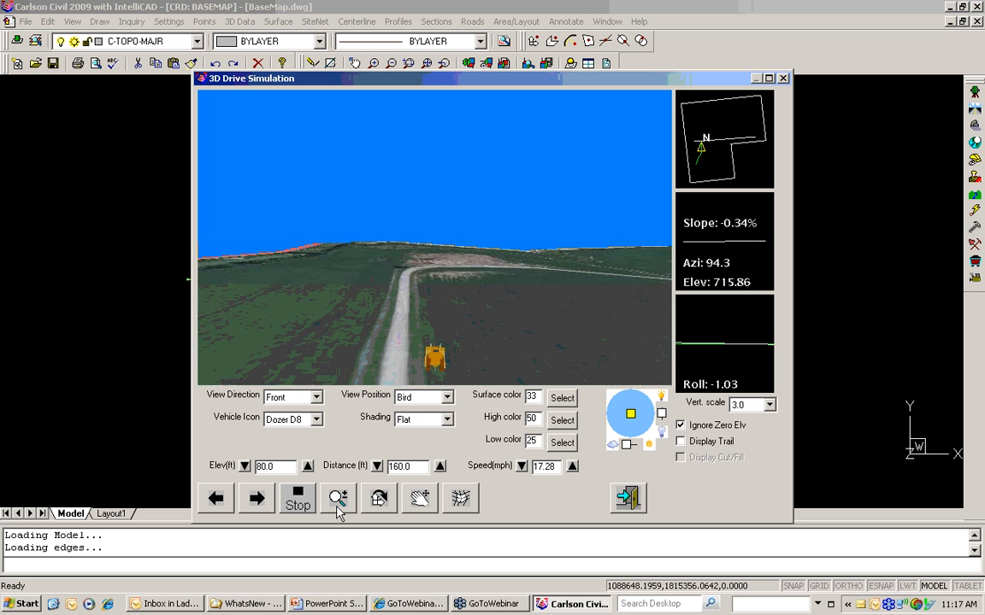
left_click(297, 499)
left_click(640, 501)
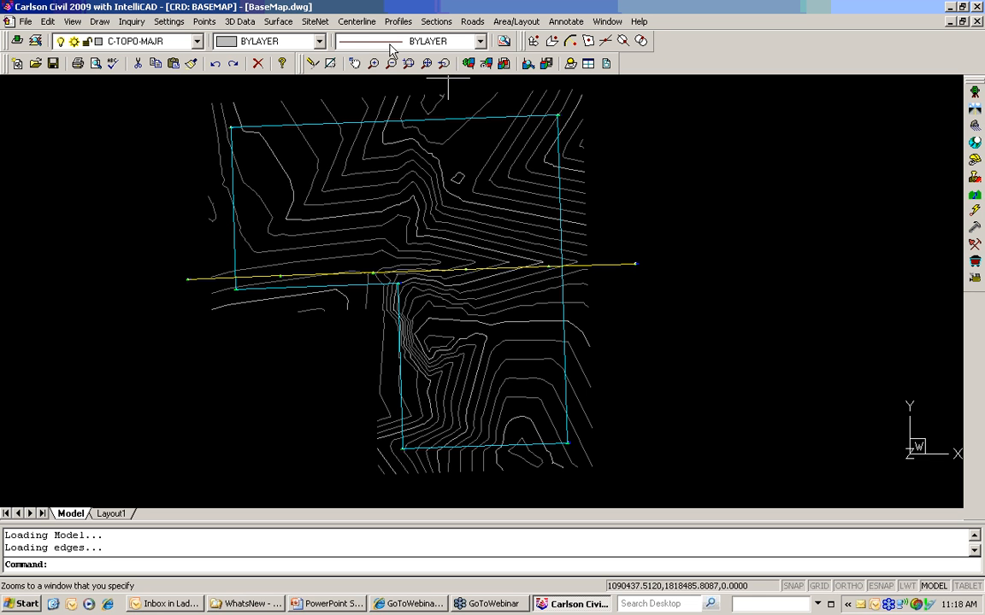
Draw the centerline file EAST DIXON WAY DRIVE.CL from C:\Carlson projects\Whatsnew on layer C-ROAD-CNTR
left_click(357, 23)
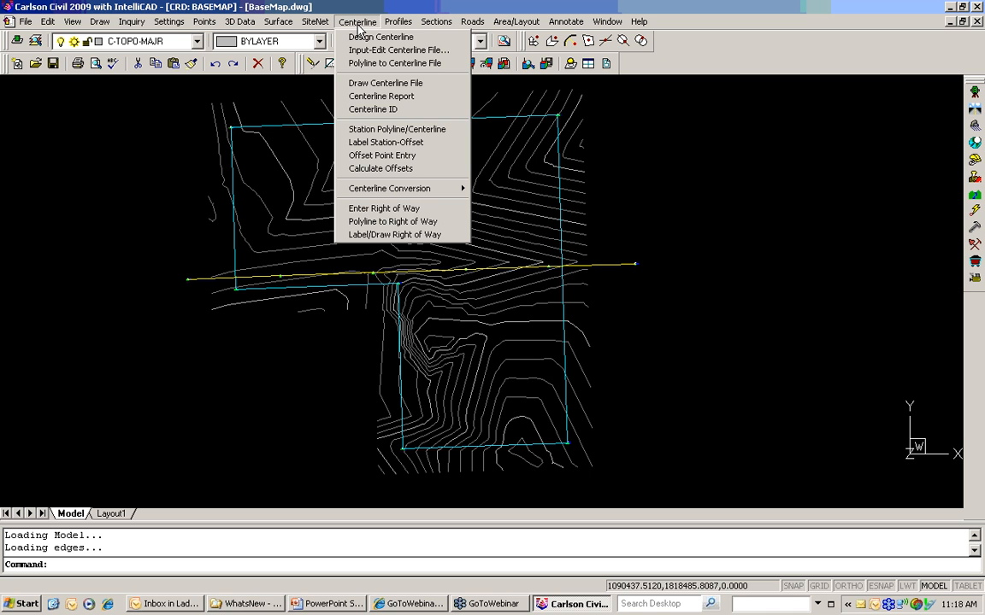
left_click(359, 83)
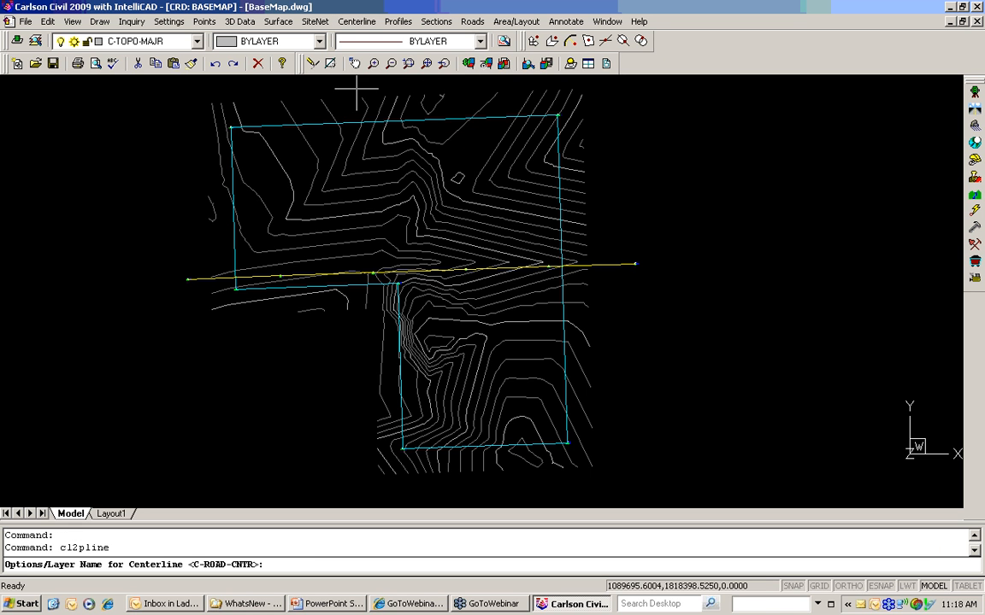
key("Return")
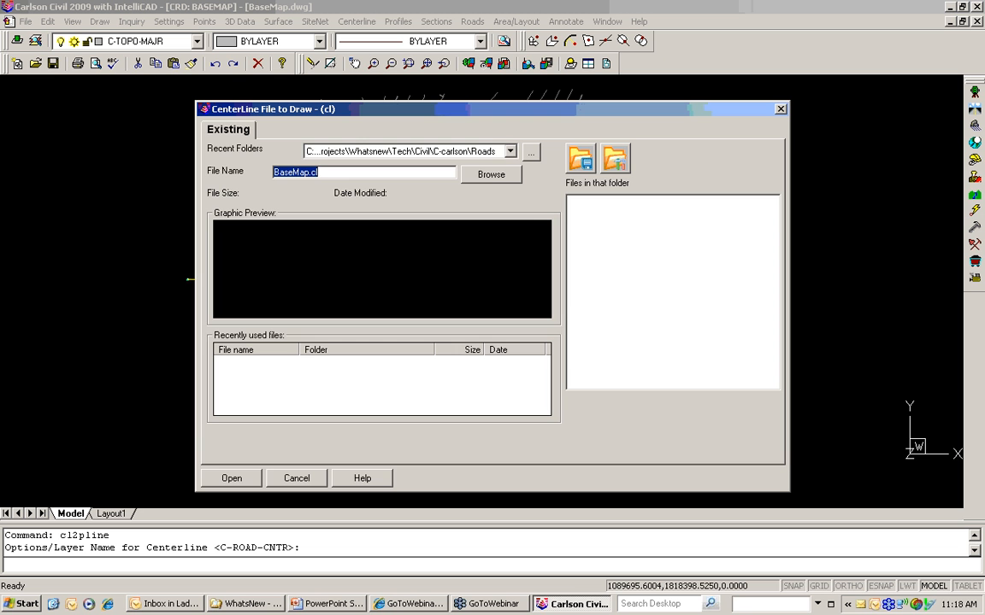
left_click(466, 151)
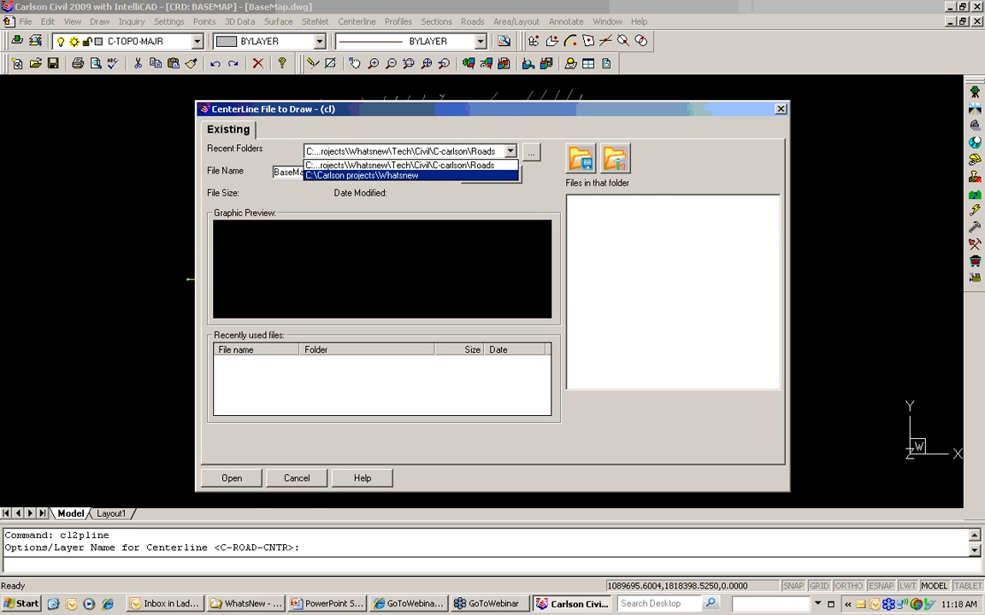
left_click(402, 176)
left_click(587, 204)
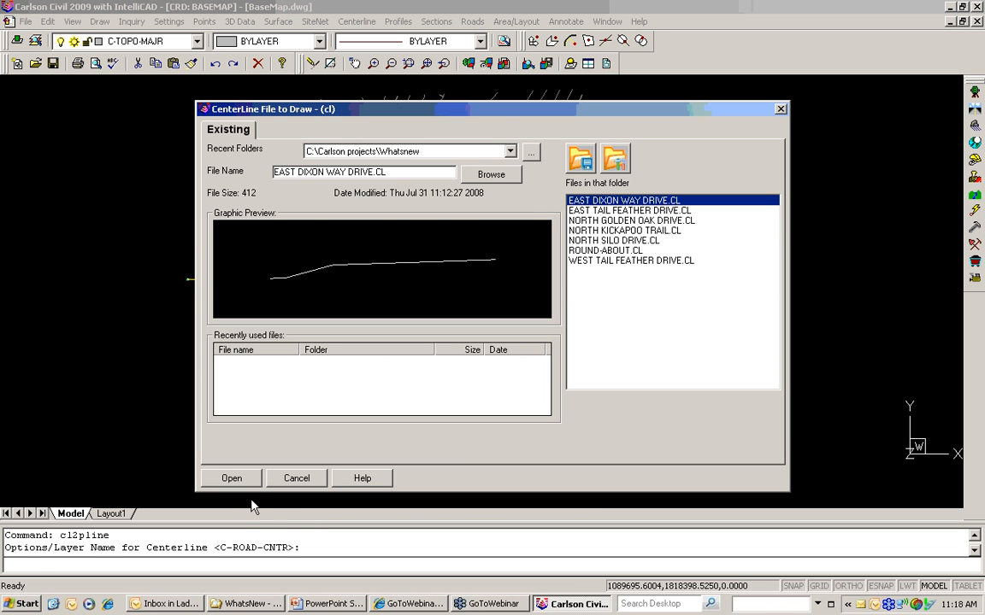
left_click(232, 478)
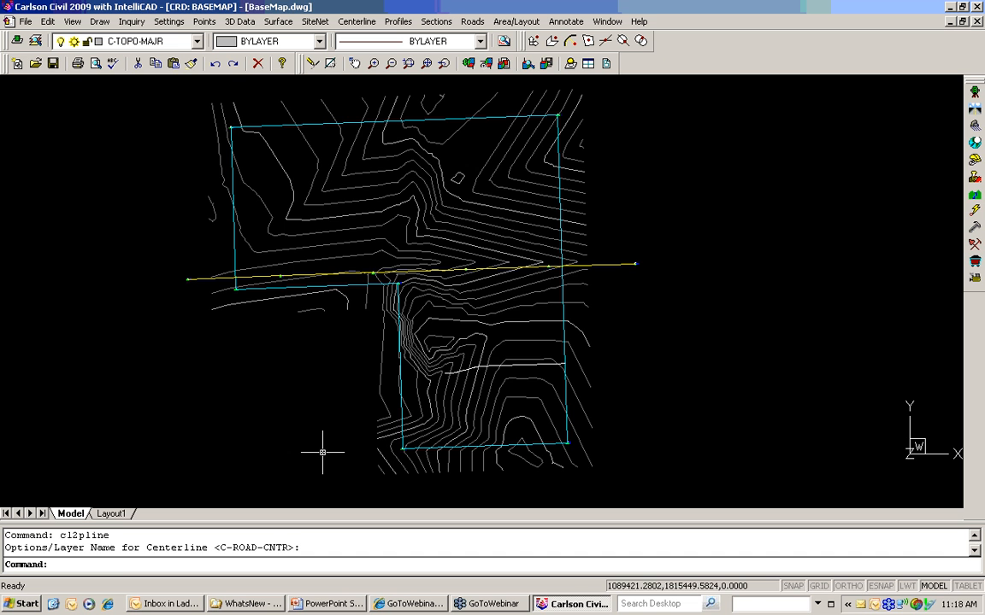
Draw the centerline files EAST TAIL FEATHER DRIVE.CL and NORTH GOLDEN OAK DRIVE.CL on layer C-ROAD-CNTR
key("Return")
key("Return")
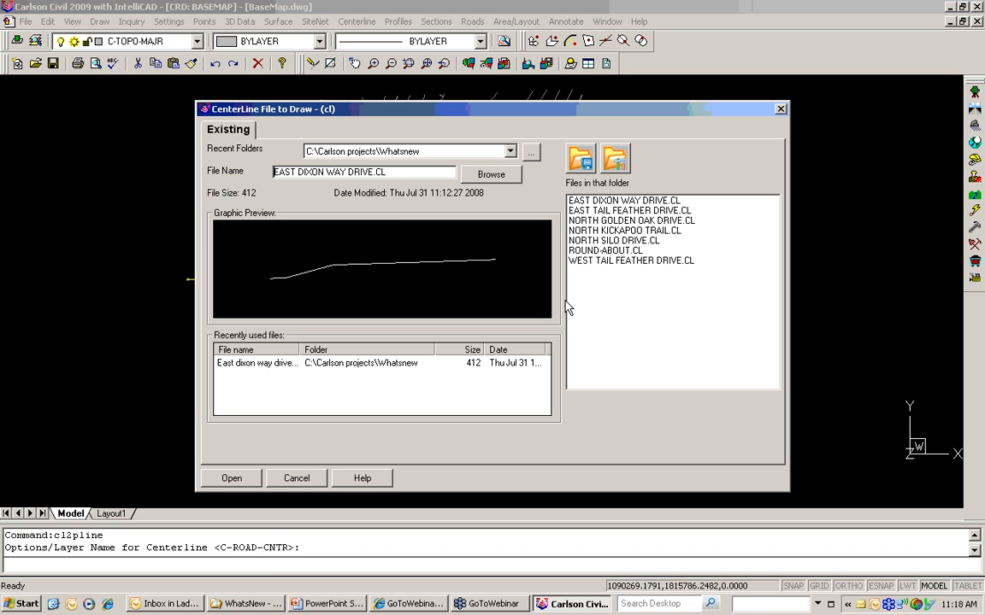
left_click(607, 210)
left_click(247, 486)
key("Return")
key("Return")
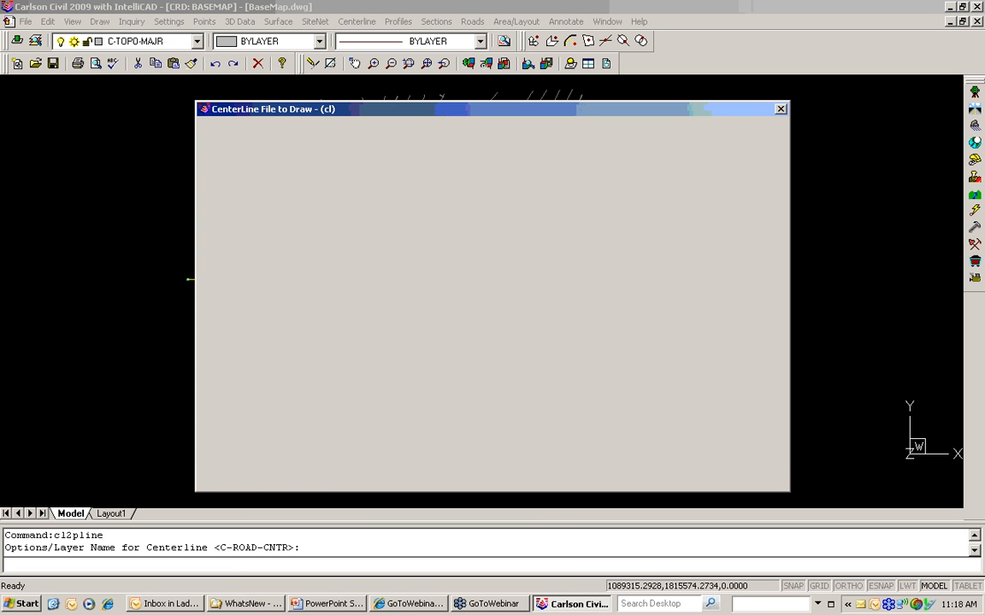
left_click(614, 220)
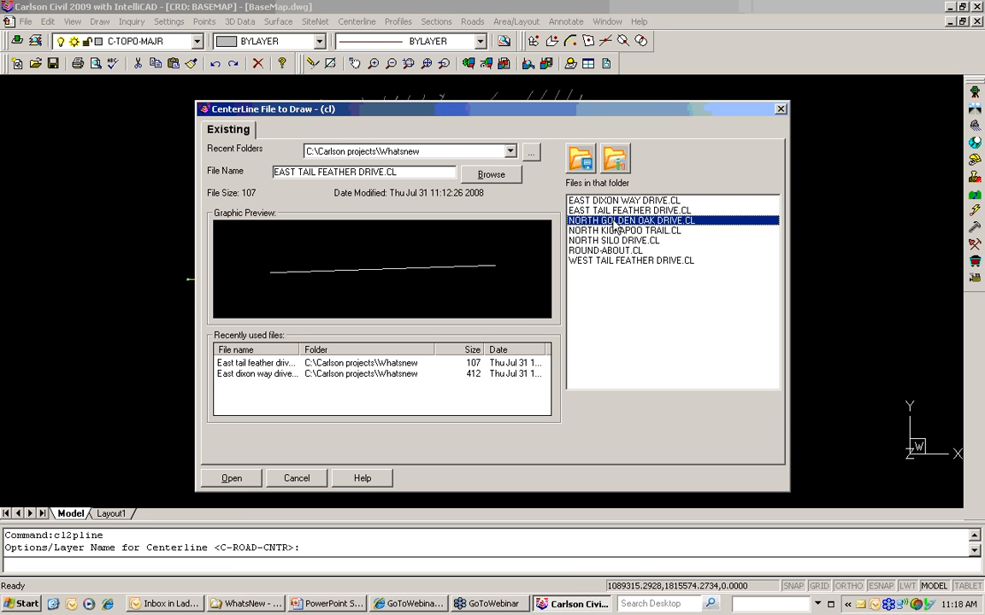
left_click(213, 484)
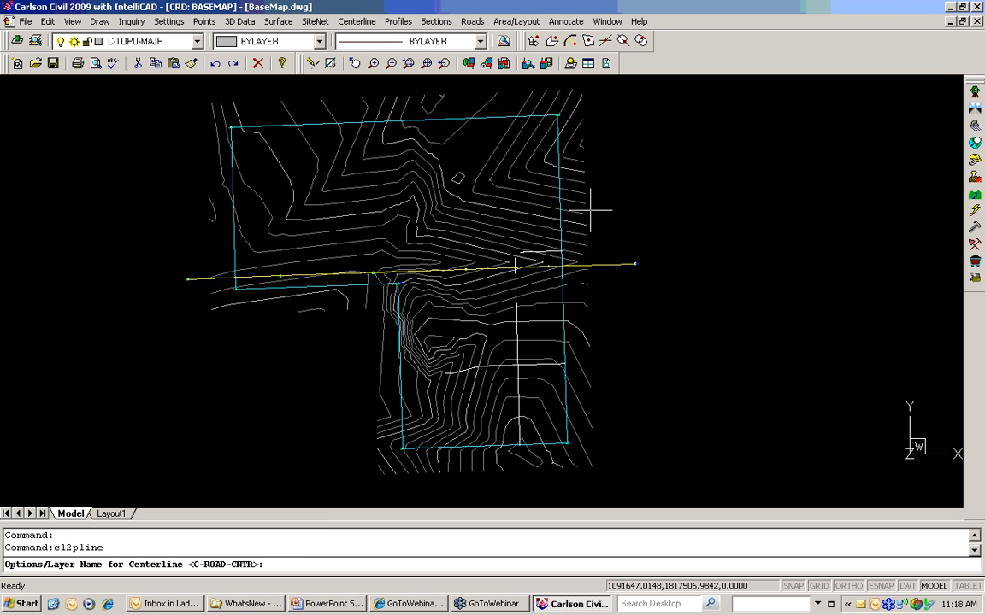
Draw the centerline files NORTH KICKAPOO TRAIL.CL and NORTH SILO DRIVE.CL on layer C-ROAD-CNTR
key("Return")
left_click(624, 230)
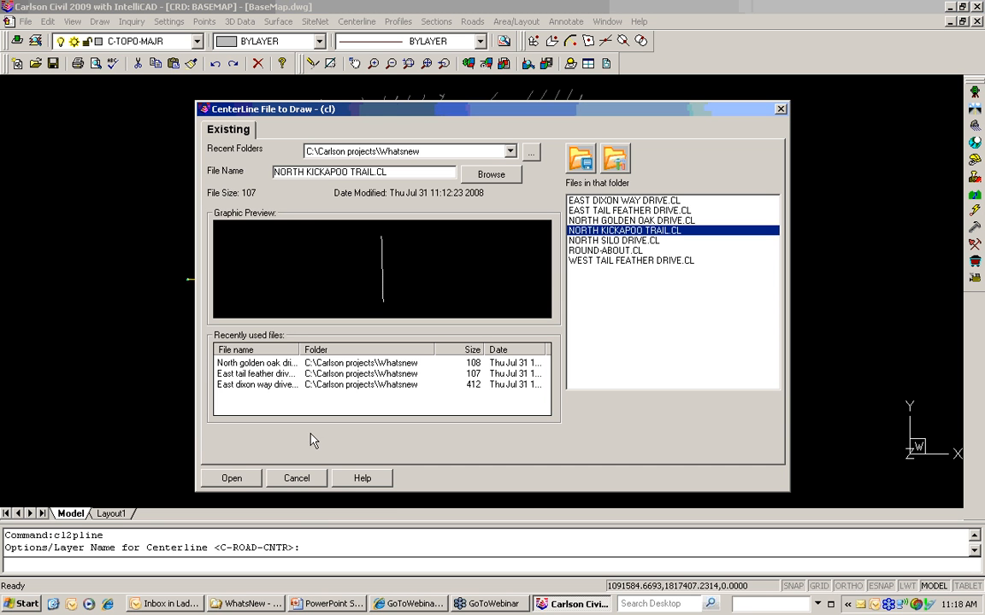
left_click(252, 480)
key("Return")
key("Return")
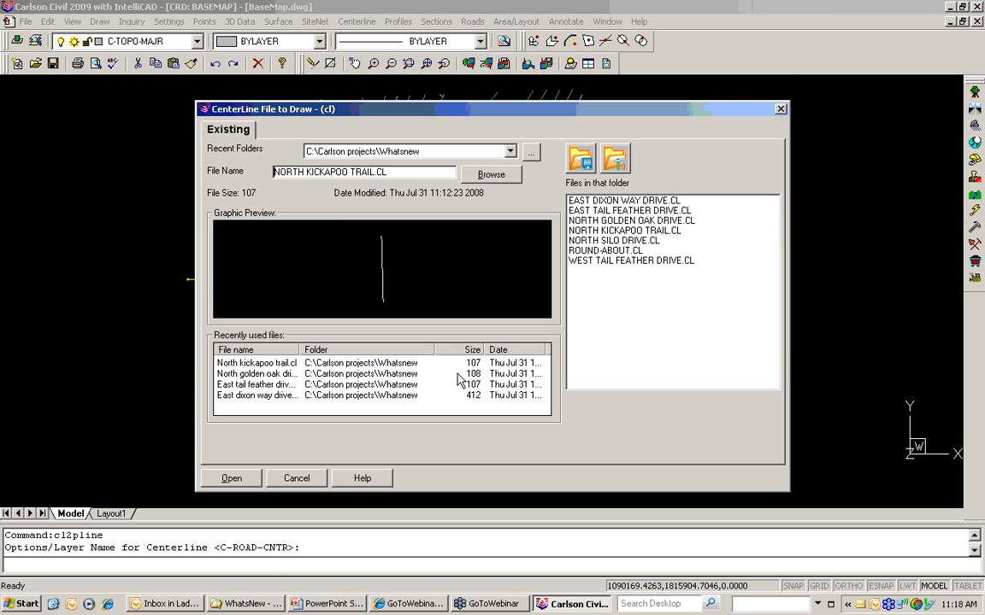
left_click(614, 240)
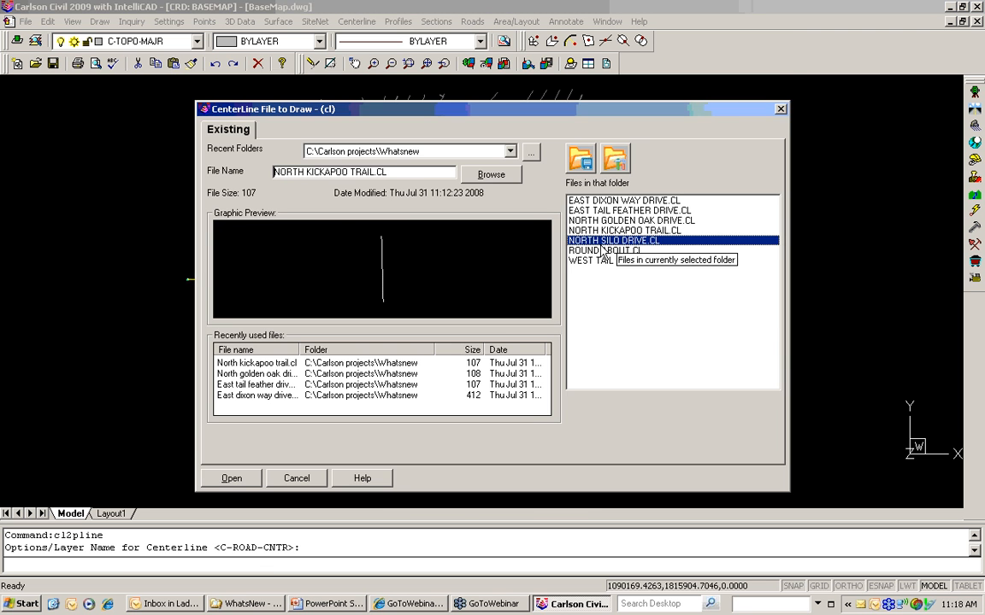
left_click(231, 479)
Draw the centerline files ROUND-ABOUT.CL and WEST TAIL FEATHER DRIVE.CL on layer C-ROAD-CNTR
key("Return")
key("Return")
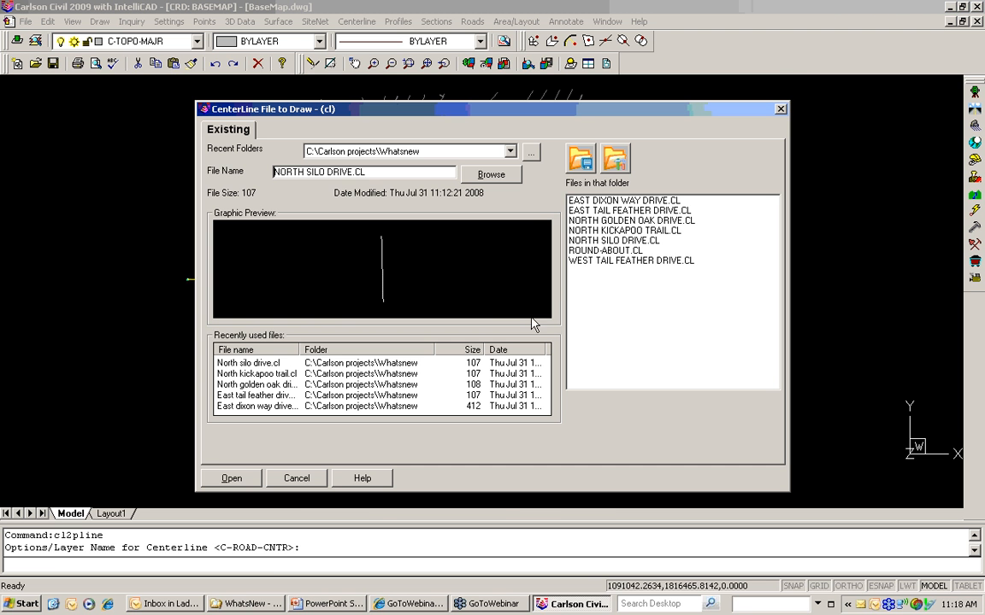
left_click(603, 250)
left_click(231, 479)
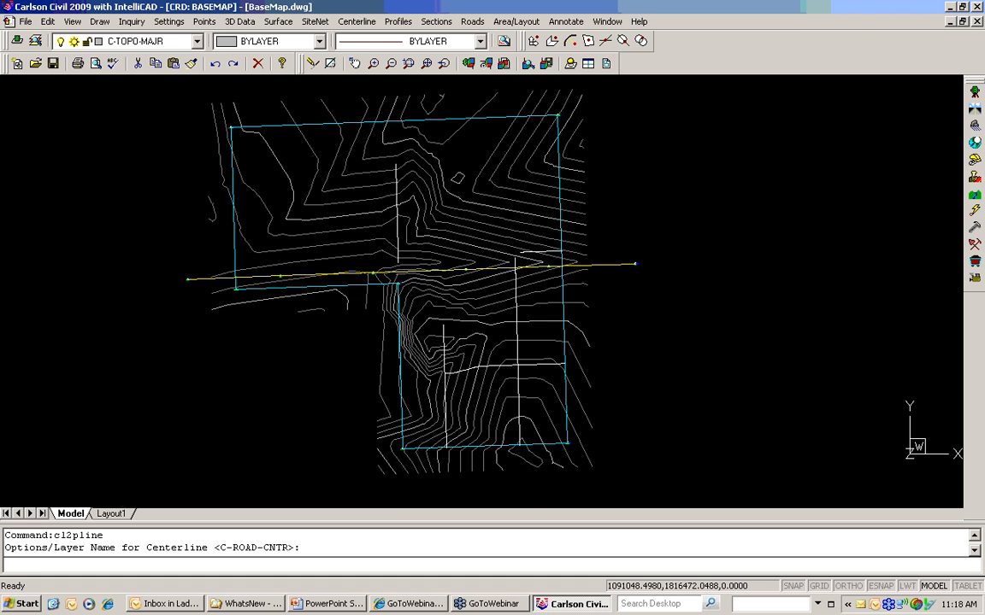
key("Return")
key("Return")
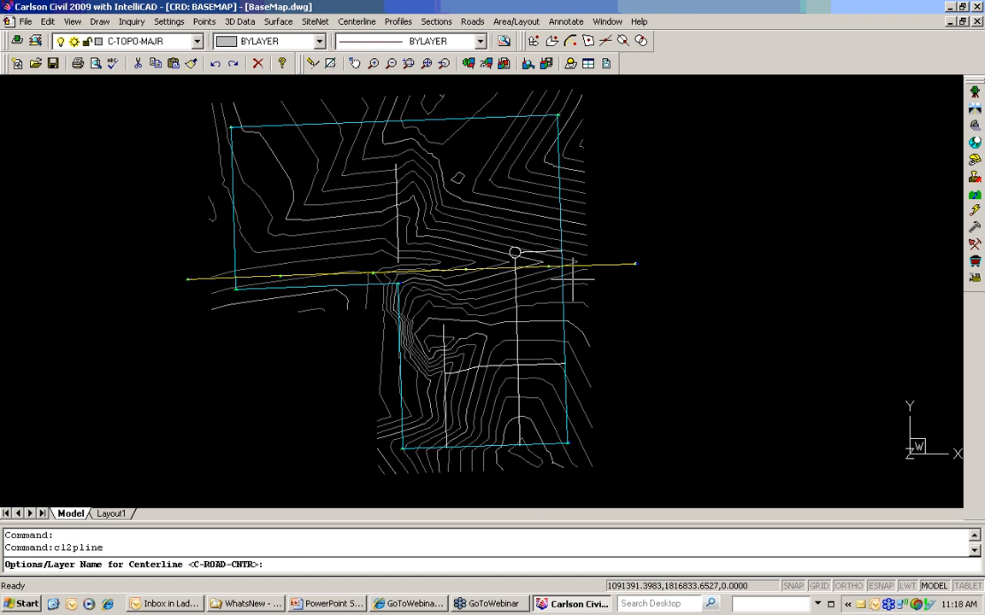
key("Return")
left_click(575, 260)
left_click(232, 479)
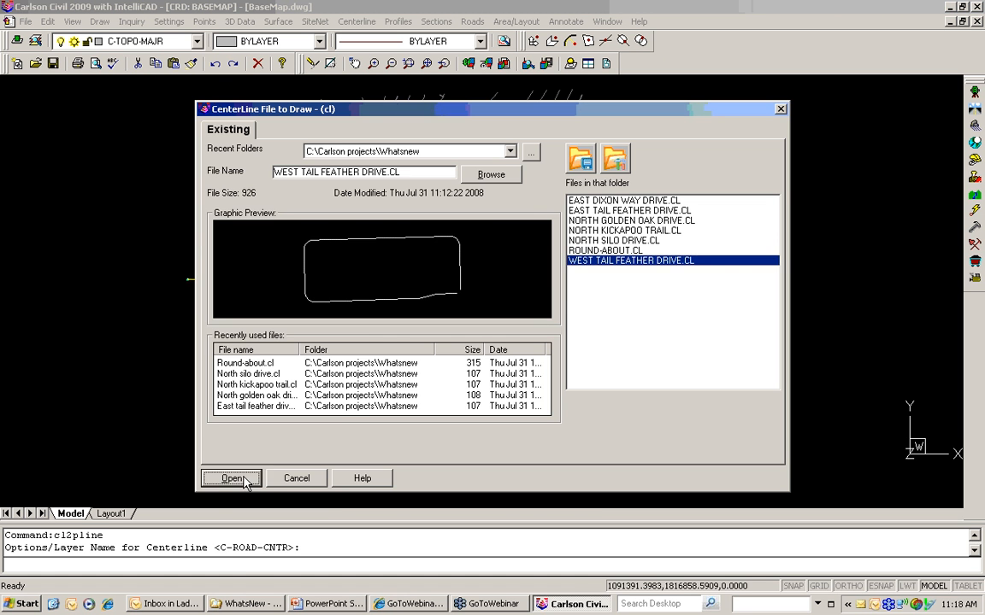
key("Return")
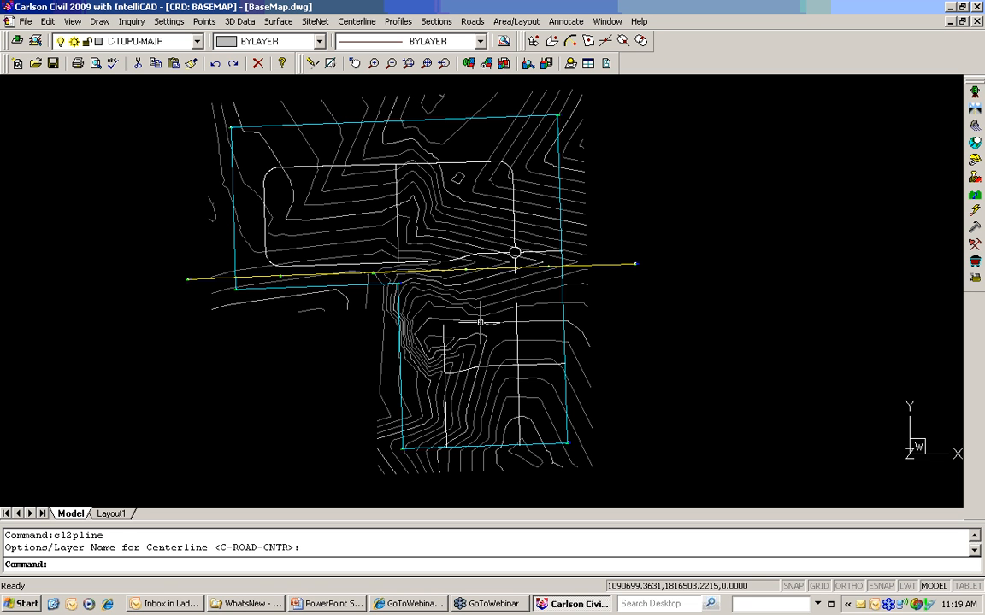
Freeze the layers of the major and minor contour lines, including C-TOPO-MAJR
left_click(74, 21)
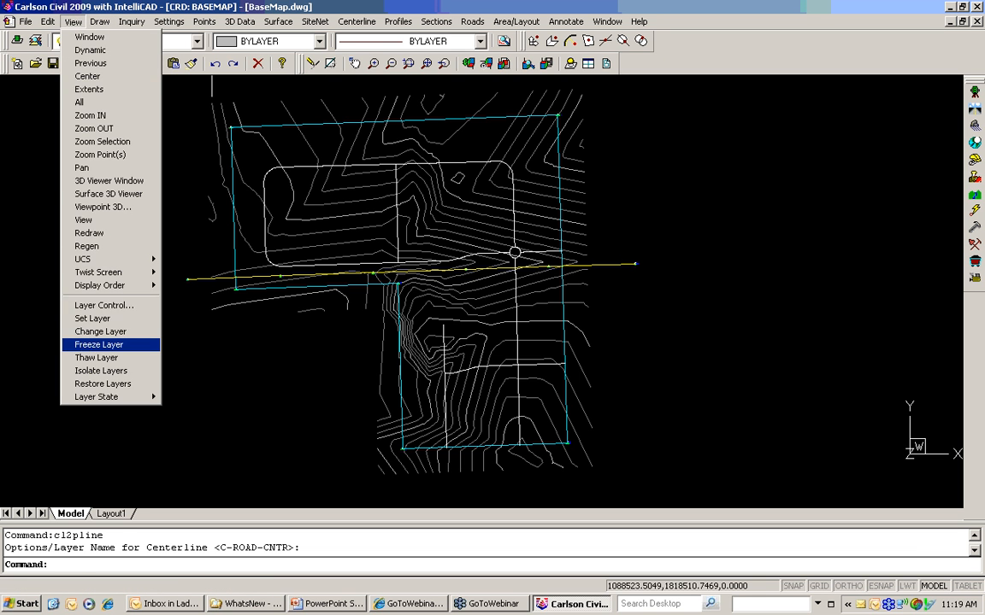
left_click(99, 344)
left_click(412, 136)
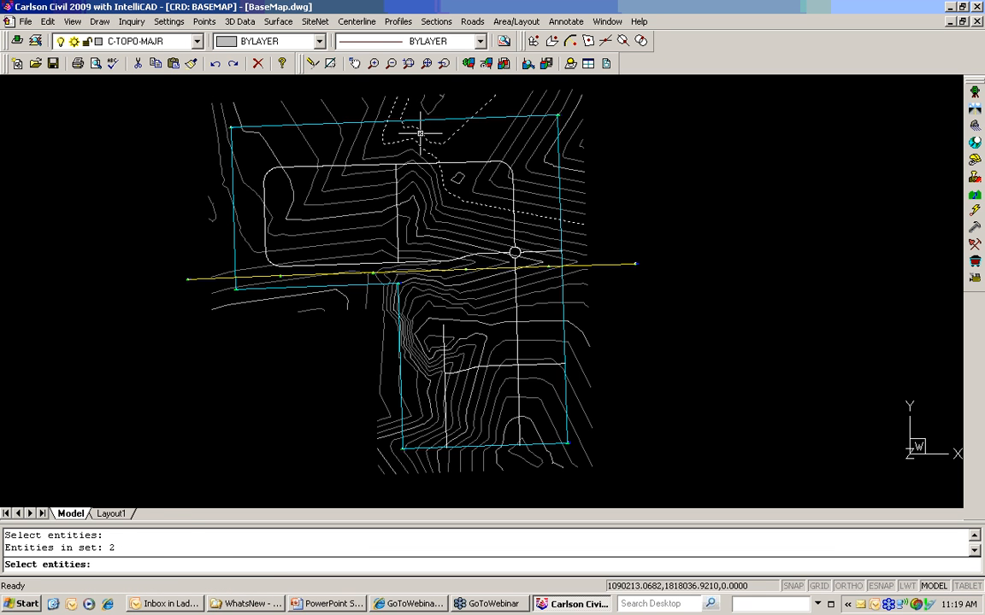
key("Return")
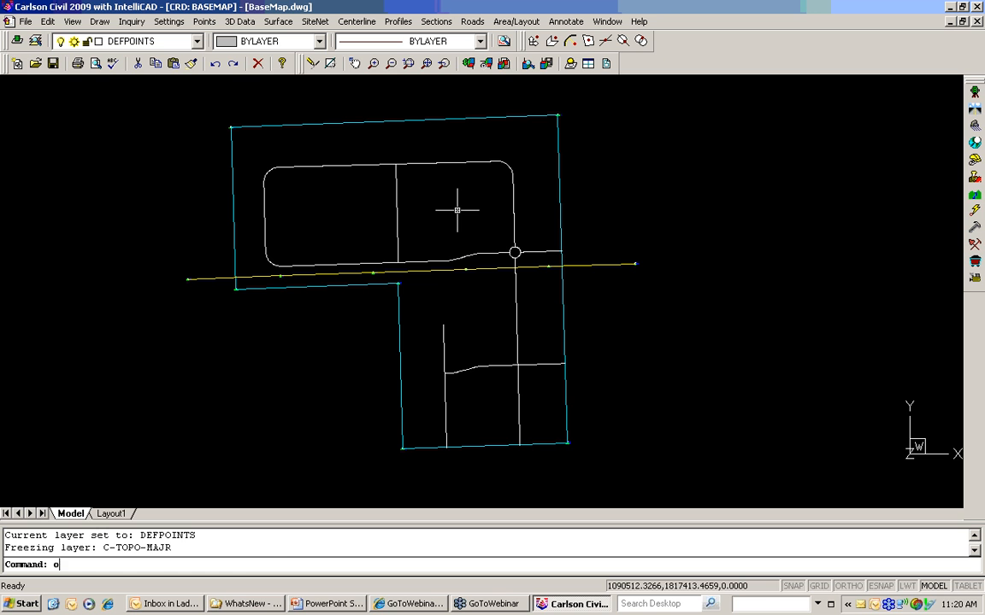
Offset the yellow overhead power line southward through the endpoint at the site boundary's corner below its west end
key("Return")
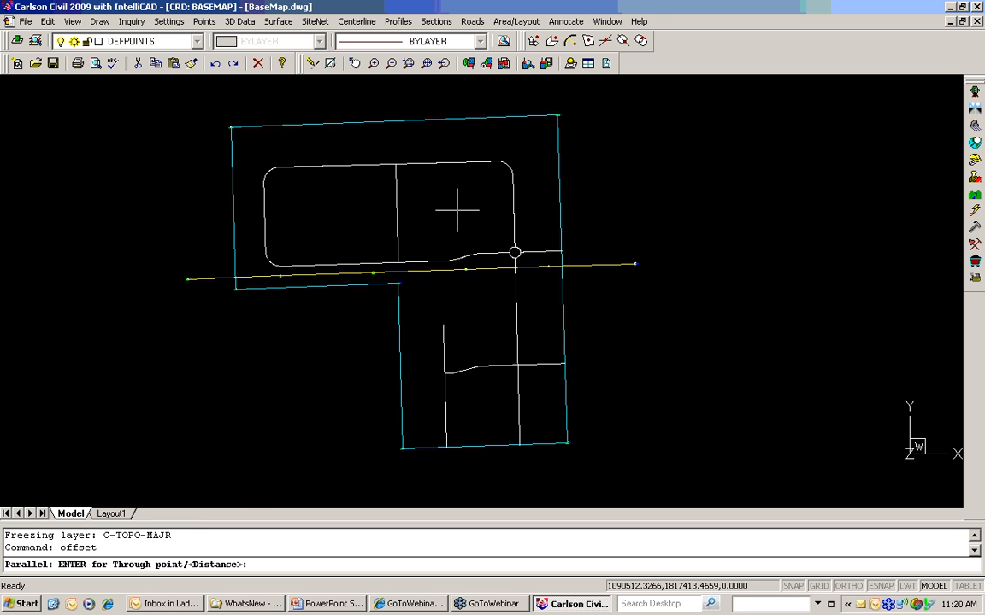
key("Return")
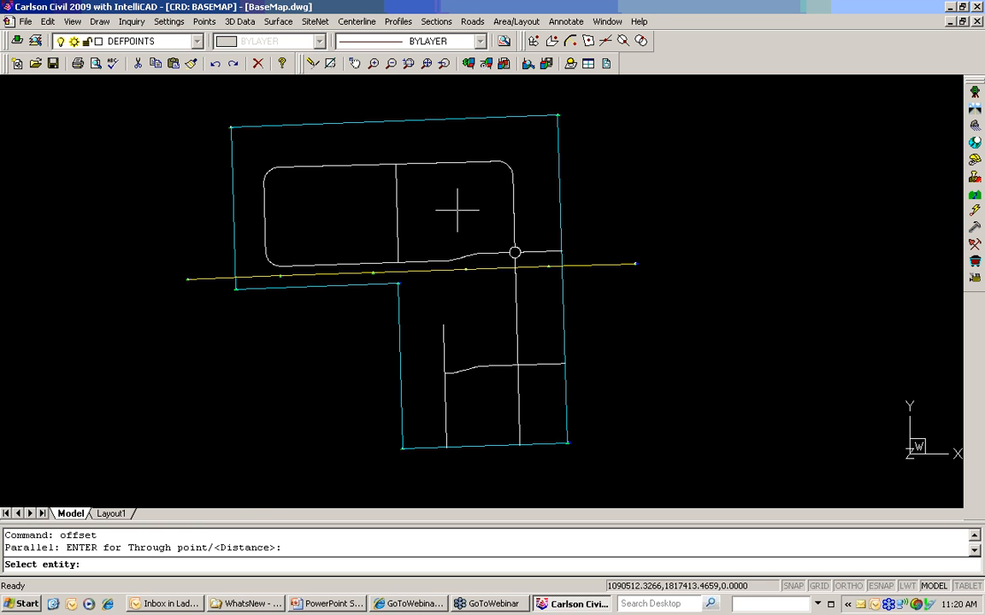
left_click(262, 276)
type("end")
key("Return")
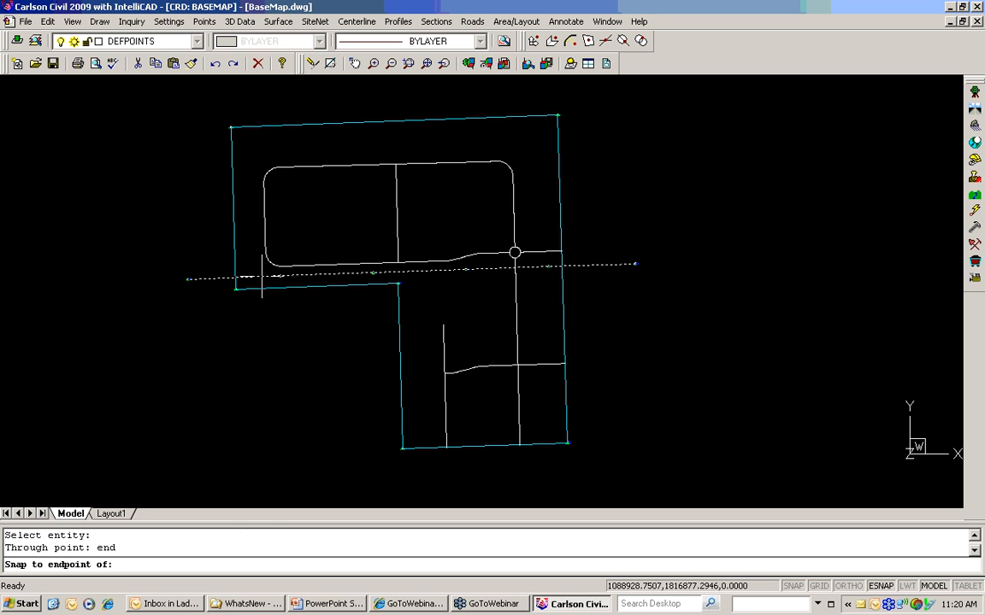
left_click(254, 288)
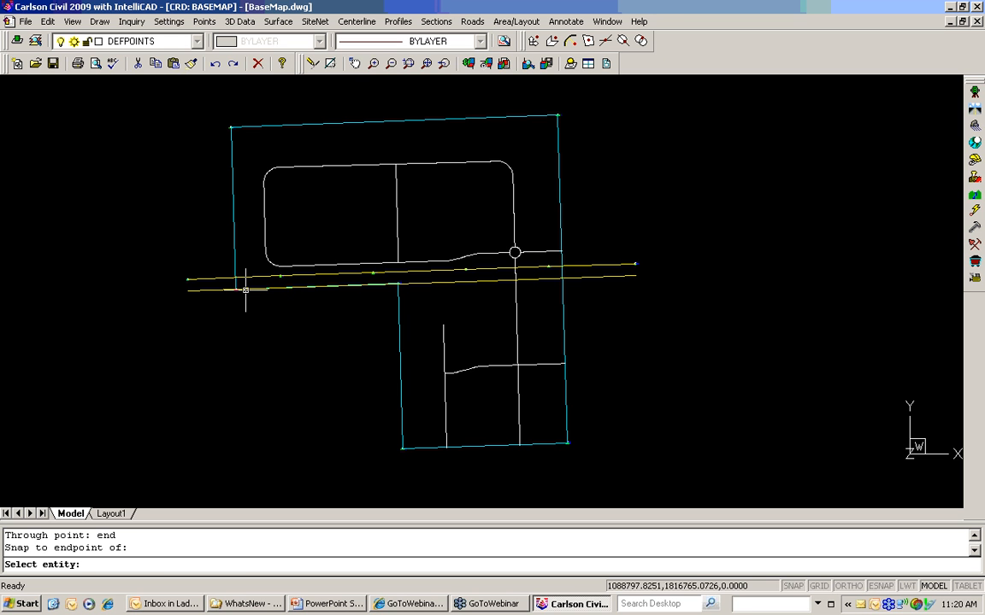
key("Return")
Offset the overhead power line to its north side at a distance of 57
key("Return")
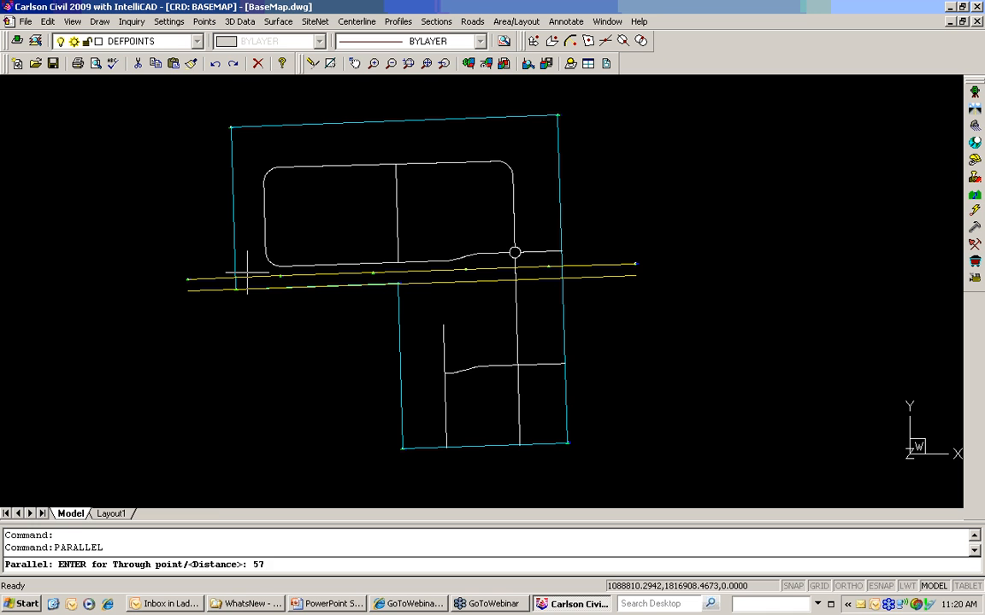
key("Return")
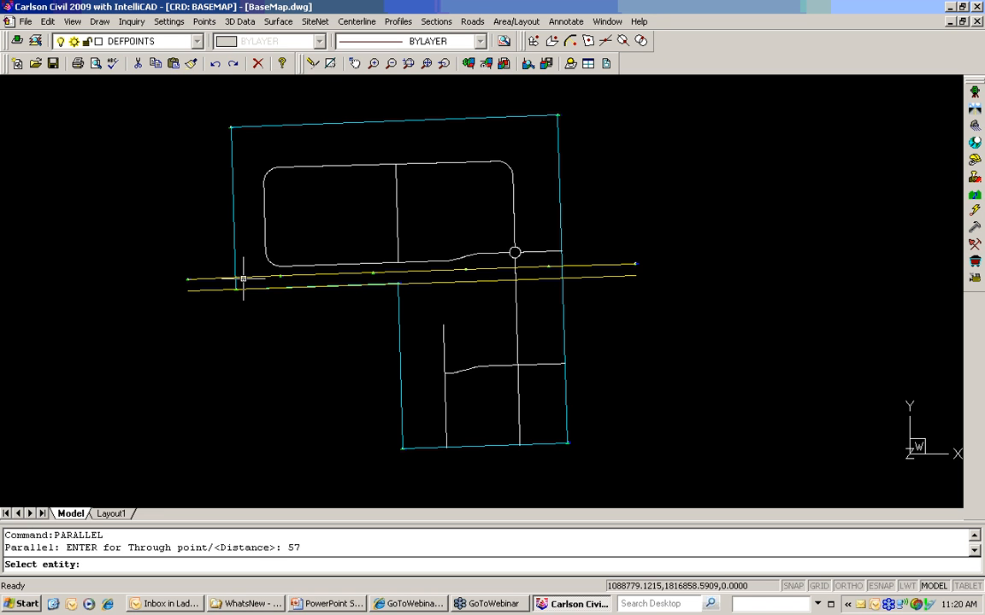
left_click(243, 279)
left_click(245, 266)
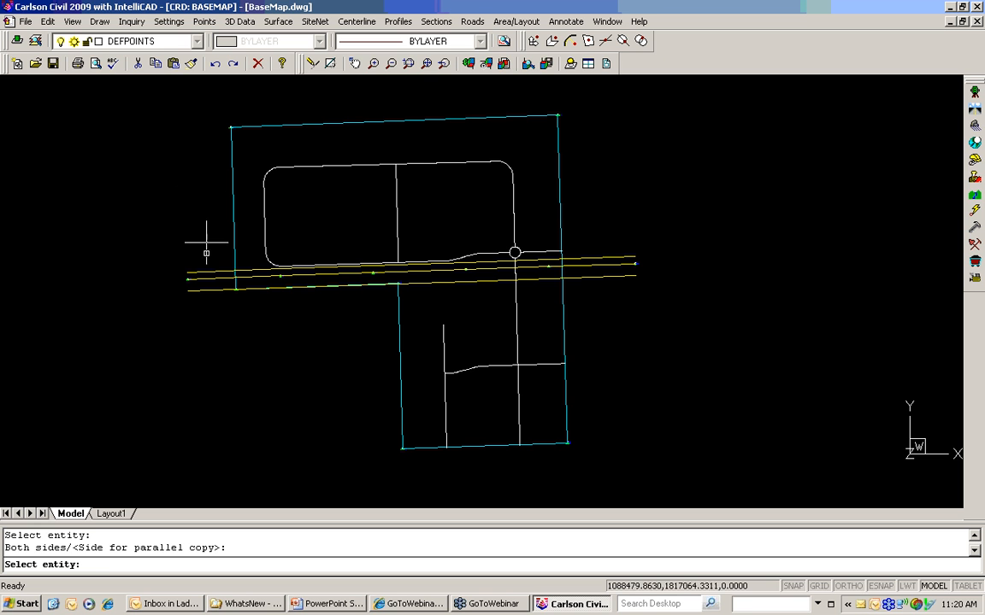
left_click(208, 270)
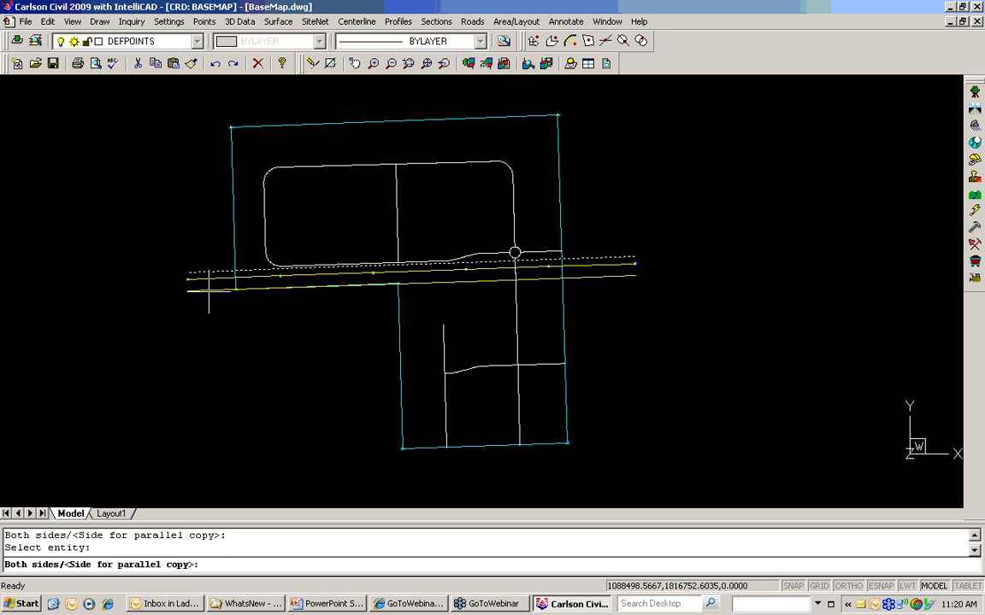
key("Escape")
key("Escape")
Move the two offset lines on either side of the power line to layer C-ESMT-ELEC
left_click(210, 272)
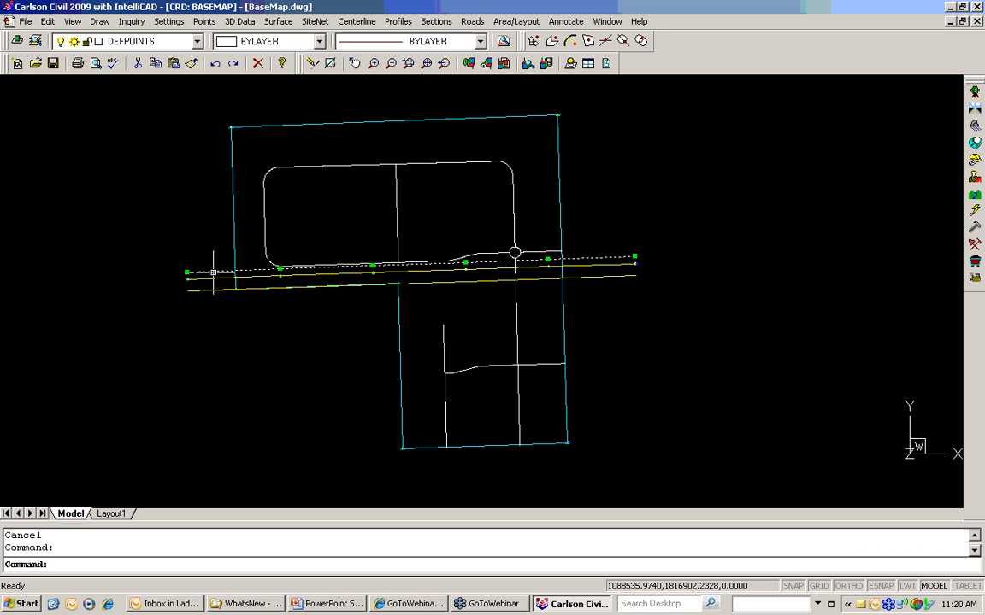
left_click(211, 291)
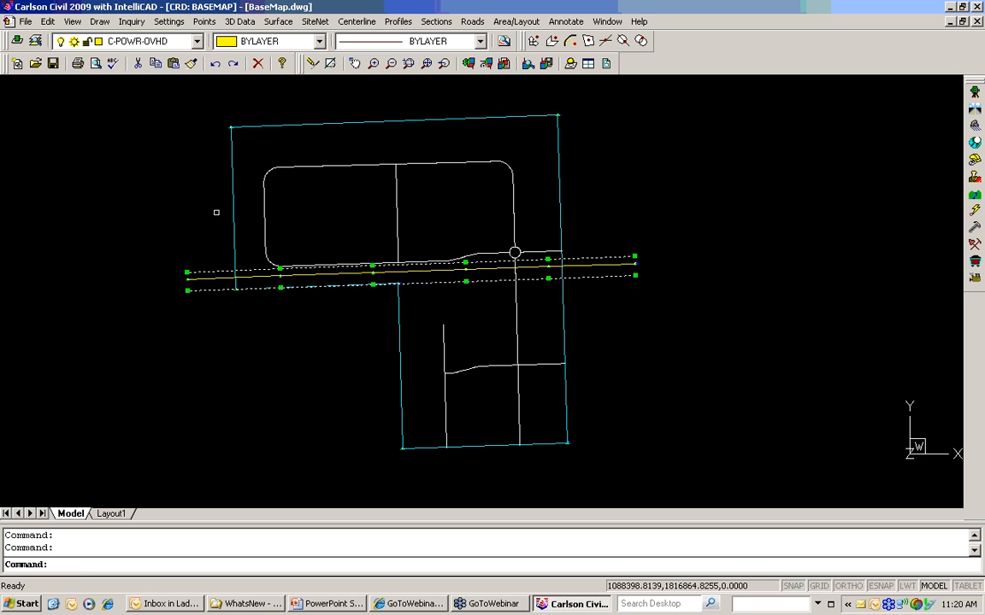
left_click(197, 41)
scroll(202, 94, "up", 1)
scroll(202, 107, "down", 5)
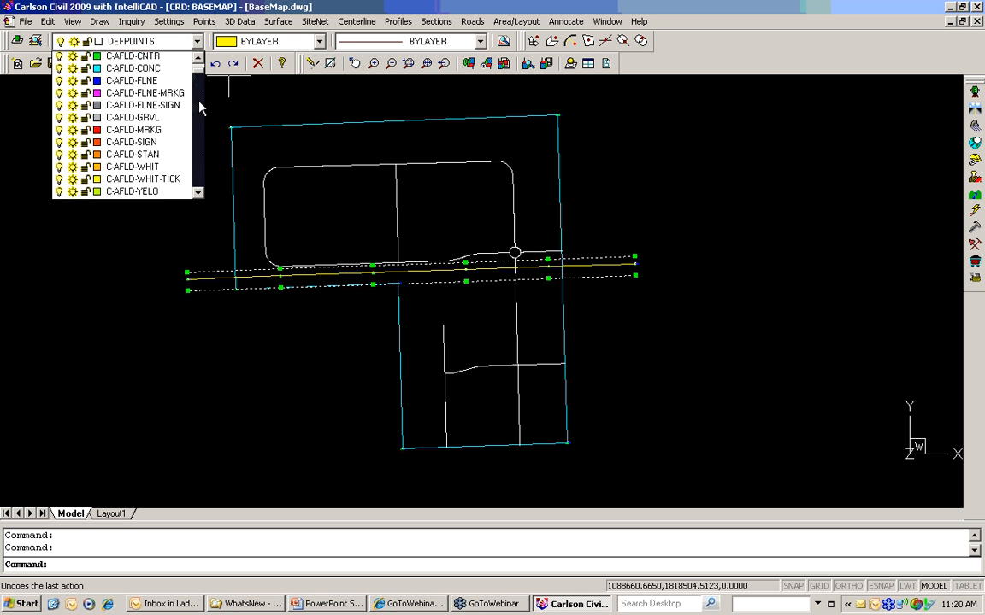
scroll(198, 111, "down", 20)
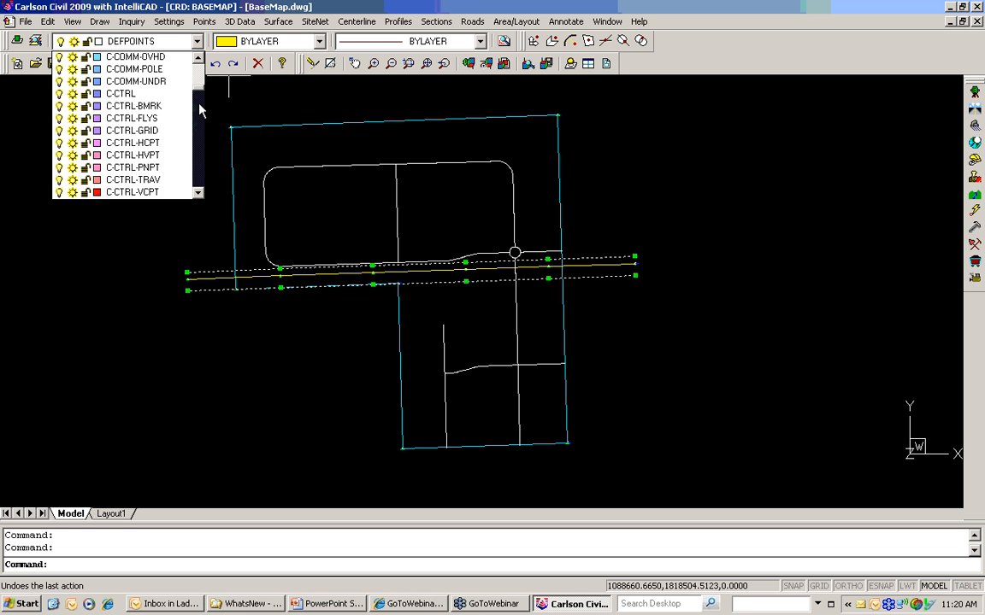
scroll(200, 120, "down", 7)
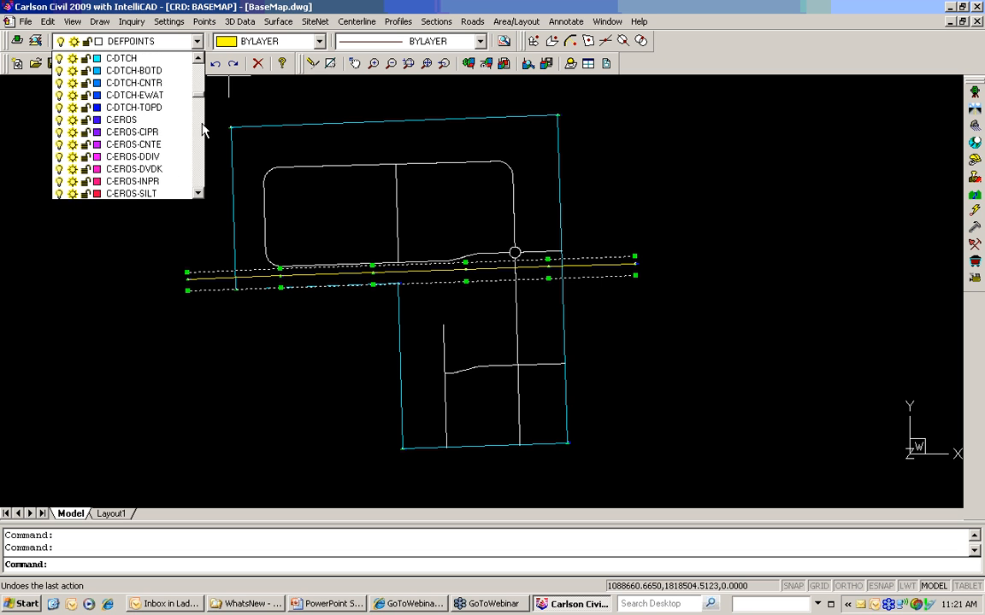
scroll(204, 130, "down", 4)
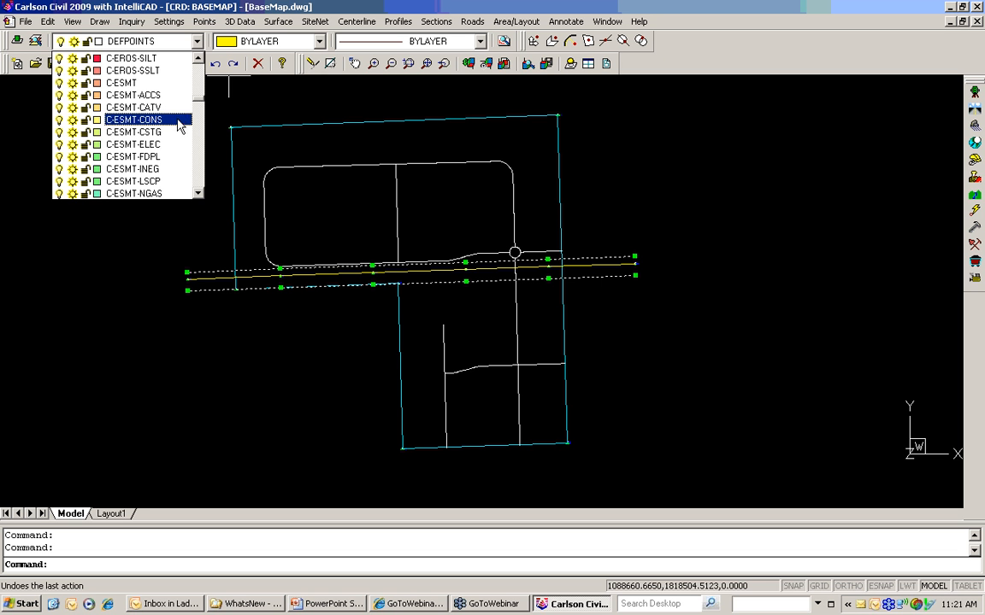
left_click(158, 144)
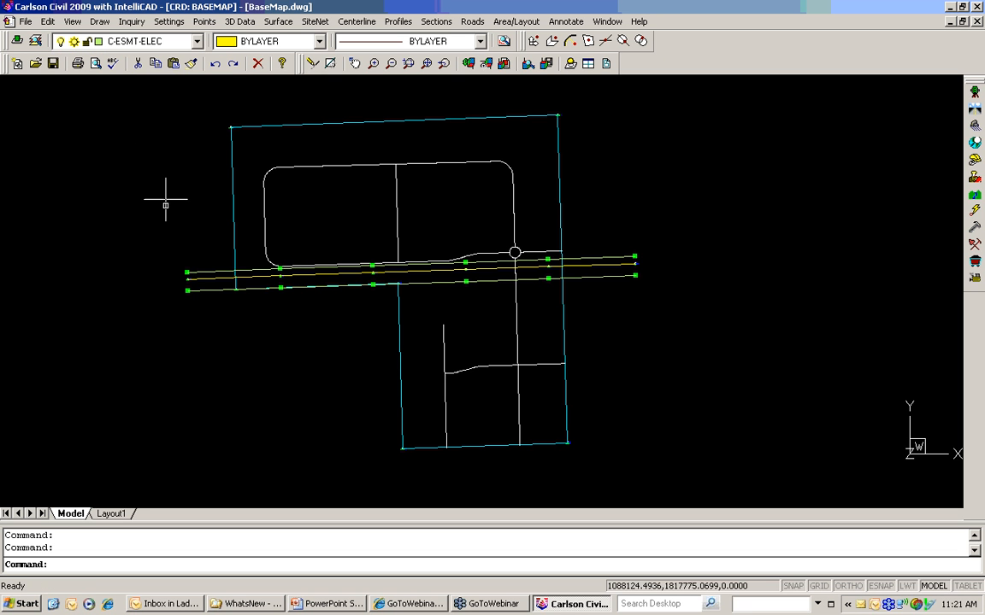
scroll(201, 276, "up", 4)
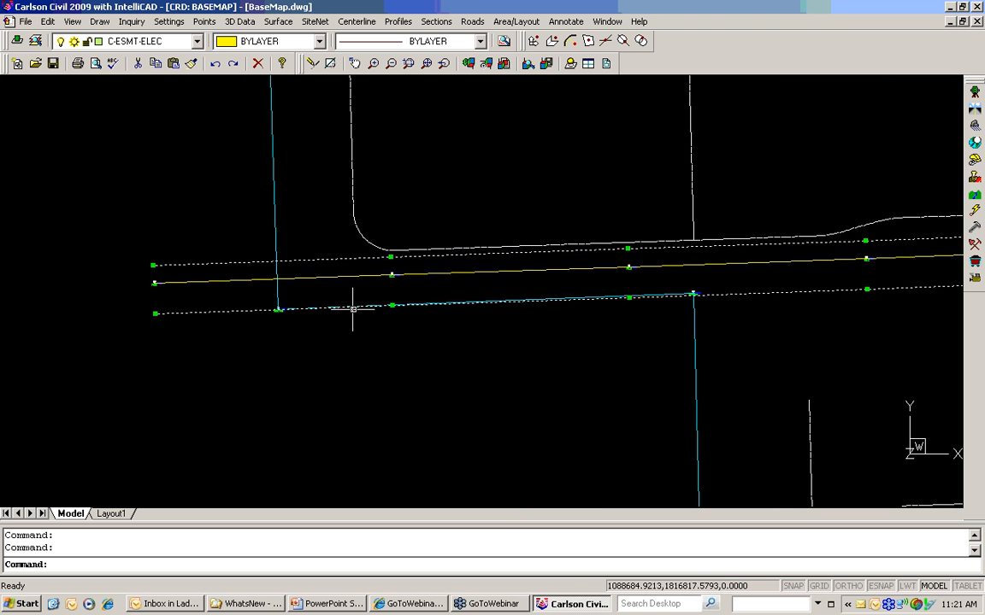
key("Escape")
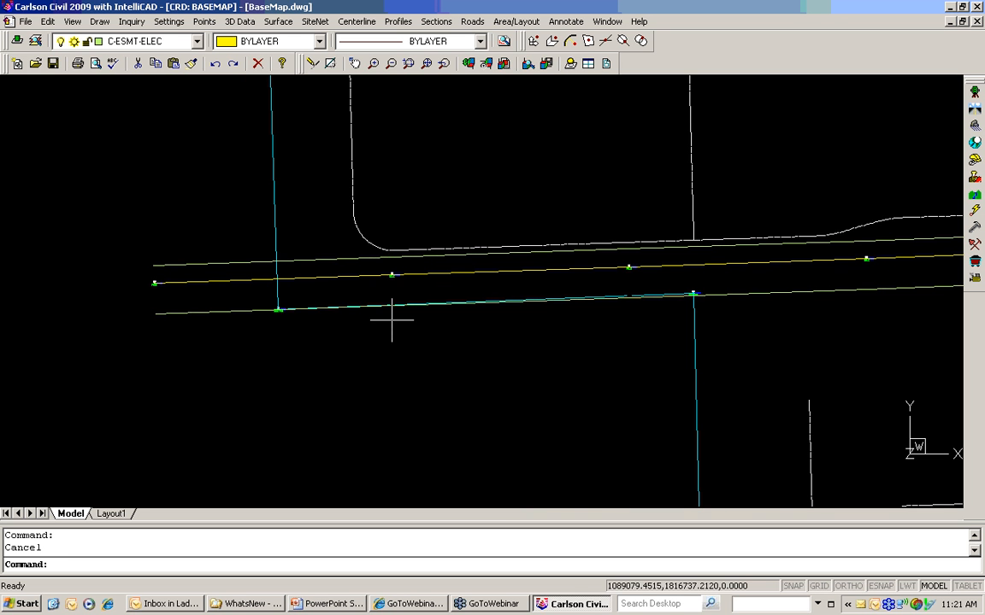
Create a boundary polyline on layer C-ESMT-ELEC inside the strip enclosed by the site boundary and both easement lines, with snap tolerance 0.0001
scroll(391, 320, "down", 3)
middle_click_drag(391, 320, 331, 313)
left_click(100, 21)
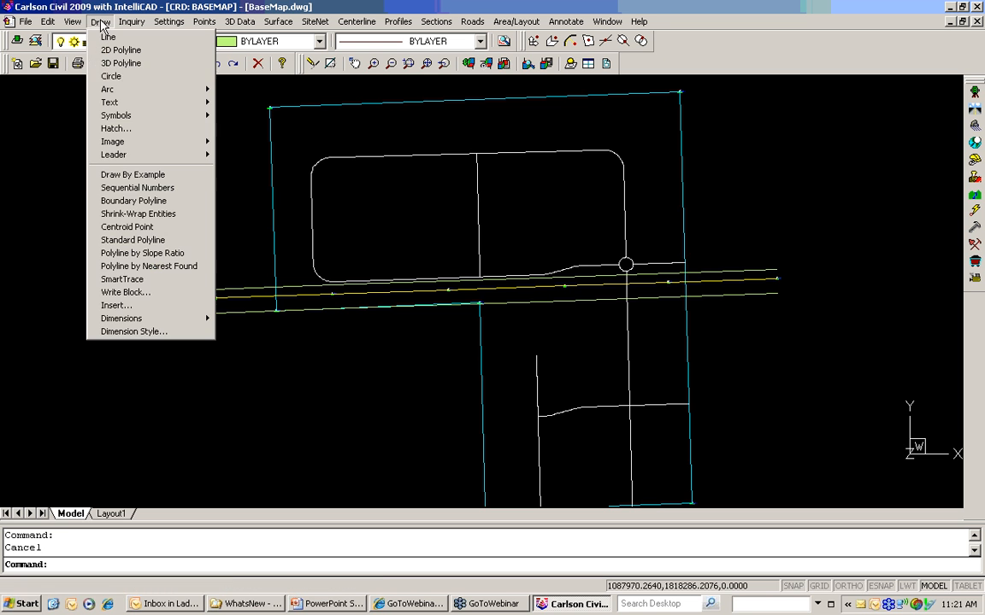
left_click(151, 201)
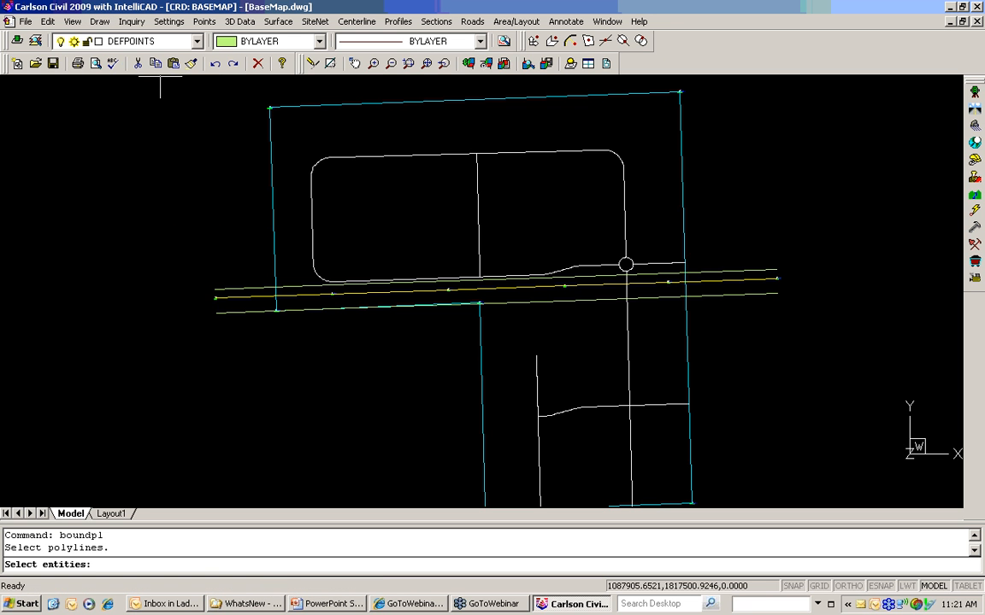
left_click(273, 252)
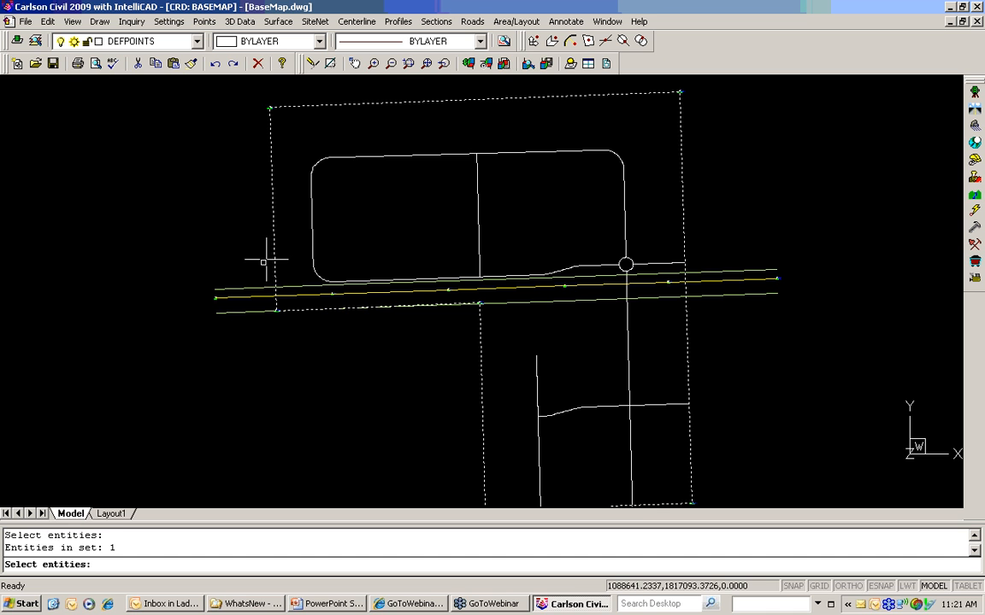
left_click(254, 289)
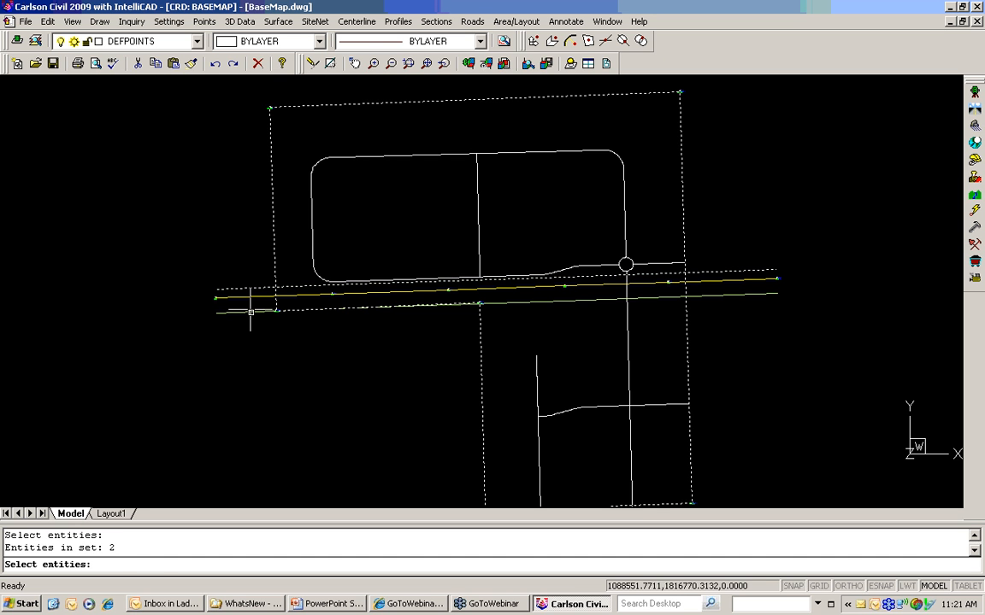
left_click(250, 312)
key("Return")
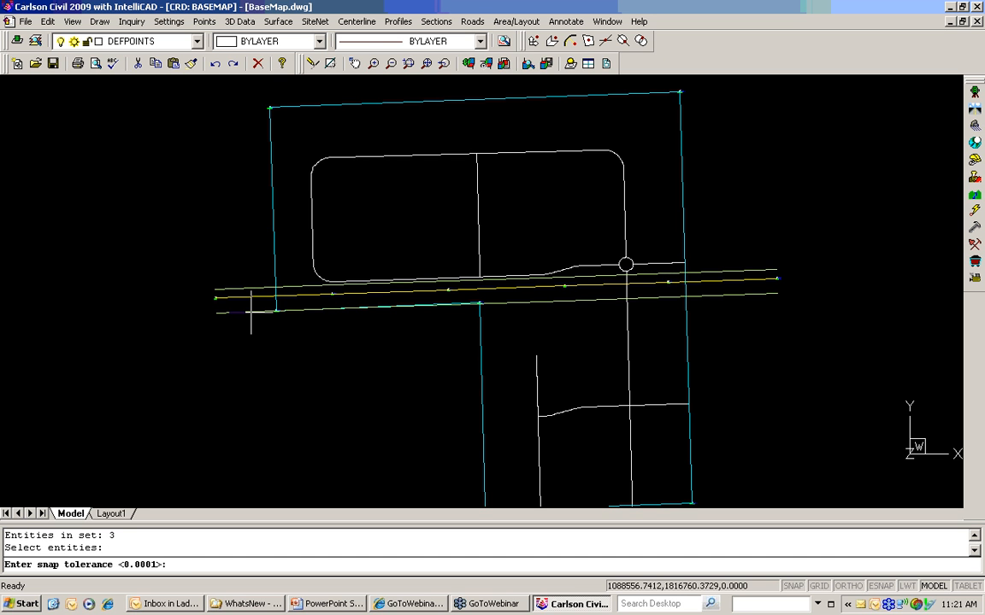
key("Return")
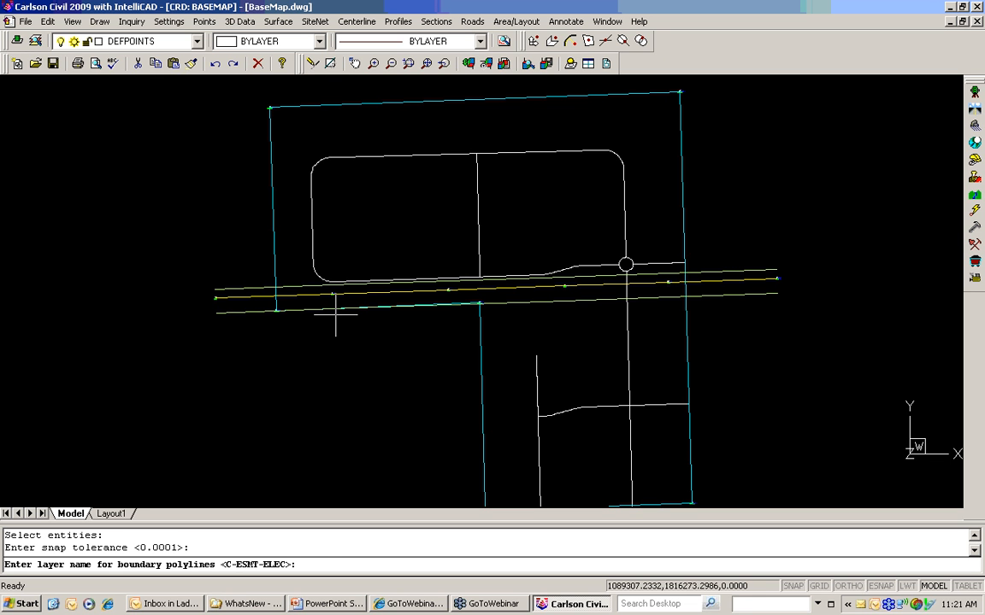
key("Return")
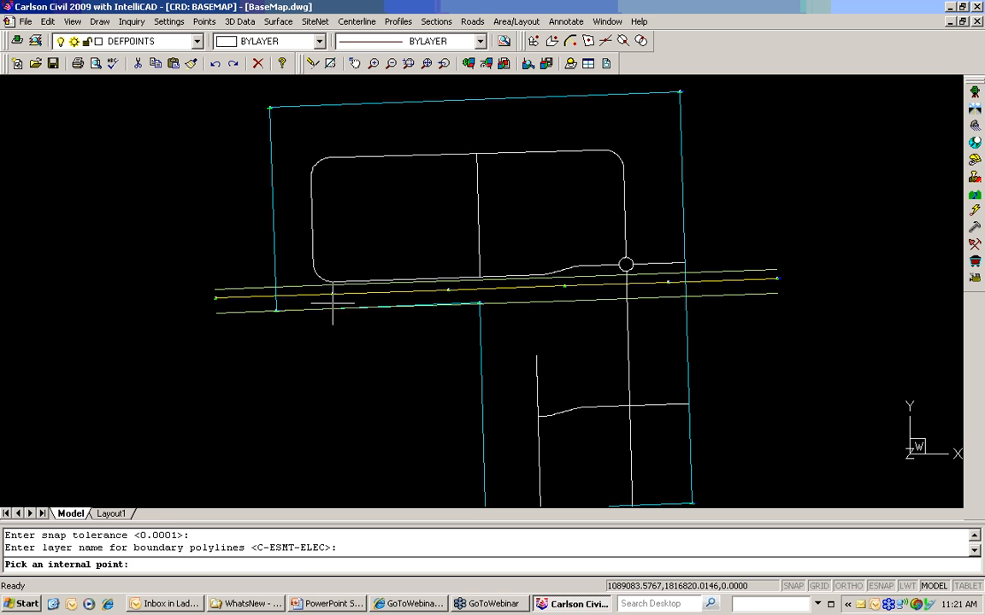
left_click(295, 286)
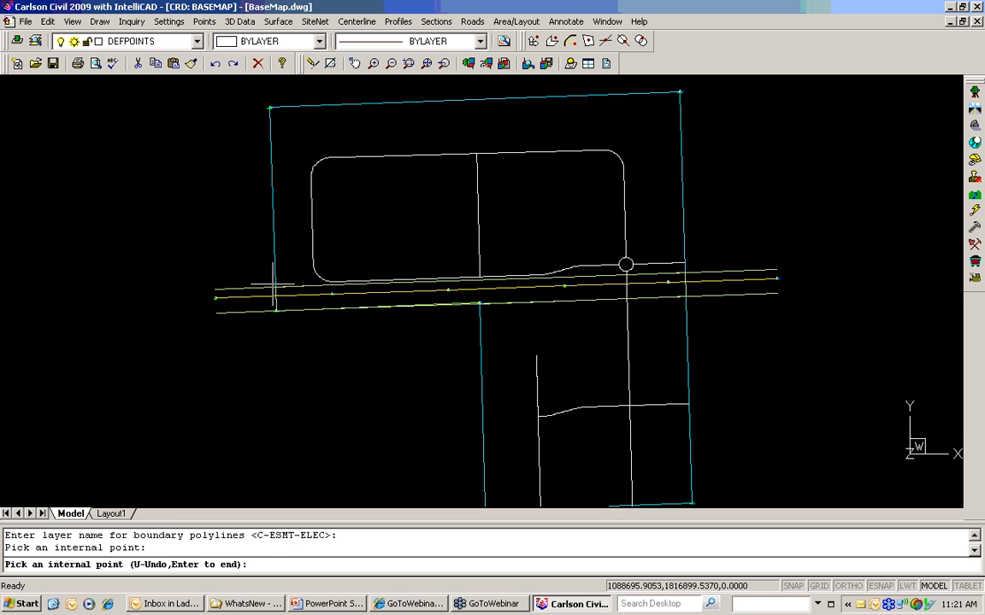
key("Return")
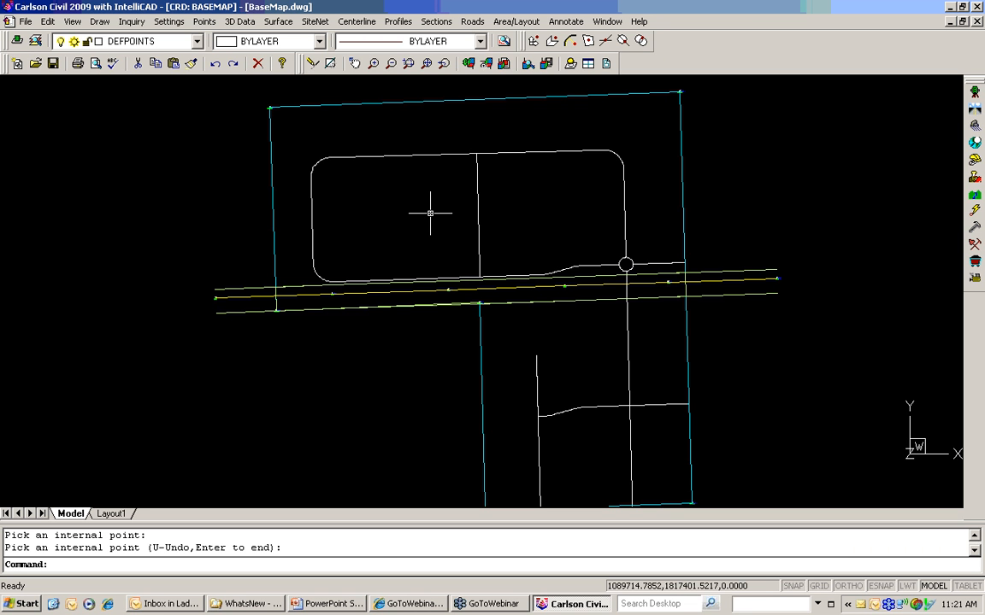
Start the bpoly boundary command and limit its boundary set to the northern loop road, its cross street and the roundabout
type("bpoly")
key("Return")
left_click(382, 236)
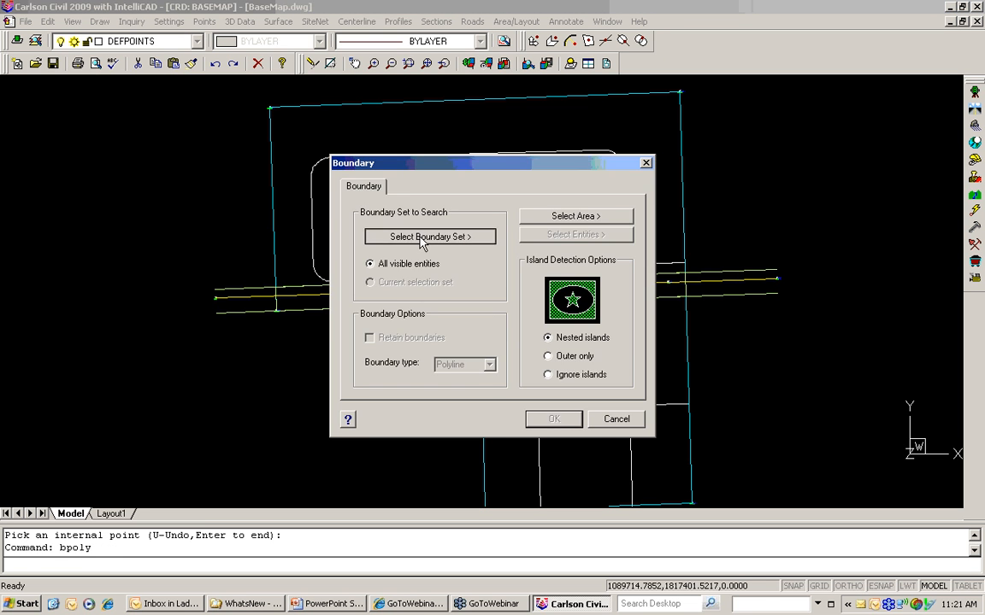
left_click(394, 156)
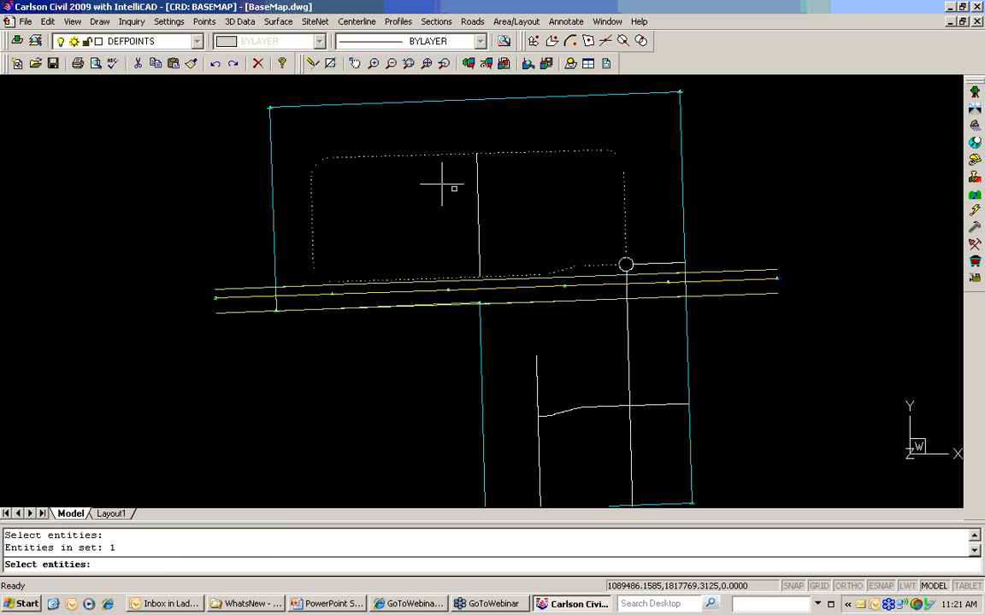
left_click(622, 260)
key("Return")
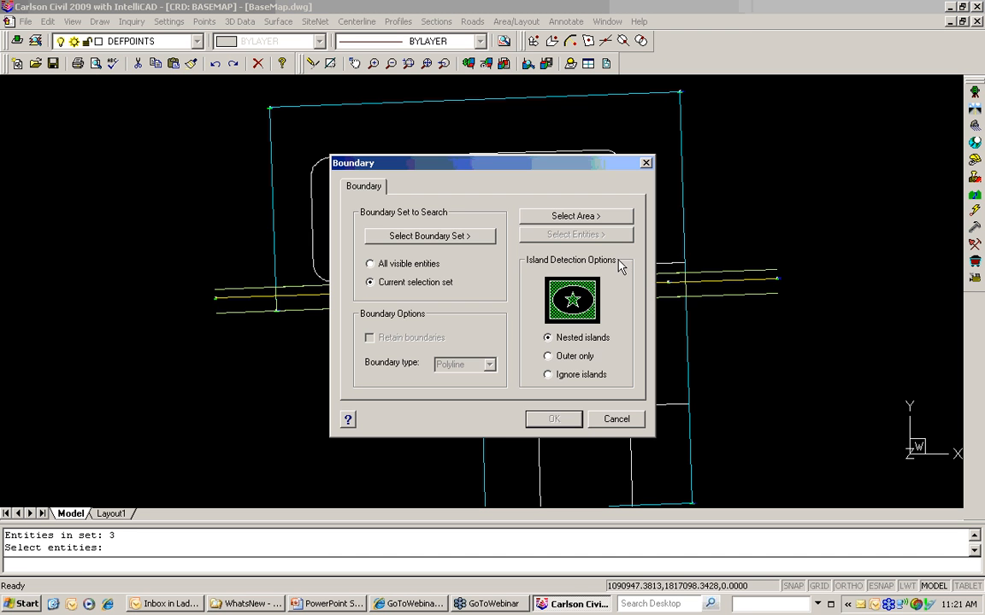
Create boundary polylines inside the western and eastern blocks of the northern loop road
left_click(579, 217)
left_click(408, 218)
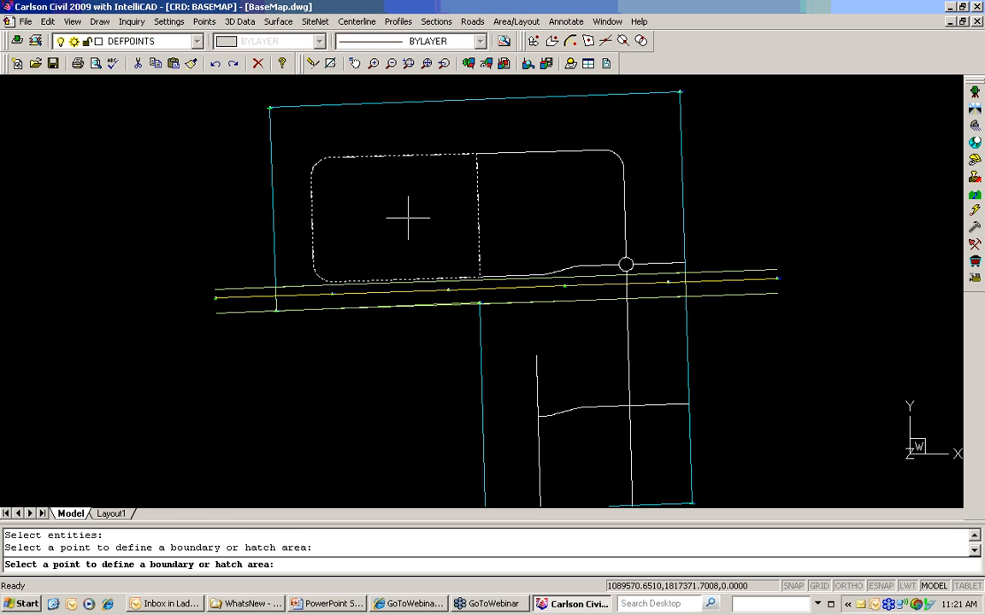
left_click(408, 218)
key("Return")
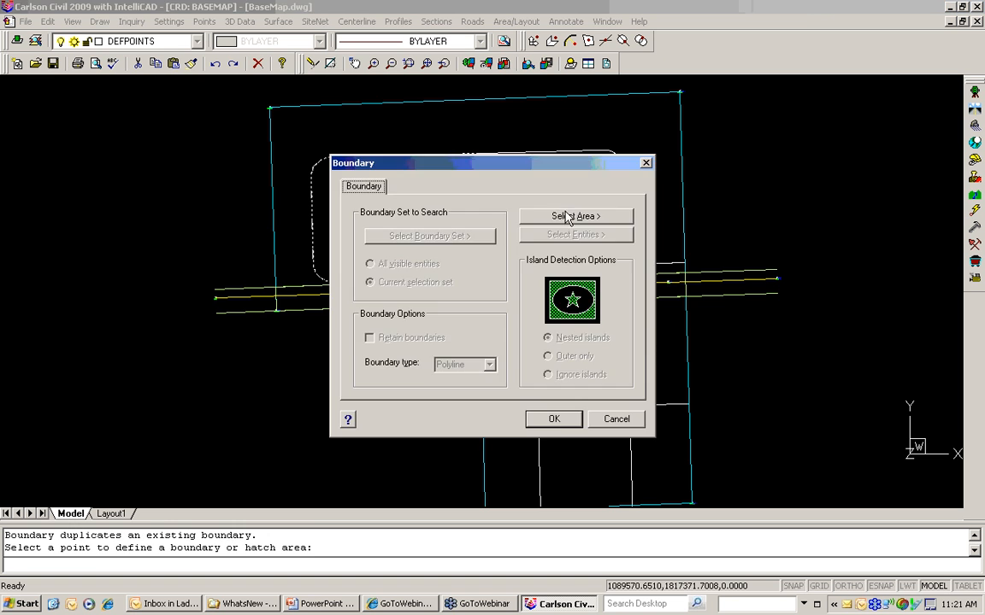
left_click(565, 215)
left_click(551, 209)
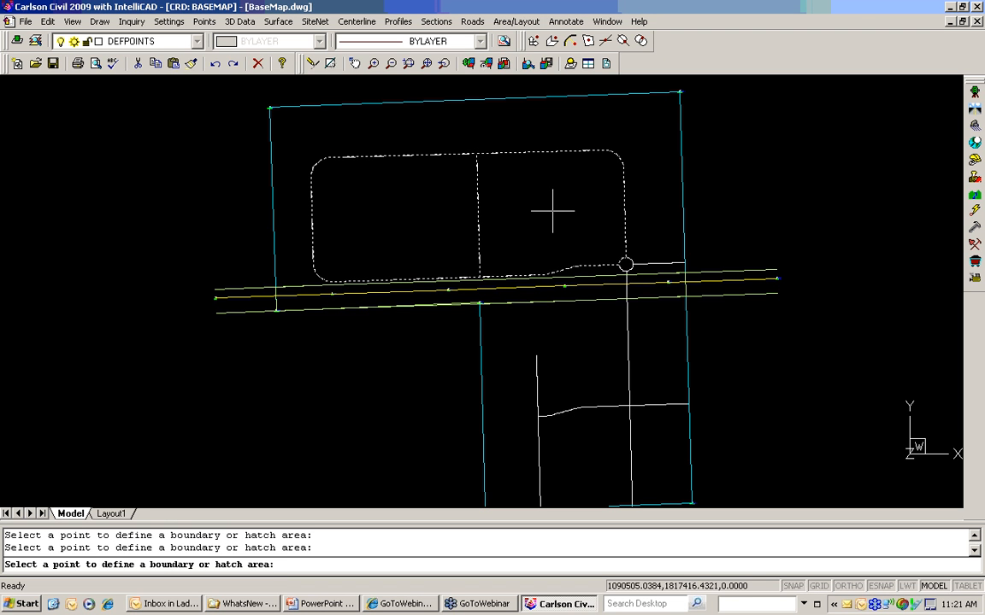
key("Return")
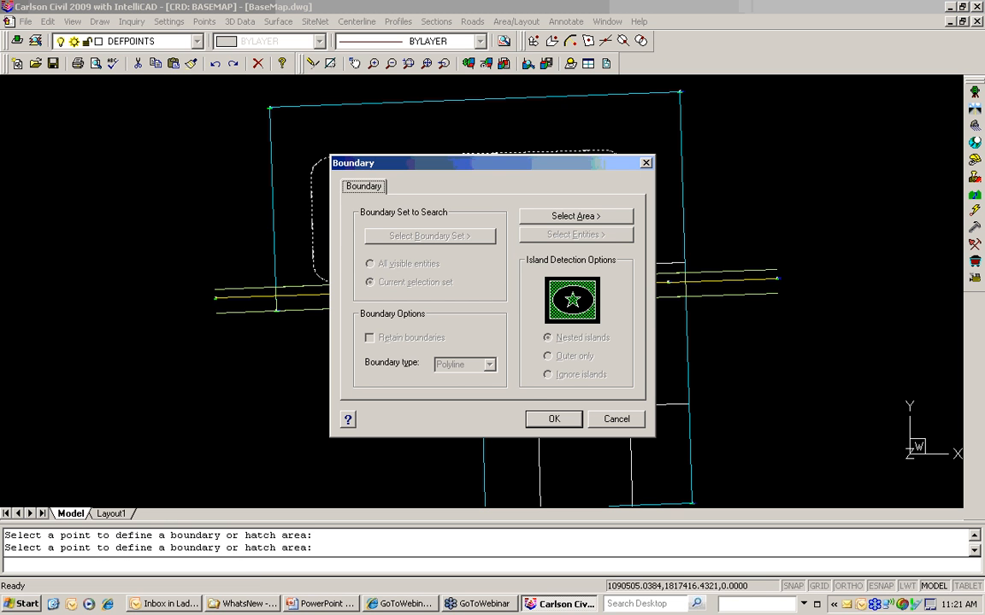
left_click(556, 420)
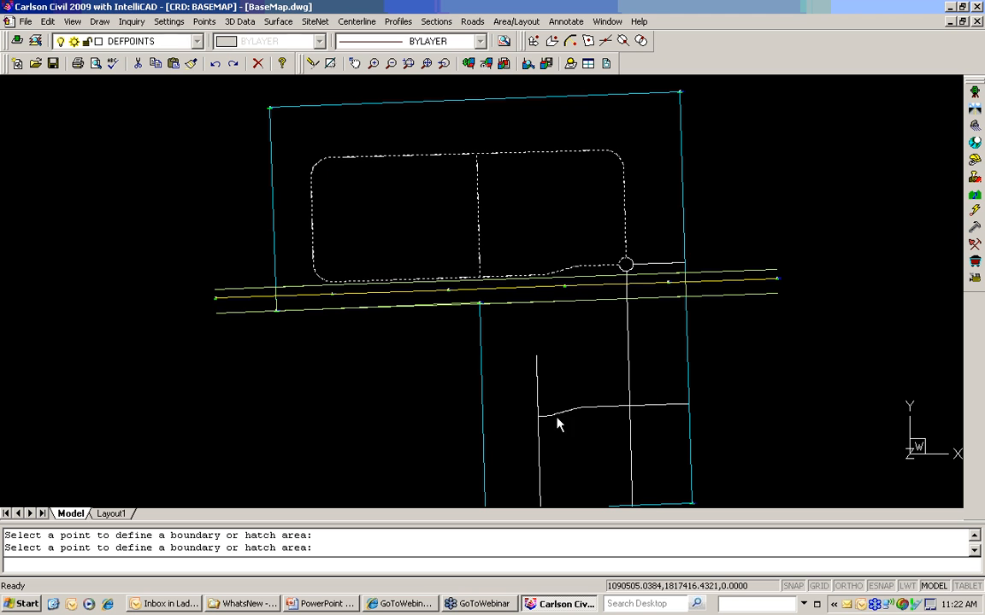
key("Return")
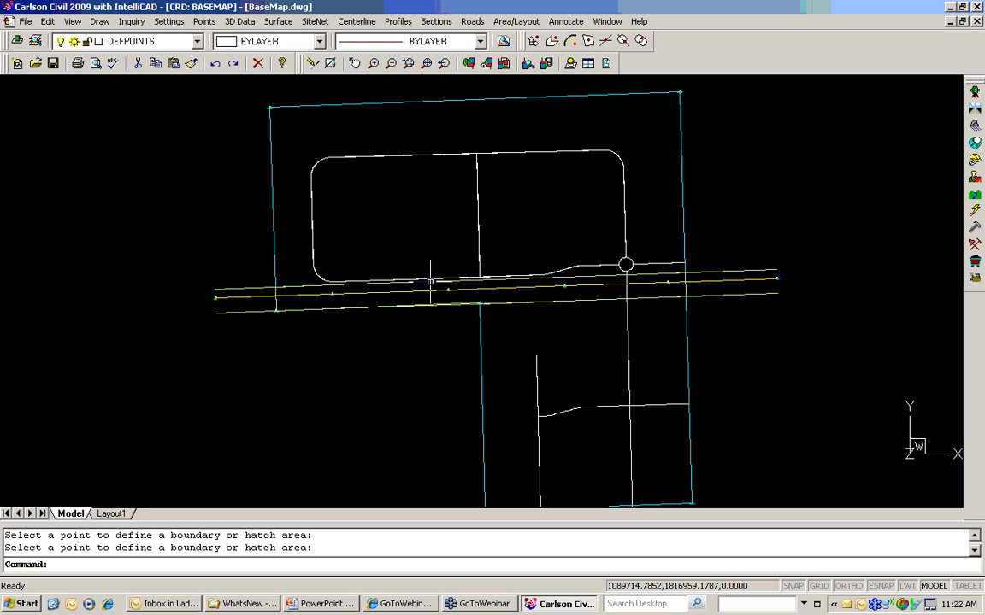
Offset both block boundary polylines inward at a distance of 300
type("offset")
key("Return")
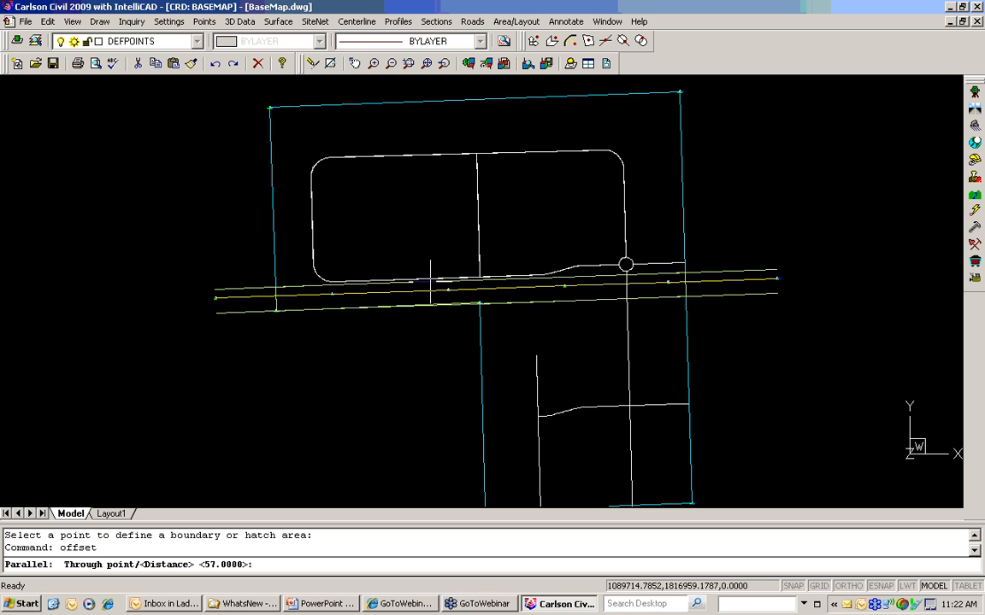
type("300")
key("Return")
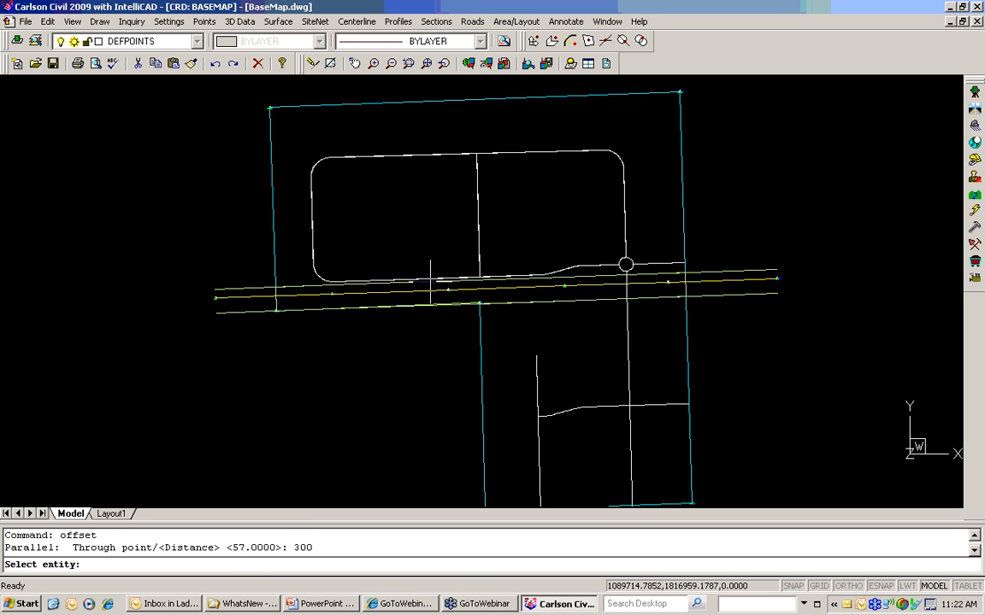
left_click(399, 158)
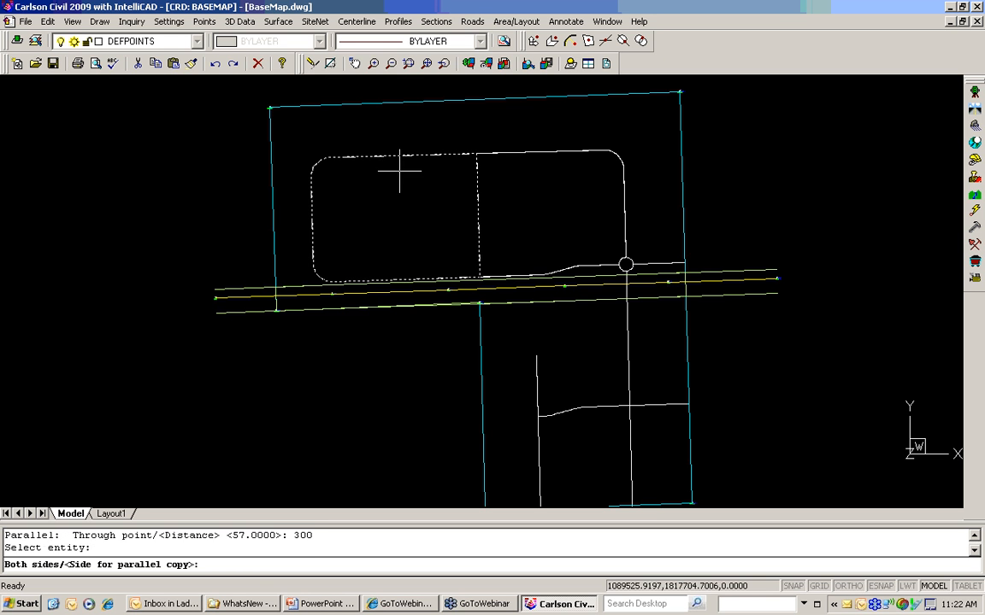
left_click(399, 175)
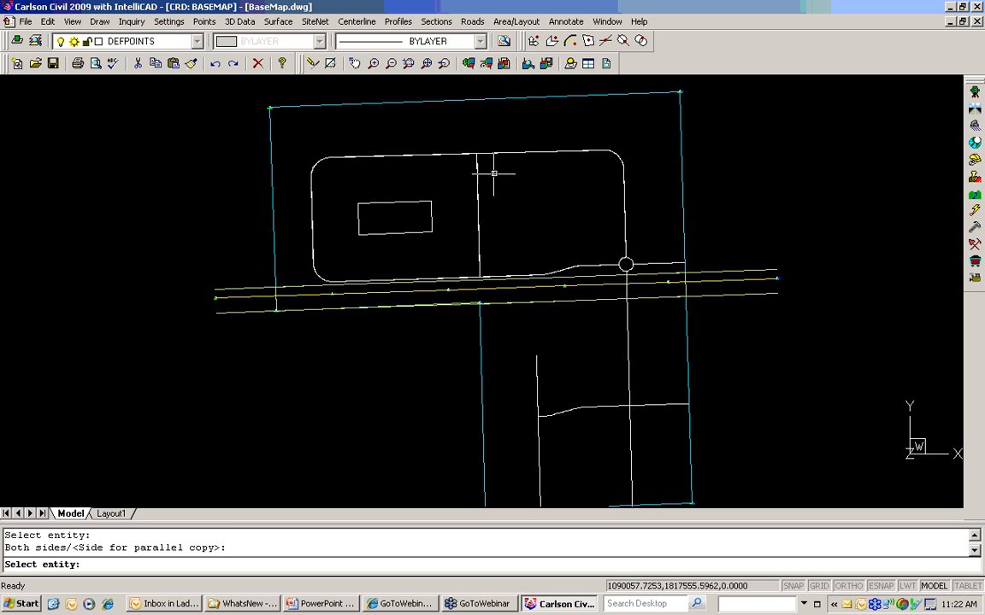
left_click(519, 154)
left_click(519, 199)
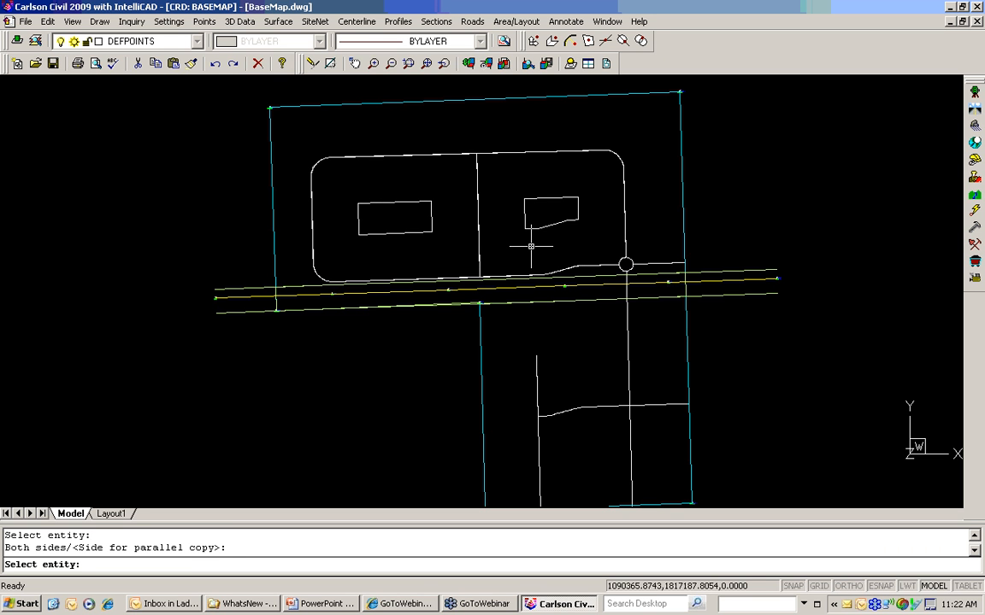
key("Return")
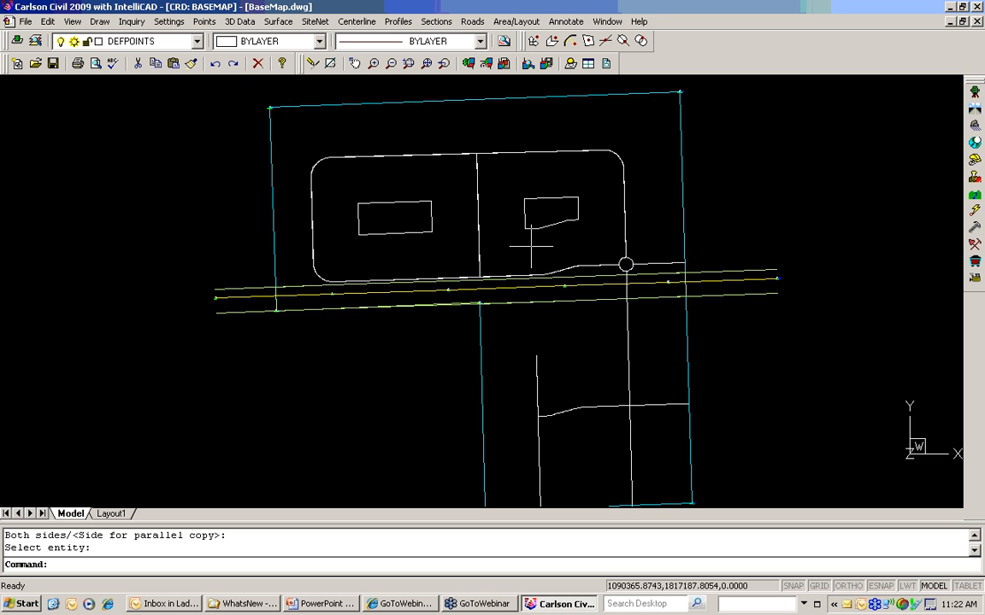
Delete the two outer block boundary polylines along the road centerlines and redraw the view
left_click(477, 156)
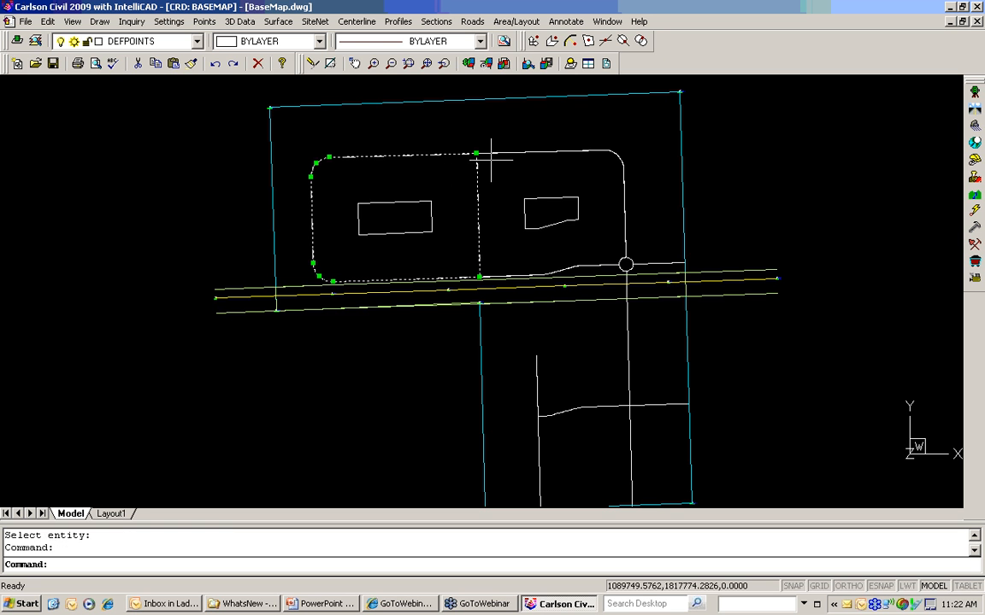
left_click(513, 152)
key("Delete")
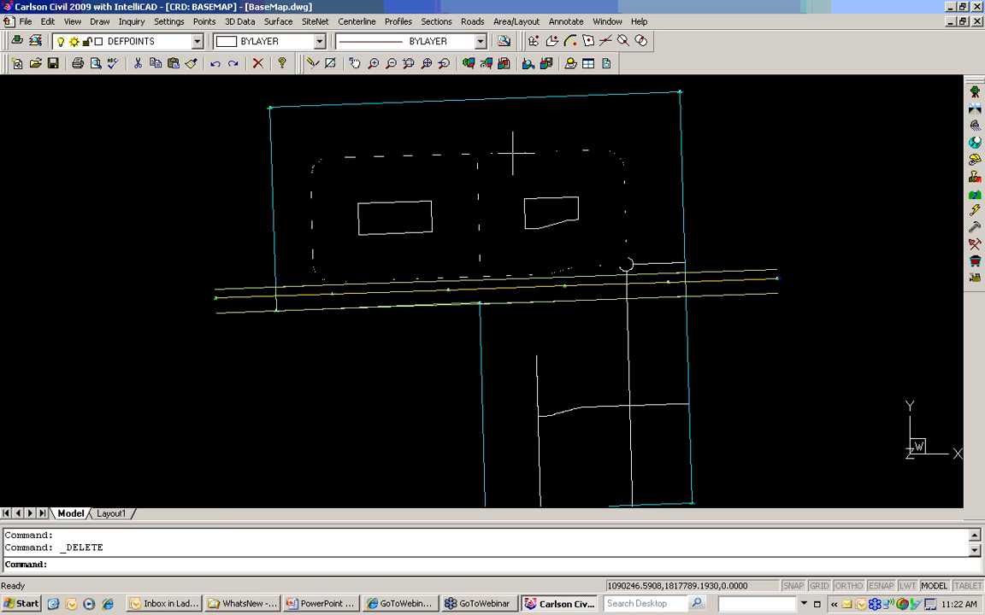
type("r")
key("Return")
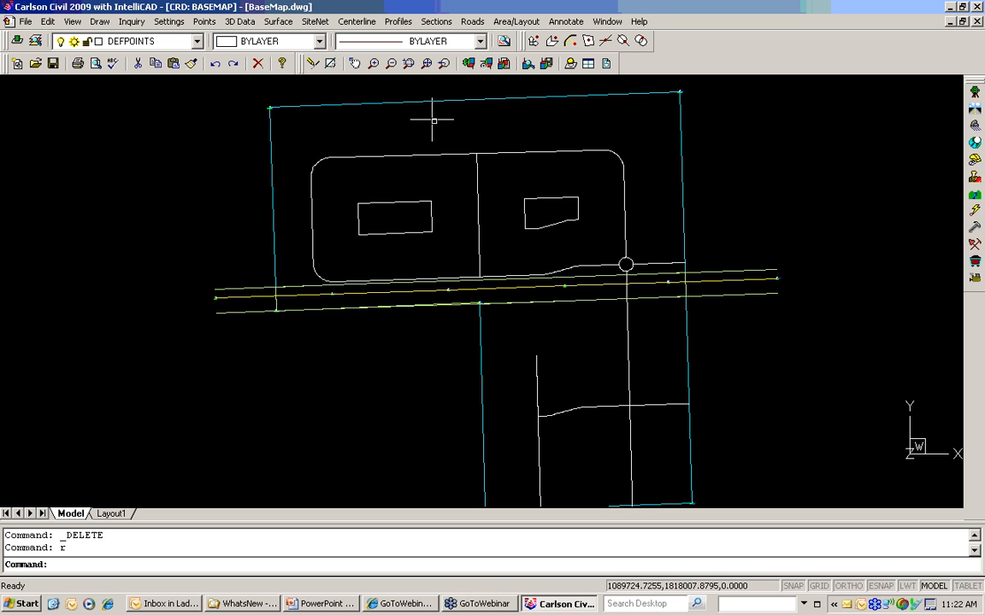
Open the lot network settings for the existing BaseMap.ltn, turn on area labels and accept the setback polyline settings
left_click(517, 22)
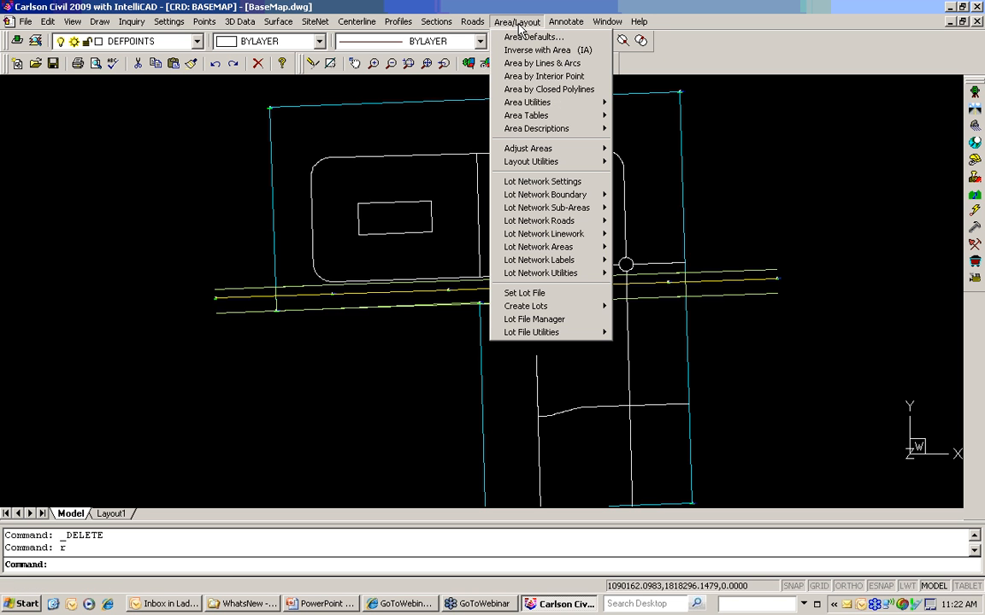
mouse_move(537, 210)
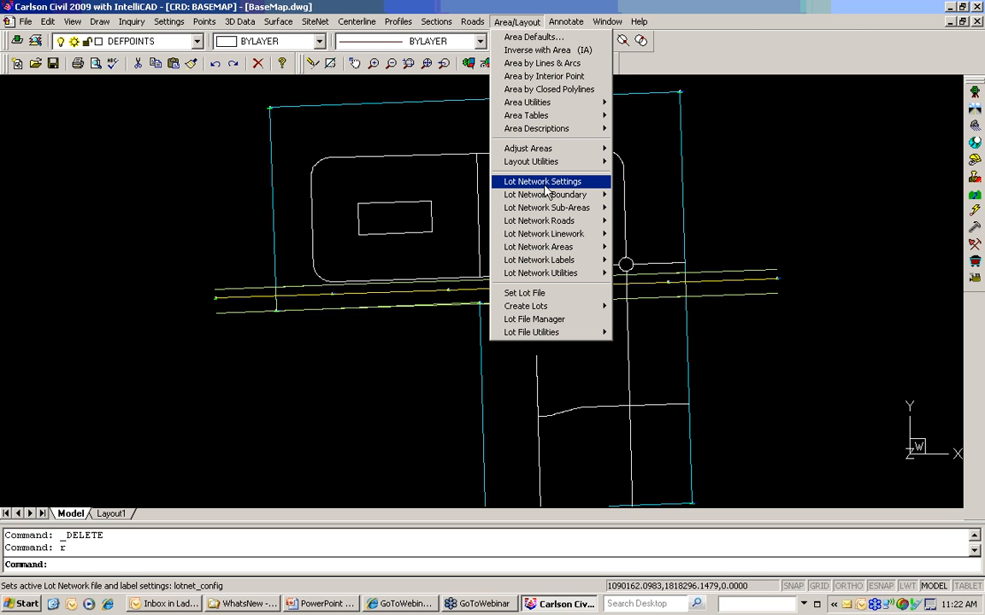
left_click(543, 186)
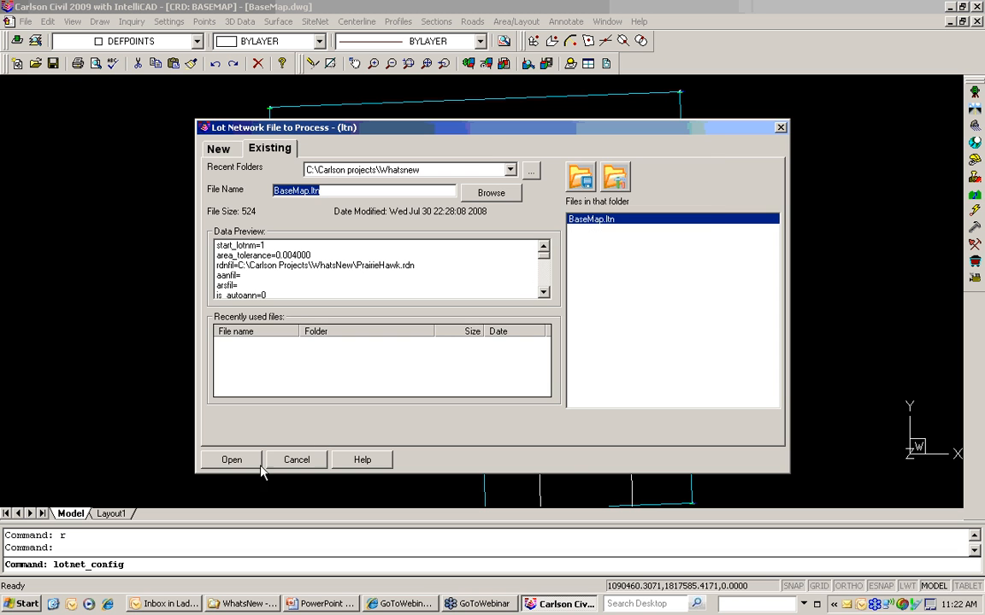
left_click(232, 460)
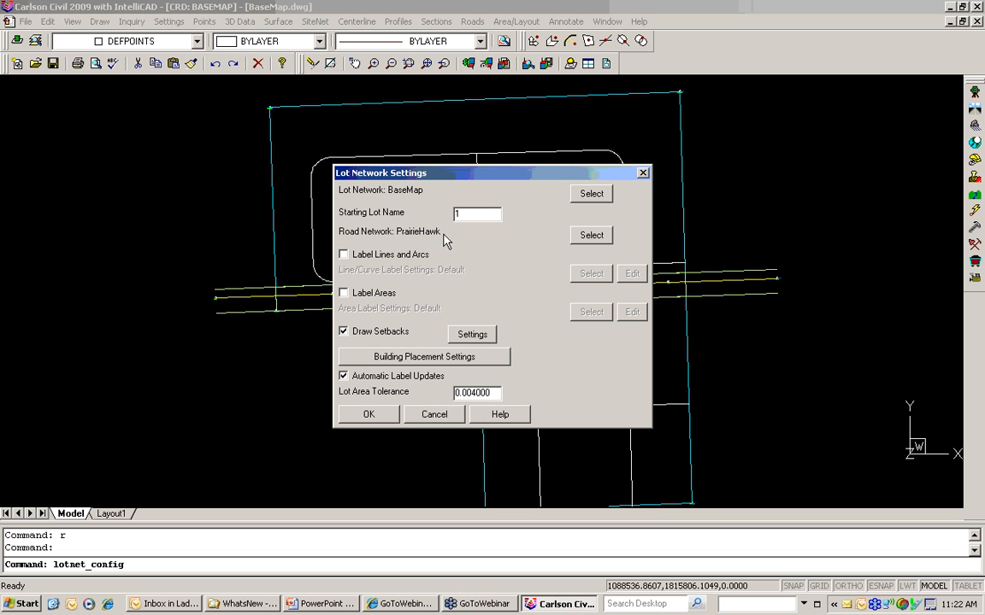
left_click(371, 293)
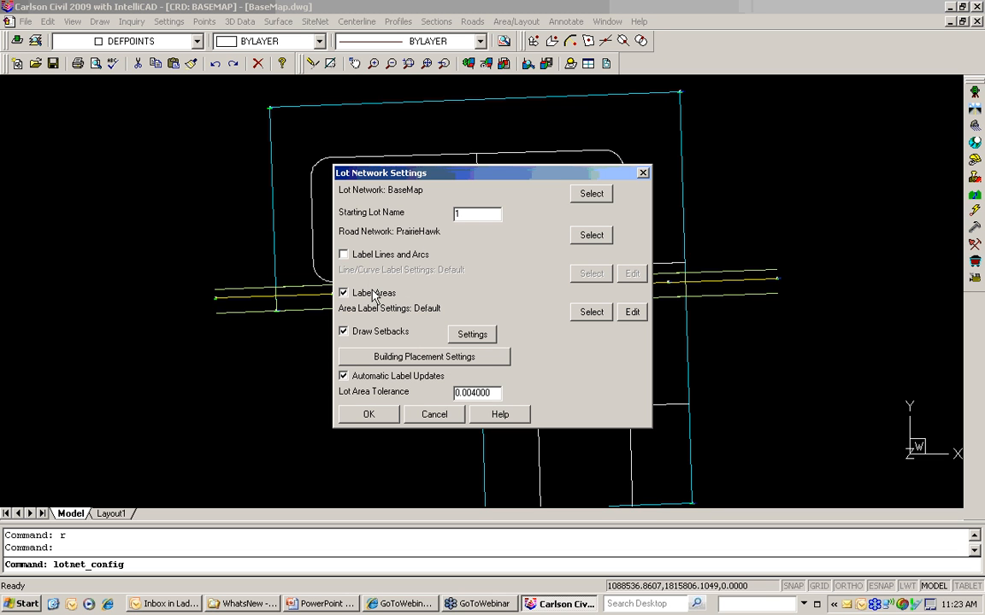
left_click(477, 337)
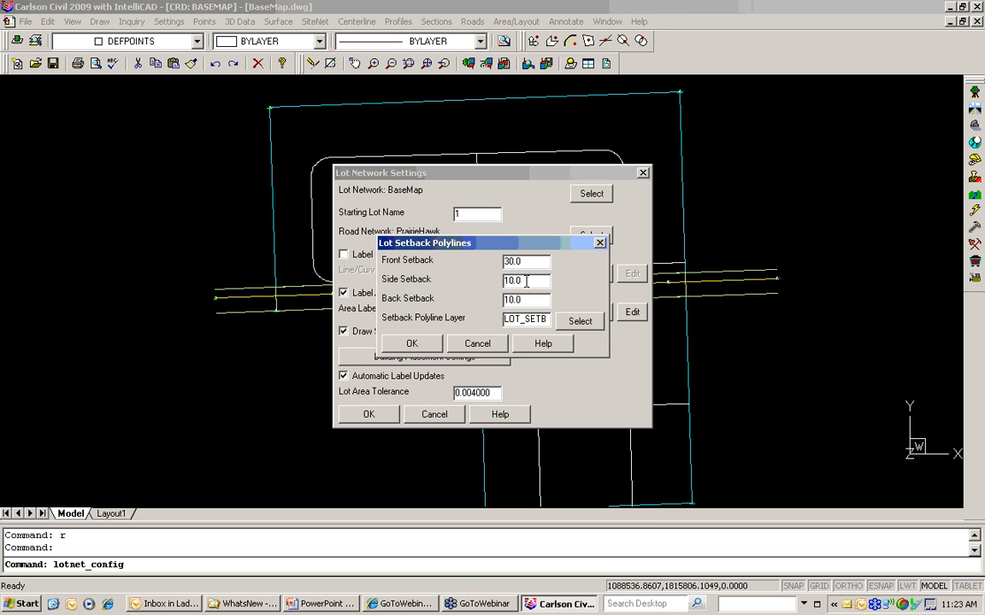
left_click(409, 343)
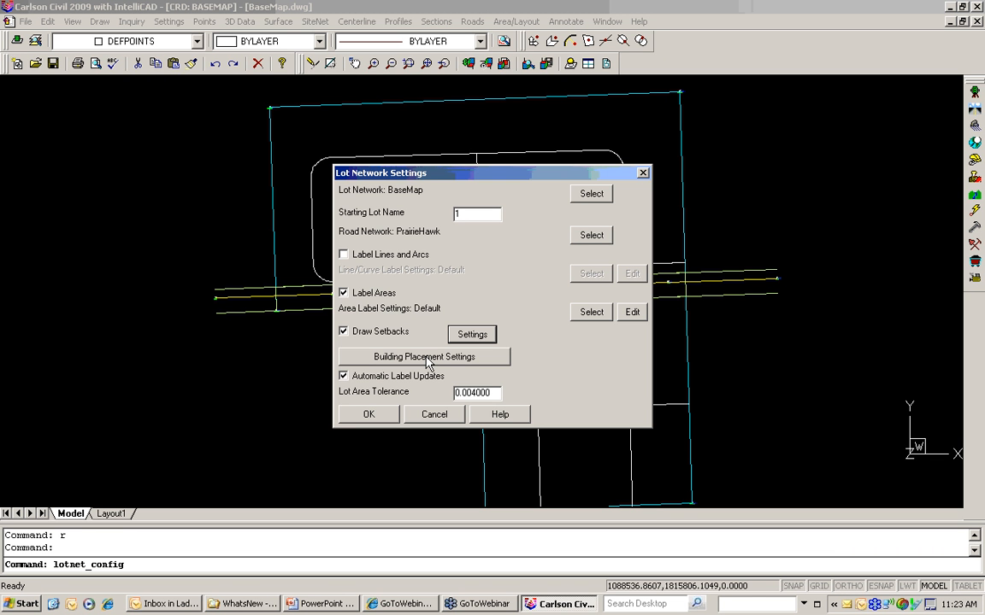
Add an additional building pad 40 wide and 40 deep to the building placement settings
left_click(426, 359)
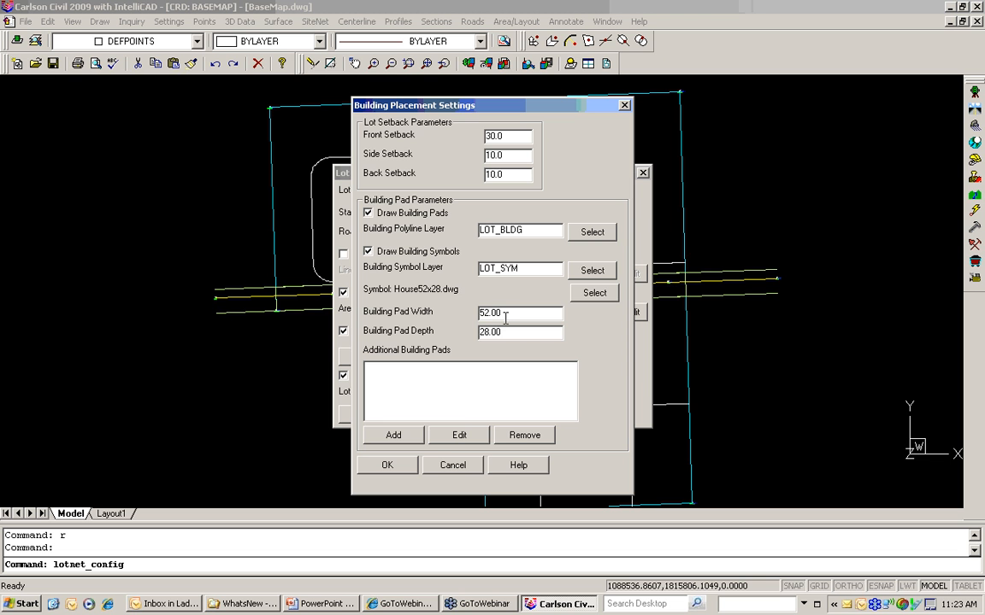
left_click(394, 436)
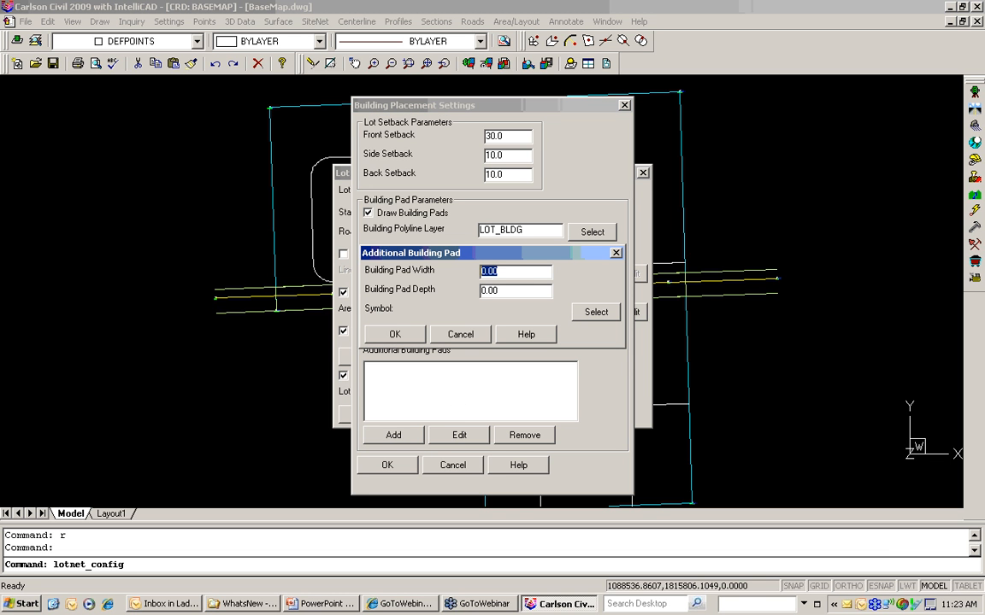
type("40")
key("Tab")
type("40")
left_click(395, 335)
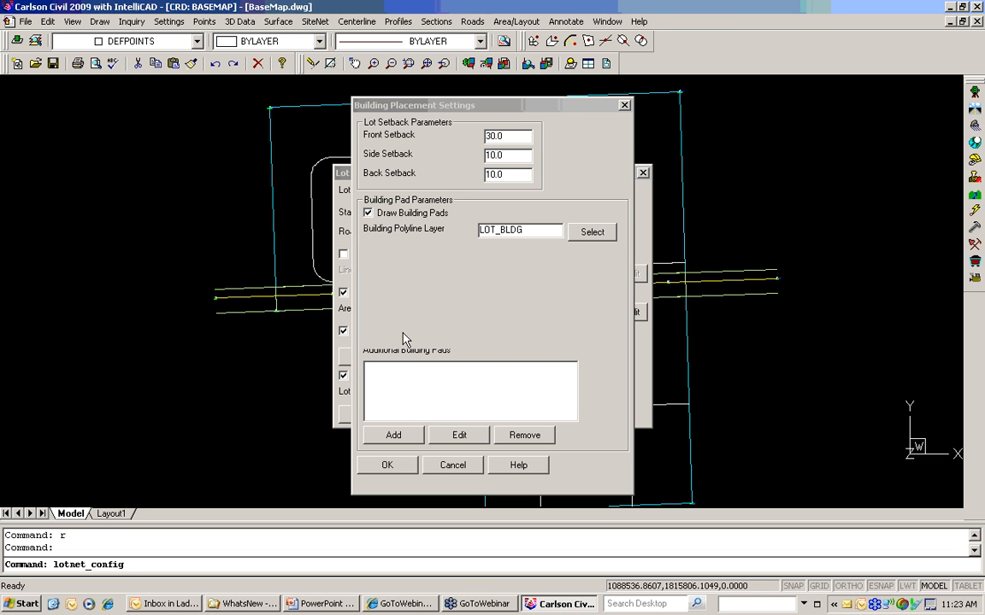
Add a second additional building pad 30 wide and 40 deep, and accept the building placement and lot network settings
left_click(395, 435)
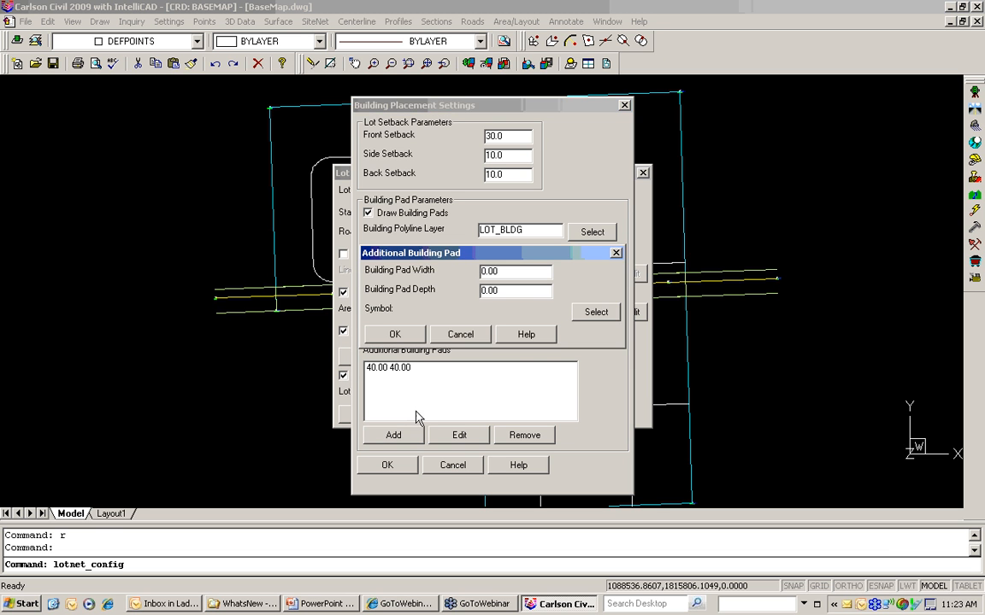
double_click(518, 271)
type("30")
key("Tab")
type("40")
left_click(416, 341)
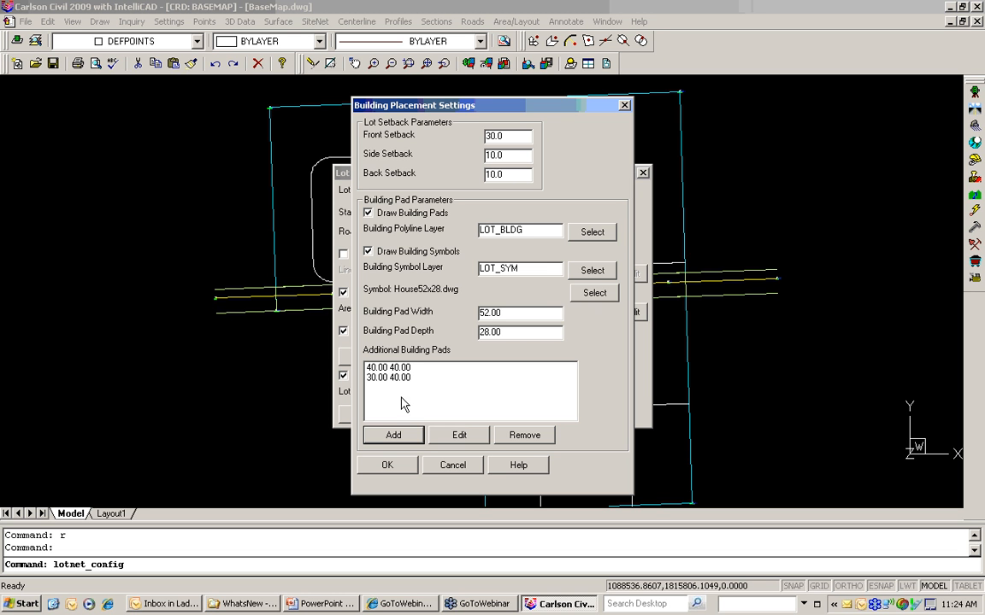
left_click(405, 473)
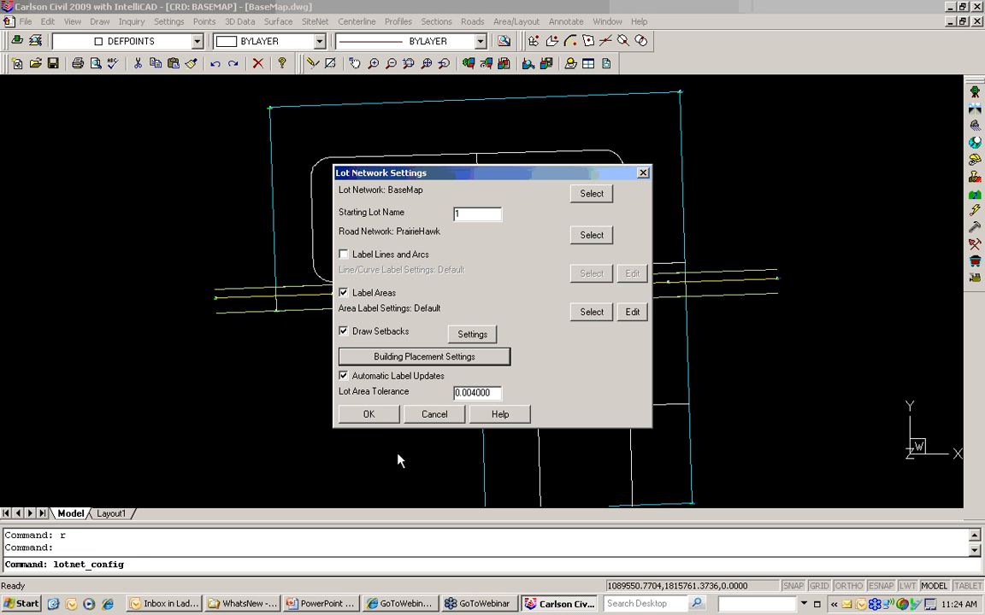
left_click(369, 415)
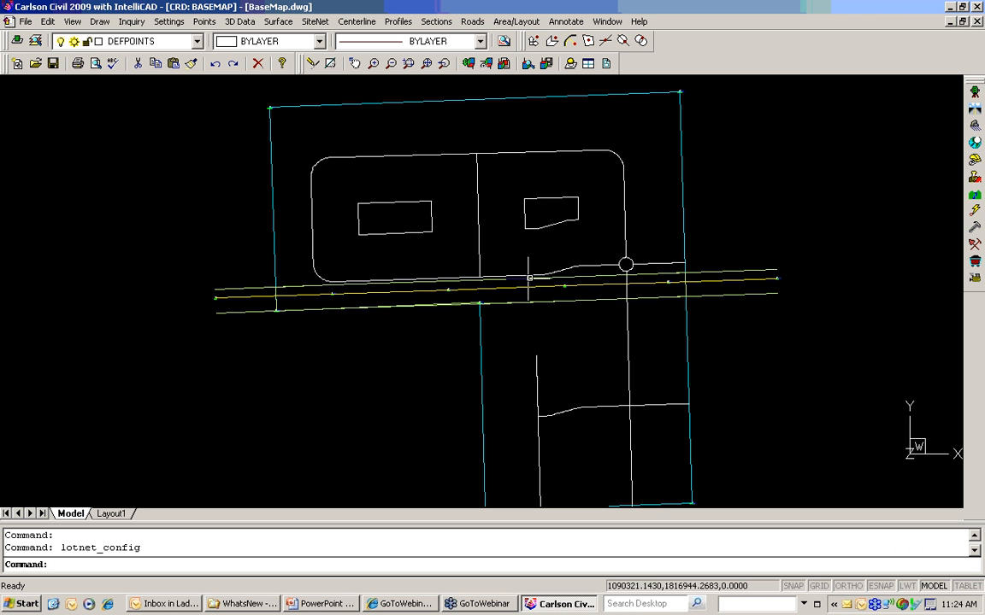
Set the outer site boundary polyline as the lot network boundary
left_click(514, 22)
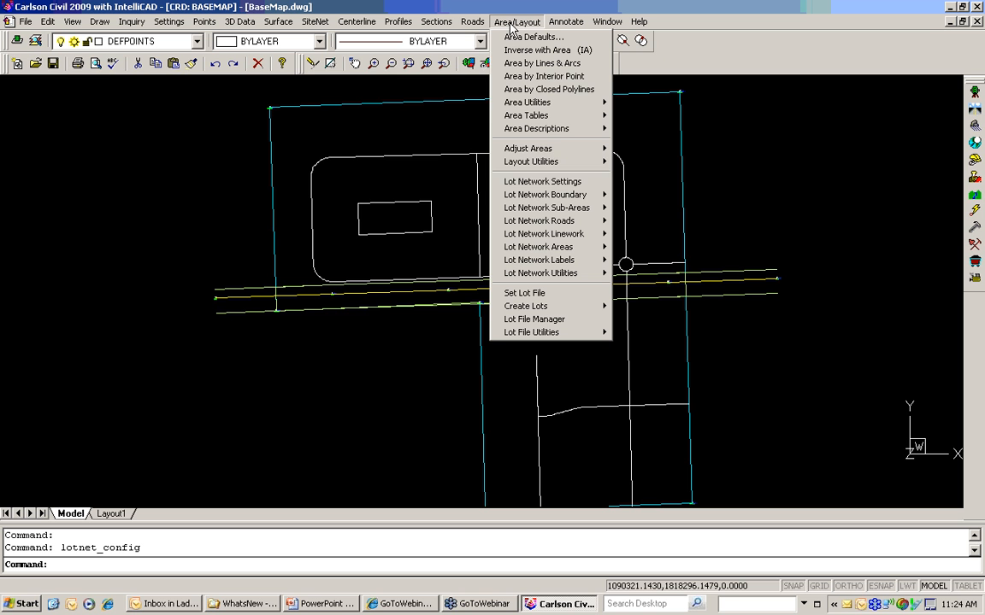
mouse_move(554, 196)
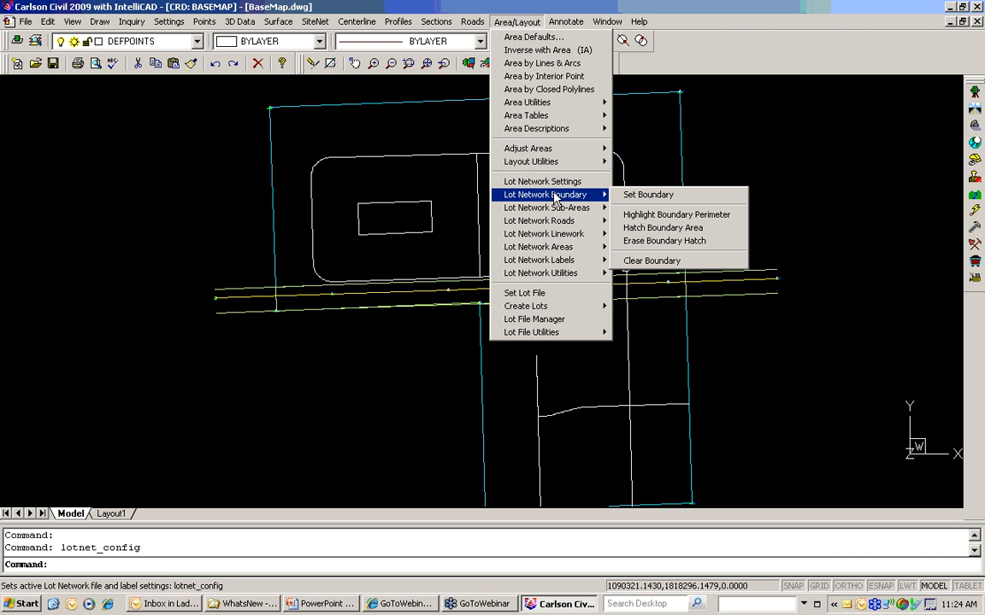
left_click(647, 195)
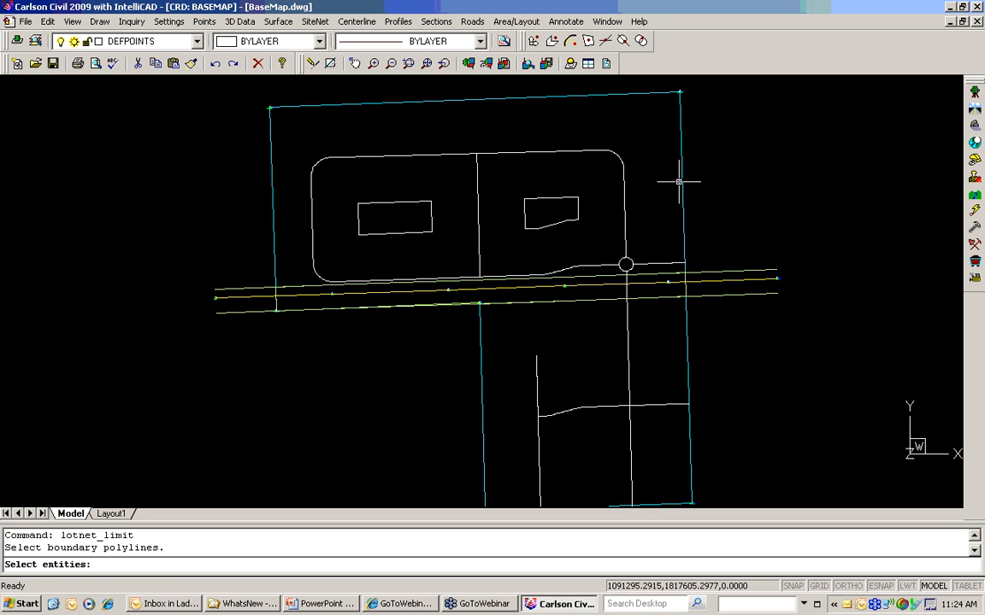
left_click(682, 182)
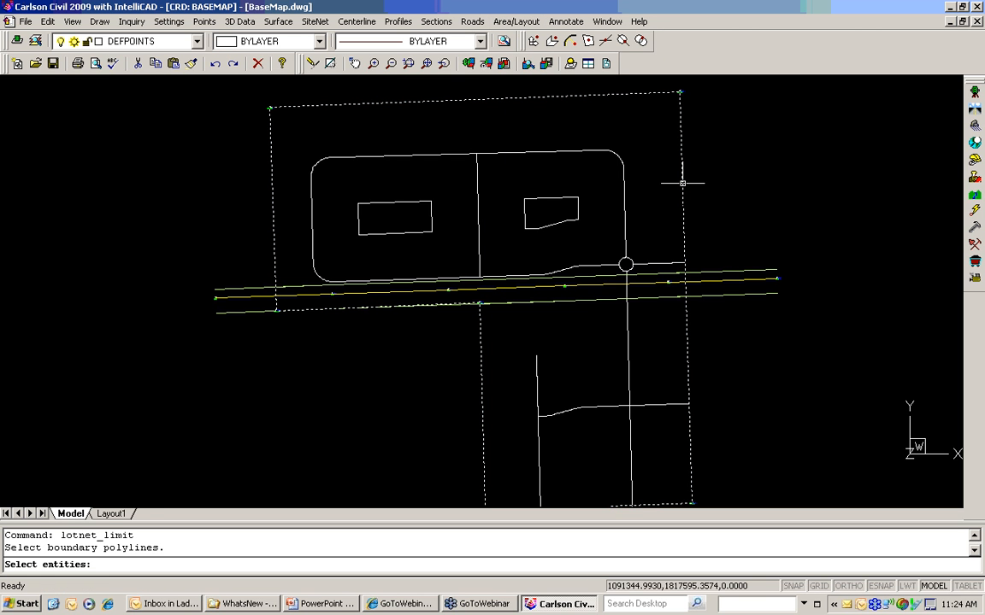
key("Return")
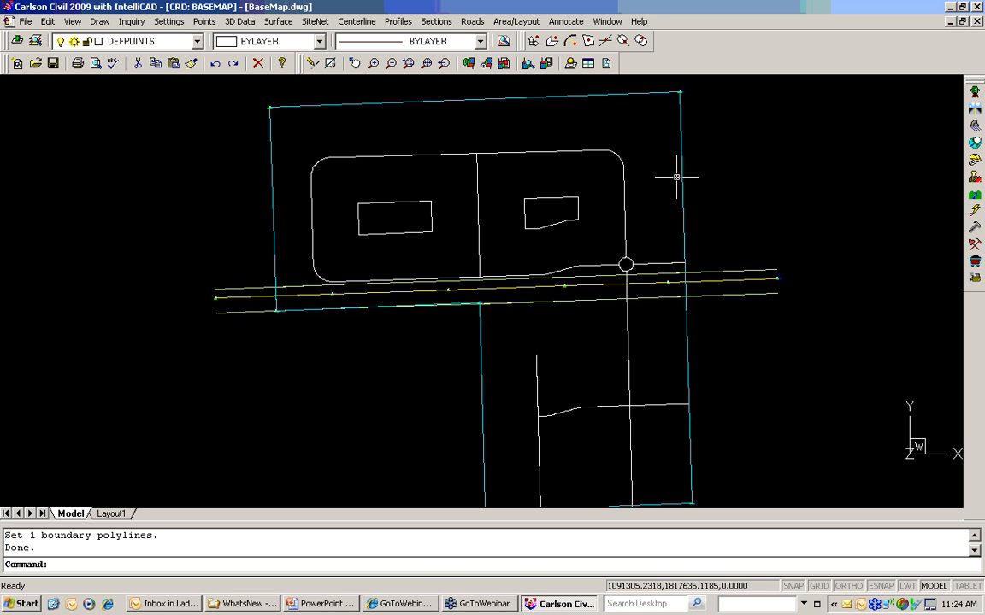
Tag the closed polyline inside the western road loop as a sub-area with category Green Space and description GS 1
left_click(517, 22)
mouse_move(557, 214)
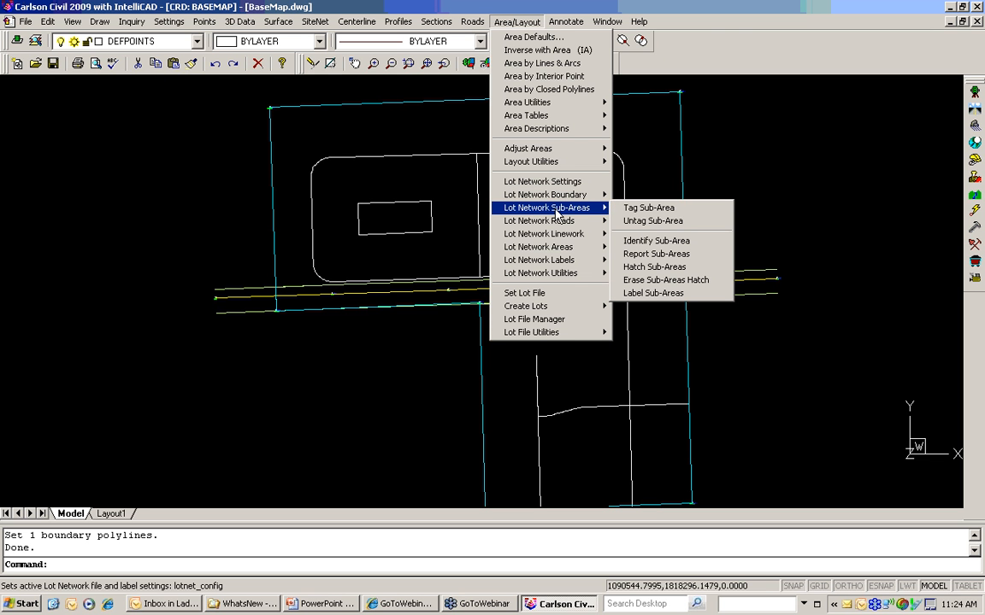
left_click(625, 214)
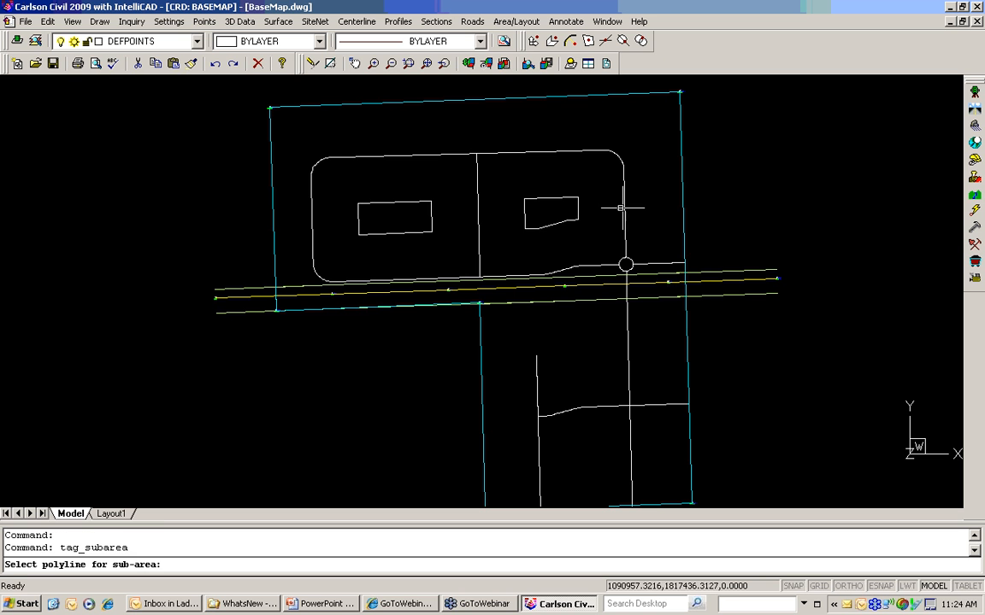
left_click(431, 219)
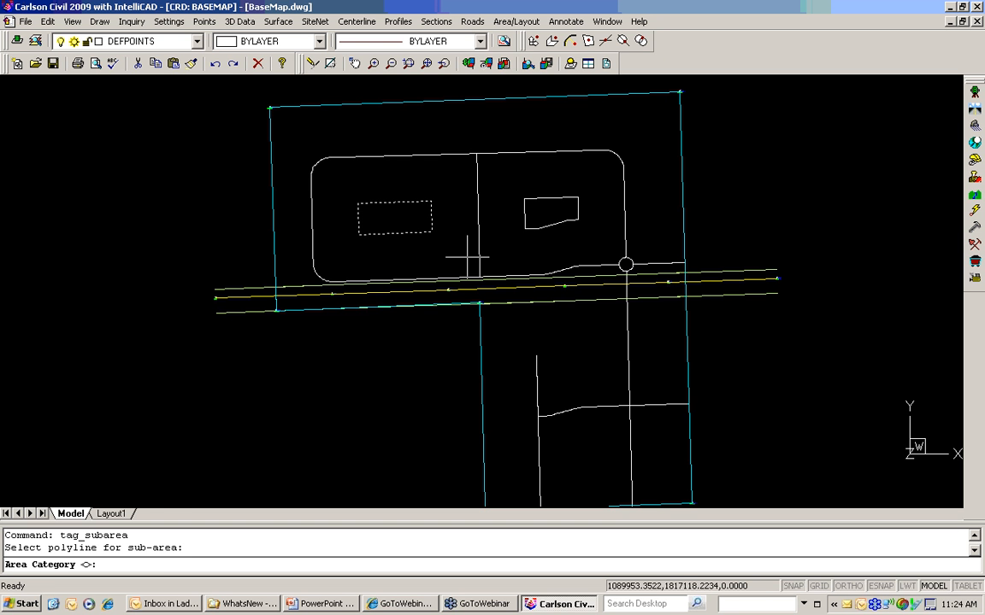
type("Green Space")
key("Return")
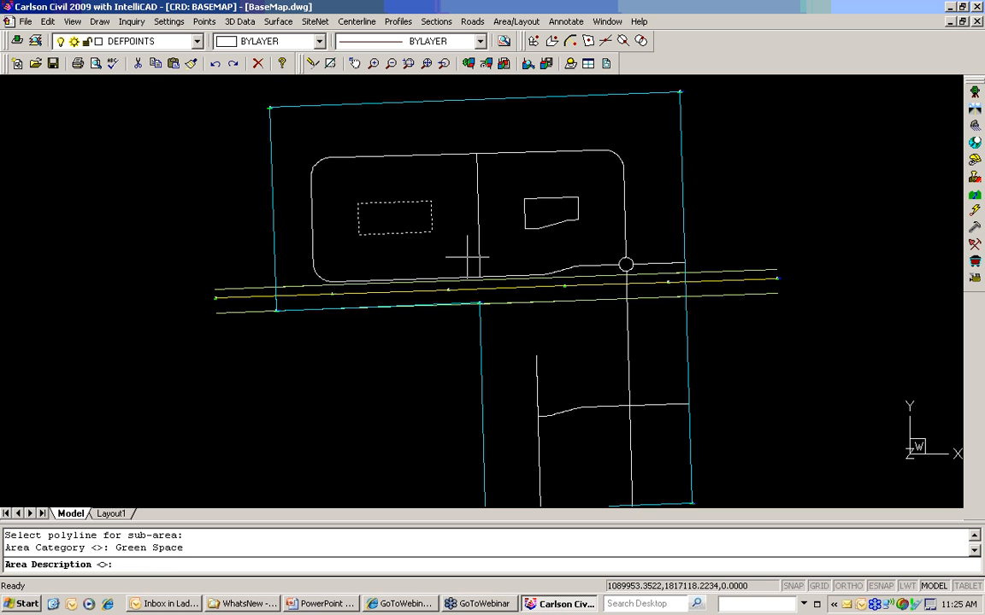
type("GS 1")
key("Return")
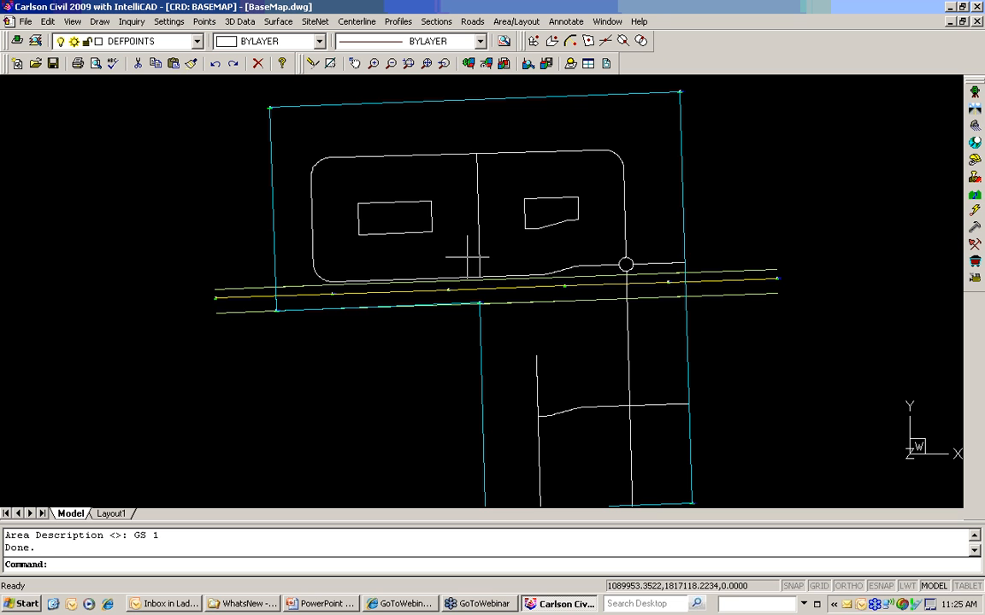
Tag the closed polyline inside the eastern road loop as a Green Space sub-area with description GS 2
key("Return")
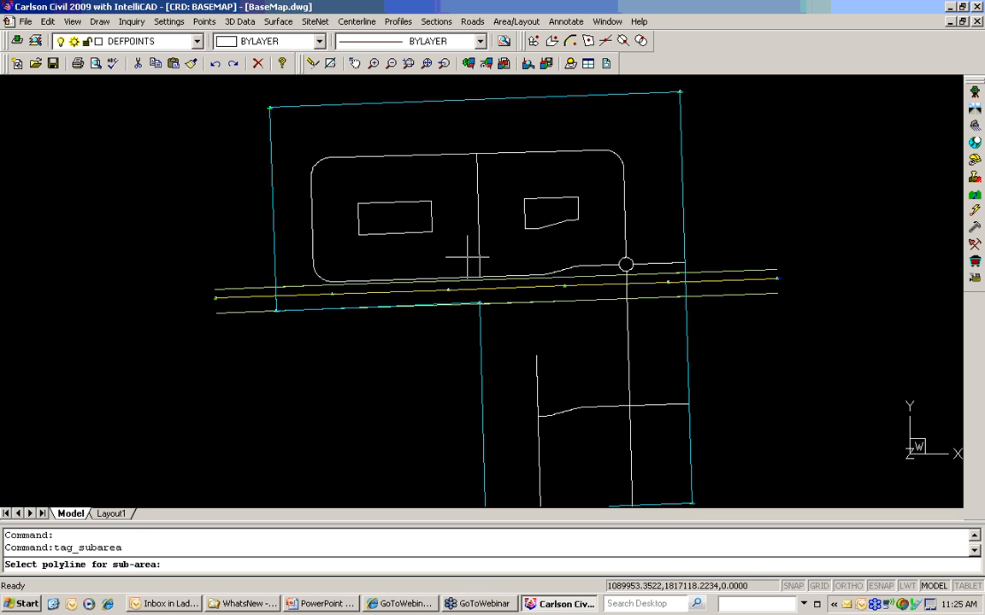
left_click(551, 226)
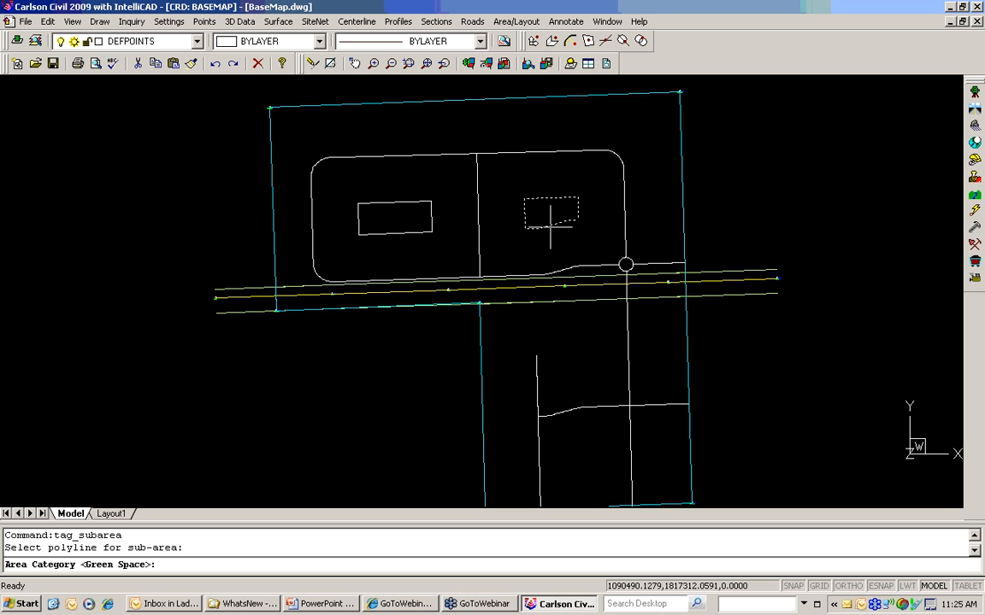
key("Return")
type("GS 2")
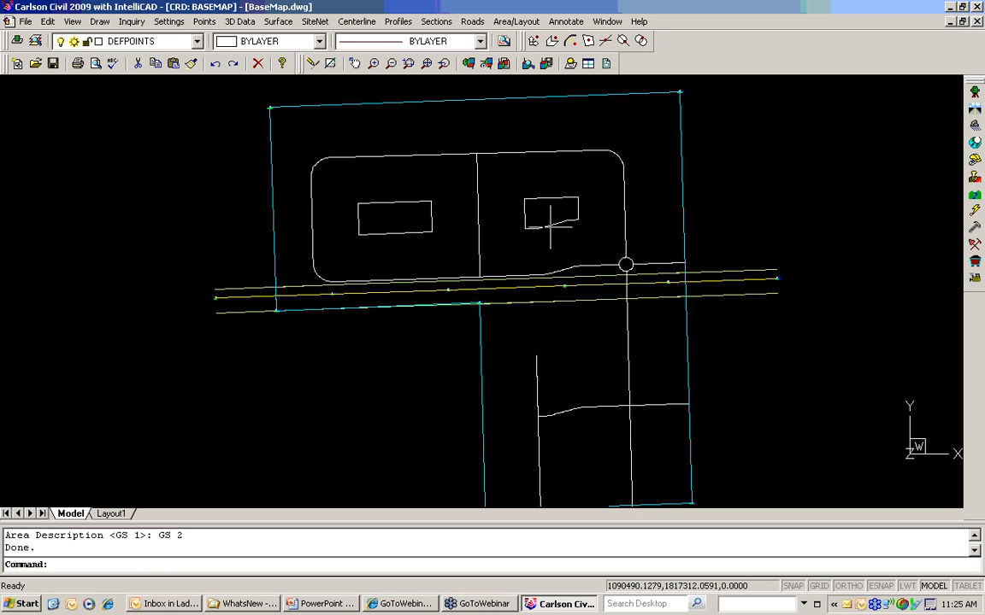
Tag the closed polyline of the utility corridor crossing the site as a sub-area with category Easement and description UE 1
key("Return")
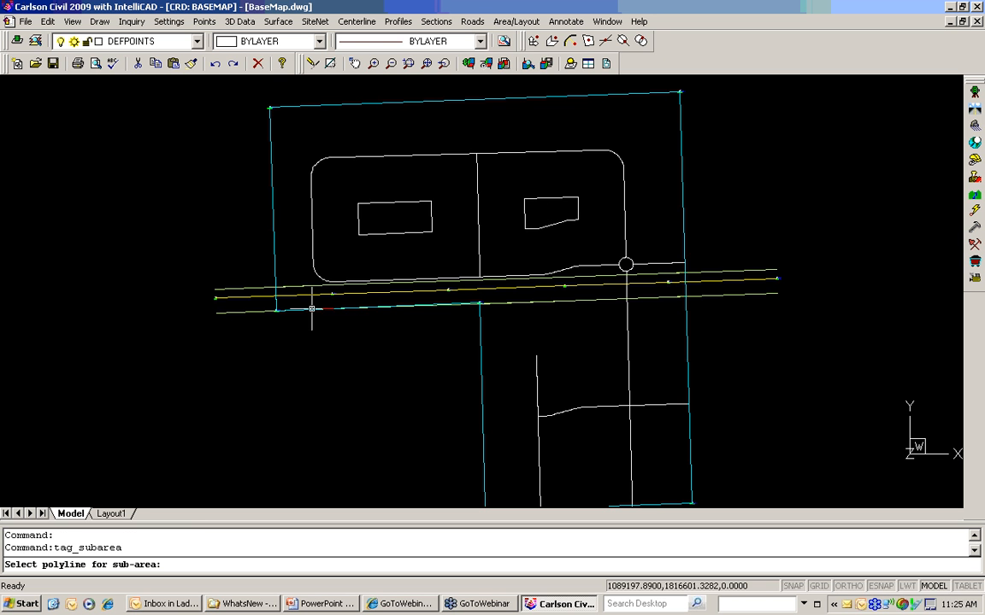
left_click(277, 303)
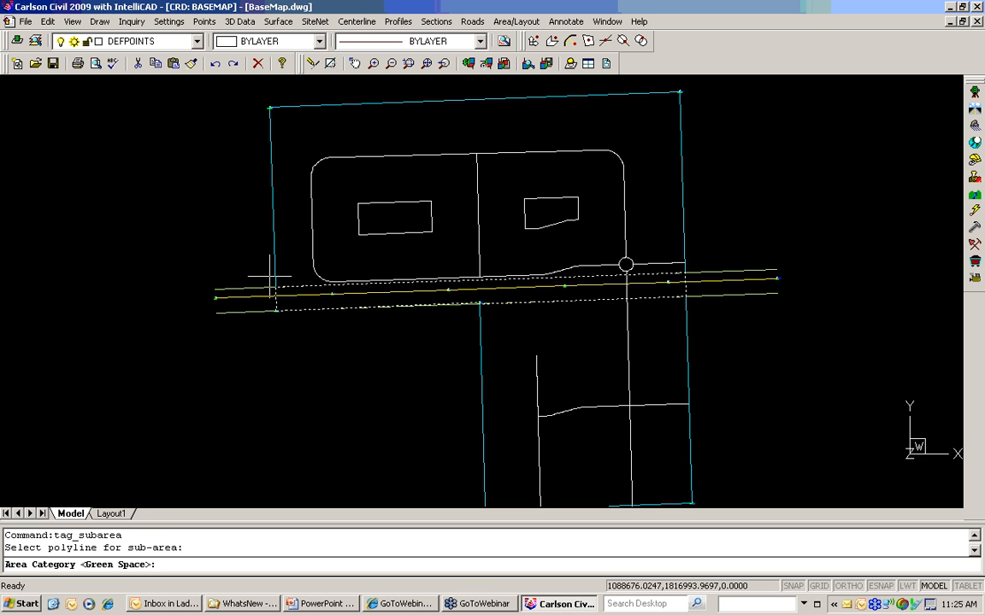
type("Easement")
key("Return")
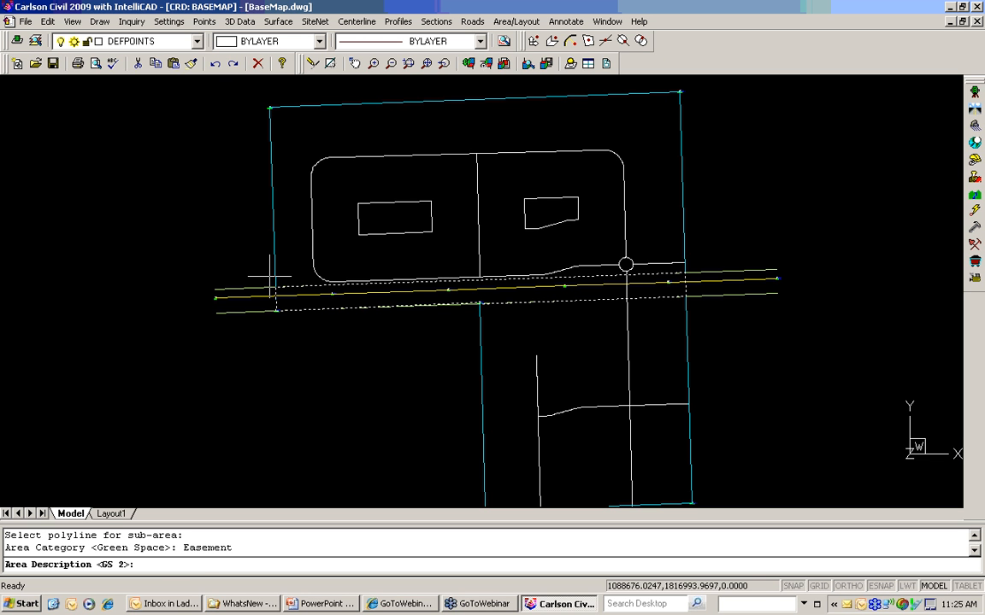
type("UE 1")
key("Return")
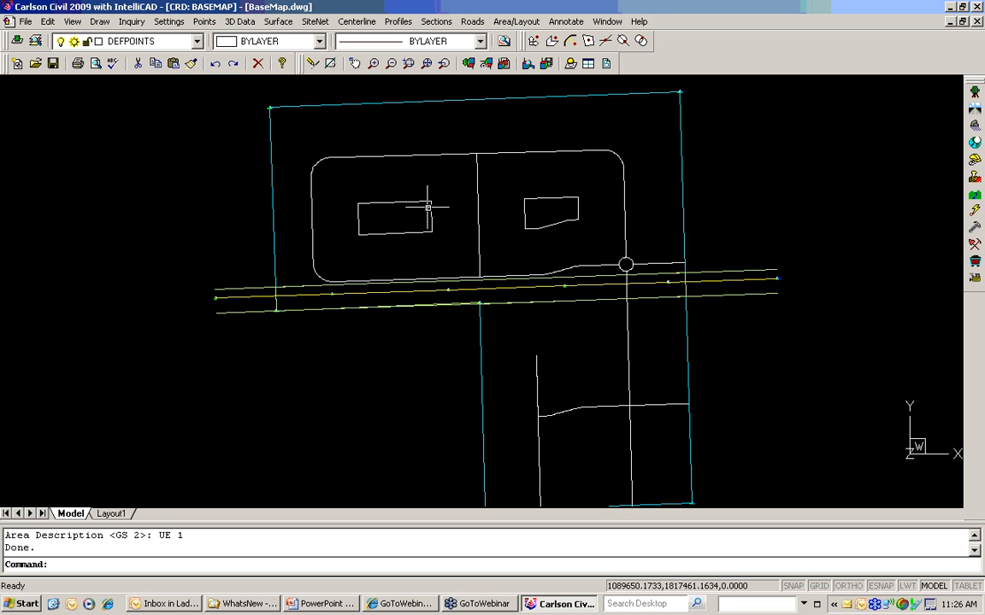
Open the lot network's road network and highlight East Tail Feather Drive, the North Golden Oak–East Dixon intersection and the North Kickapoo Trail cul-de-sac
scroll(439, 218, "down", 1)
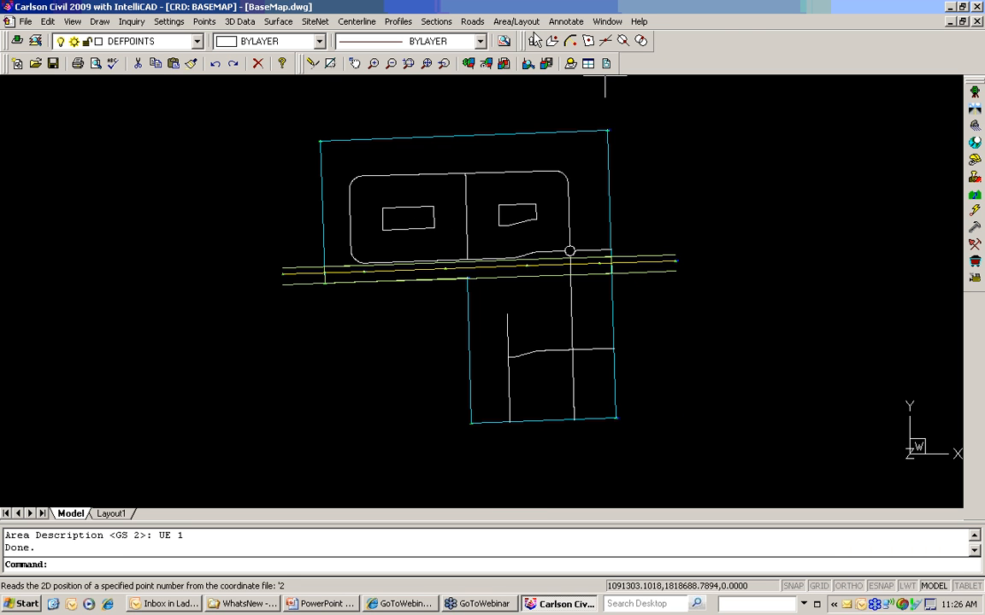
left_click(517, 22)
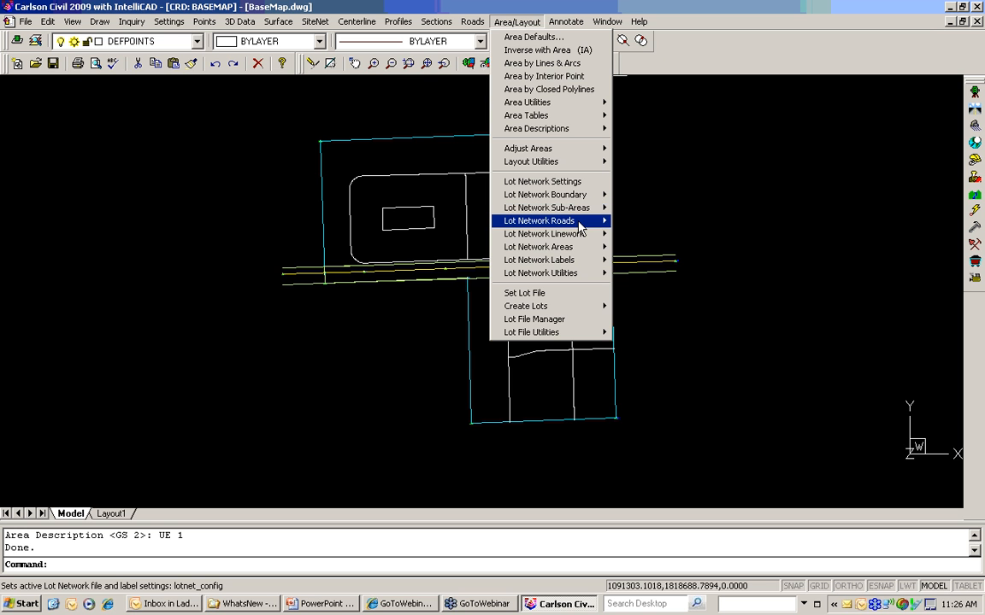
mouse_move(579, 229)
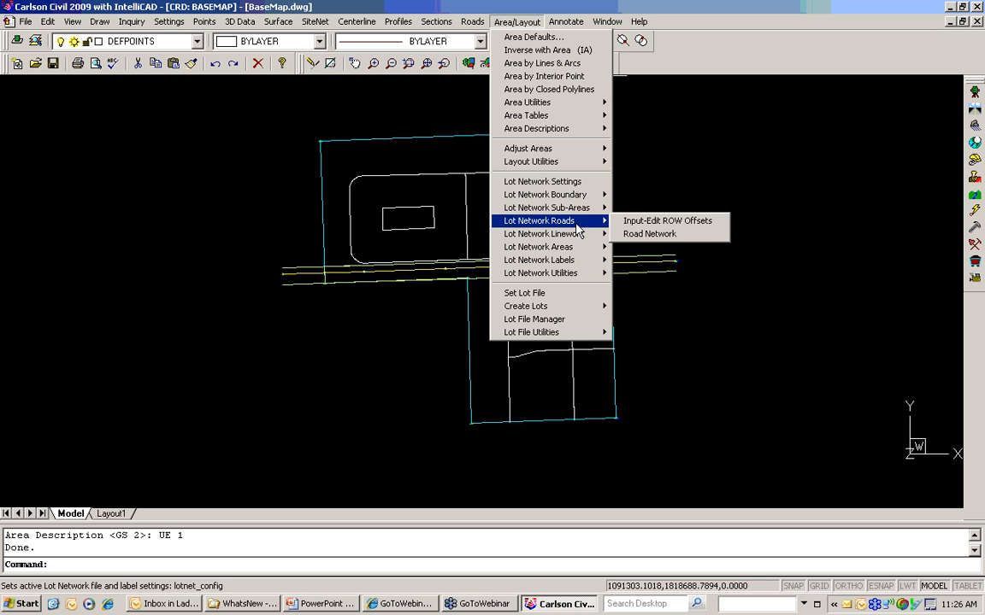
left_click(647, 235)
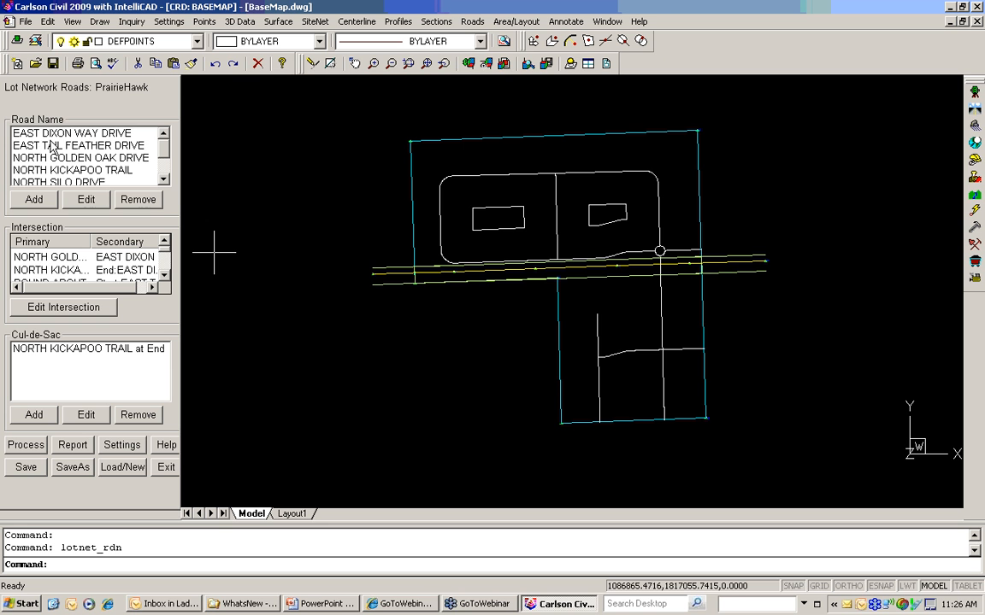
left_click(53, 133)
left_click(53, 145)
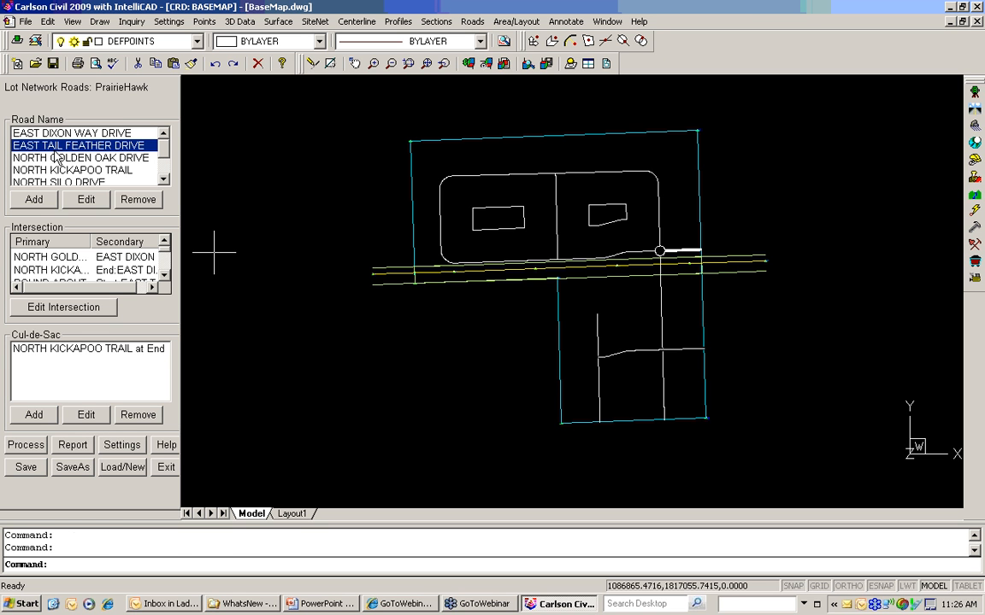
left_click(52, 257)
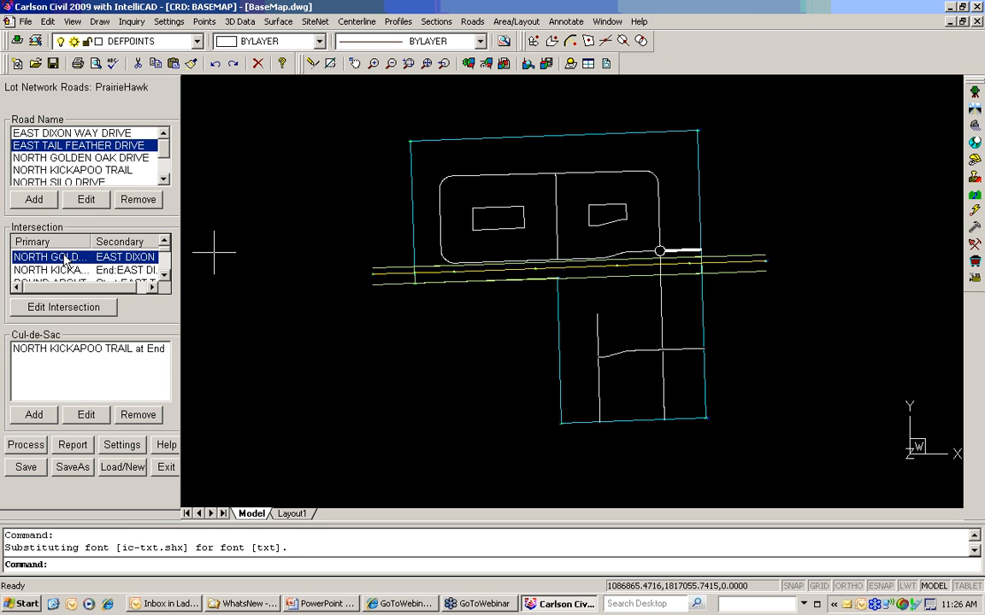
left_click(55, 349)
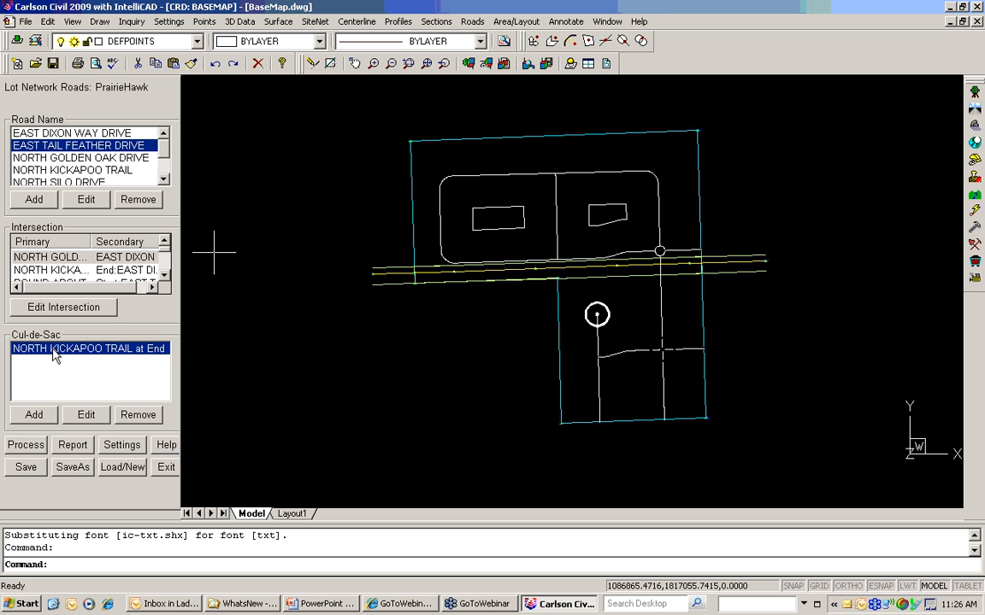
Accept the road network, lot creation and building placement settings with lot creation enabled, and process the road network to generate lots
left_click(121, 445)
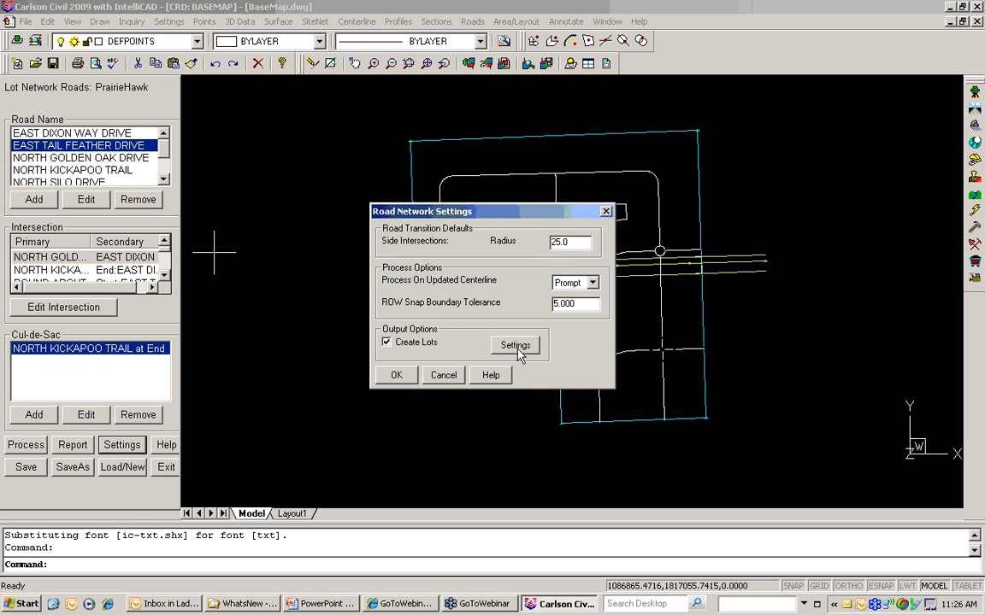
left_click(517, 347)
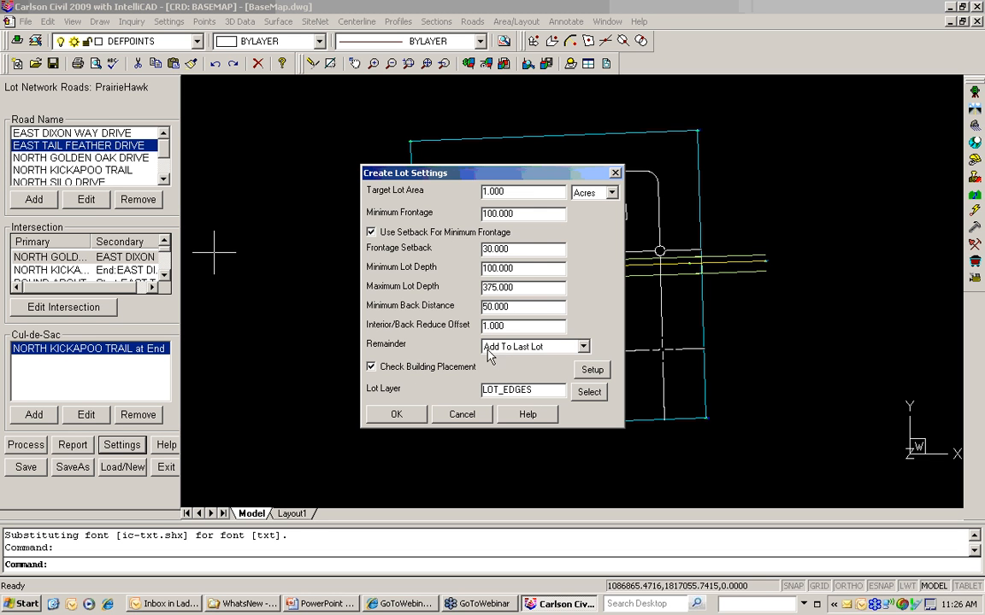
left_click(592, 370)
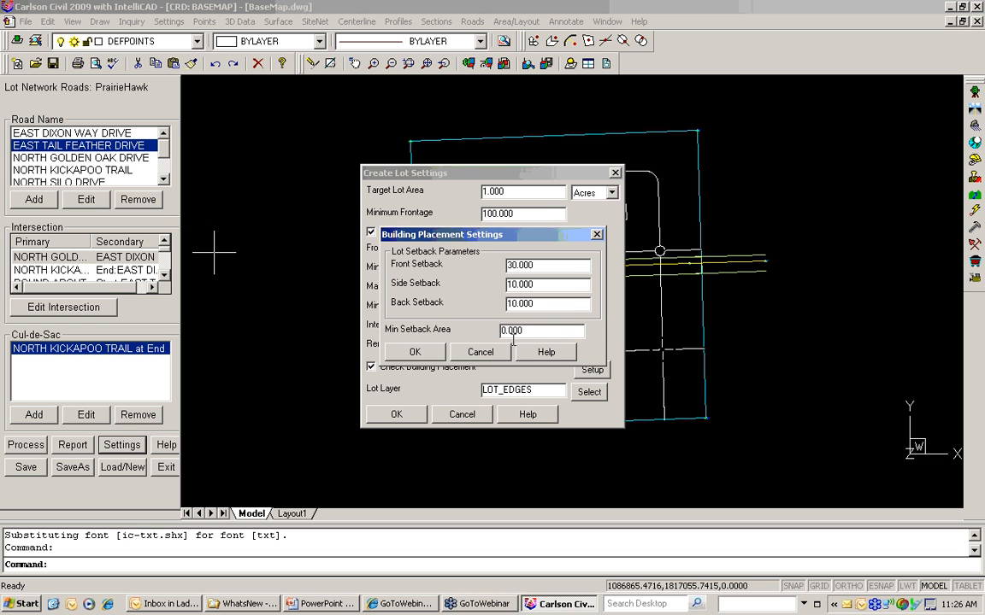
left_click(418, 353)
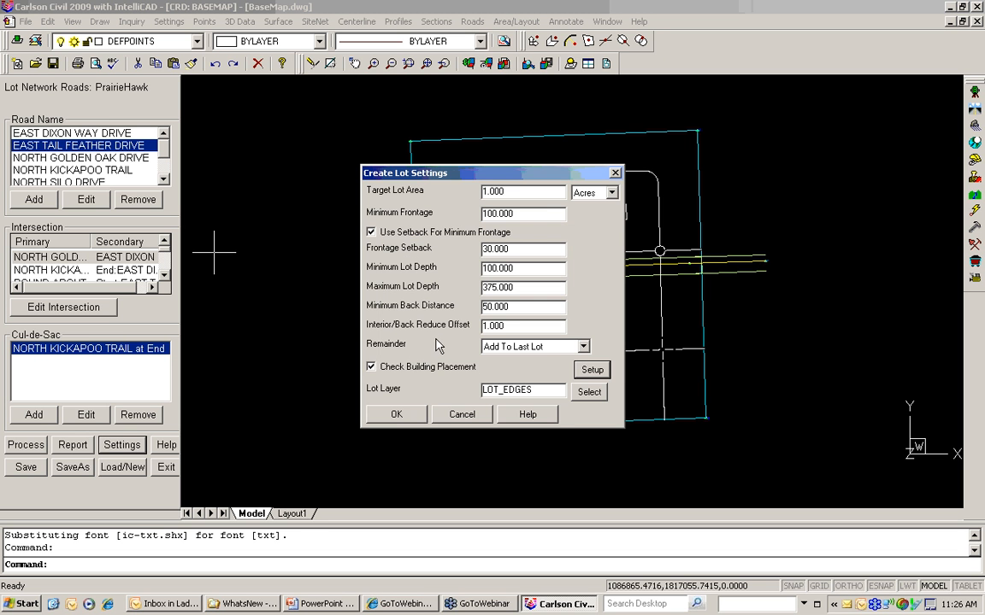
left_click(397, 413)
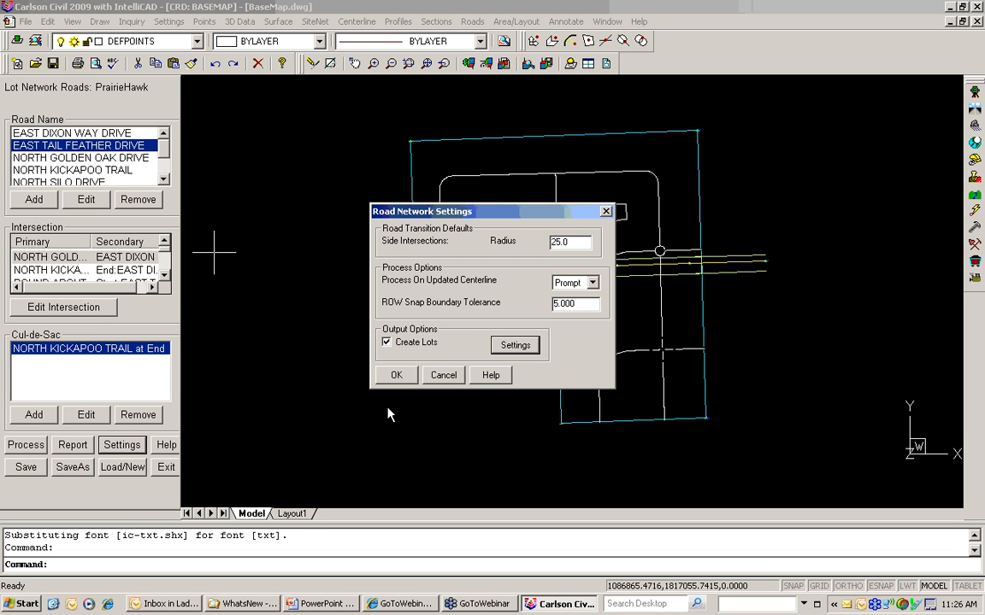
left_click(397, 376)
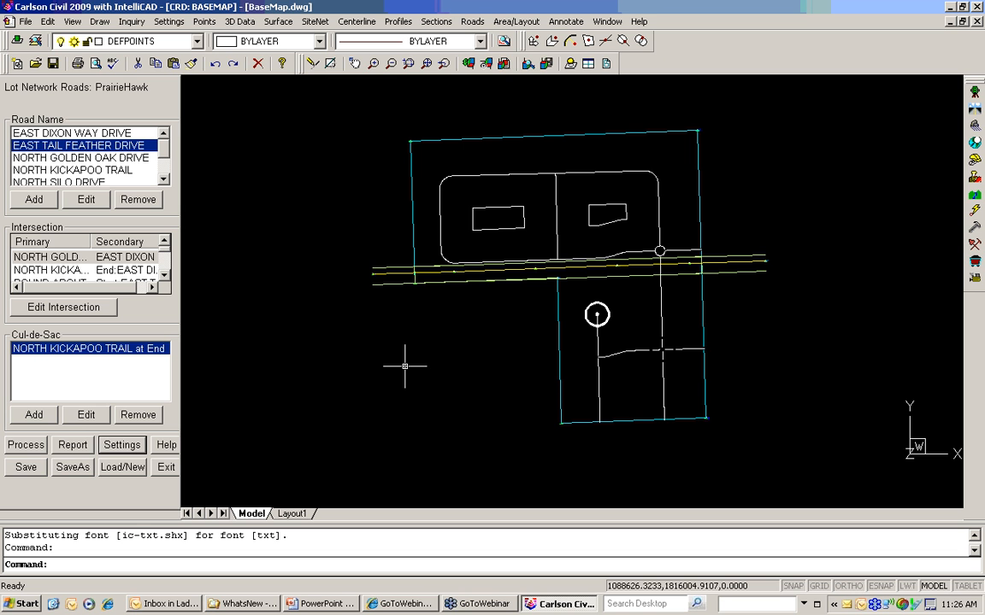
left_click(28, 449)
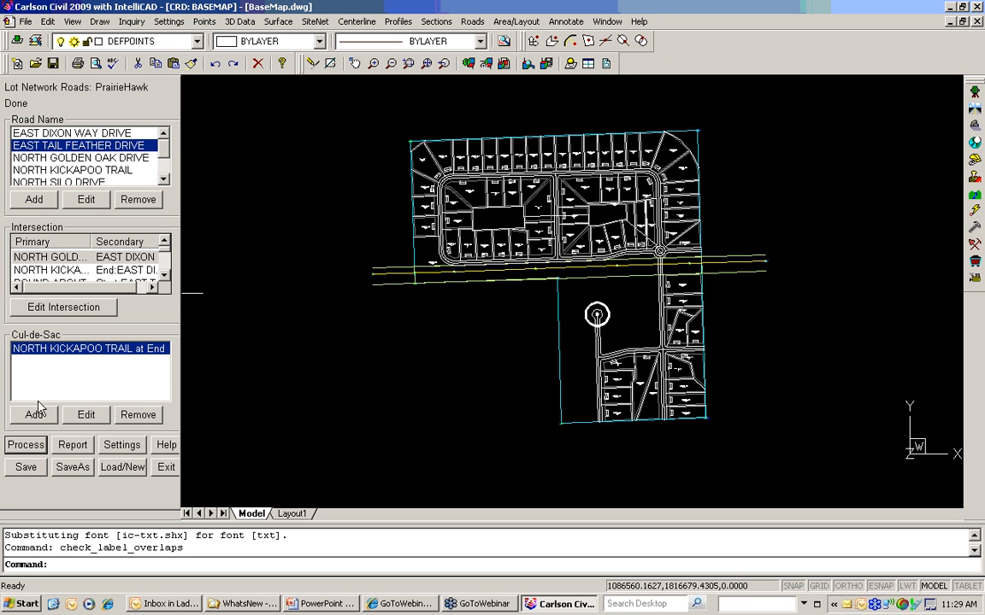
Check the number of lots in the lot network report, and exit the road network saving its changes
left_click(73, 447)
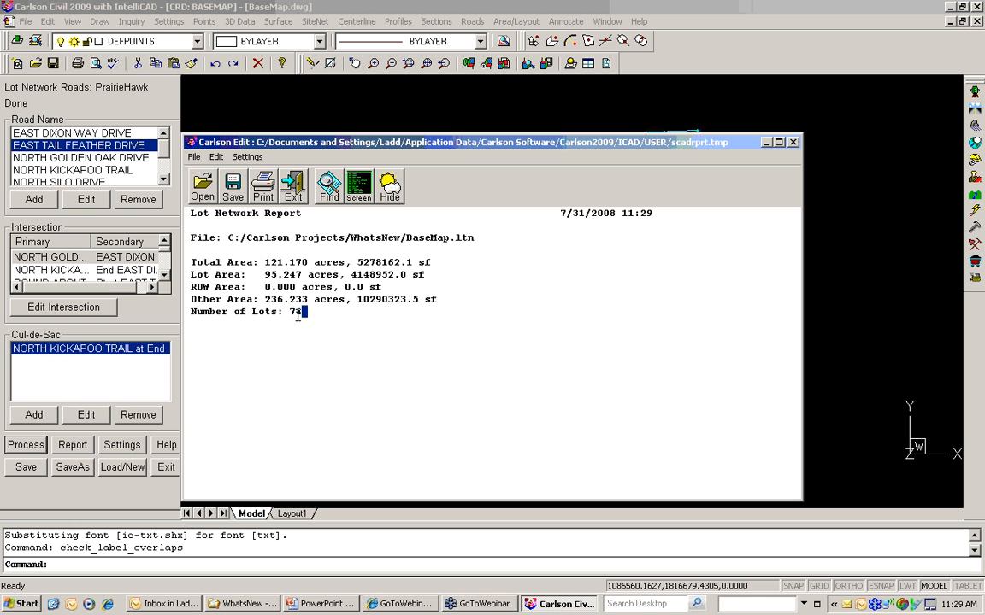
left_click_drag(308, 313, 276, 312)
left_click(294, 186)
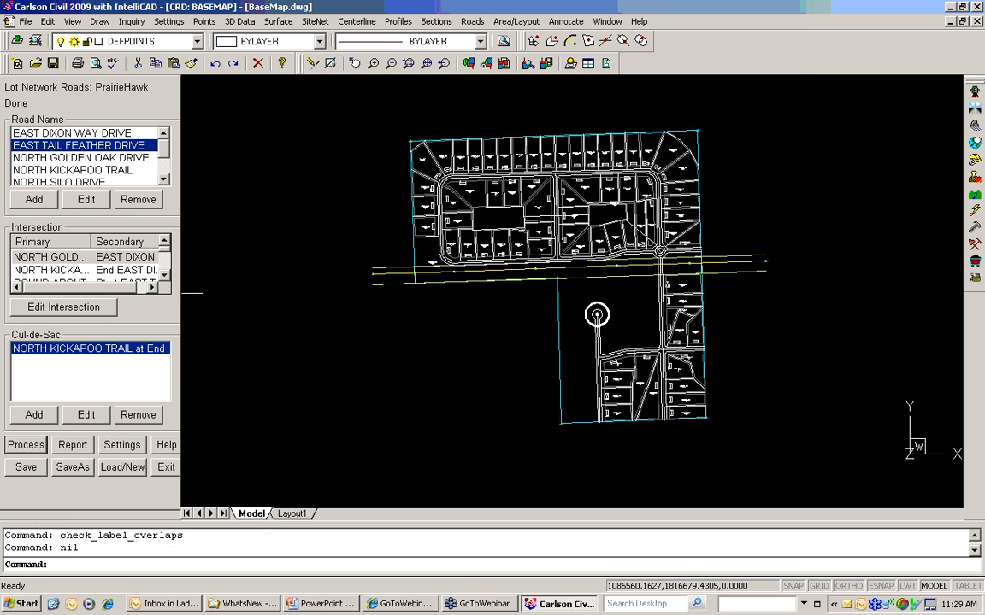
left_click(166, 467)
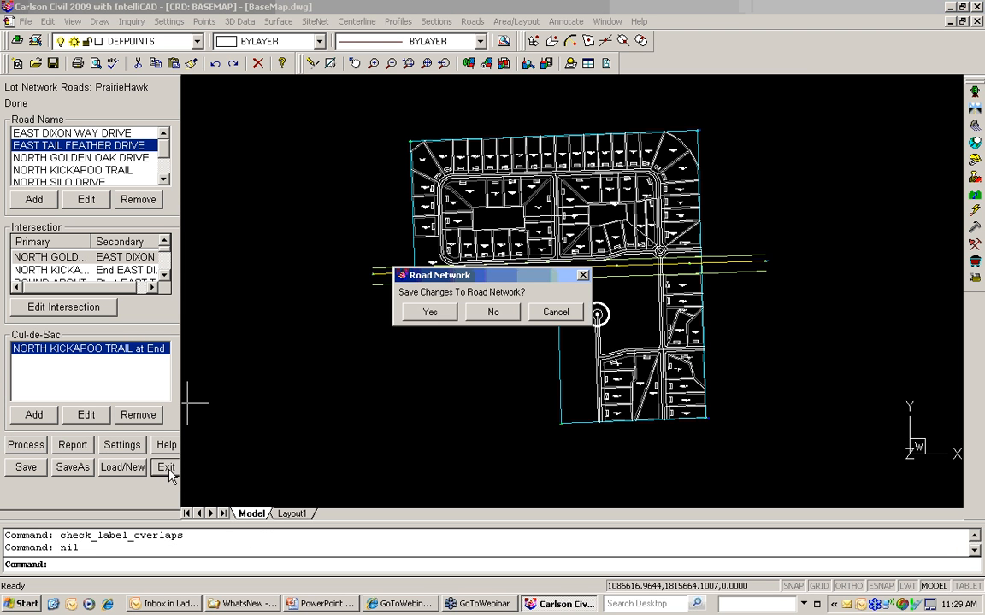
left_click(430, 312)
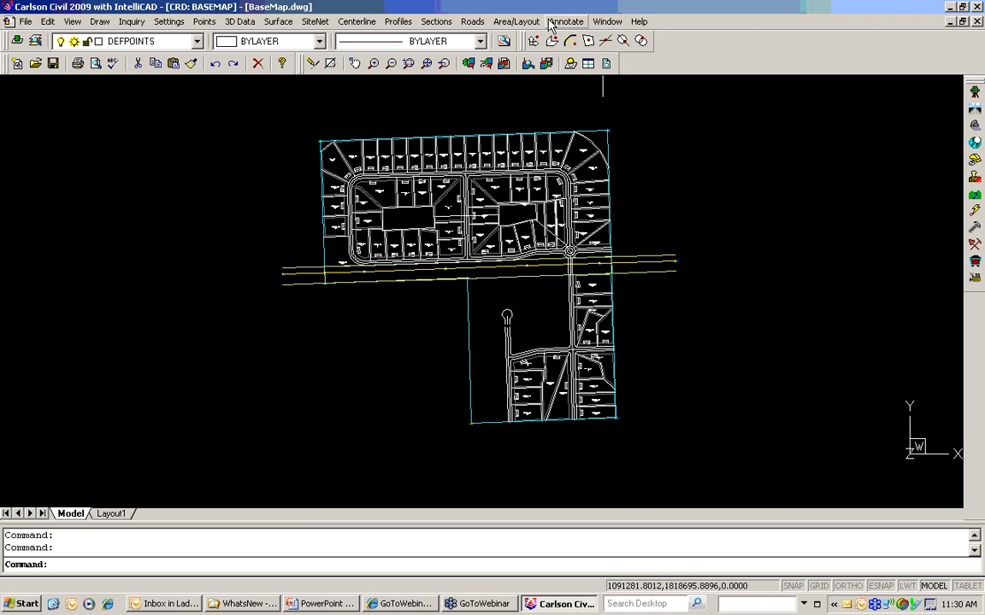
Run the lot network sub-area report to examine the Easement and Green Space areas, and close it
left_click(517, 22)
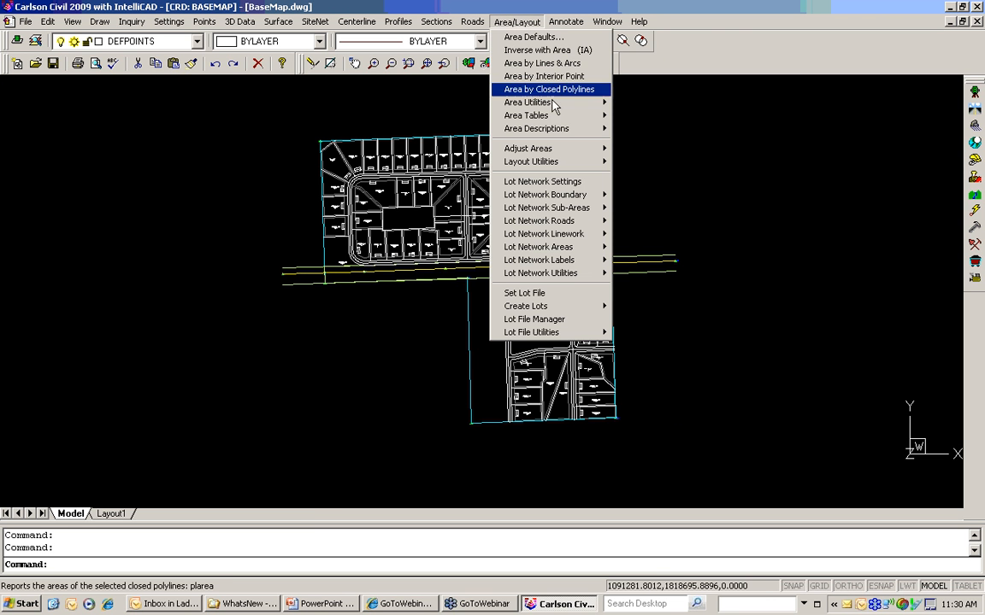
mouse_move(565, 212)
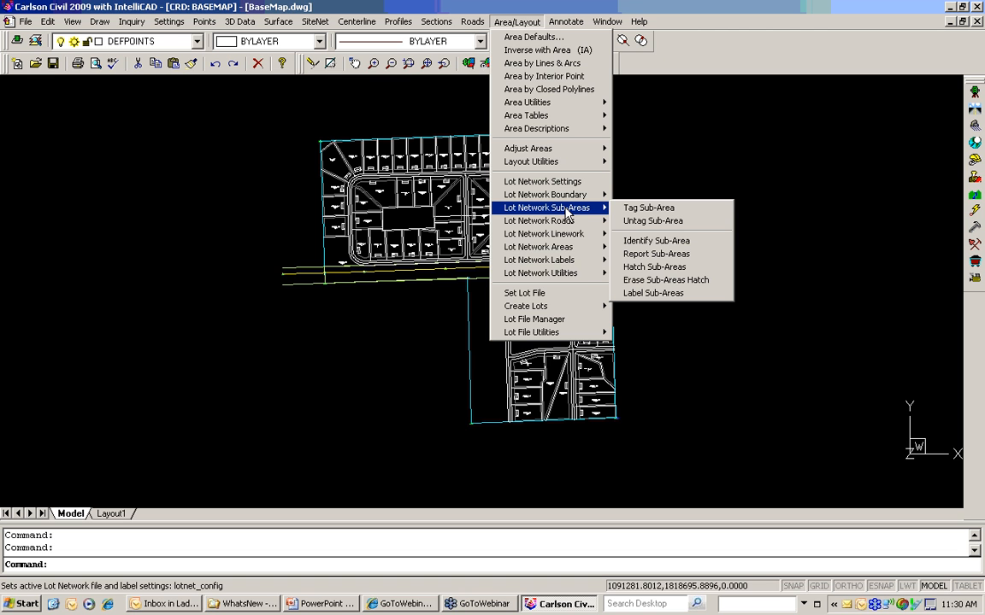
left_click(664, 254)
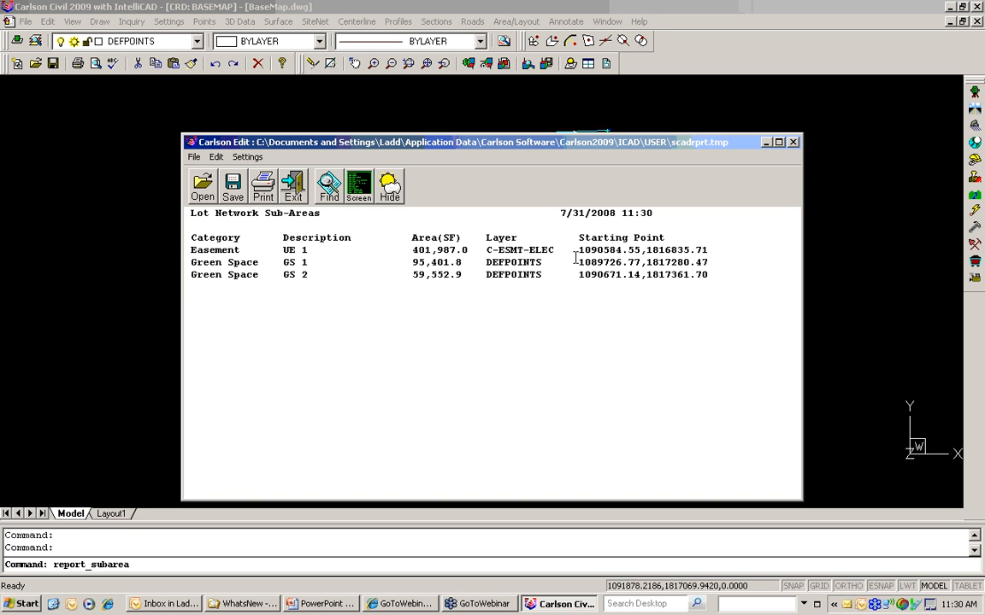
left_click(295, 190)
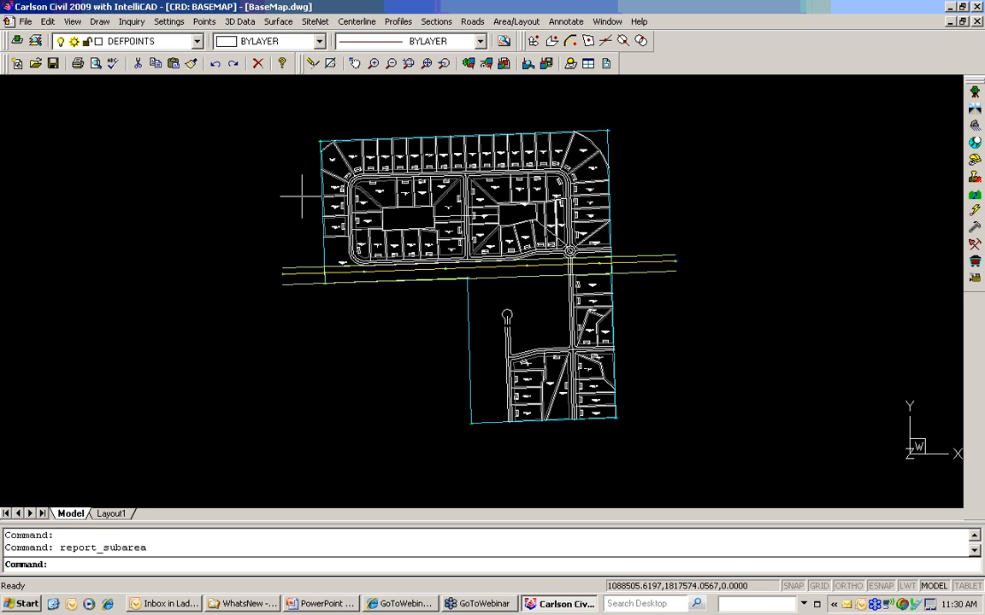
Set an isometric 3D viewpoint at 225 degrees in the XY plane and 15.2644 degrees from the XY plane using ddvpoint
type("ddvpoint")
key("Return")
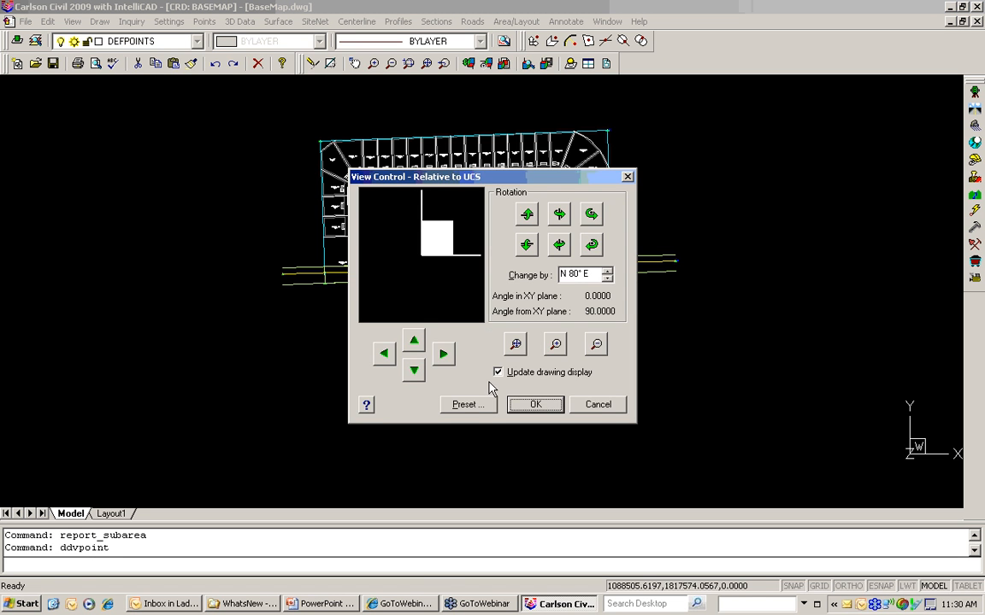
left_click(475, 405)
left_click(393, 263)
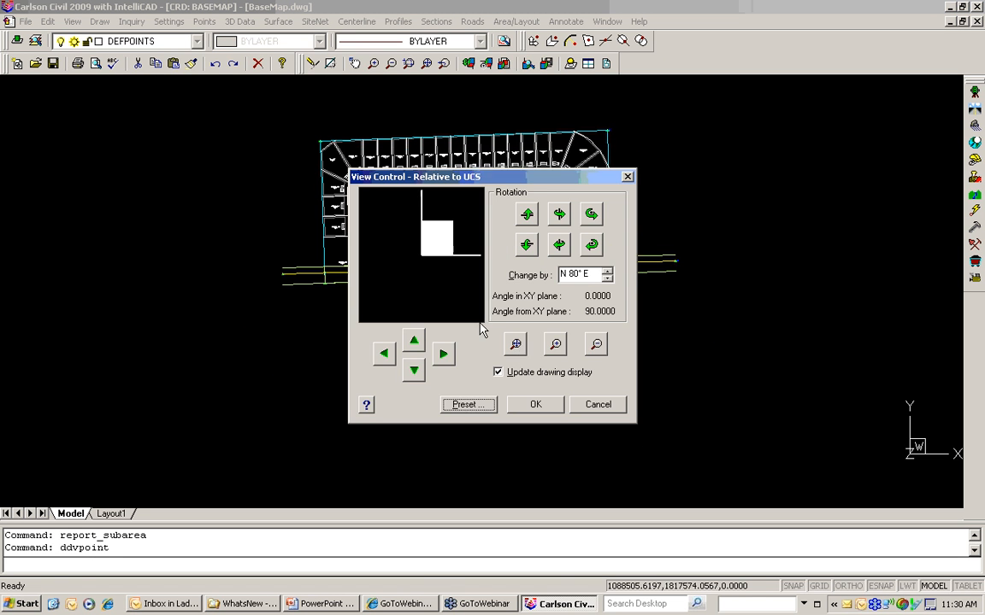
left_click(528, 216)
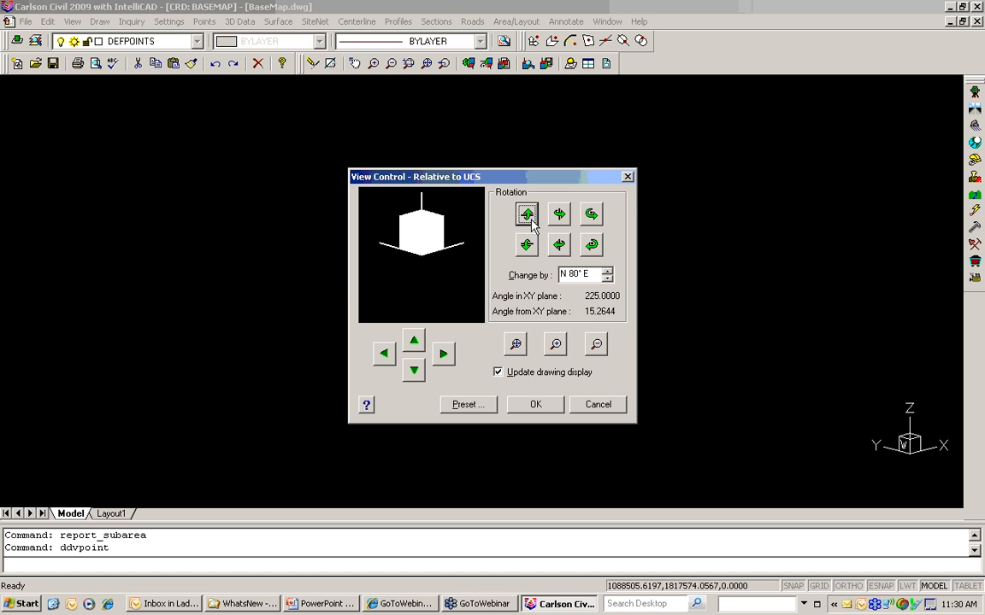
left_click(534, 405)
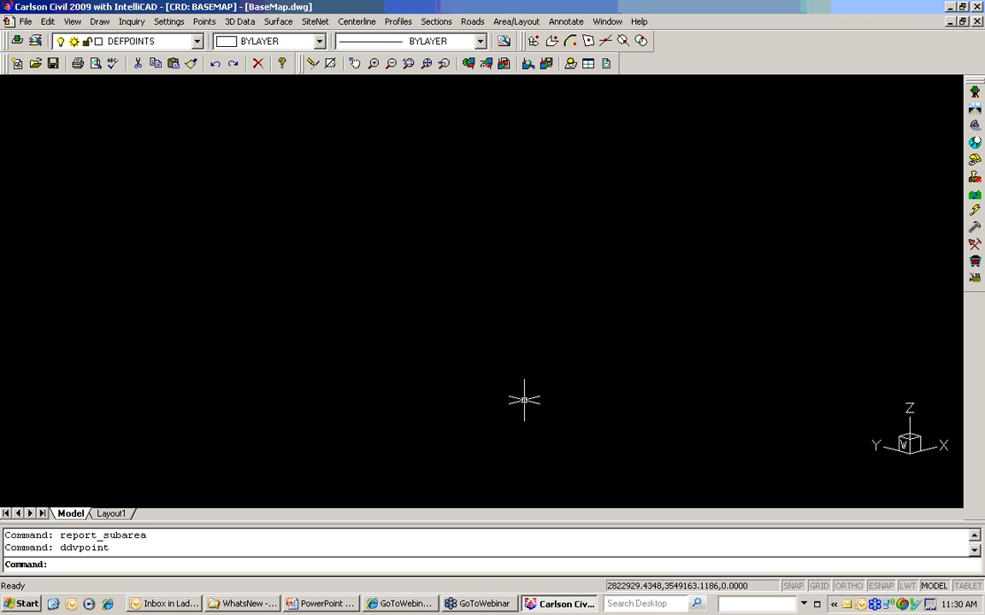
Zoom to the drawing extents and inspect the 3D house symbols on the lots around the western road bend up close
type("z")
key("Return")
type("e")
key("Return")
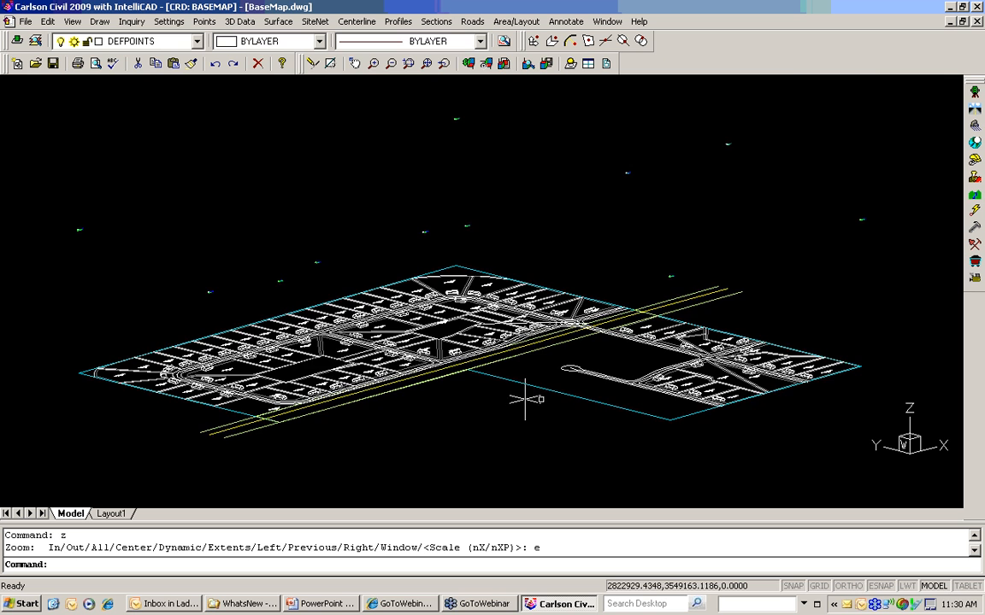
scroll(182, 363, "up", 5)
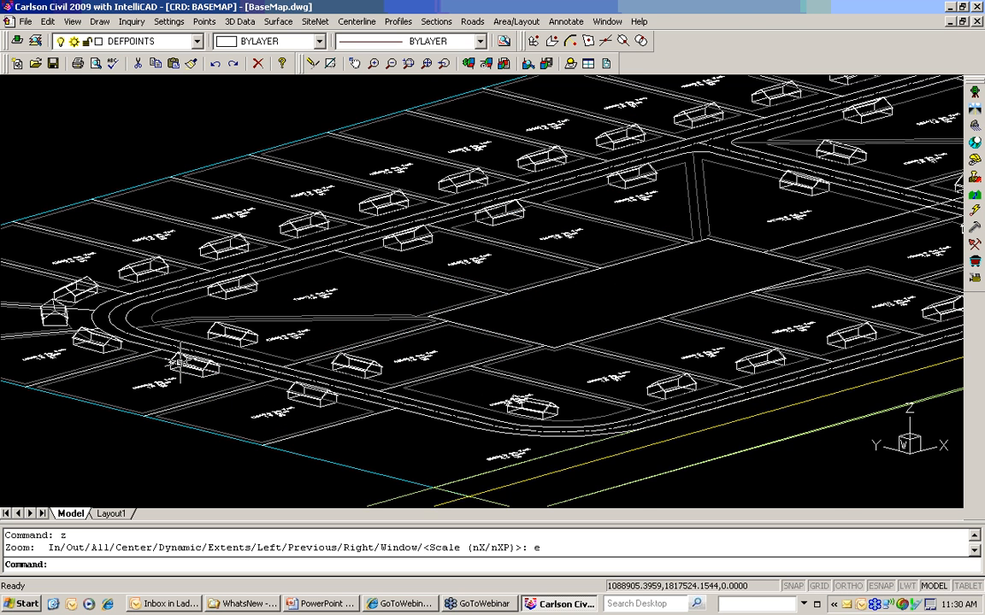
scroll(181, 364, "up", 4)
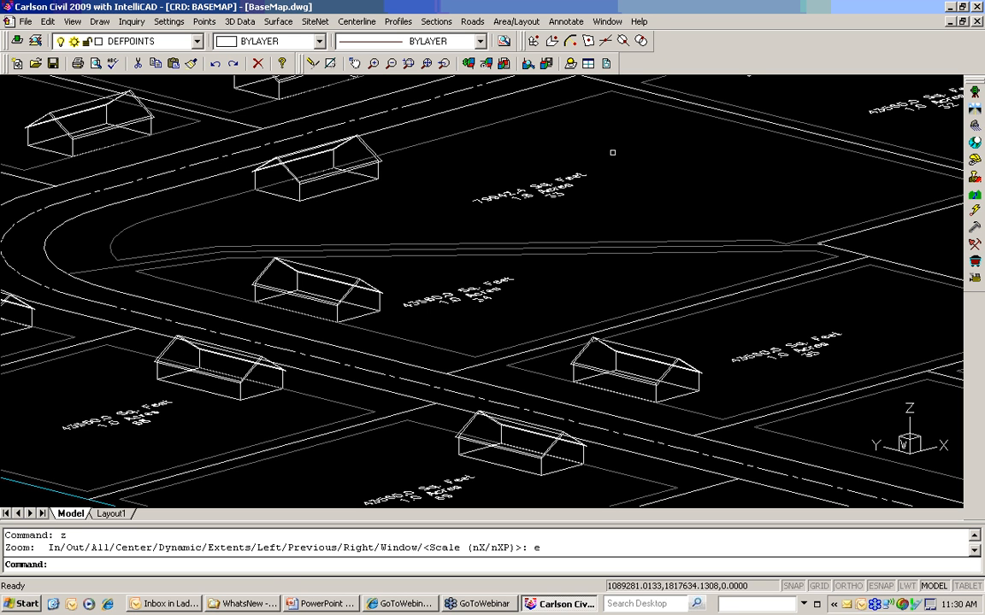
Review the building placement settings within the lot network settings, cancel out of them and accept the lot network settings
left_click(518, 21)
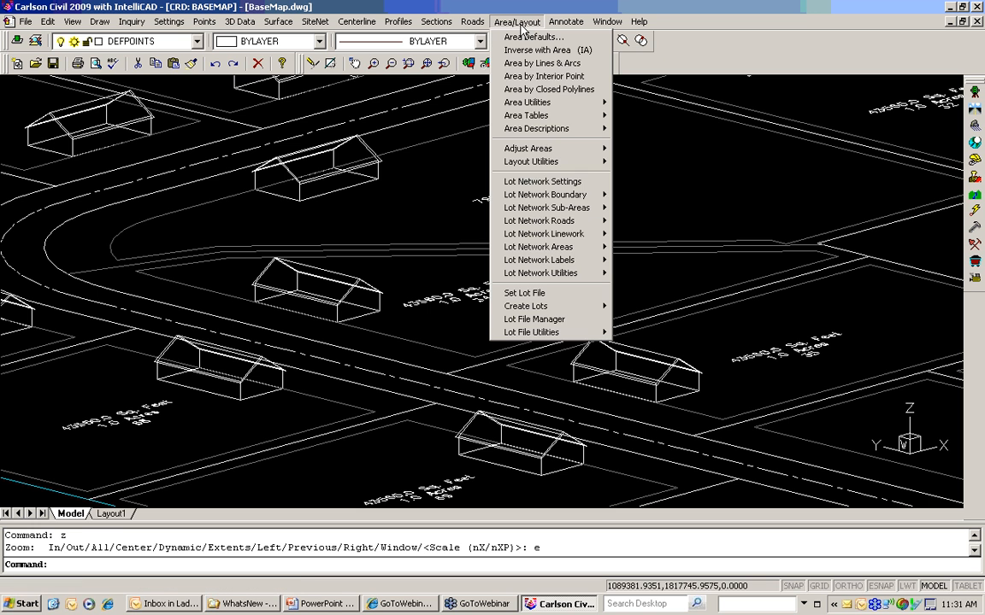
left_click(566, 186)
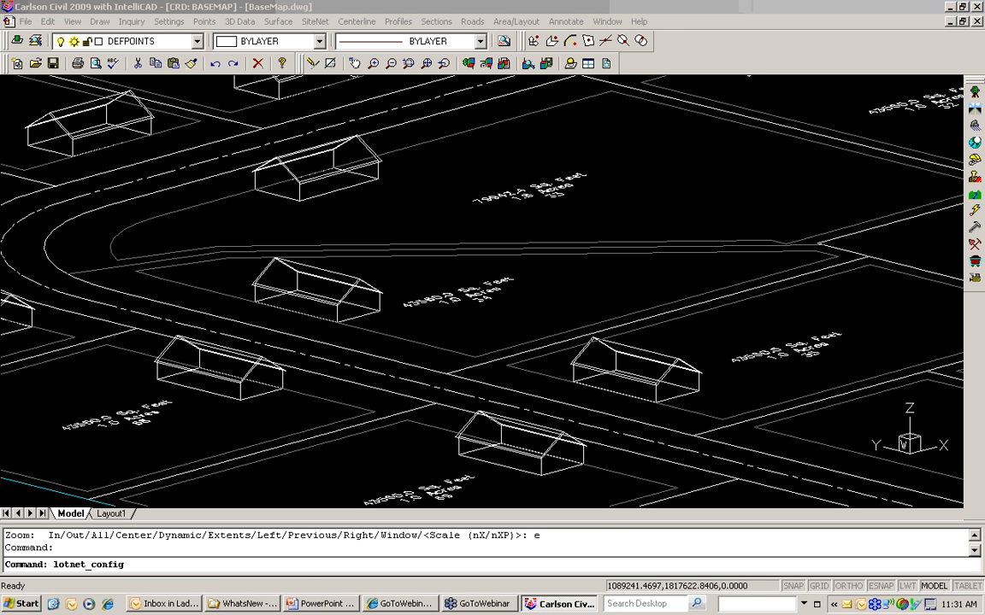
left_click(460, 360)
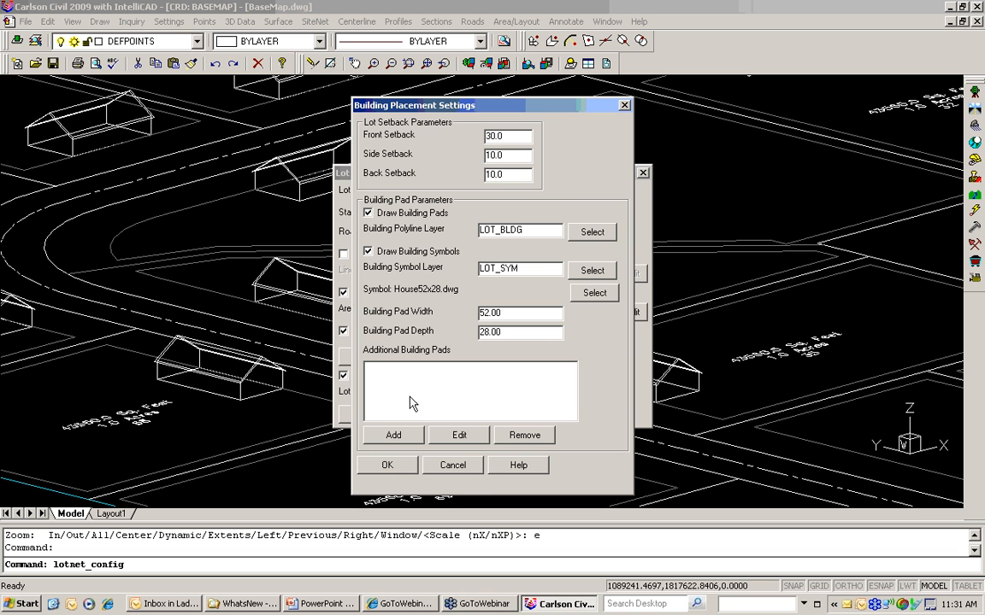
left_click(454, 473)
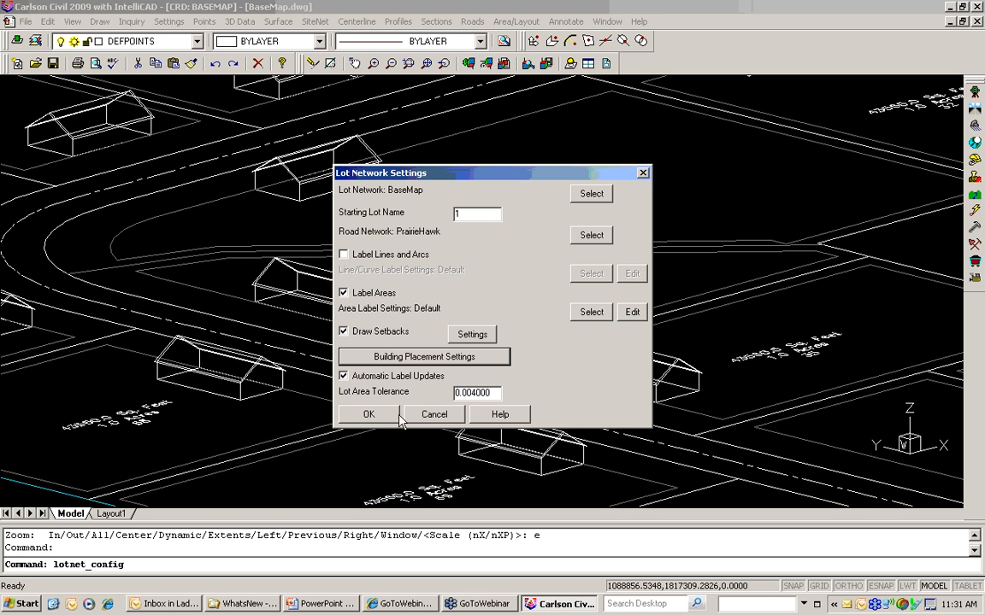
left_click(372, 415)
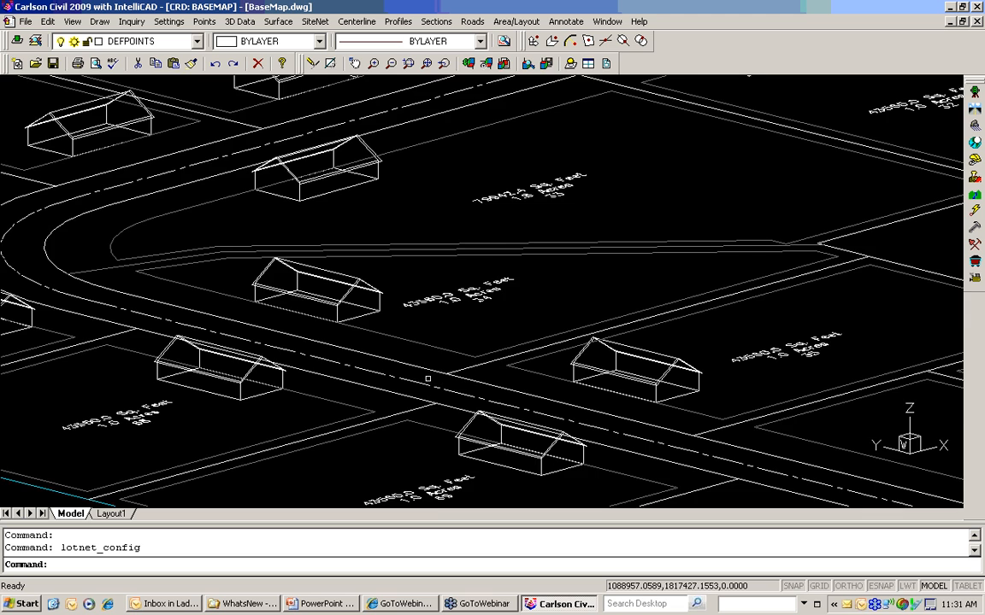
Inspect the house symbols along the lots and roads in 3D, and restore the plan view of the current UCS
scroll(428, 379, "down", 4)
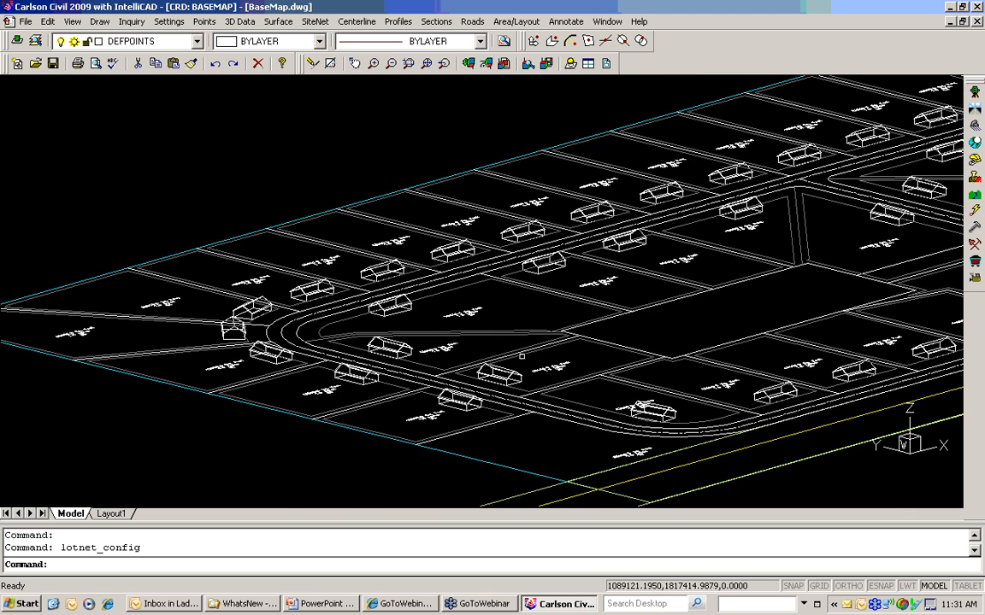
middle_click_drag(521, 356, 343, 335)
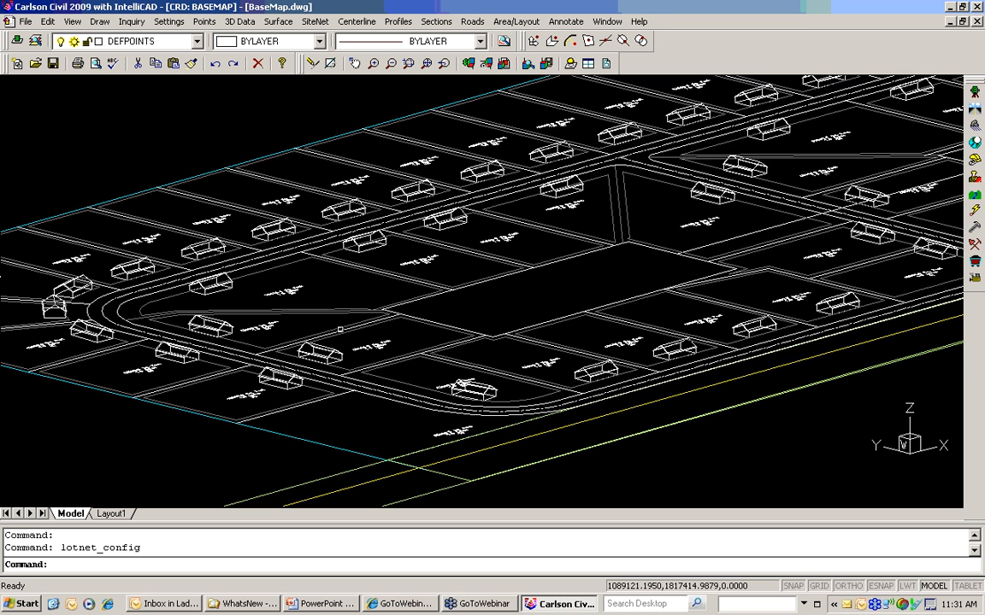
scroll(196, 293, "up", 4)
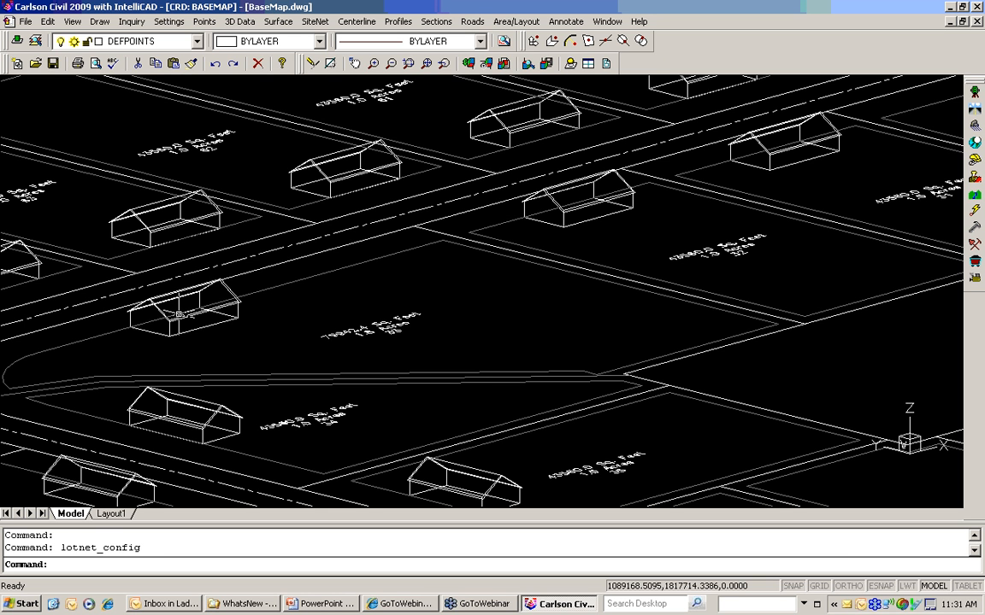
scroll(182, 316, "down", 5)
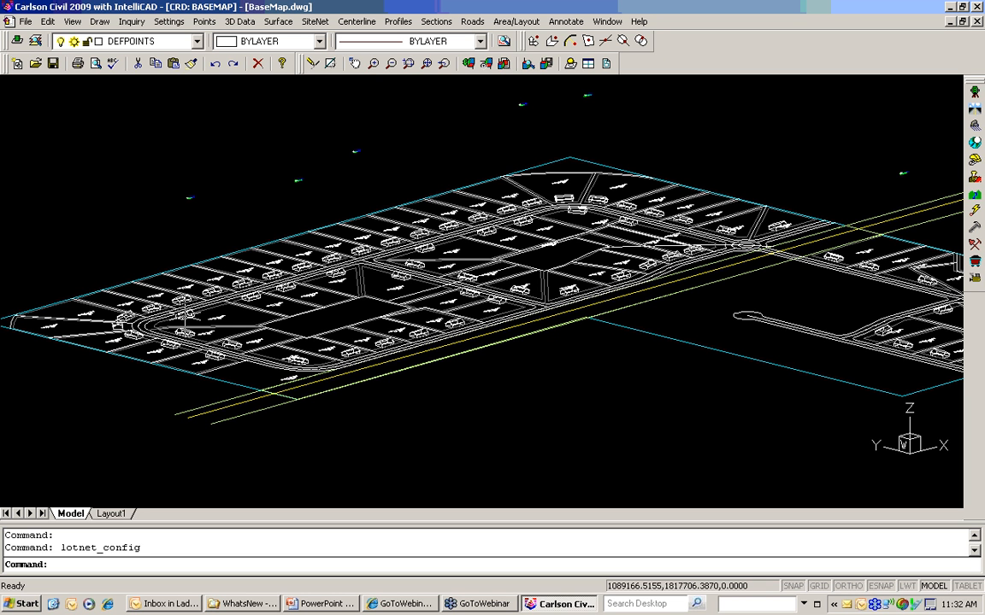
type("an")
key("Return")
key("Return")
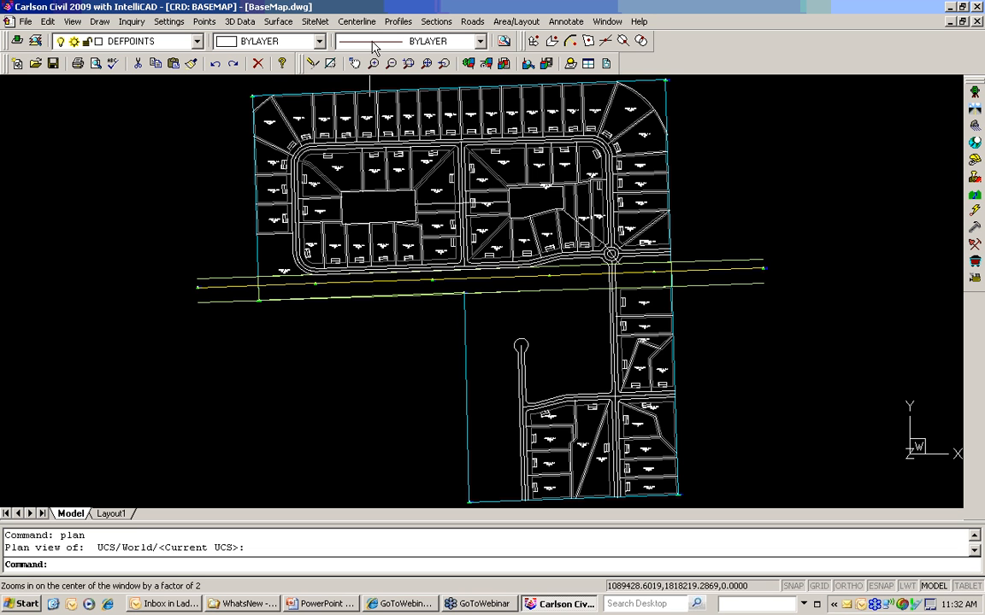
Open the existing road network file PrairieHawk.rdn for editing
left_click(472, 21)
left_click(494, 164)
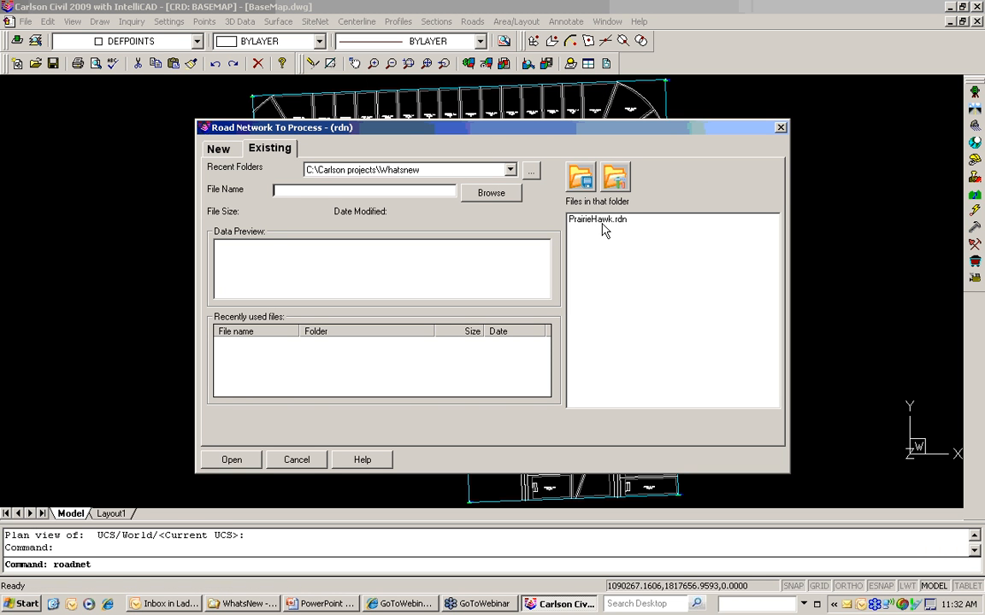
left_click(601, 221)
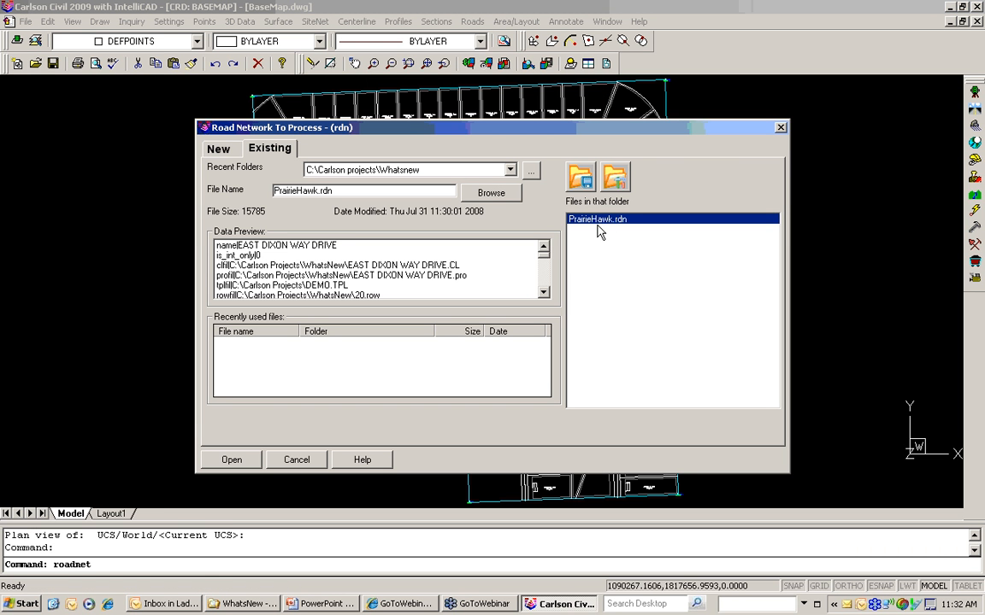
left_click(232, 460)
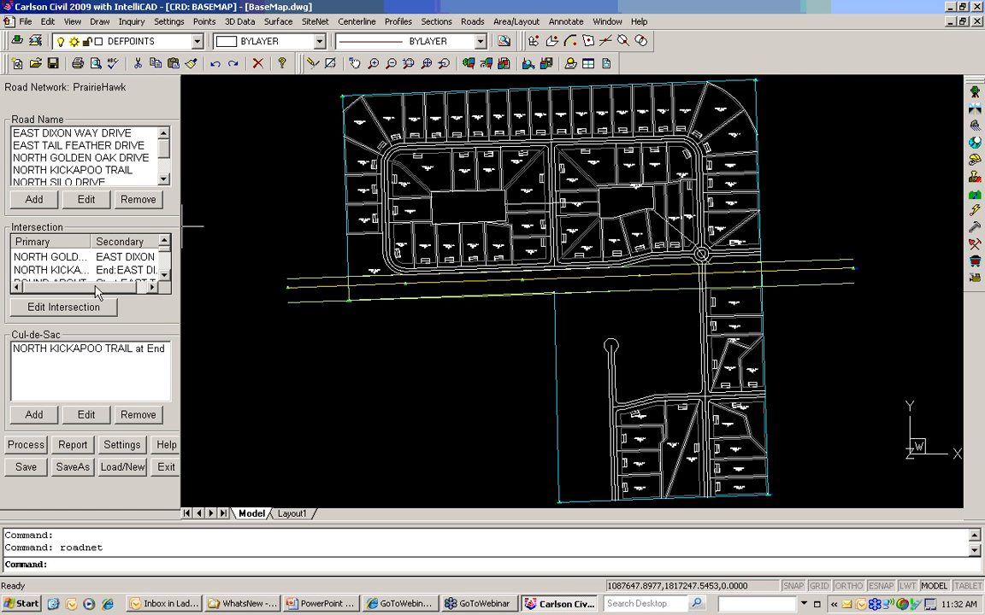
Turn off Draw Contours in the Triangulate and Contour setup of the road network's output options
left_click(121, 444)
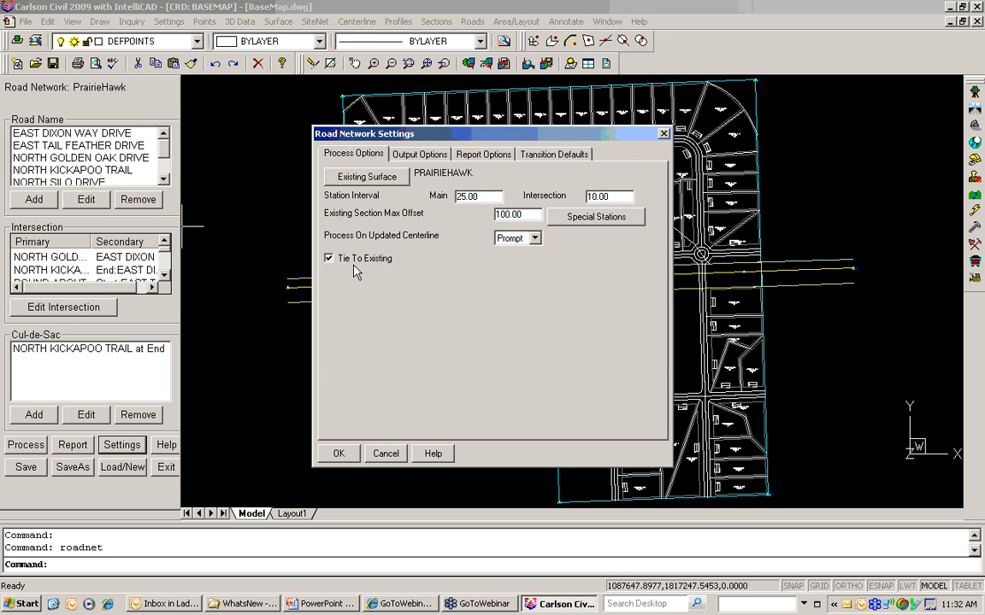
left_click(418, 154)
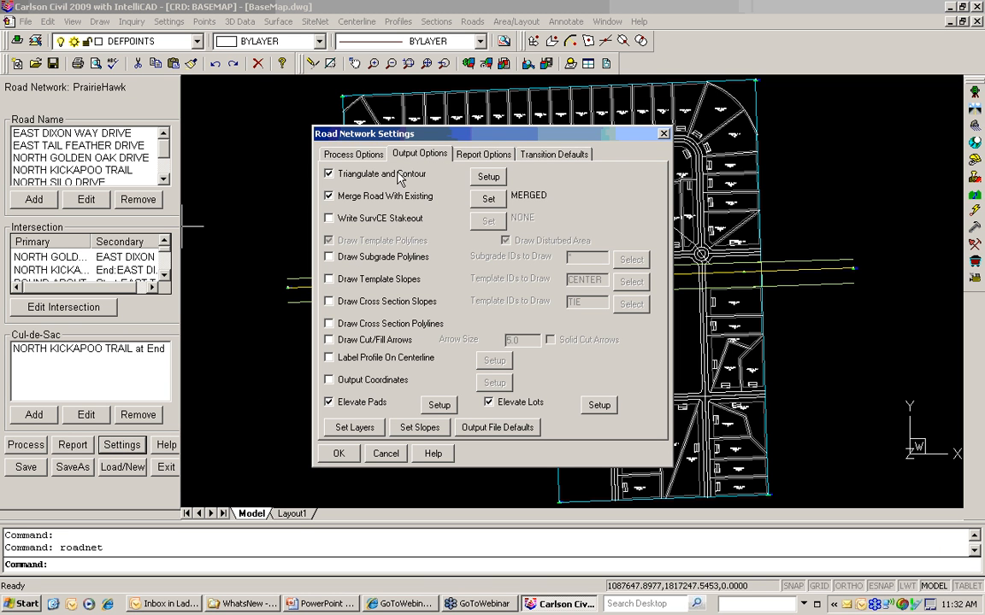
left_click(480, 179)
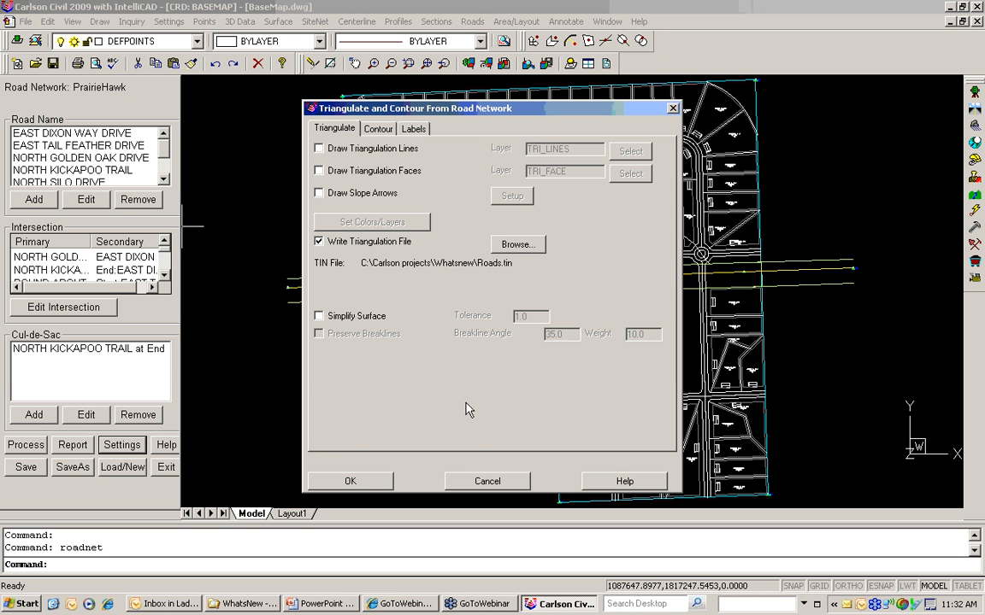
left_click(376, 129)
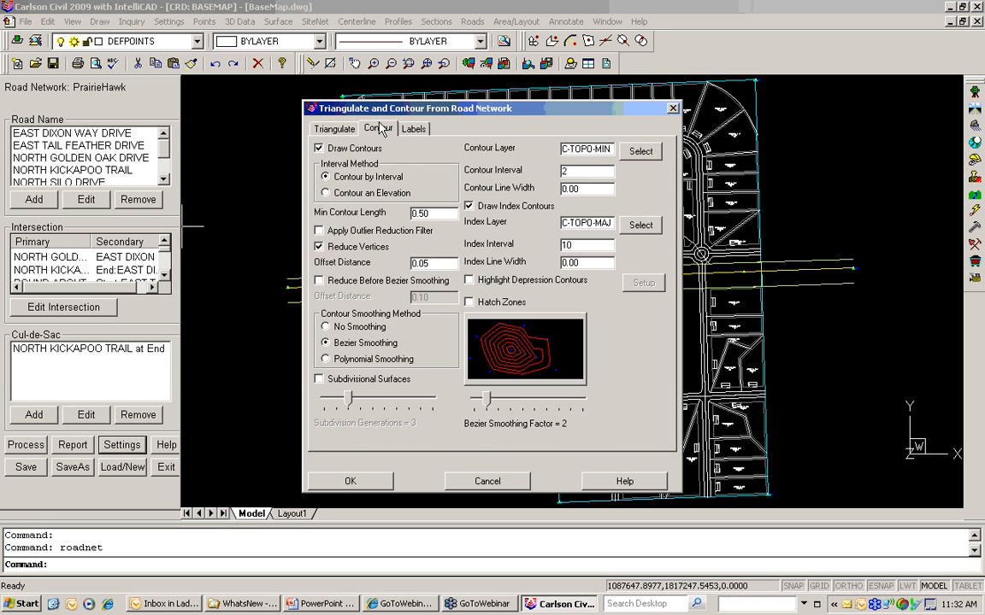
left_click(344, 149)
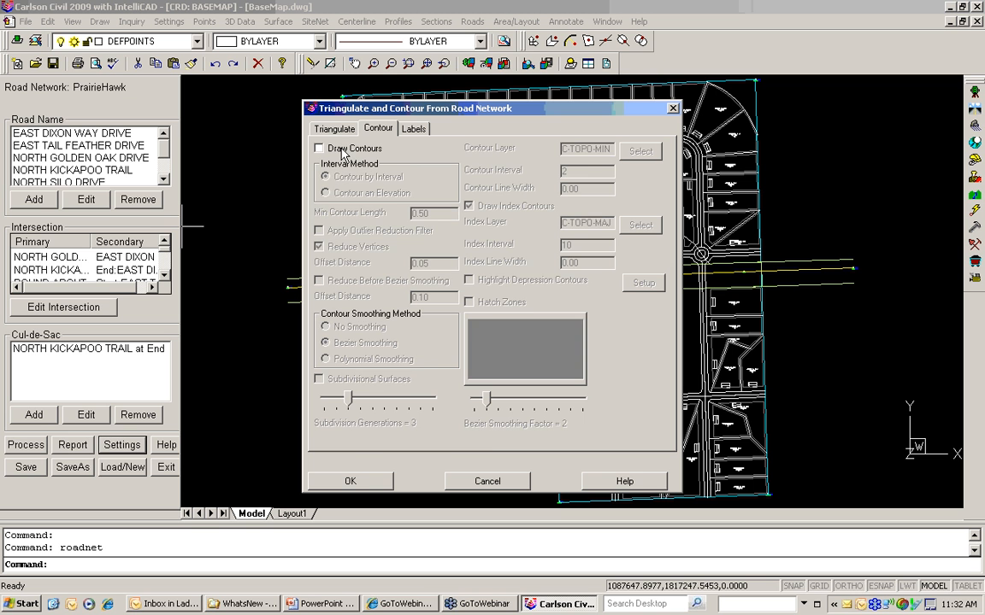
left_click(351, 482)
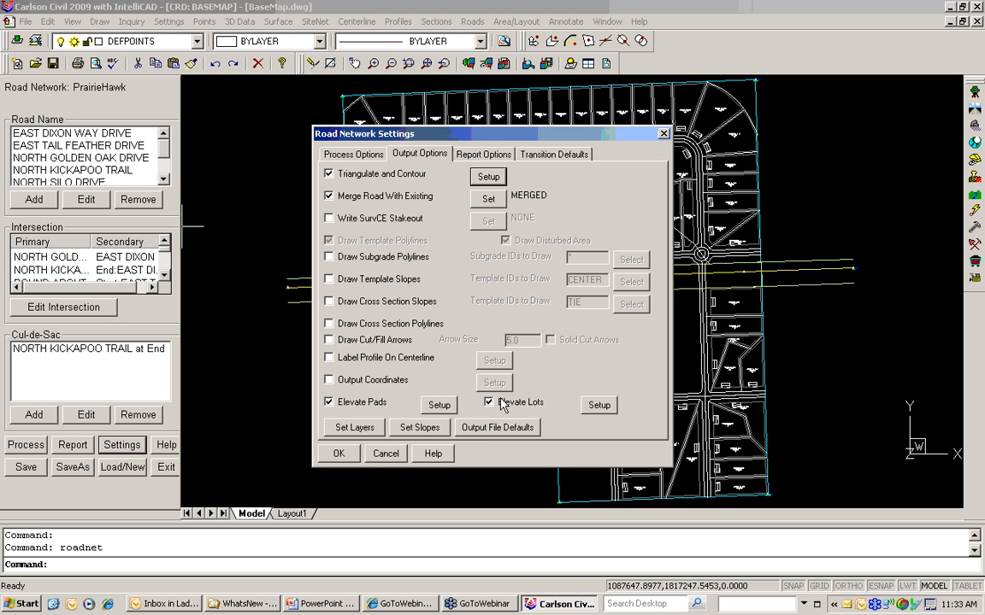
Review and accept the Elevate Lots and Elevate Pads setups, and confirm the road network settings
left_click(598, 407)
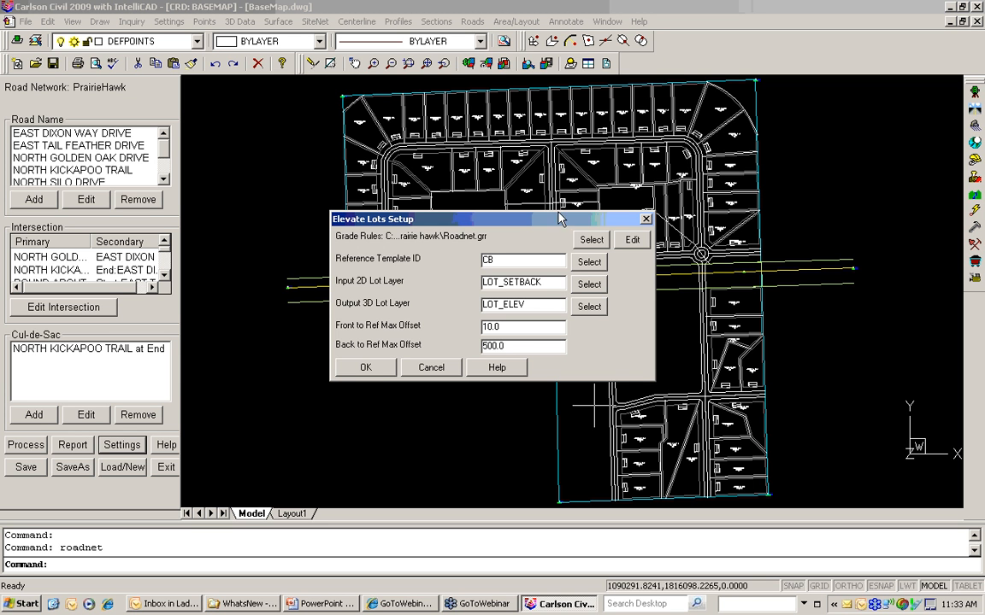
left_click(367, 368)
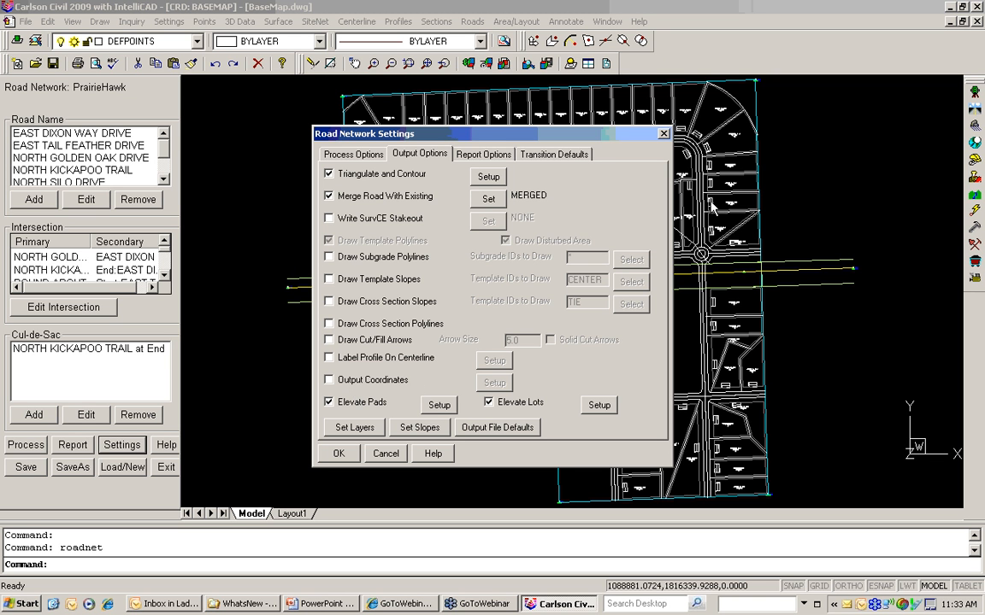
left_click(439, 407)
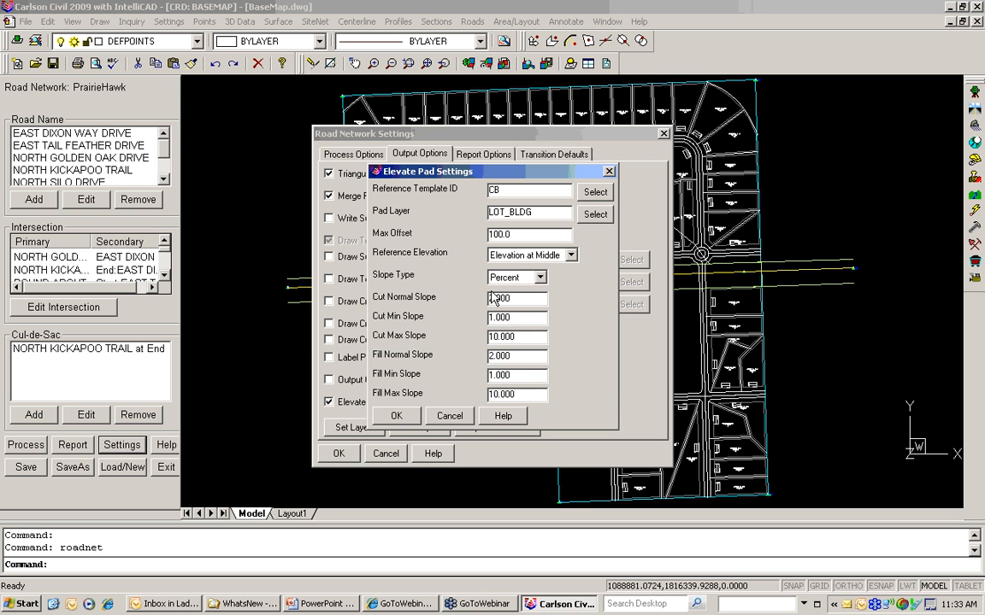
left_click(396, 415)
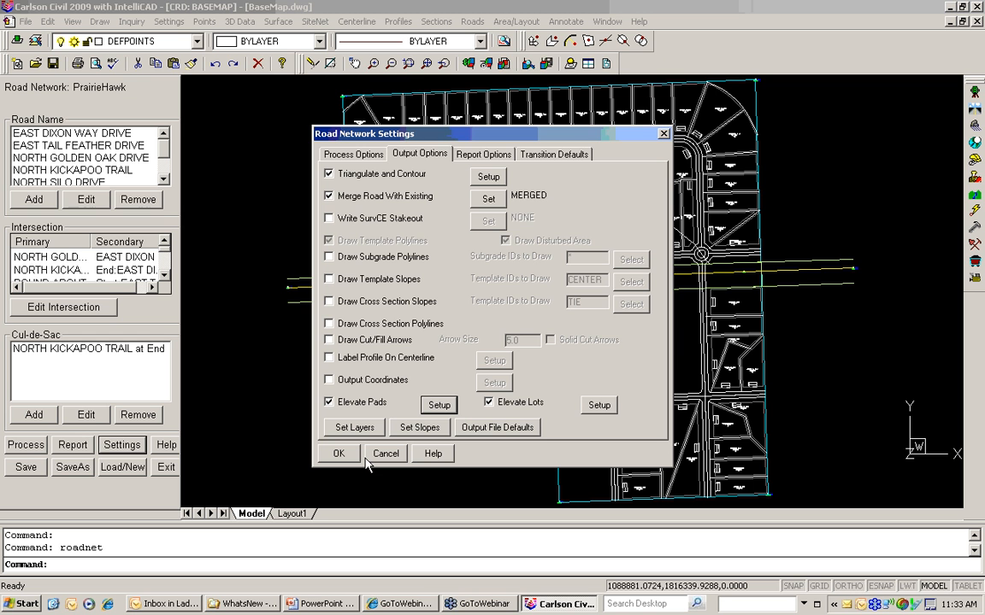
left_click(340, 454)
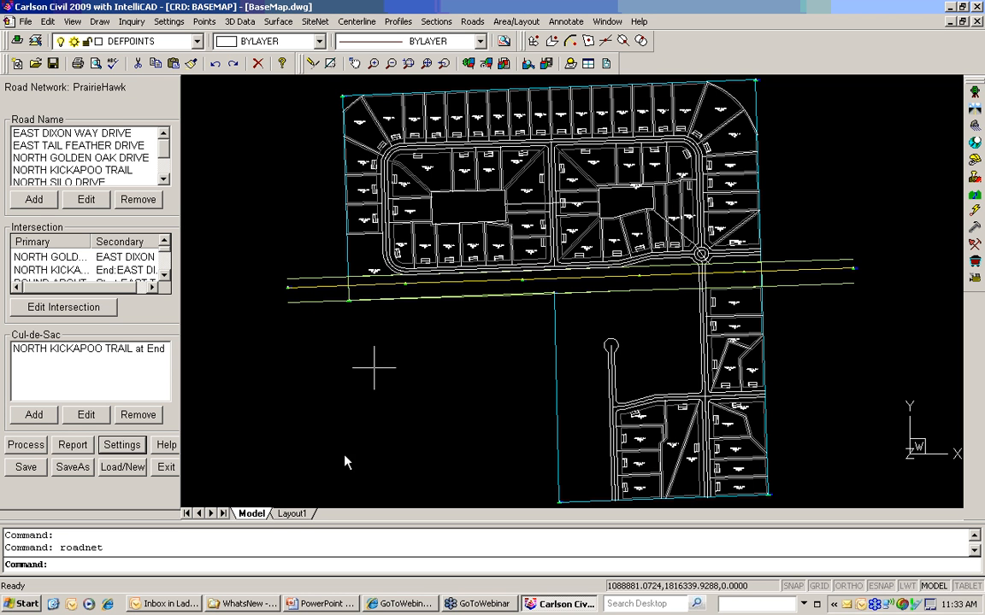
Process the PrairieHawk road network with elevated lots and pads, and exit the road network
left_click(26, 445)
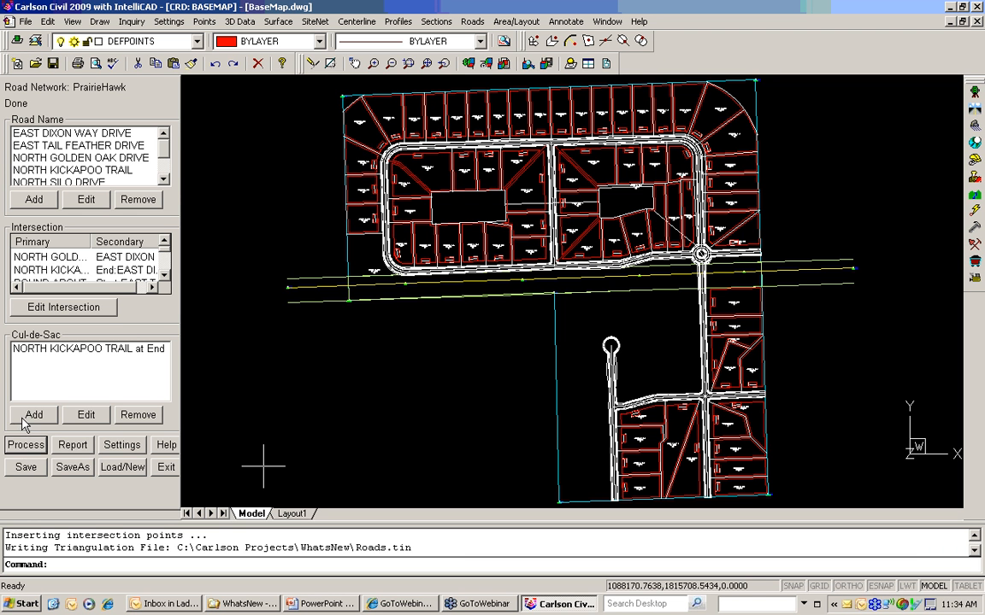
left_click(167, 468)
left_click(430, 313)
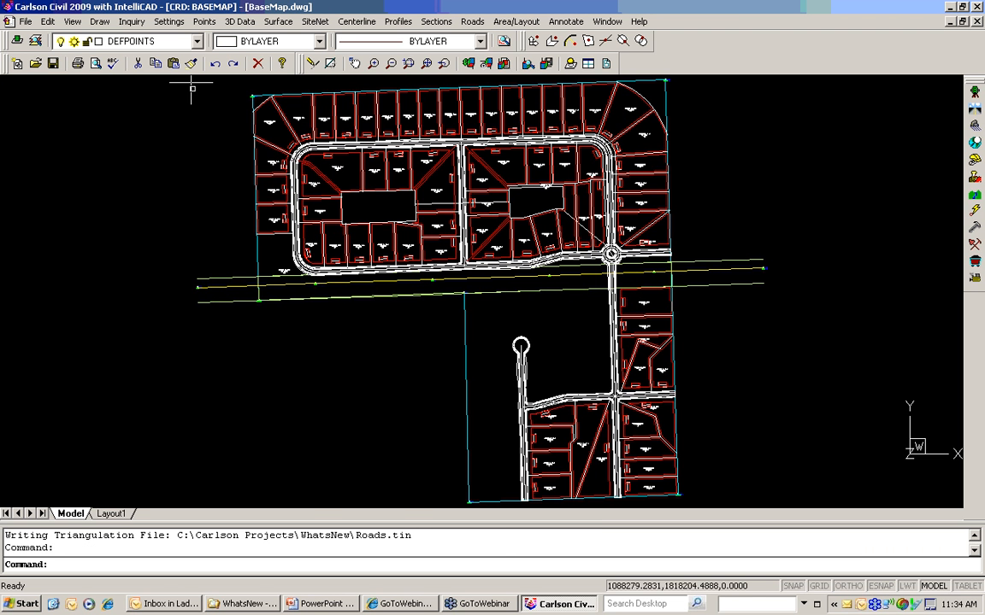
Load the entire subdivision drawing, including roads, lots and building pads, into the 3D Viewer Window
scroll(212, 137, "down", 3)
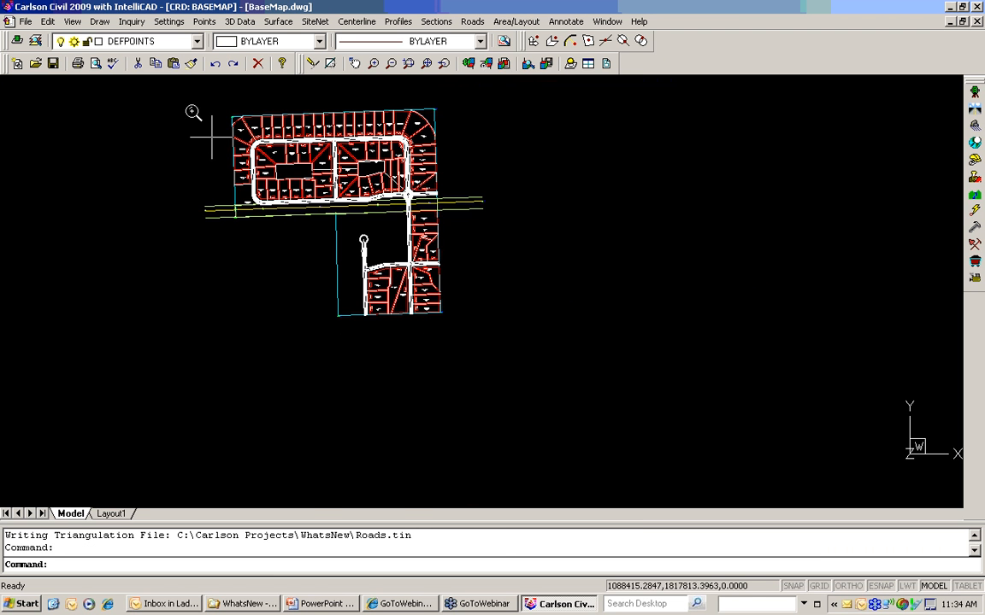
left_click(73, 21)
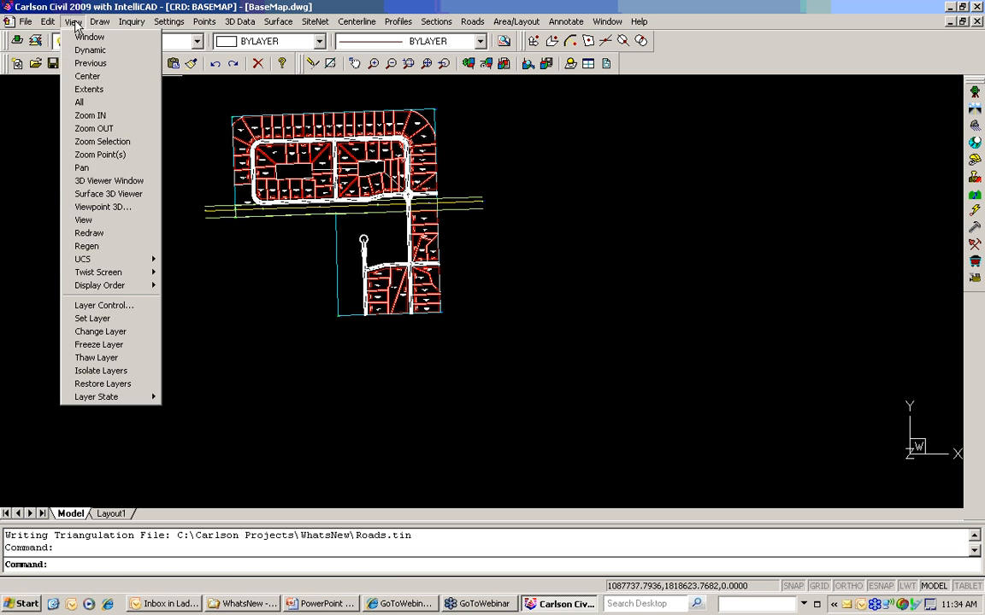
left_click(113, 182)
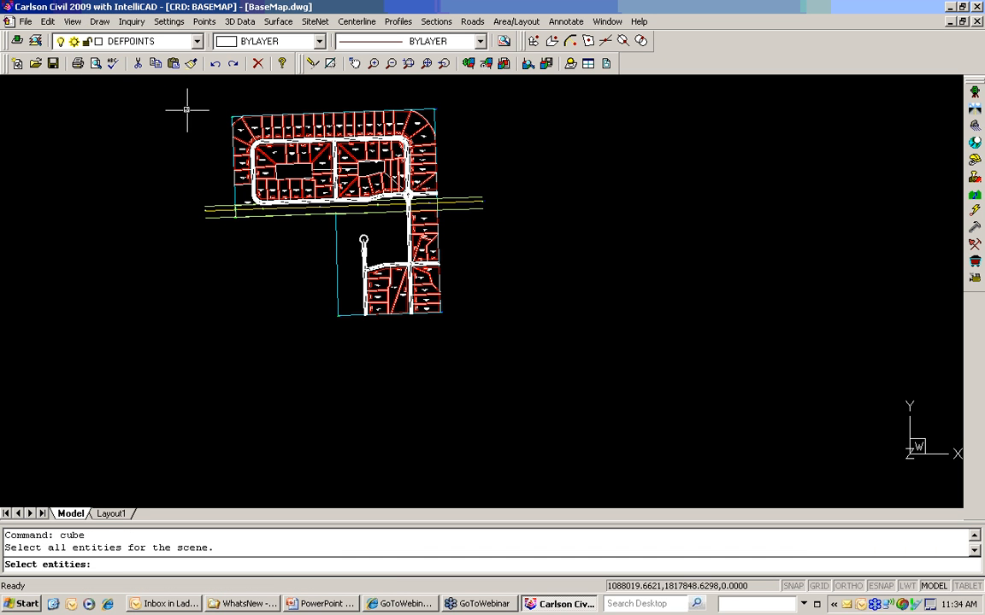
left_click(168, 100)
left_click(512, 325)
key("Return")
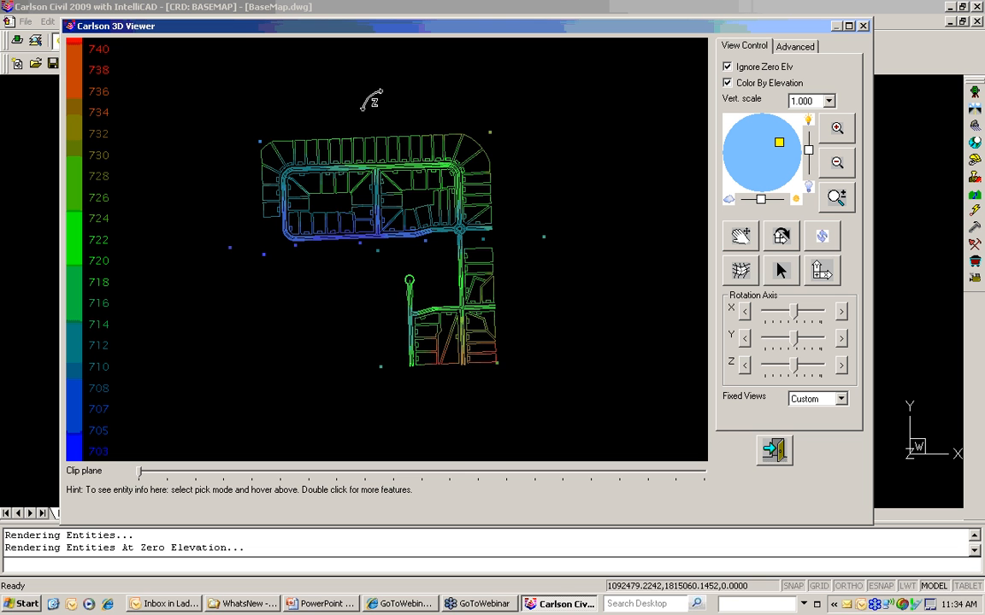
Set the vertical scale to 3.000, examine the elevated lots and pads along the roads from several angles, and close the 3D viewer
left_click_drag(409, 73, 349, 81)
mouse_move(371, 172)
left_mouse_down()
mouse_move(386, 379)
mouse_move(349, 208)
mouse_move(348, 273)
mouse_move(309, 270)
mouse_move(449, 236)
mouse_move(495, 255)
left_mouse_up()
scroll(494, 255, "up", 3)
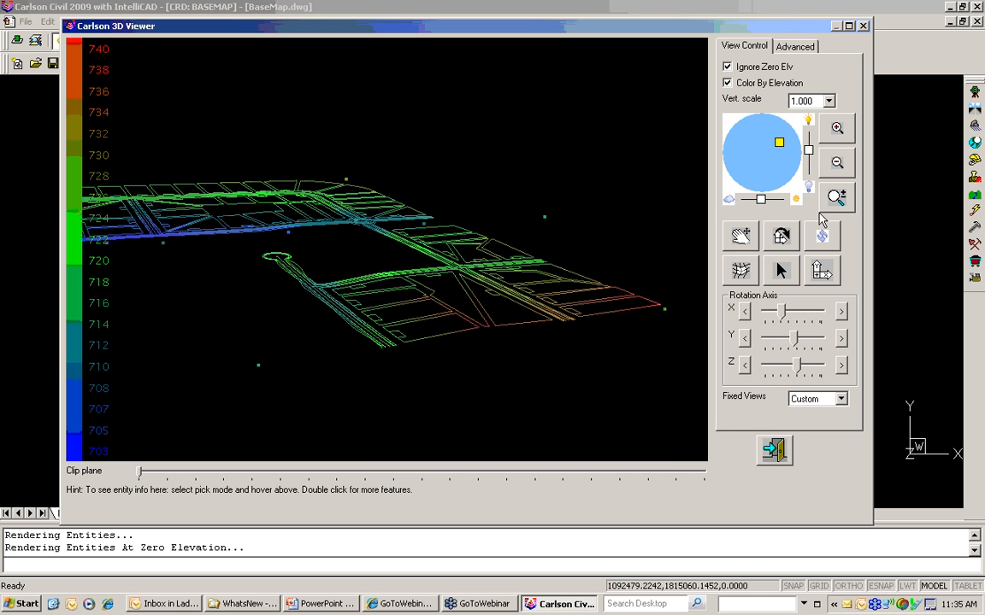
left_click(829, 101)
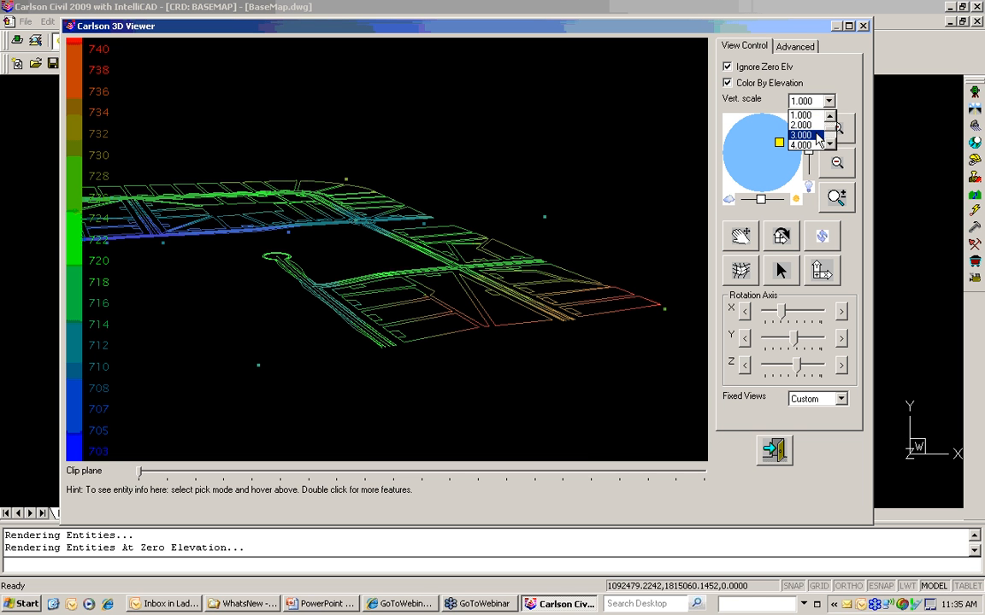
left_click(796, 141)
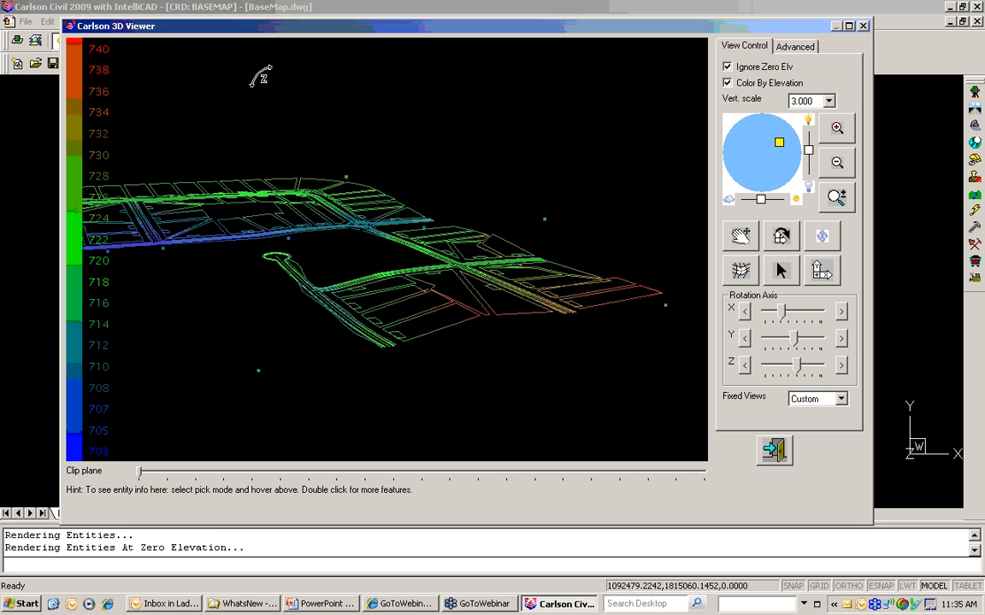
left_click_drag(259, 77, 504, 96)
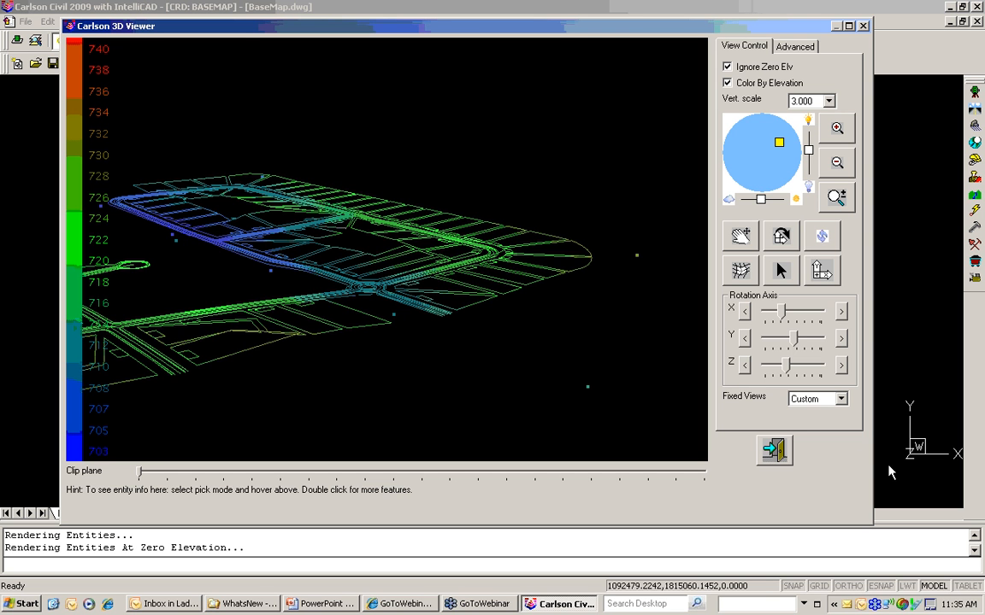
left_click(774, 454)
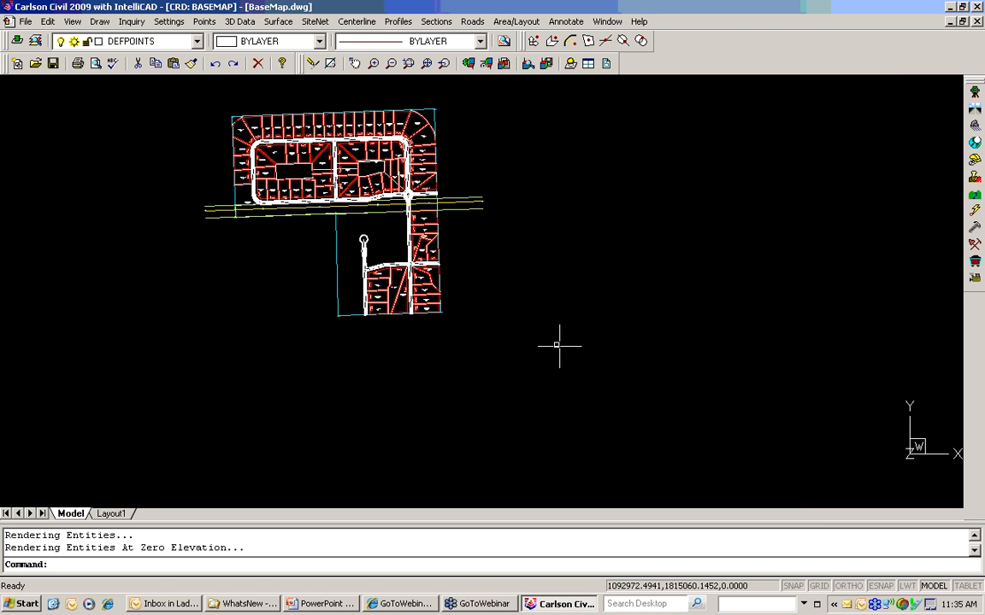
Bring up the viewing and layer commands for the base map
left_click(80, 24)
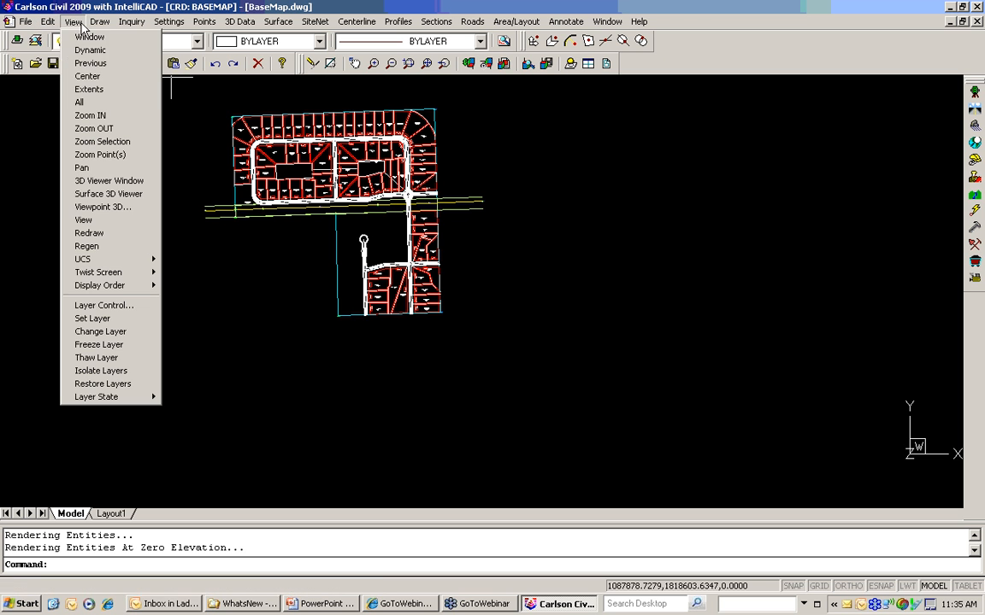
Load the surface file MERGED.tin into the Surface 3D Viewer
left_click(109, 194)
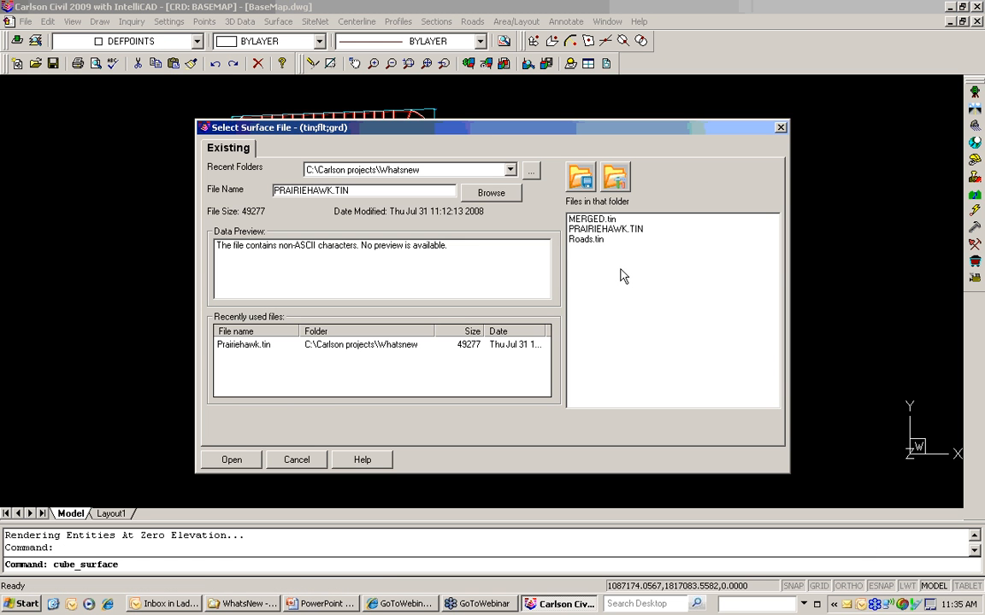
left_click(590, 220)
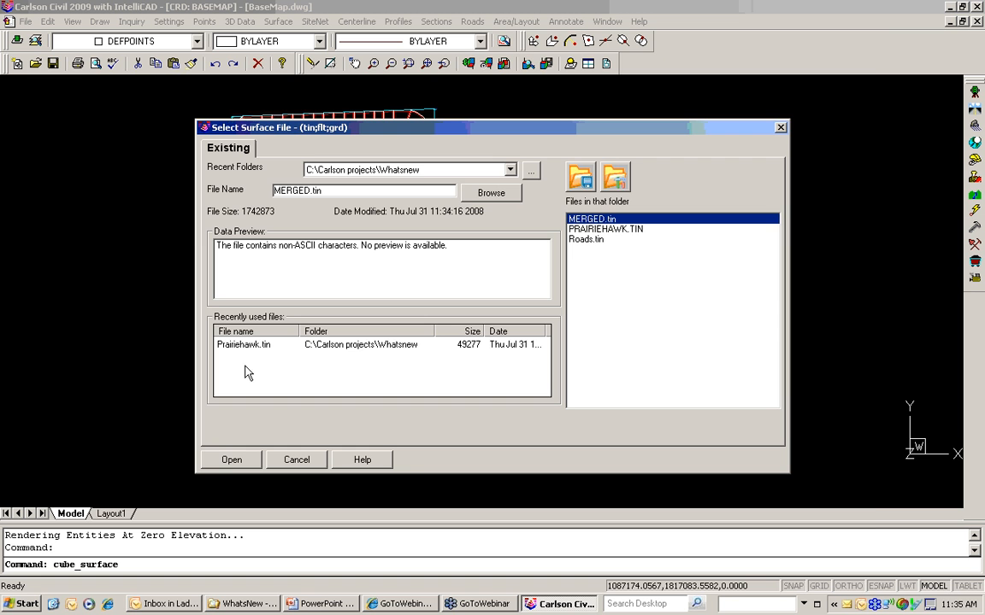
left_click(230, 460)
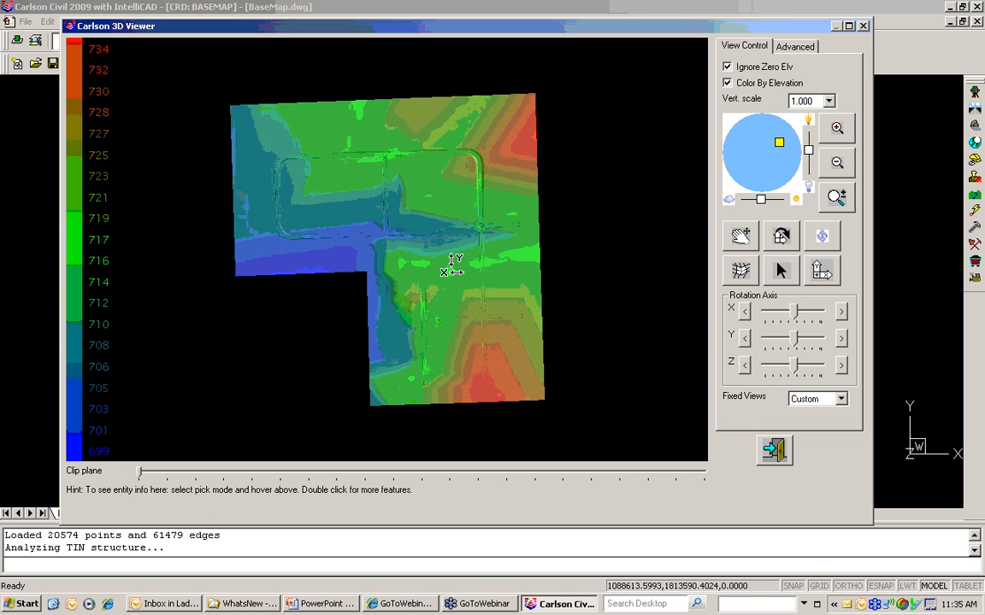
Examine the merged surface's roads, intersection, roundabout and cul-de-sac from a tilted 3D view, and close the 3D viewer
left_click_drag(451, 264, 453, 393)
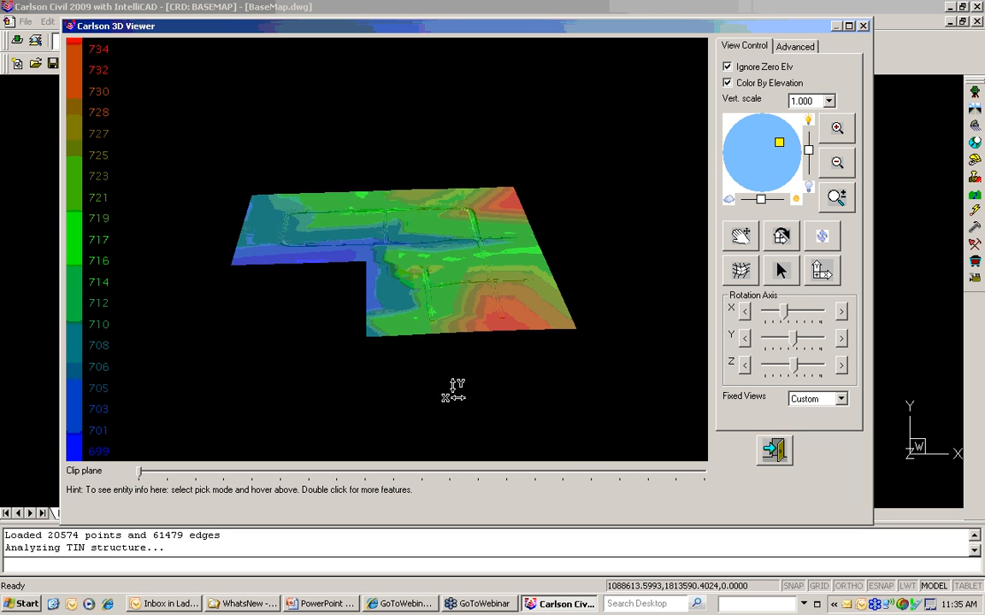
scroll(494, 292, "up", 3)
scroll(496, 291, "up", 3)
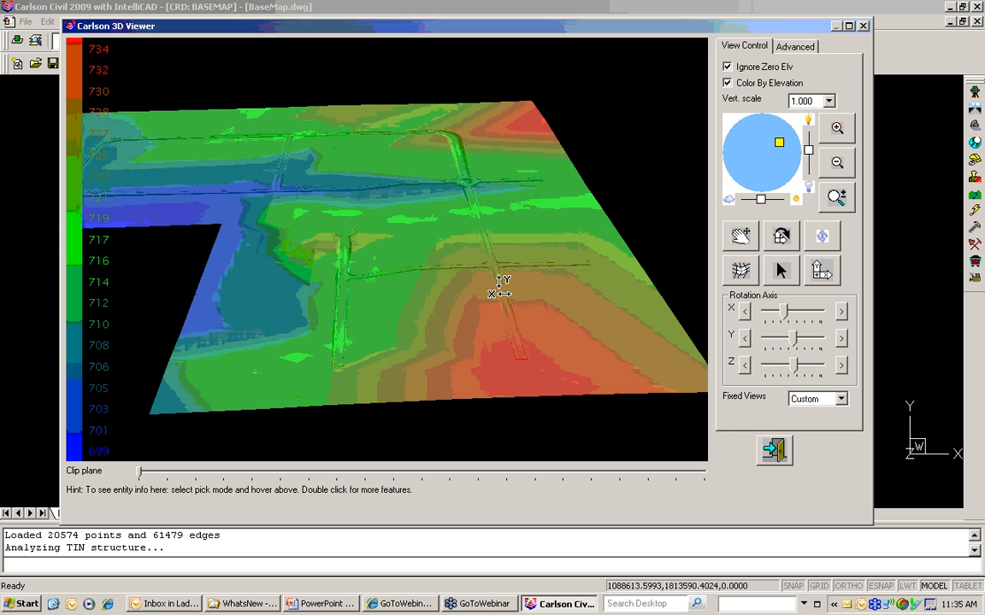
scroll(499, 283, "up", 2)
scroll(499, 274, "up", 5)
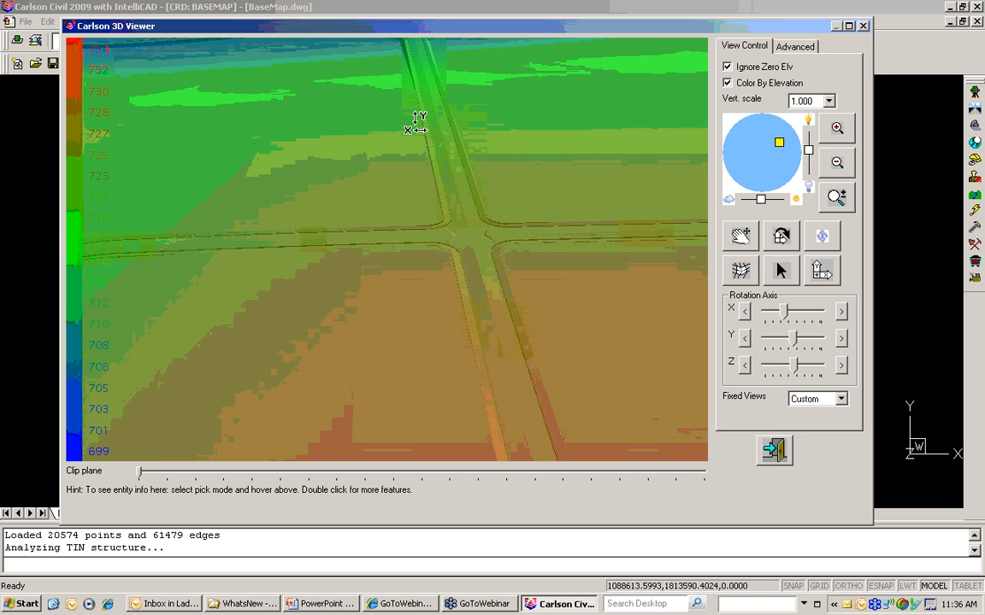
left_click_drag(415, 129, 314, 223)
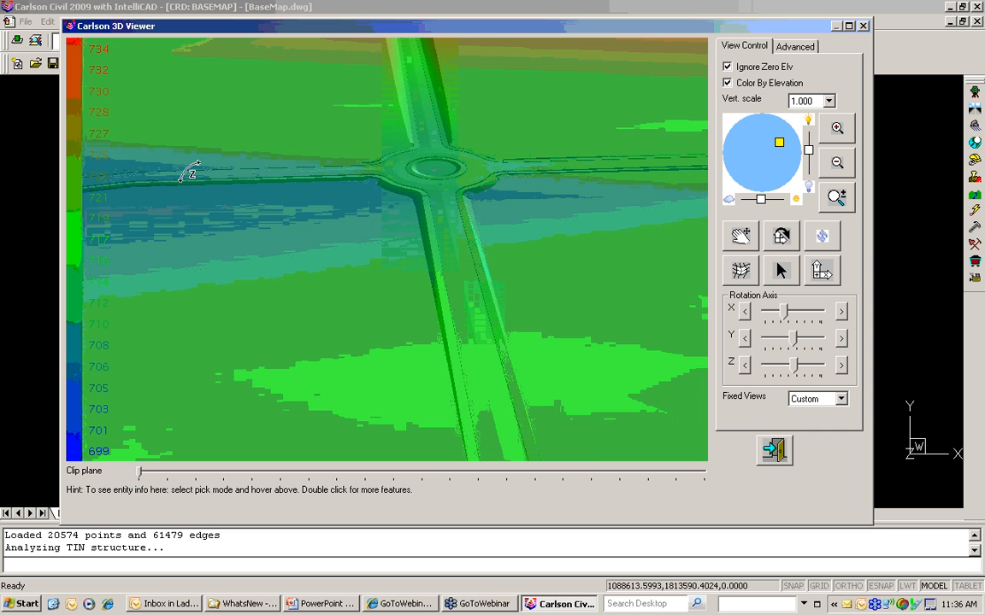
left_click_drag(254, 182, 299, 124)
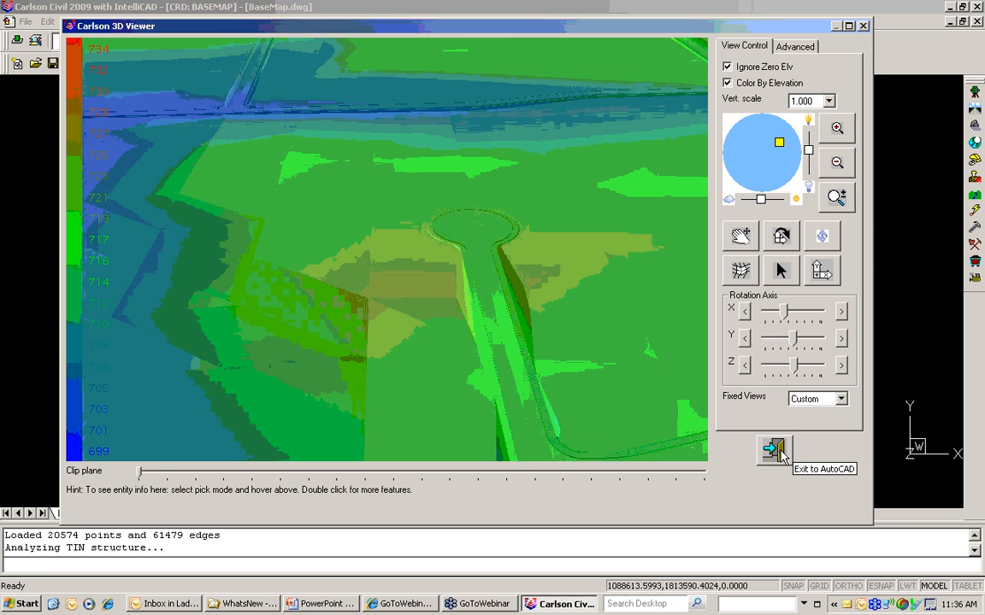
left_click(773, 451)
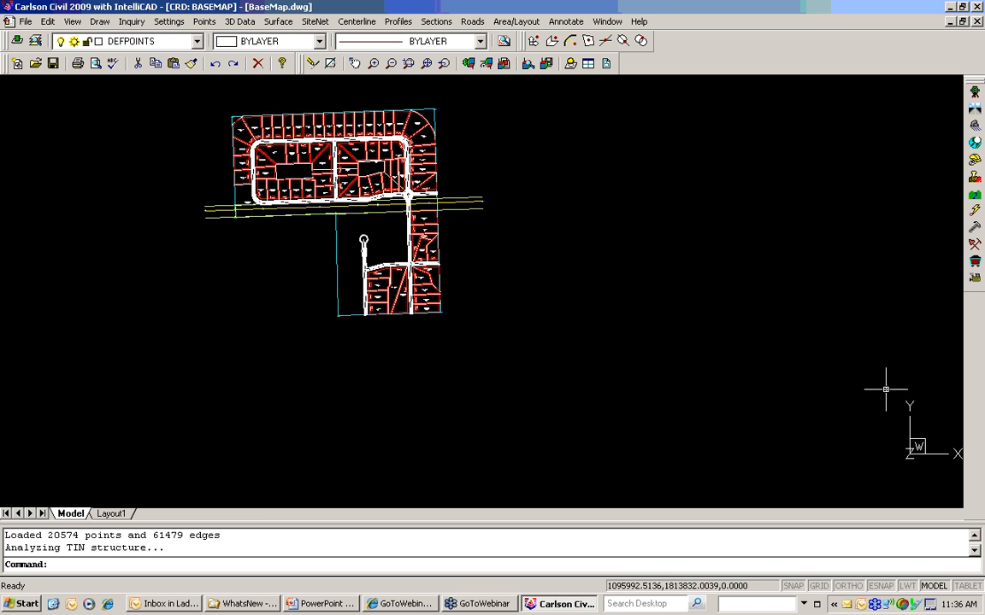
left_click(411, 68)
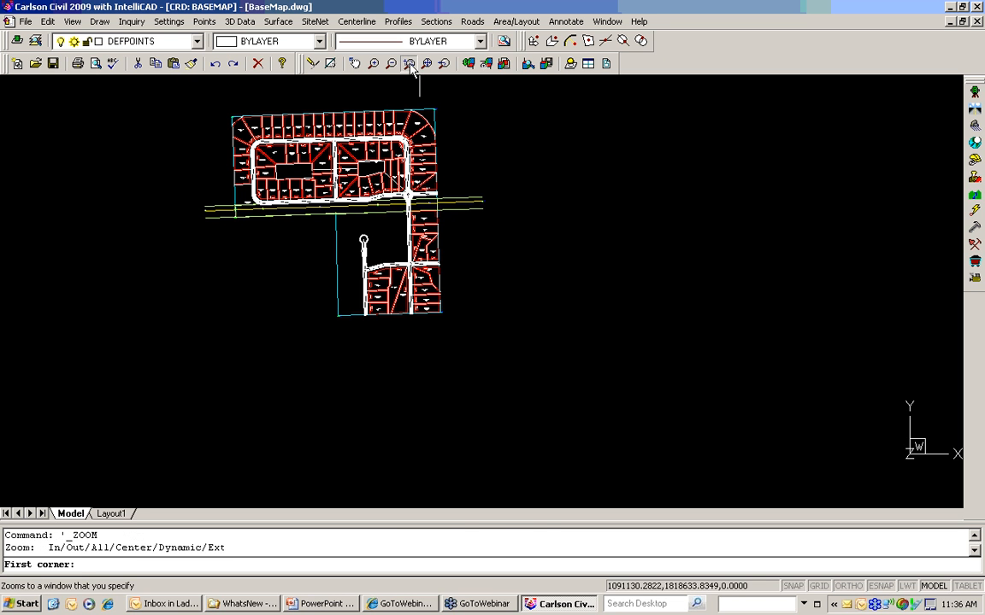
left_click(467, 328)
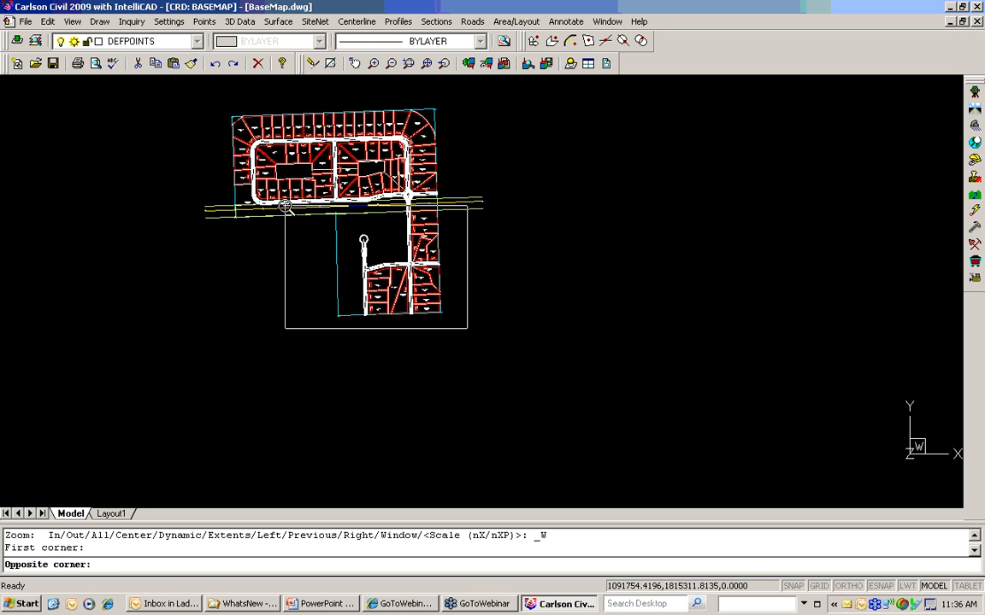
left_click(197, 100)
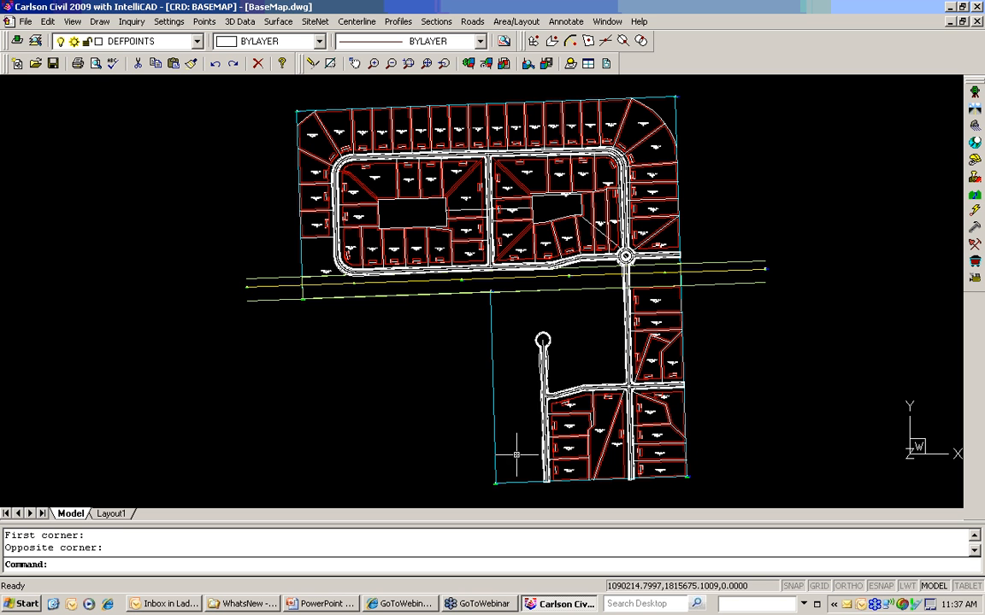
left_click(516, 22)
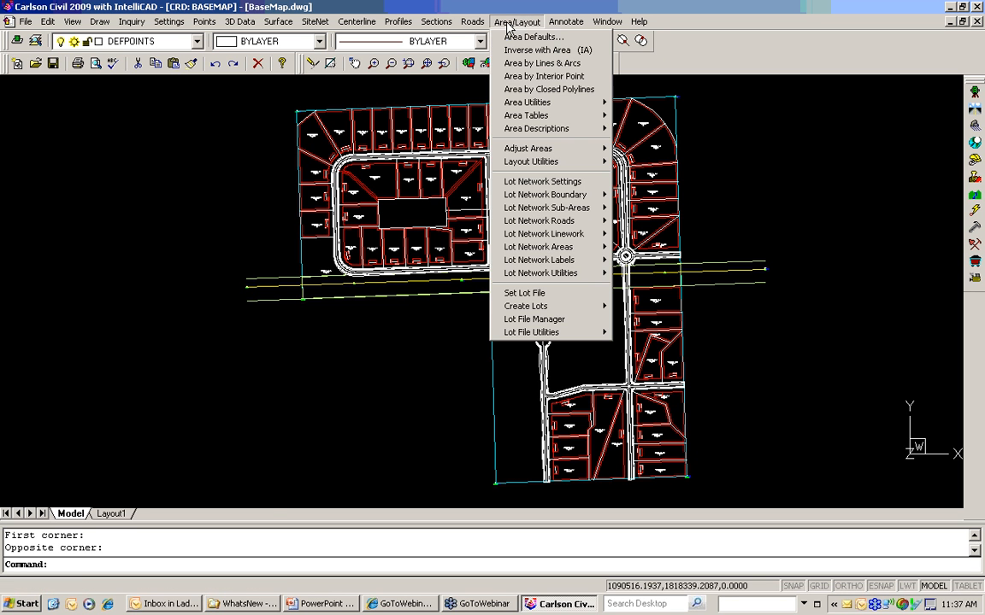
mouse_move(598, 251)
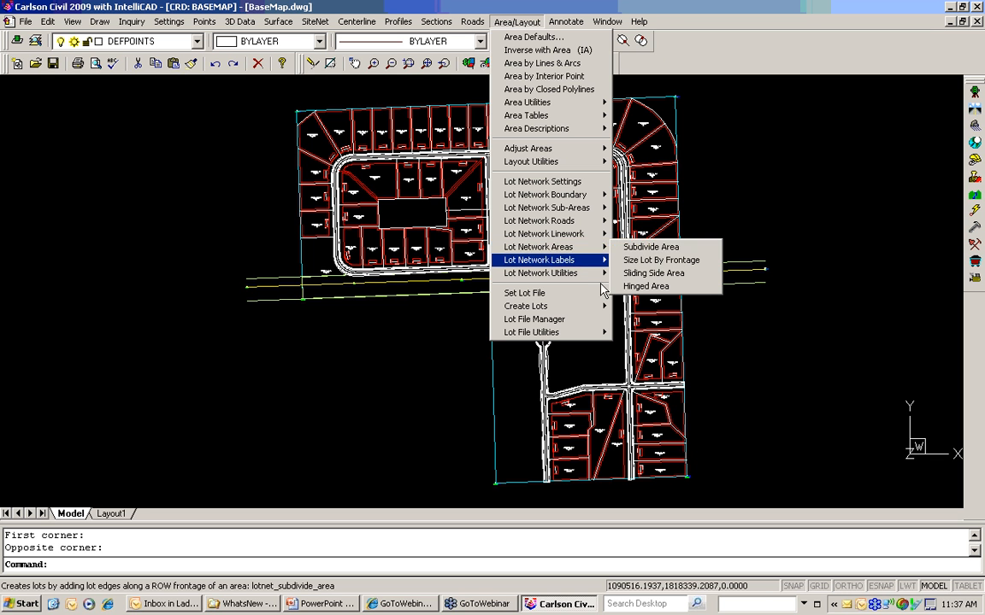
left_click(522, 422)
left_click(518, 410)
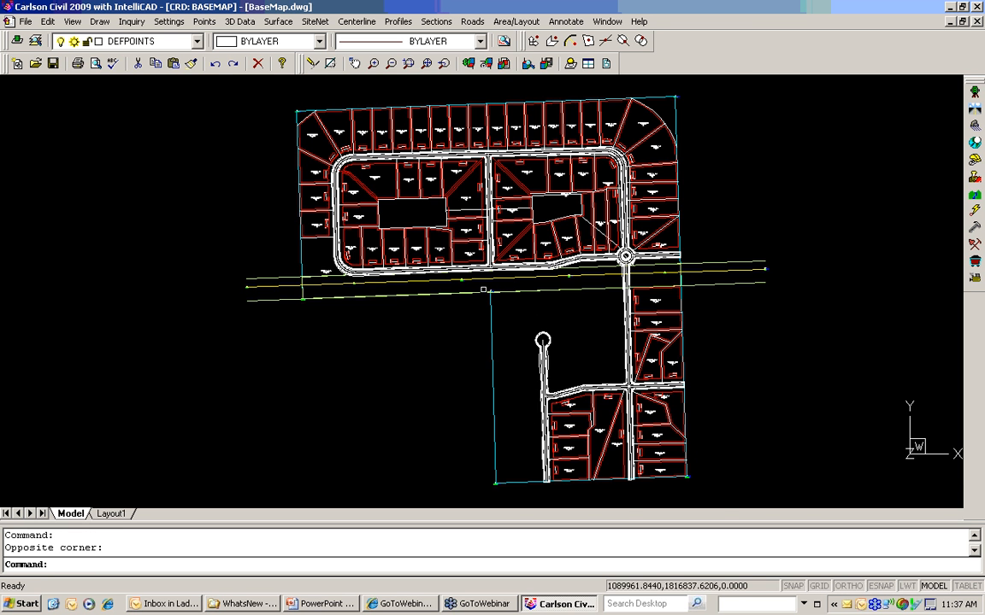
Examine the property boundary and survey points between the iron pins south of the main road, and the overall subdivision layout
scroll(494, 291, "up", 5)
scroll(493, 292, "up", 2)
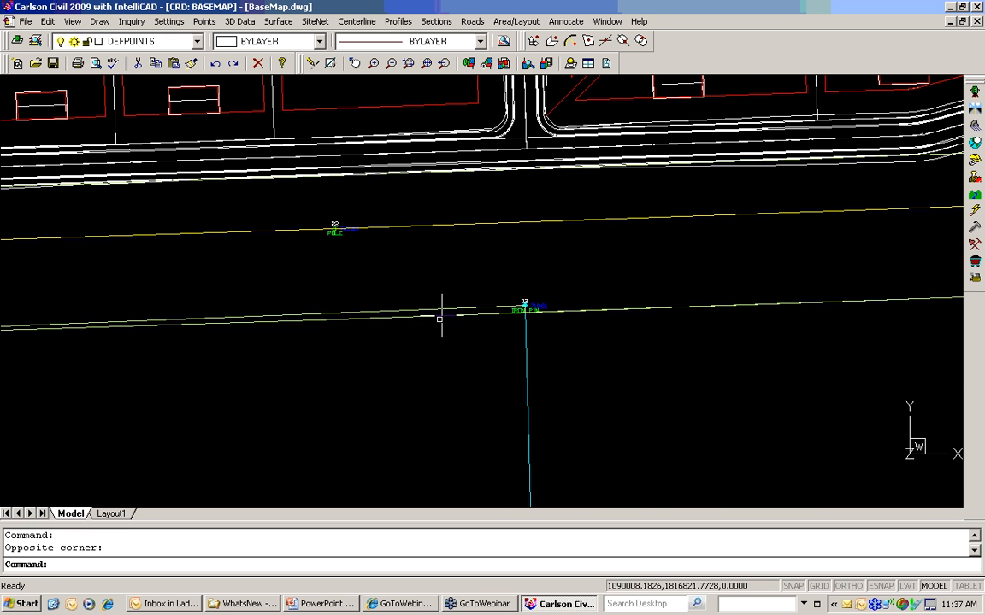
scroll(439, 325, "down", 4)
scroll(281, 321, "up", 6)
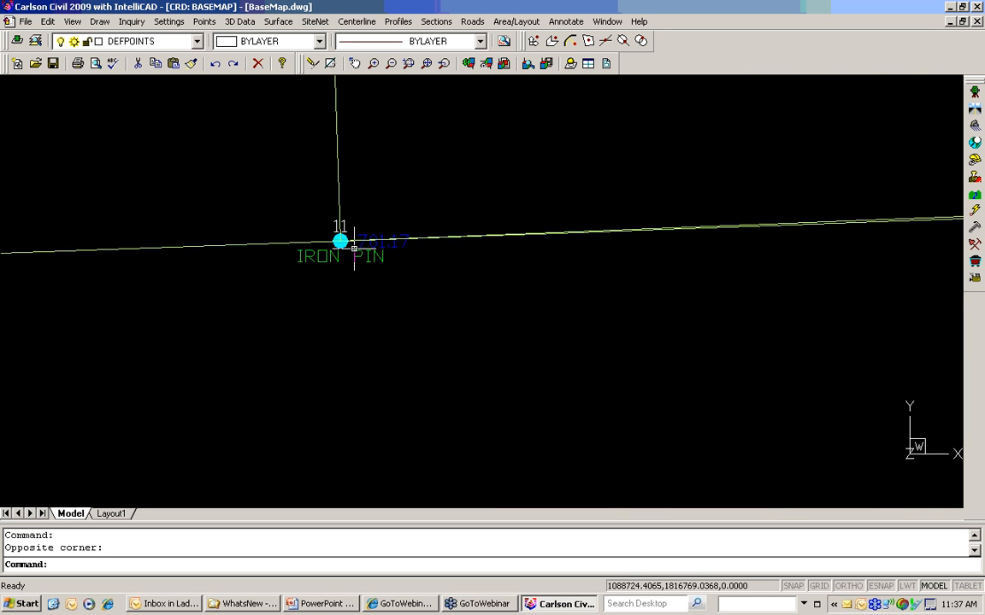
scroll(353, 256, "down", 3)
middle_click_drag(737, 314, 305, 314)
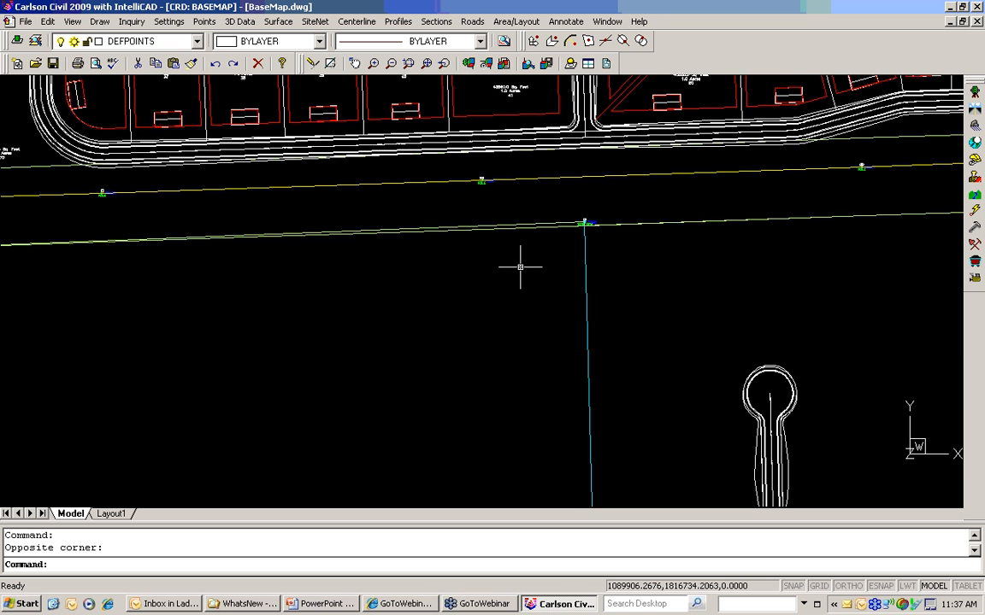
scroll(521, 268, "down", 1)
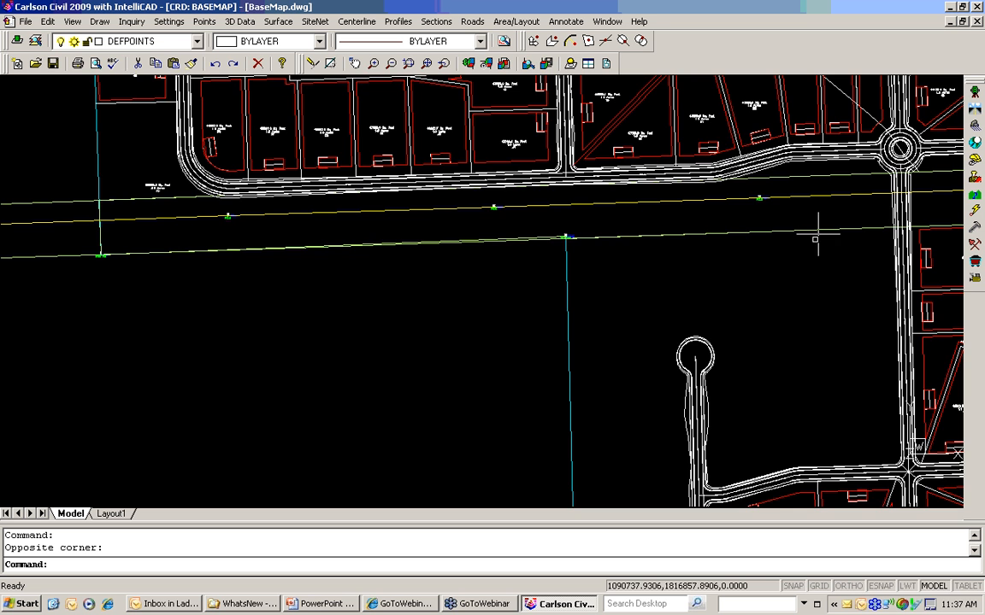
scroll(812, 243, "down", 3)
mouse_move(810, 261)
middle_mouse_down()
mouse_move(661, 266)
mouse_move(541, 253)
middle_mouse_up()
scroll(540, 253, "down", 1)
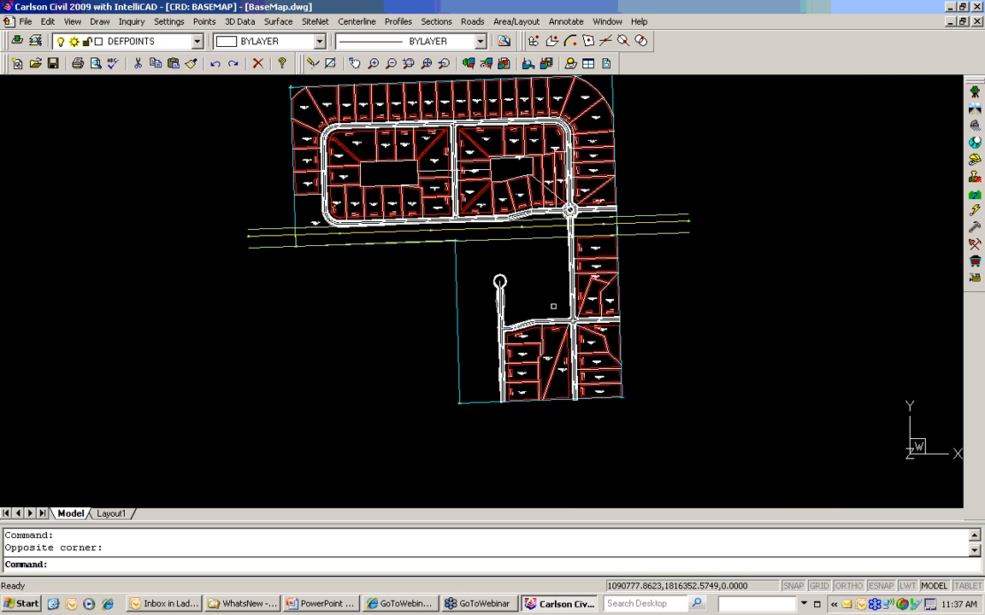
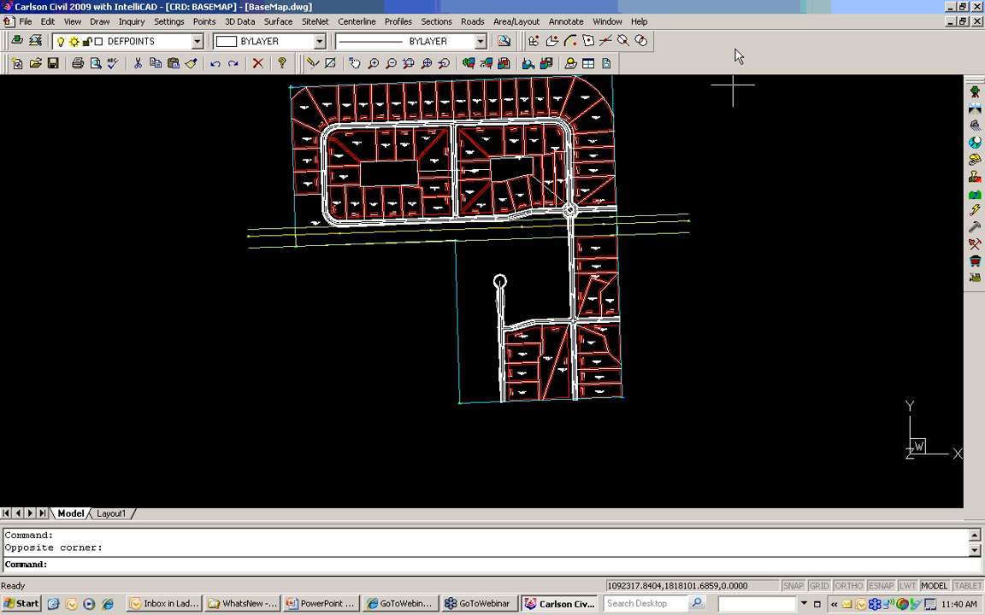
View the IntelliCAD version information and close it
mouse_move(723, 129)
middle_mouse_down()
mouse_move(712, 183)
mouse_move(714, 169)
middle_mouse_up()
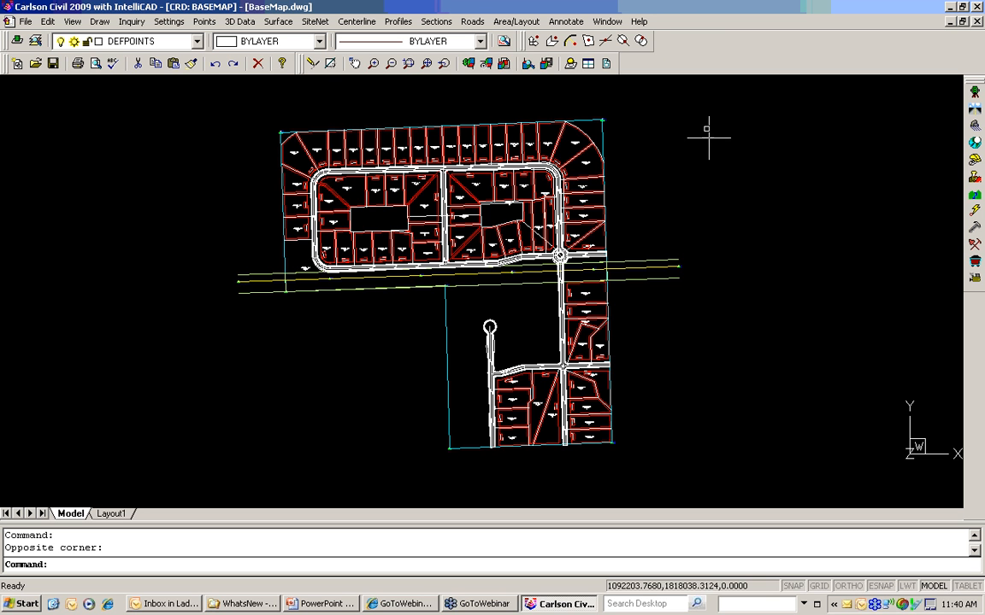
left_click(639, 22)
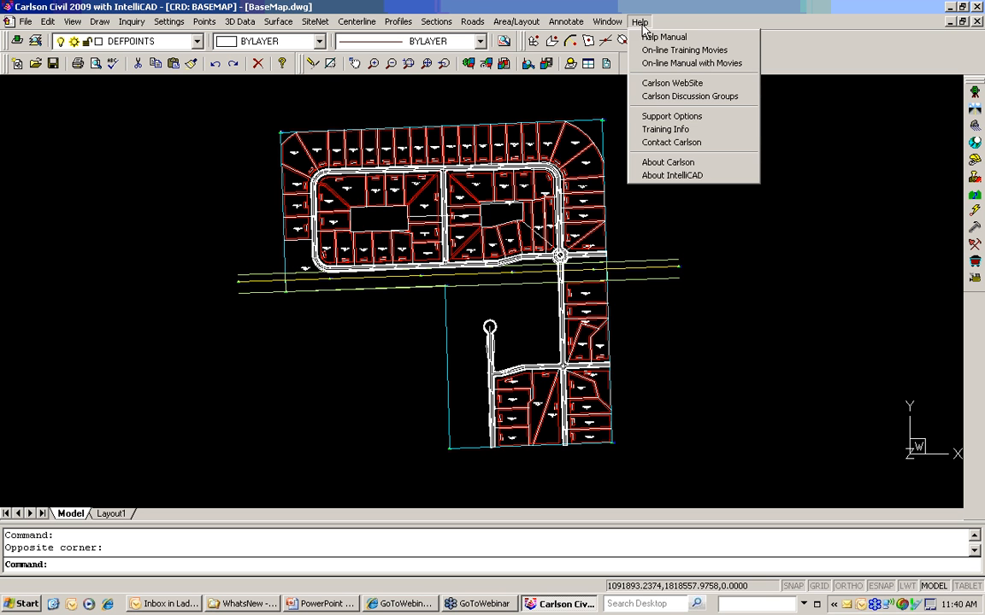
left_click(672, 175)
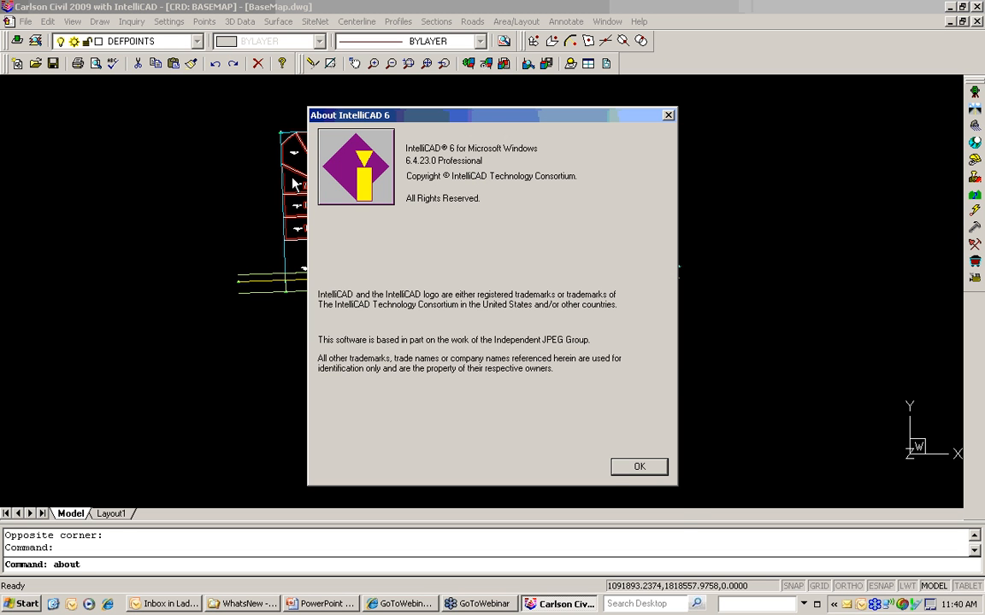
left_click(643, 469)
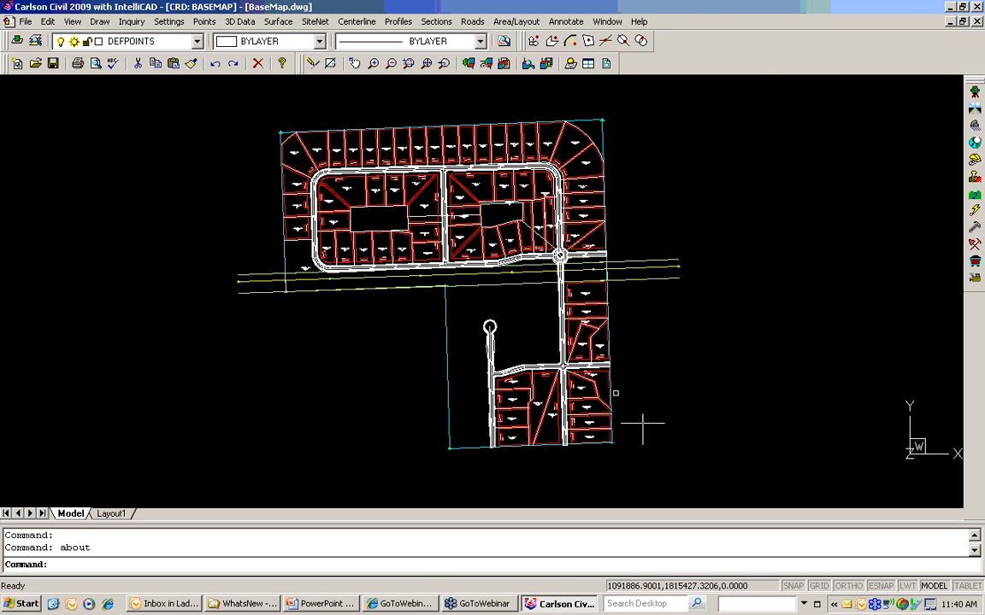
Make a new current layer named One with the command-line Layer command
scroll(523, 315, "up", 5)
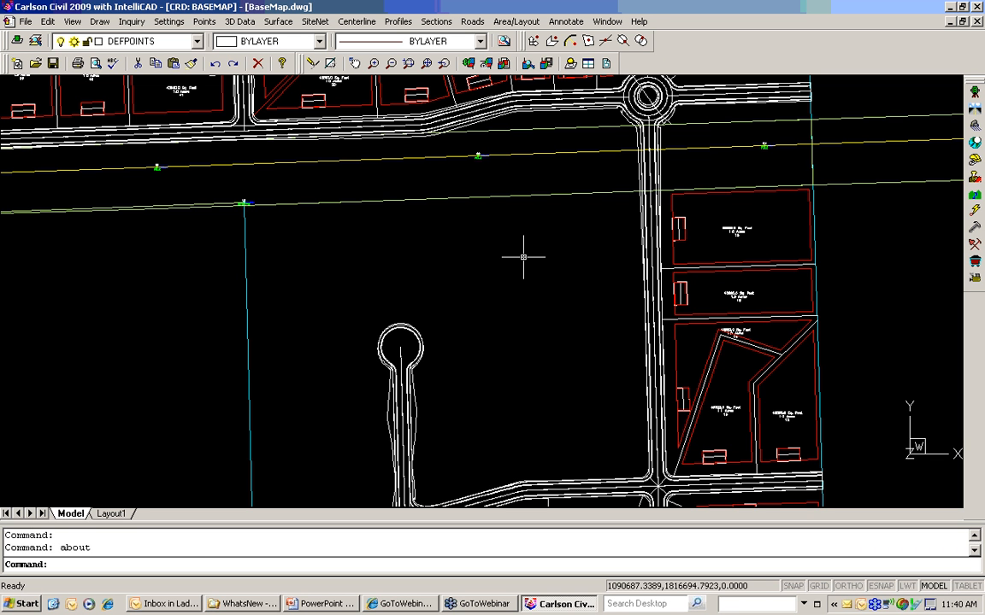
type("-la")
key("Return")
type("m")
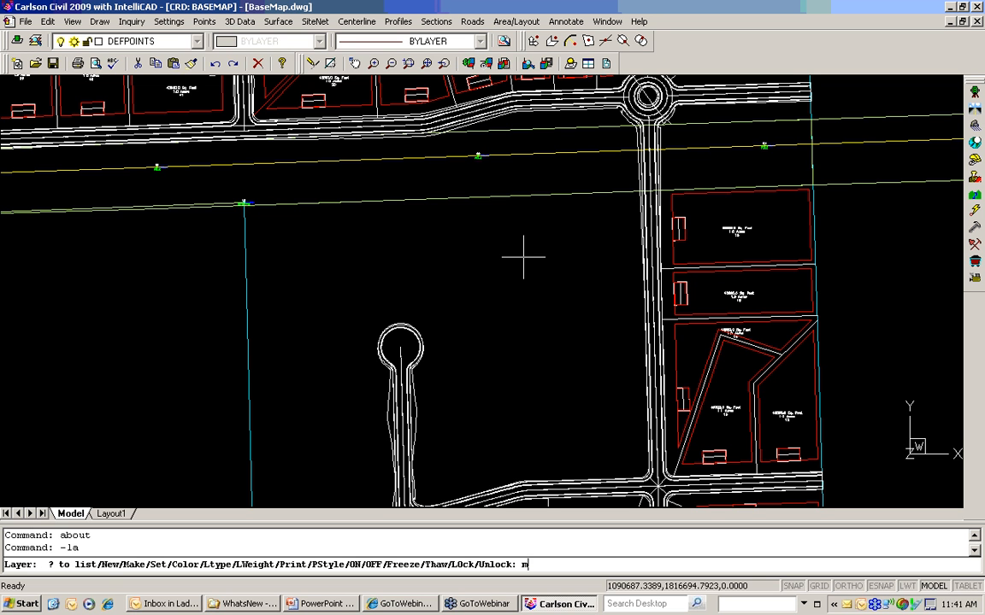
key("Return")
type("One")
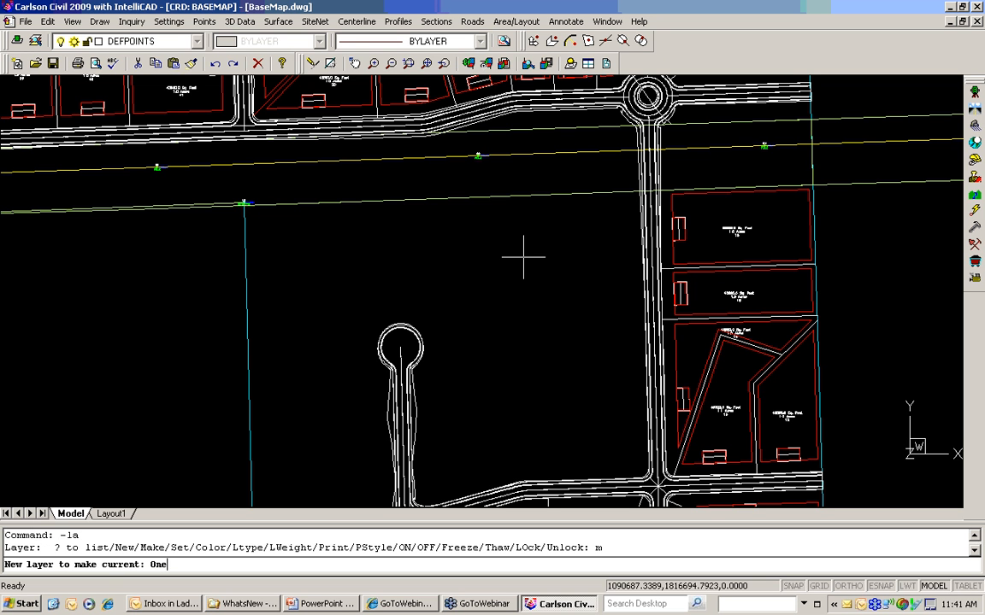
key("Return")
Make two further layers named Two and Three, leaving Three as the current layer
type("M")
key("Return")
type("Two")
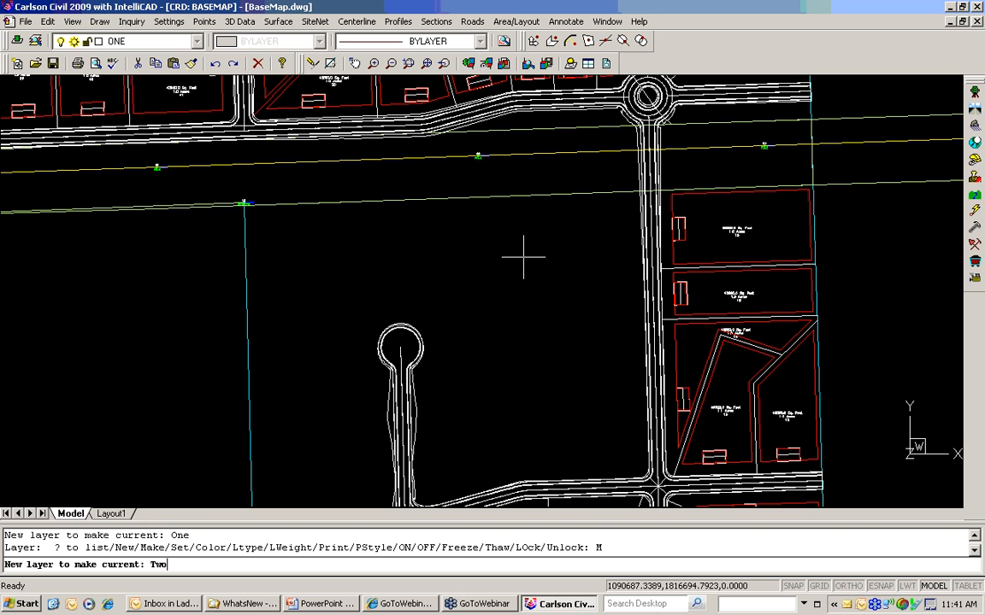
key("Return")
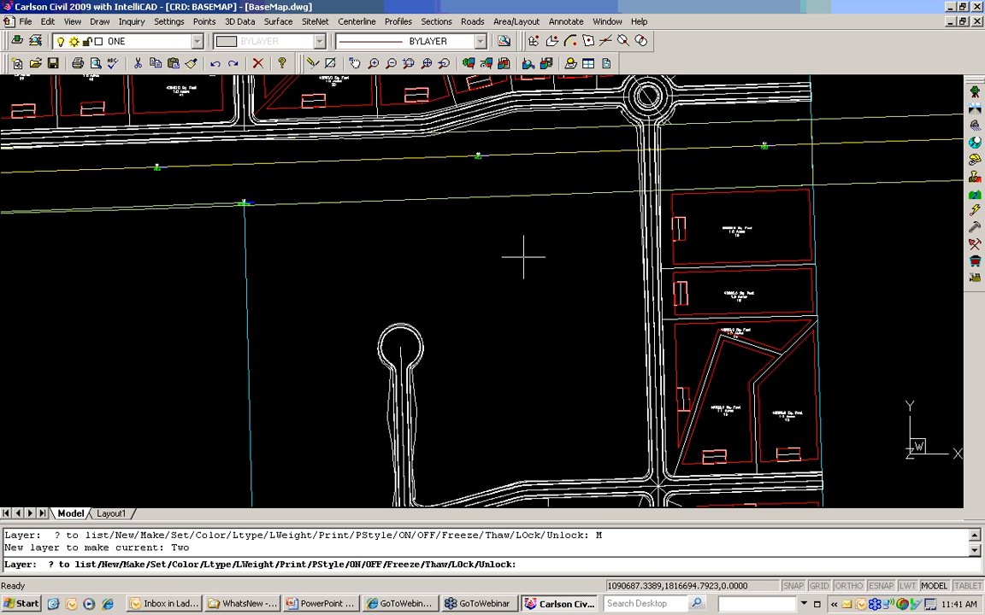
type("m")
key("Return")
type("Three")
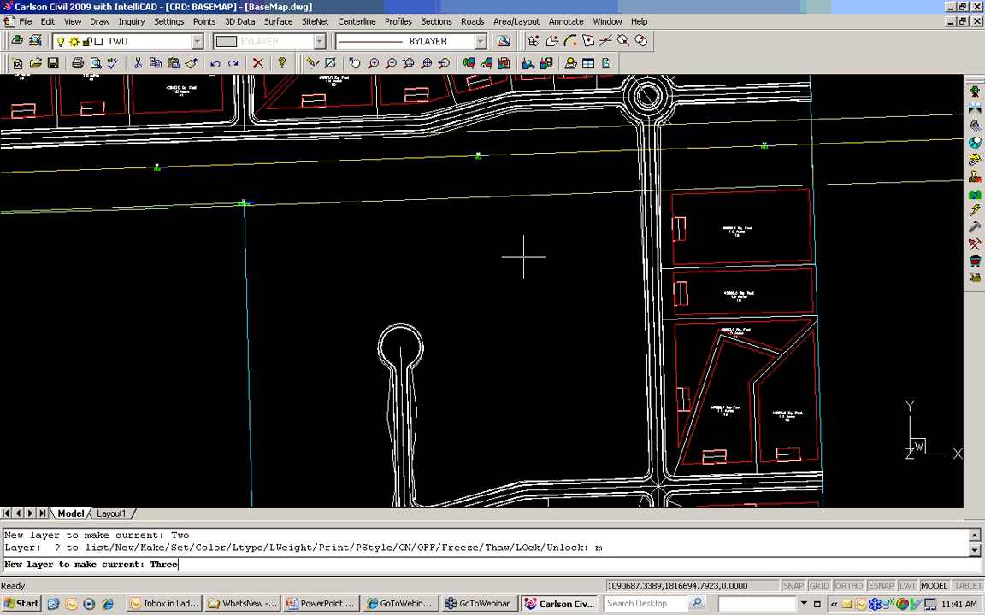
key("Return")
key("Return")
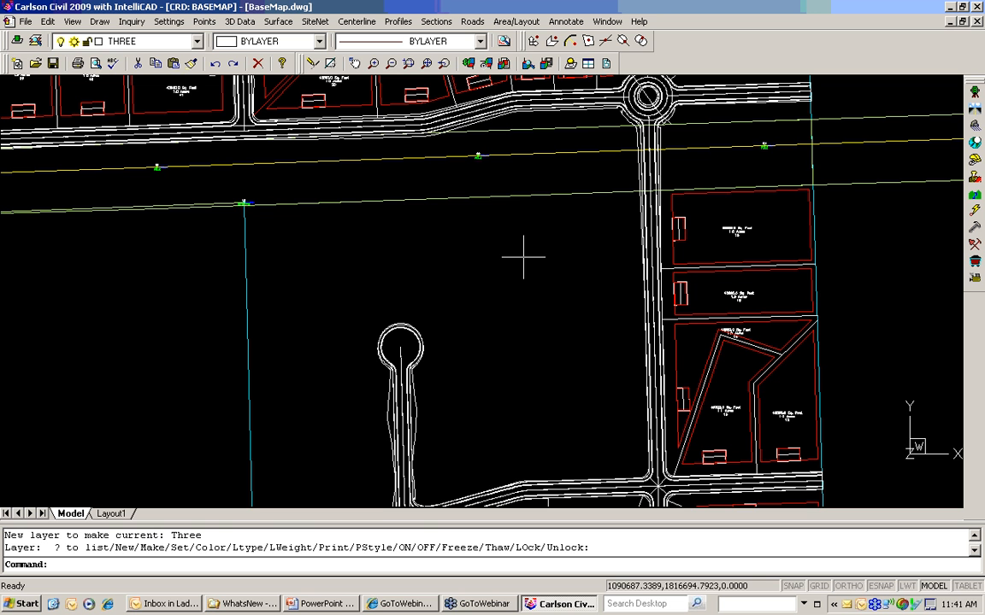
Draw a small rectangle on layer Three in the empty area just northeast of the cul-de-sac
type("rectang")
key("Return")
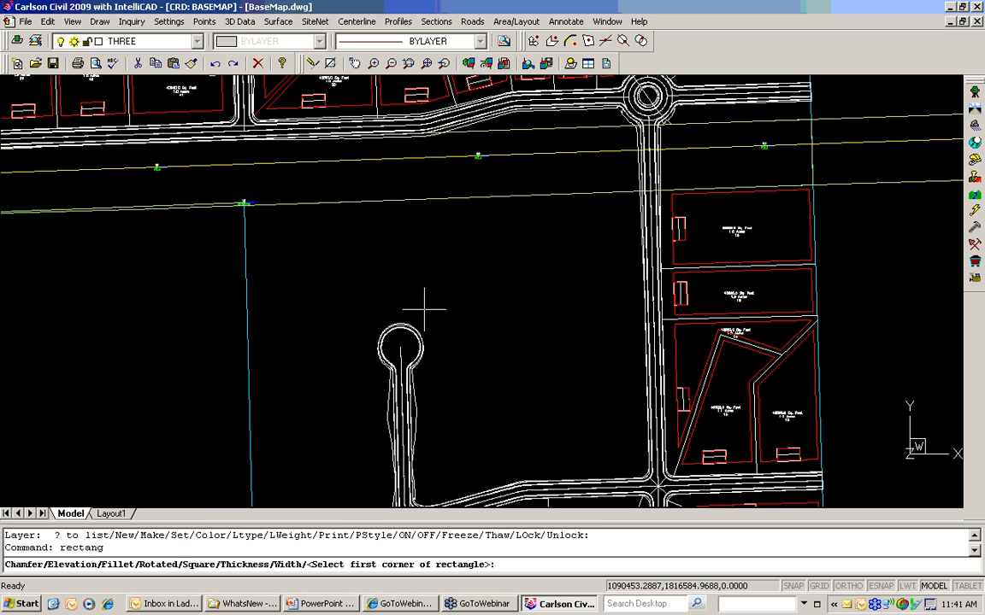
left_click(444, 315)
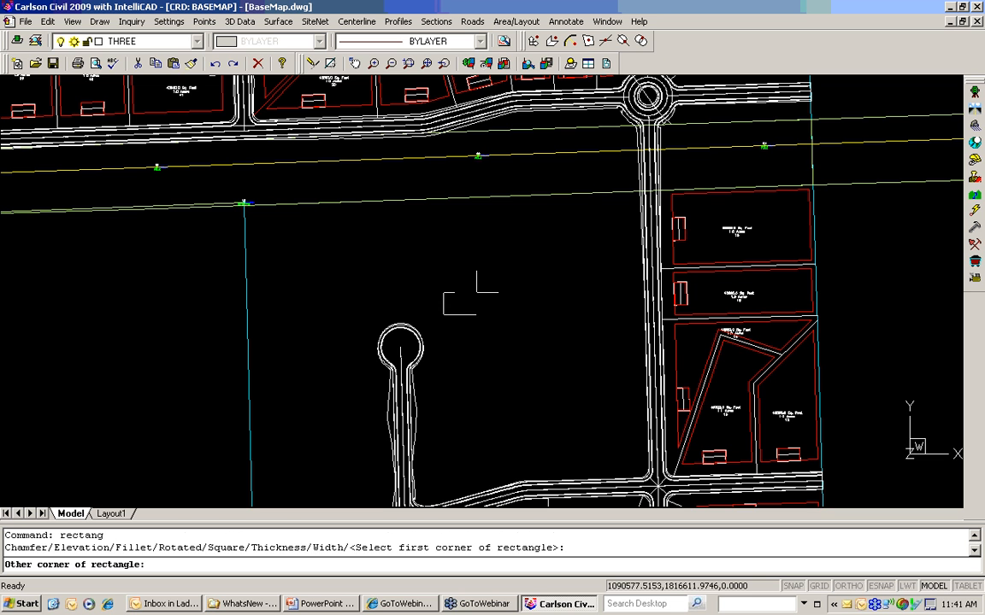
left_click(476, 293)
Array the small rectangle in a rectangular pattern of 3 rows and 3 columns, using a spacing rectangle slightly larger than the rectangle itself
type("ar")
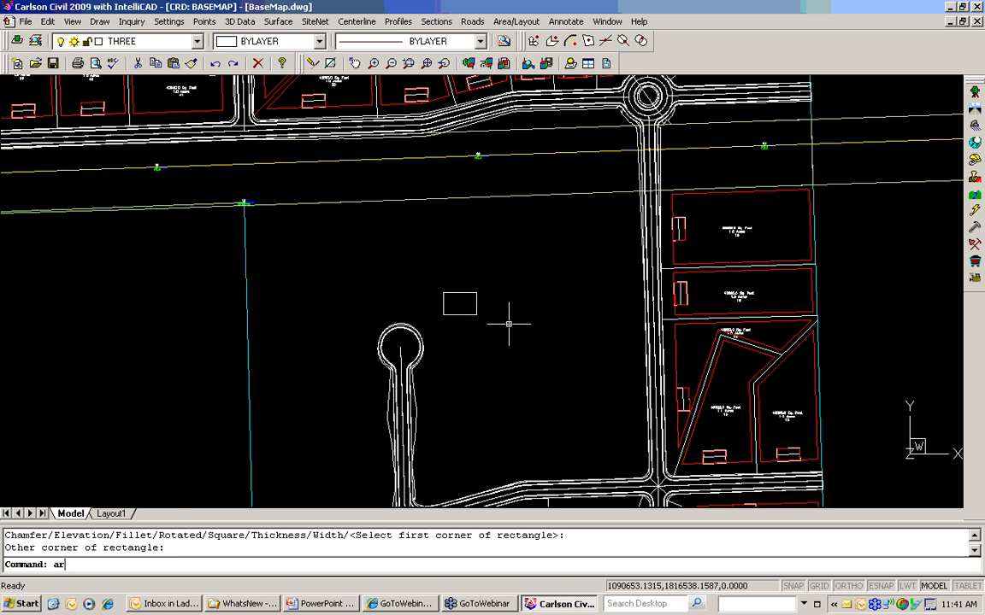
type("ray")
key("Return")
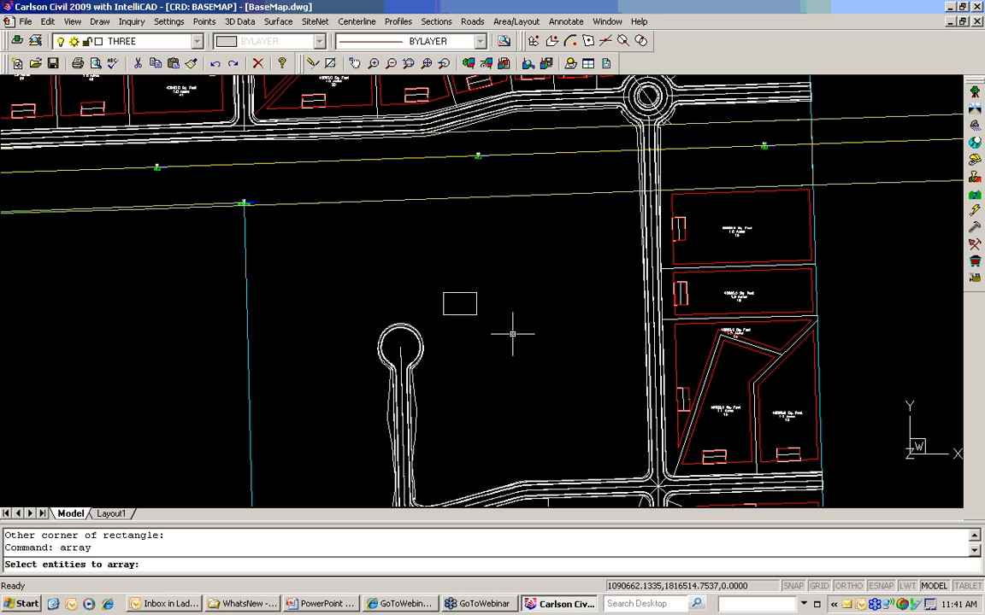
left_click(454, 316)
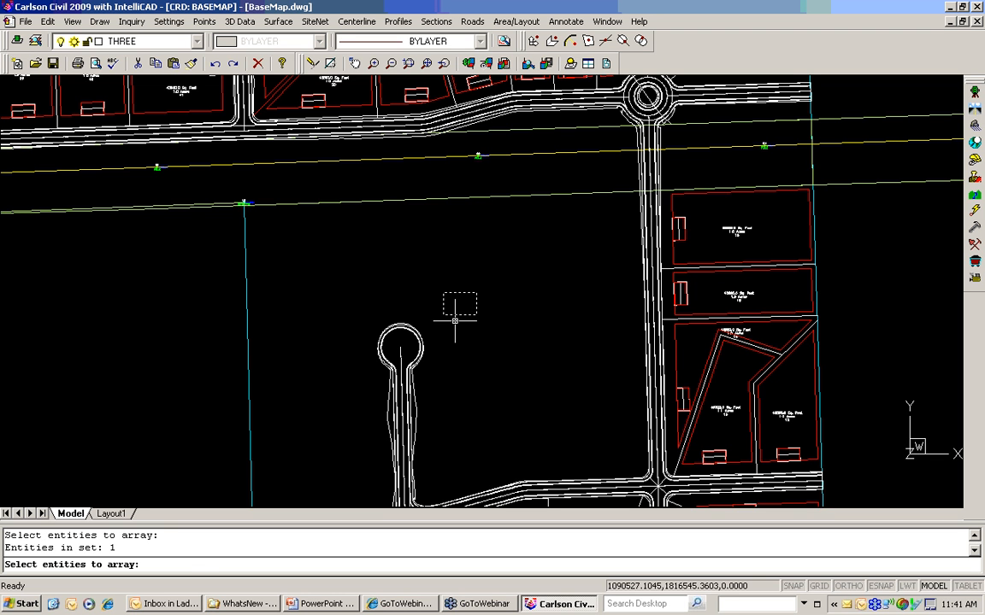
key("Return")
key("Return")
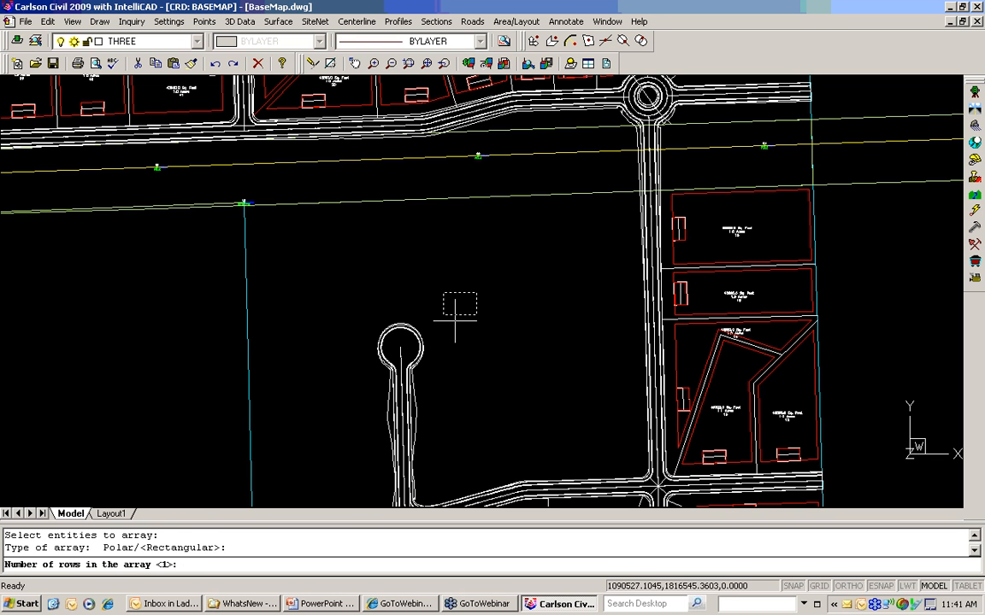
type("3")
key("Return")
type("3")
key("Return")
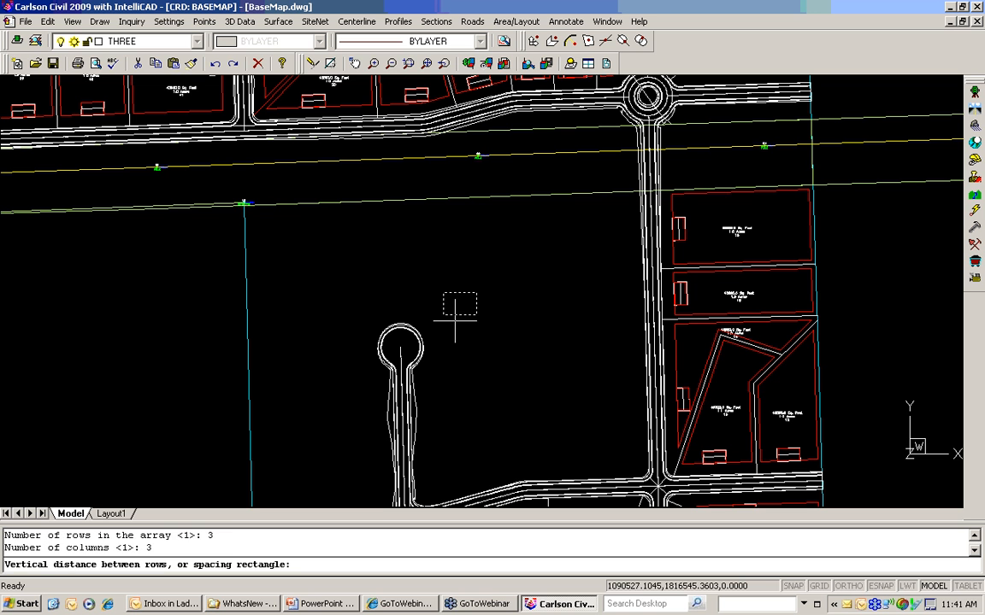
left_click(437, 315)
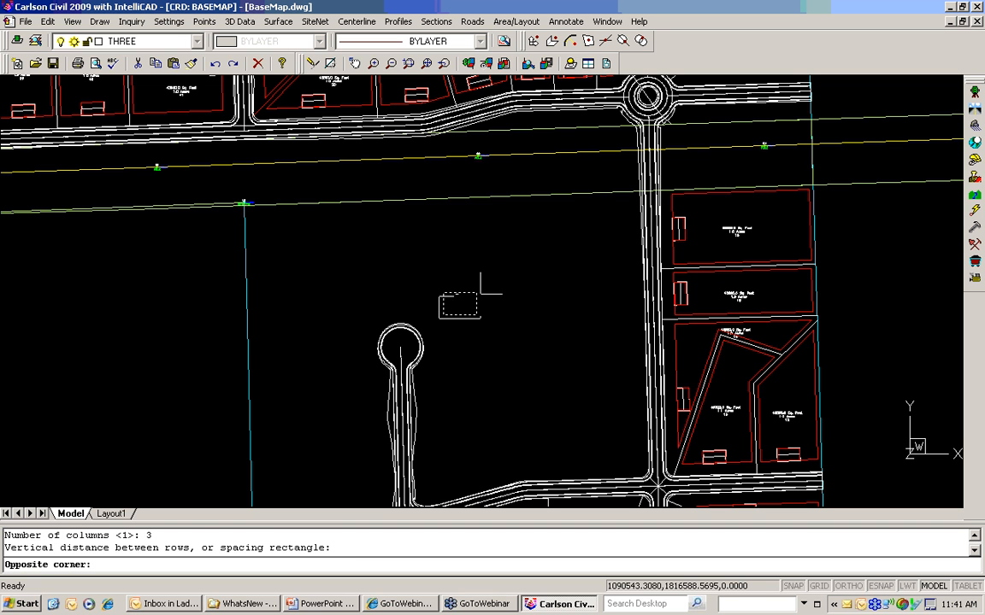
left_click(486, 278)
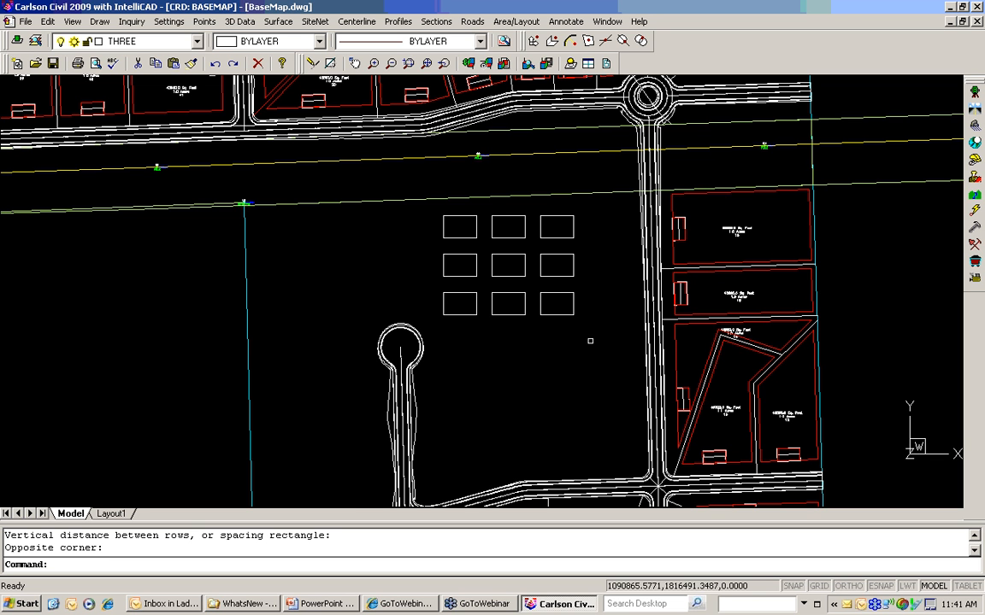
Change the layer of the three rectangles on the southwest-to-northeast diagonal of the array to One with chprop
type("chprop")
key("Return")
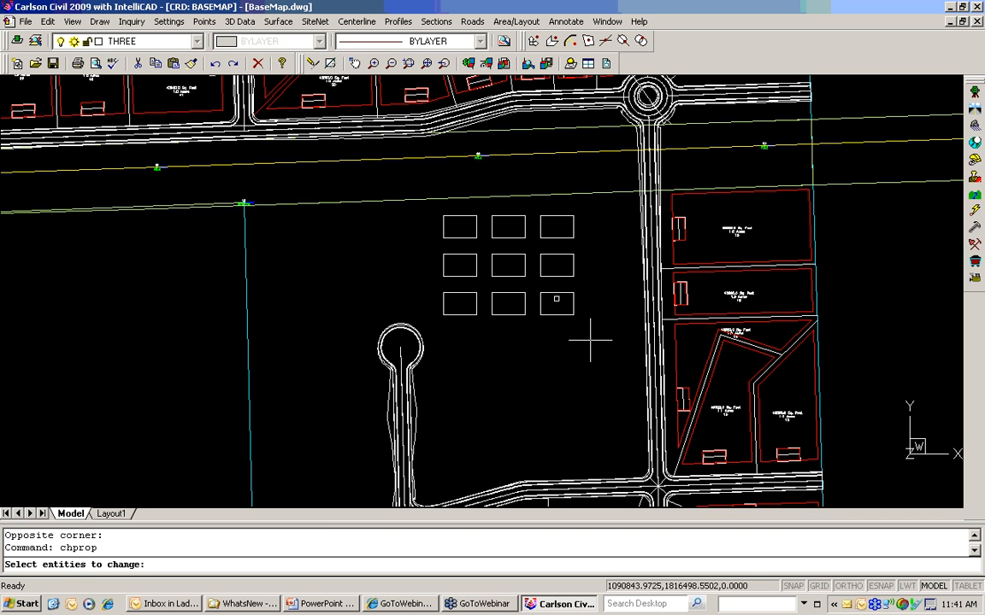
left_click(476, 294)
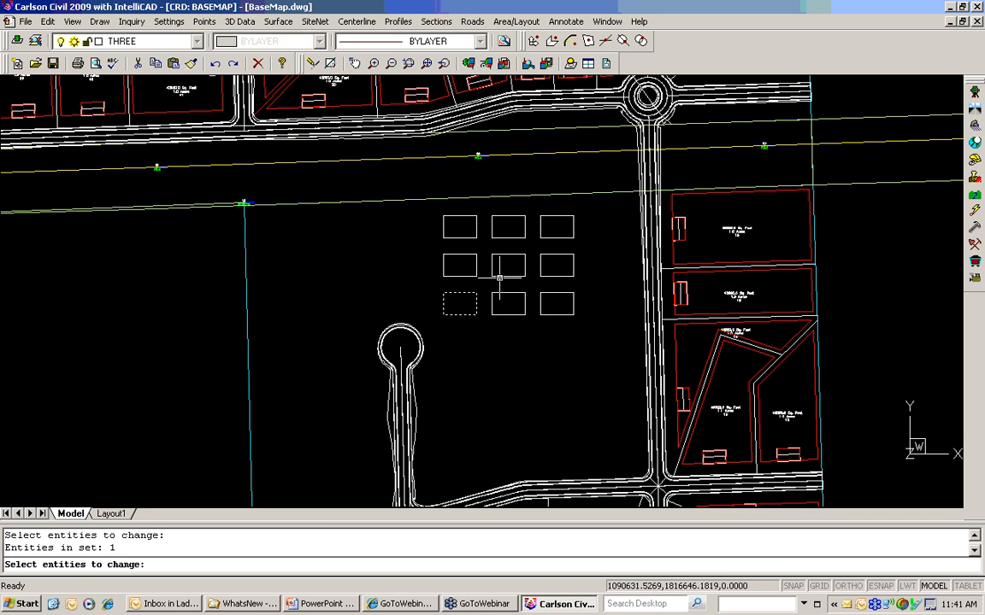
left_click(525, 259)
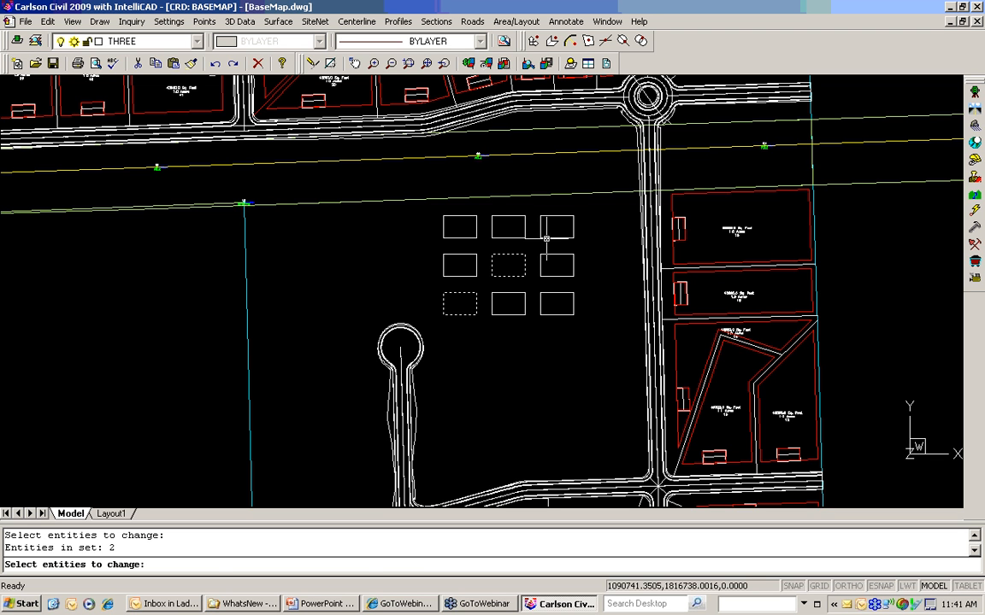
left_click(547, 238)
key("Return")
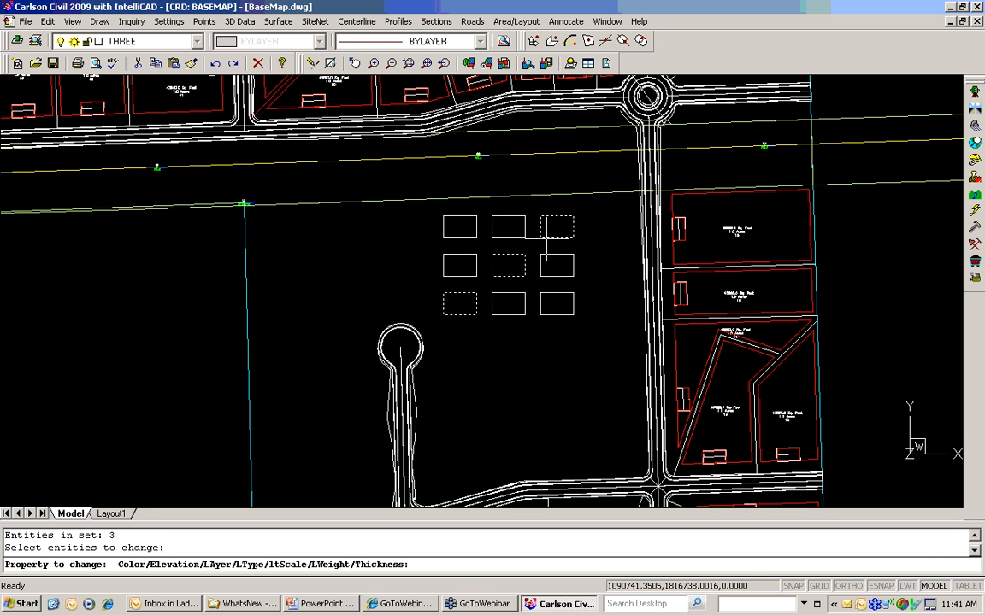
type("la")
key("Return")
type("one")
key("Return")
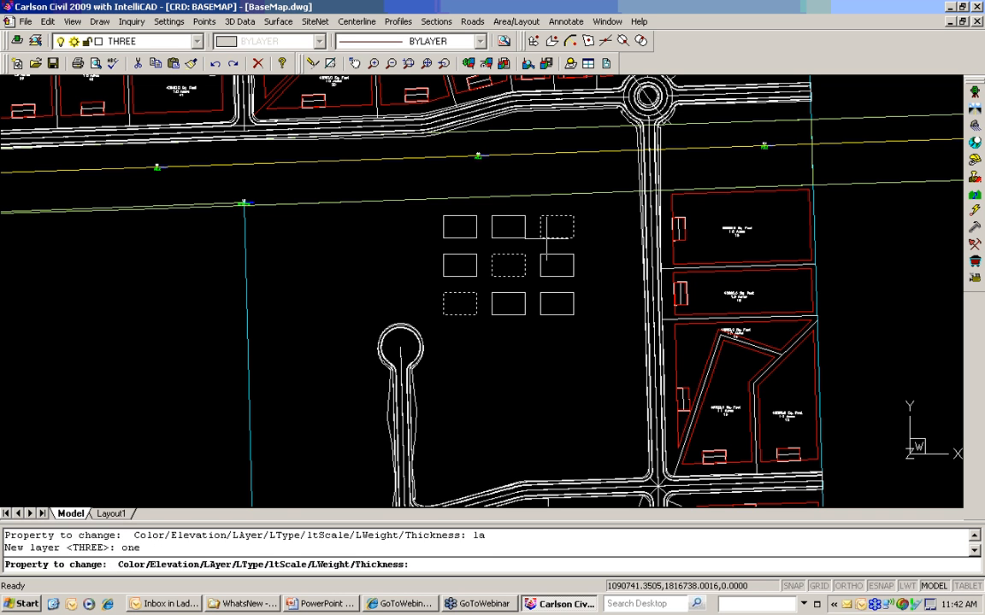
key("Return")
Change the layer of the four rectangles at the middle of each side of the array to Two with chprop
type("chprop")
key("Return")
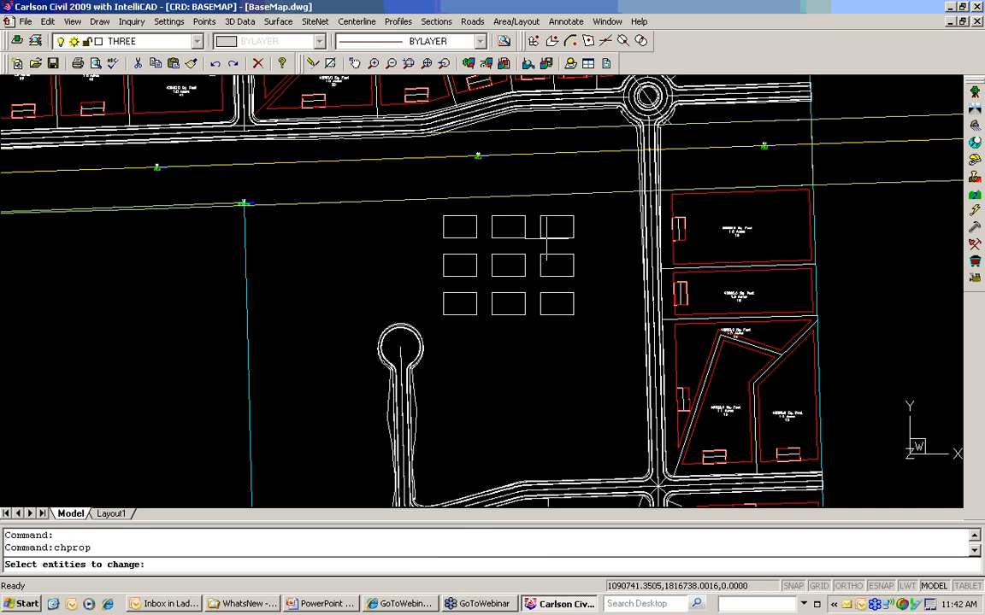
left_click(520, 315)
left_click(555, 255)
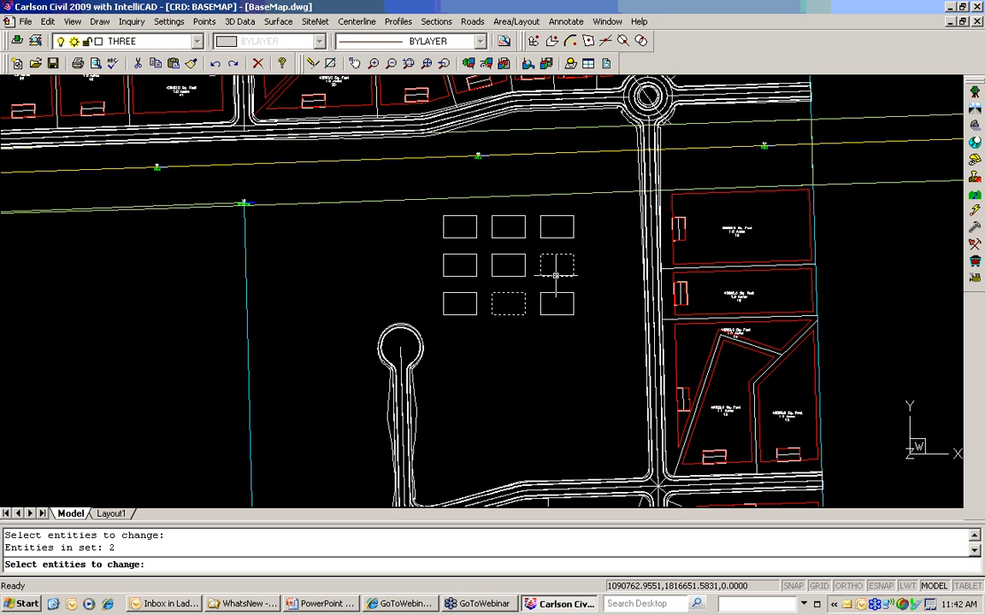
left_click(461, 254)
left_click(506, 234)
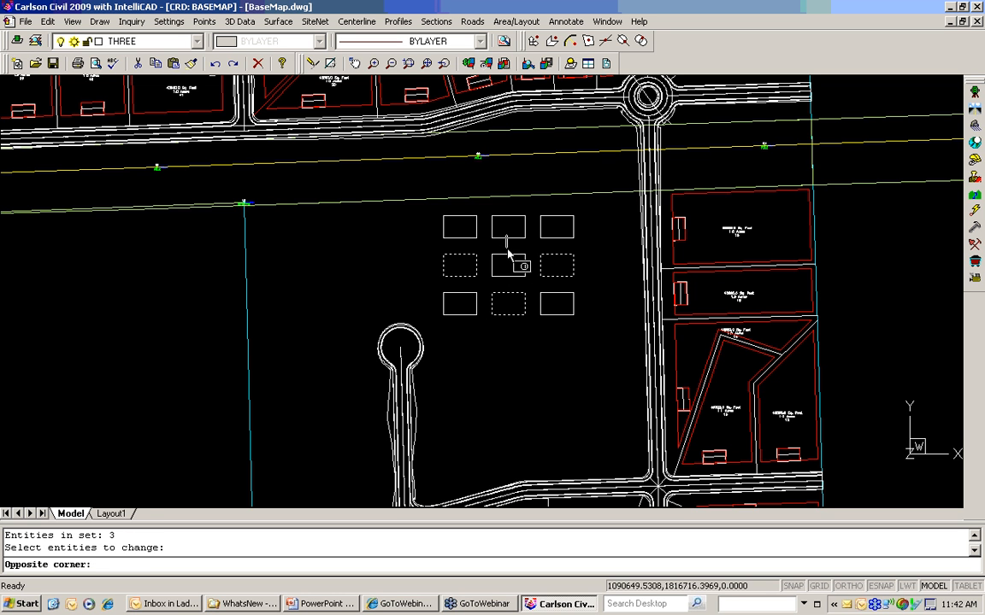
left_click(490, 238)
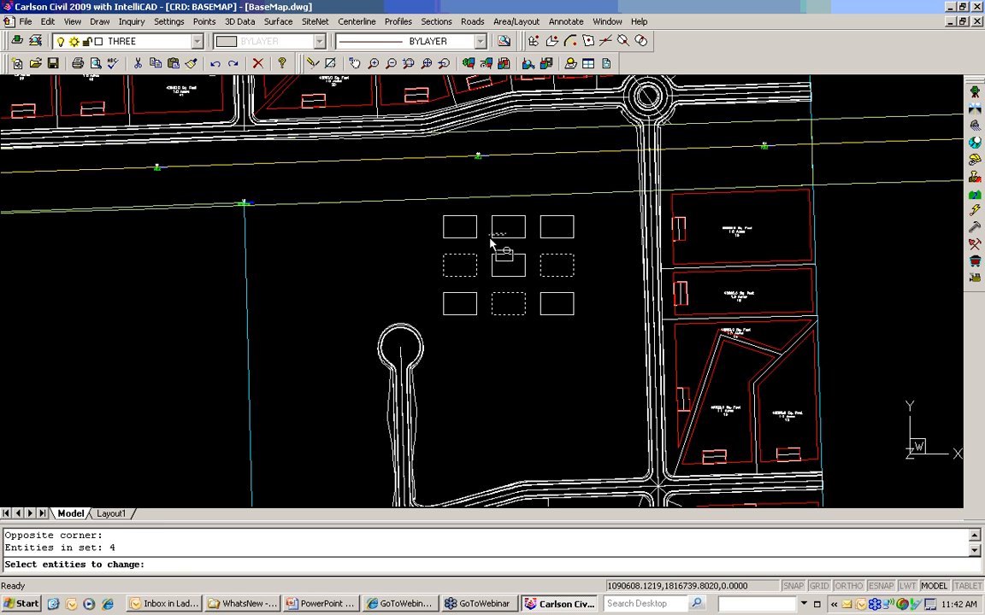
key("Return")
type("la")
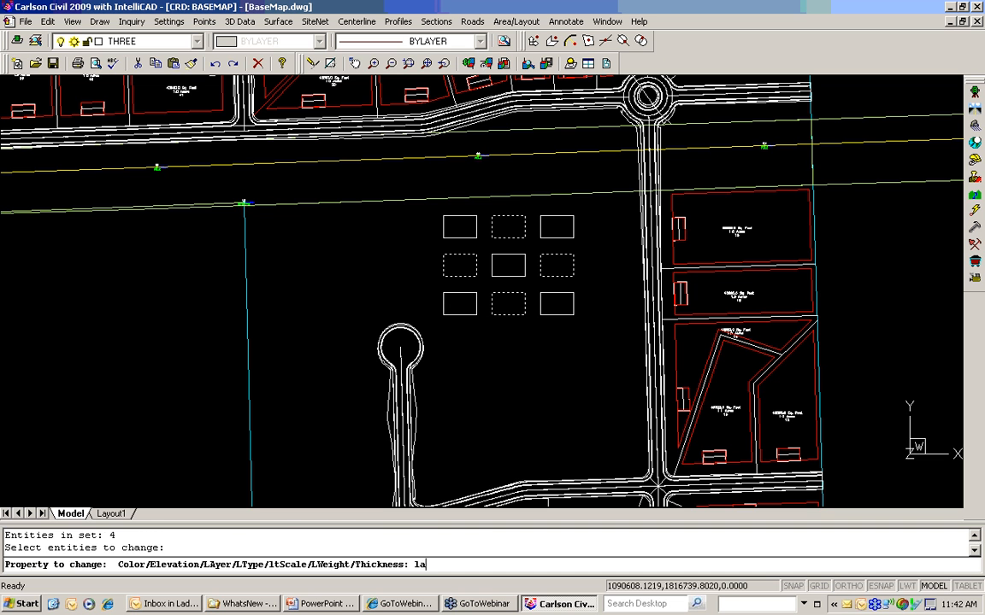
key("Return")
type("two")
key("Return")
key("Return")
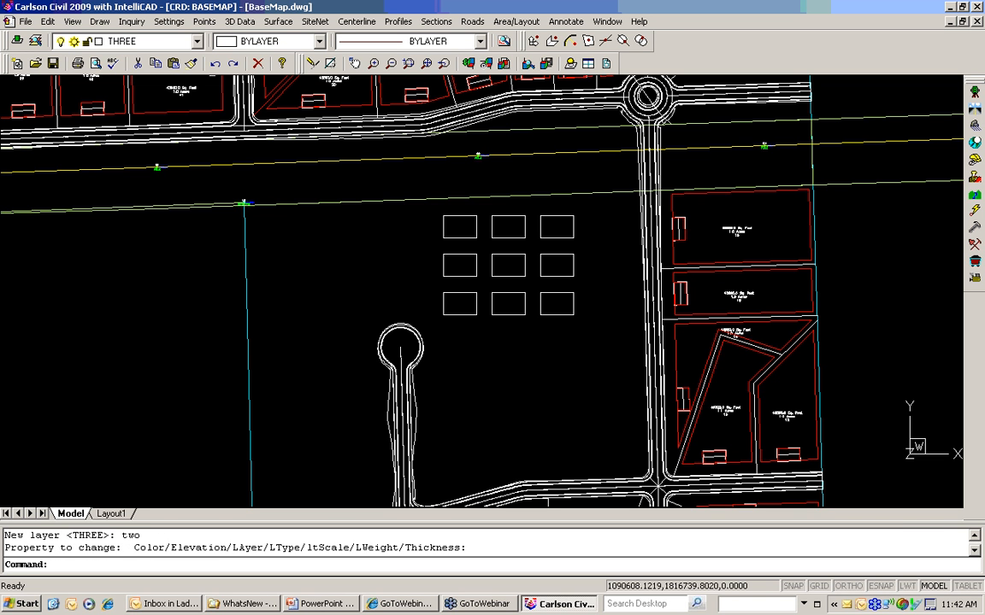
left_click(463, 238)
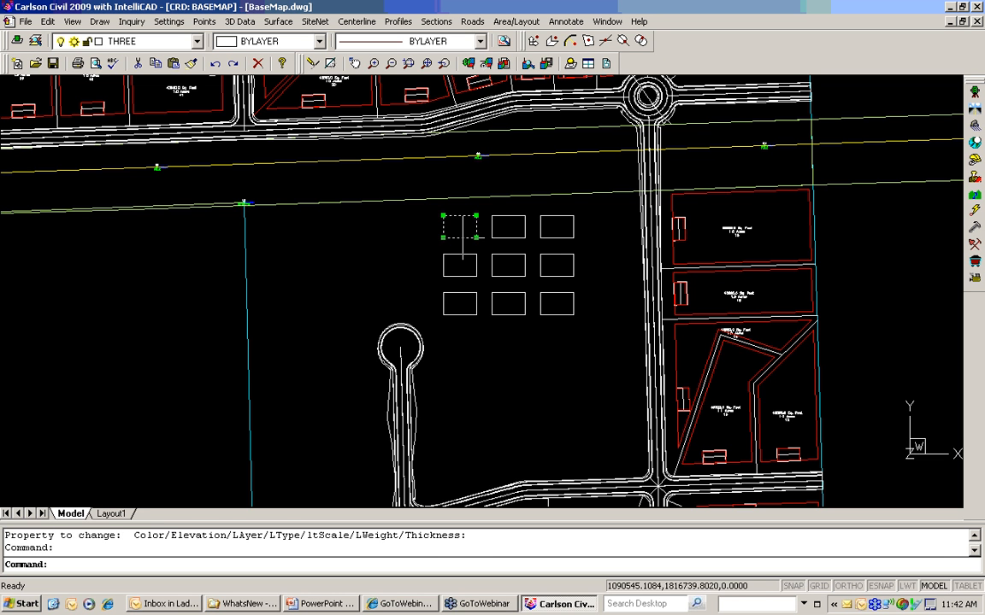
key("Escape")
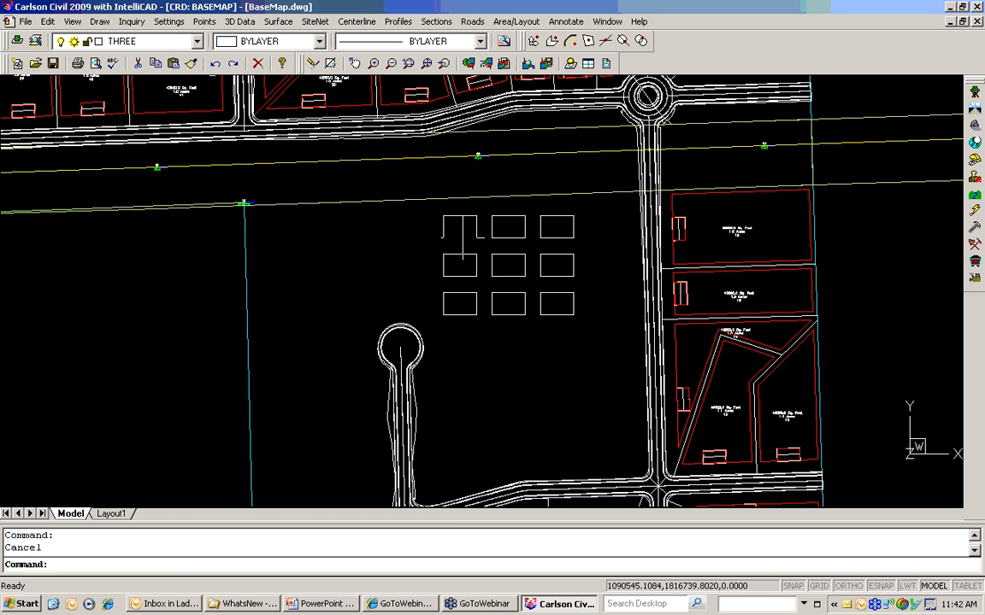
In the Design Pad Template's multiple pad processing order, remove the GRIDTEXT layer and move PAD to first place
left_click(286, 24)
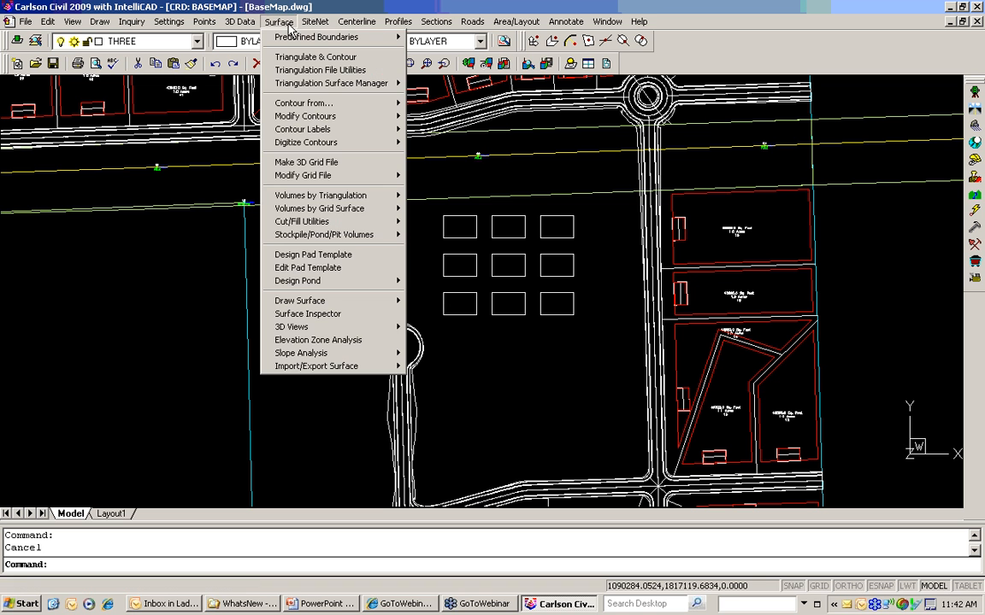
left_click(338, 254)
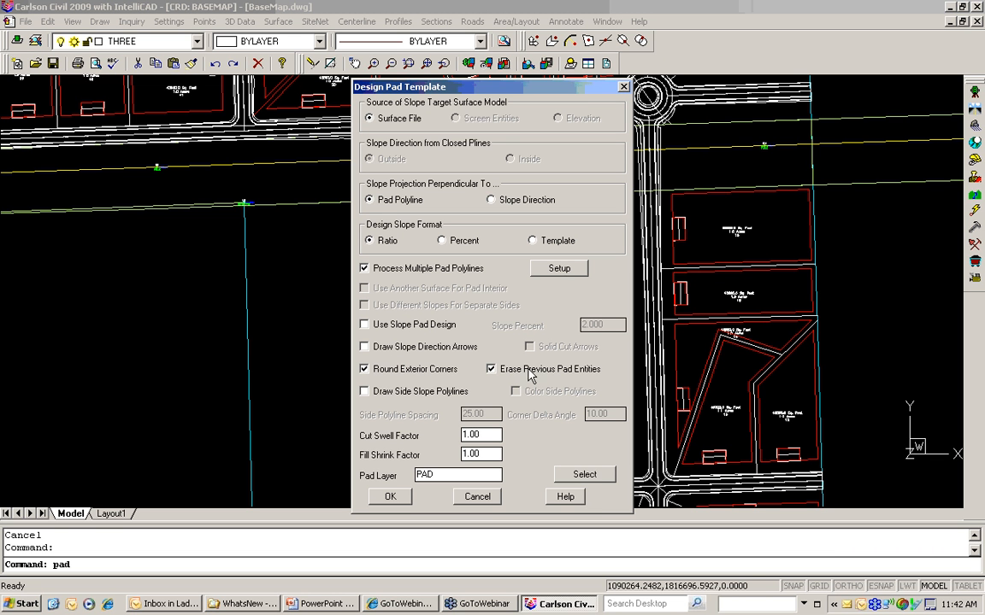
left_click(537, 271)
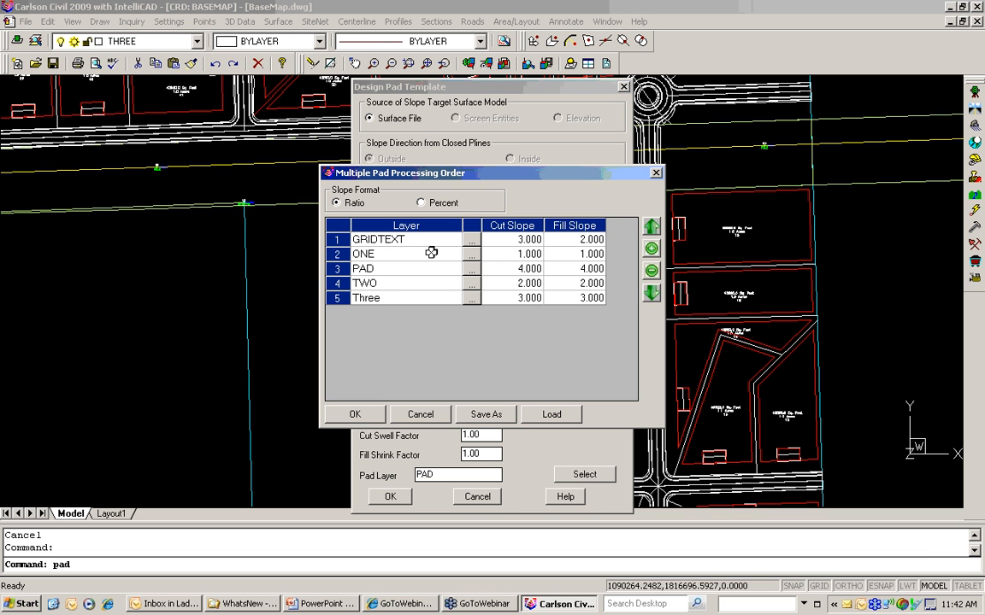
left_click(422, 253)
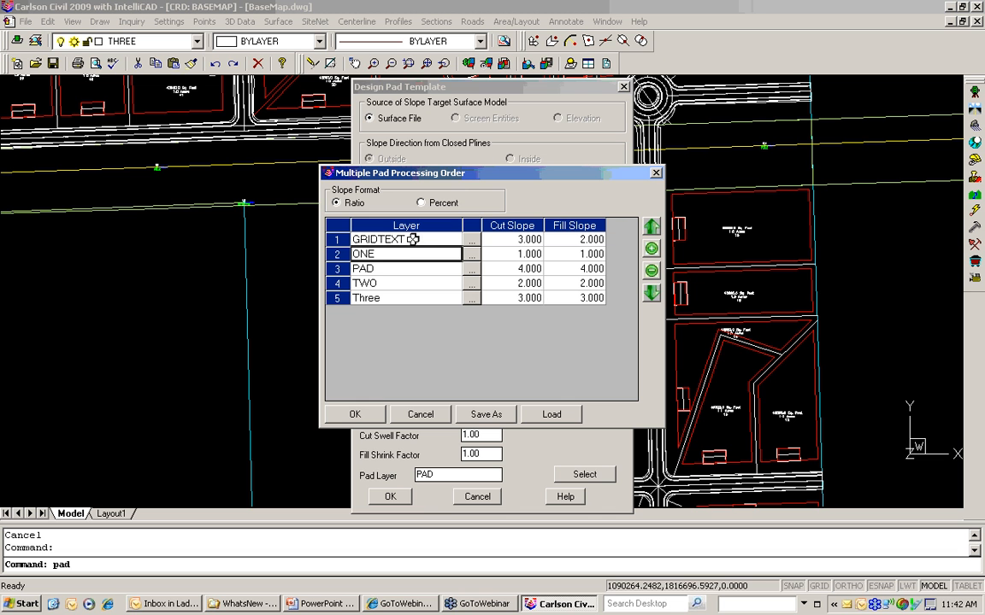
left_click(403, 240)
left_click(652, 270)
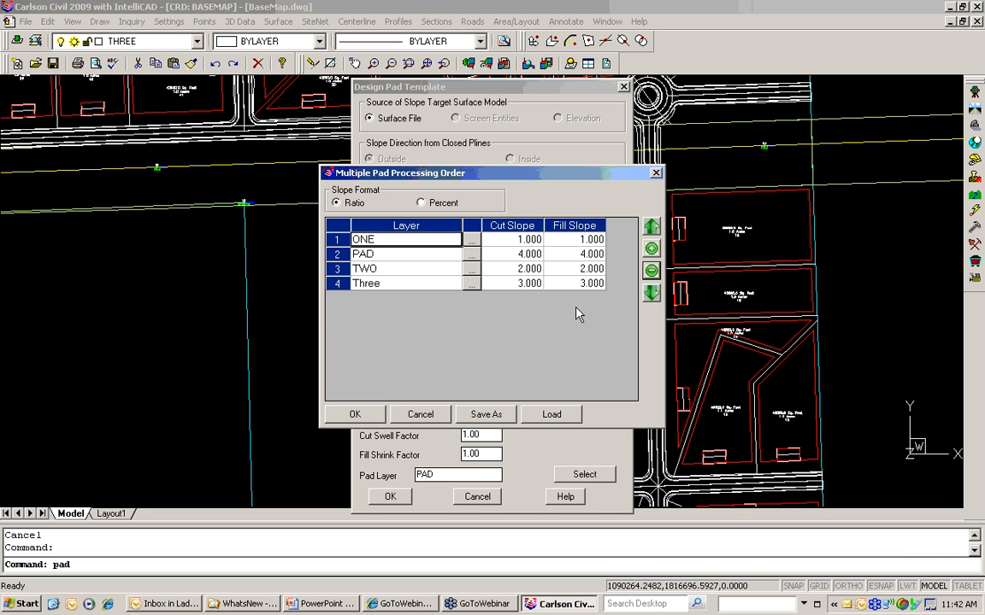
left_click(397, 256)
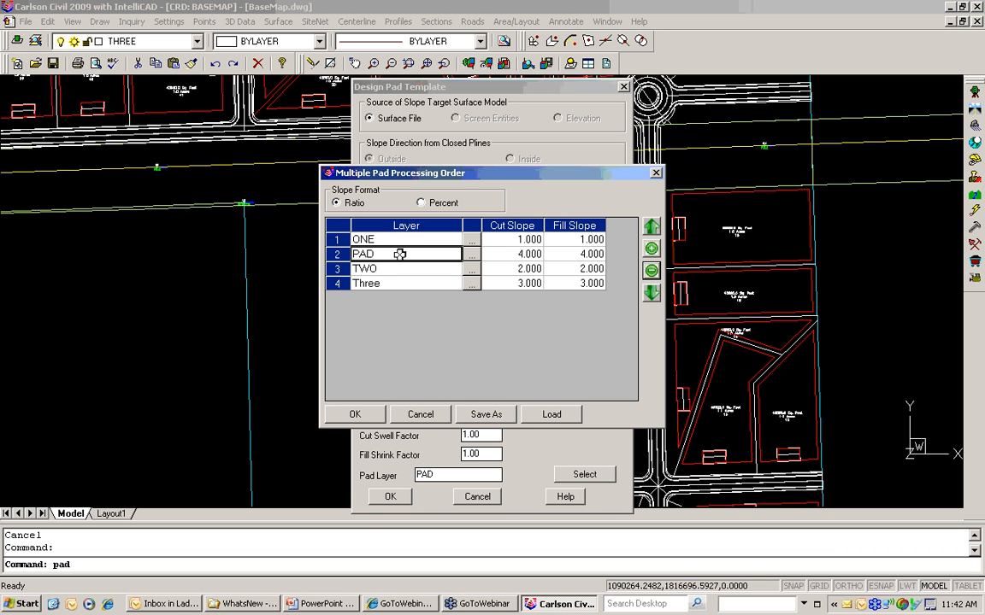
left_click(652, 227)
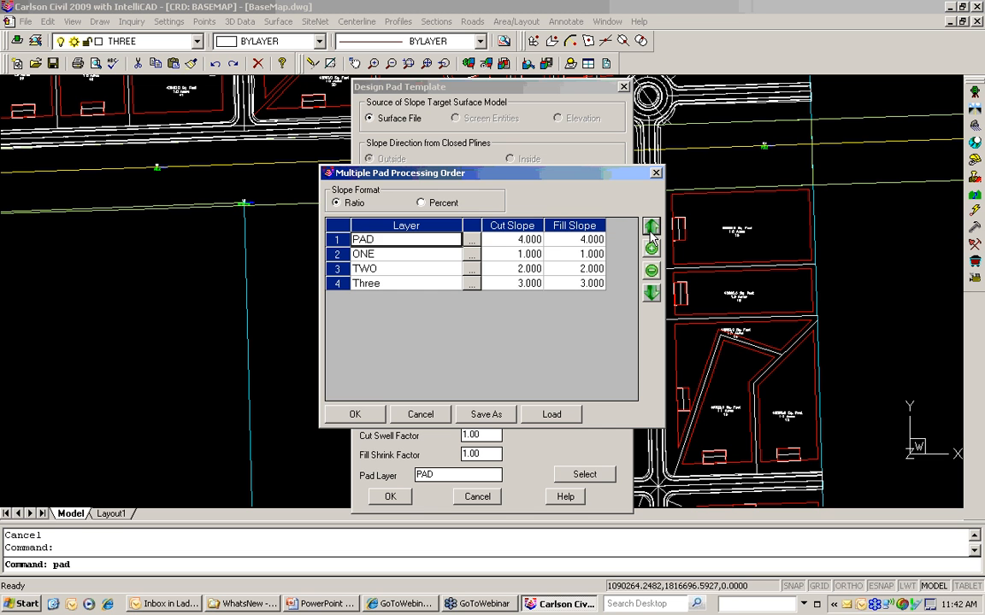
left_click(397, 255)
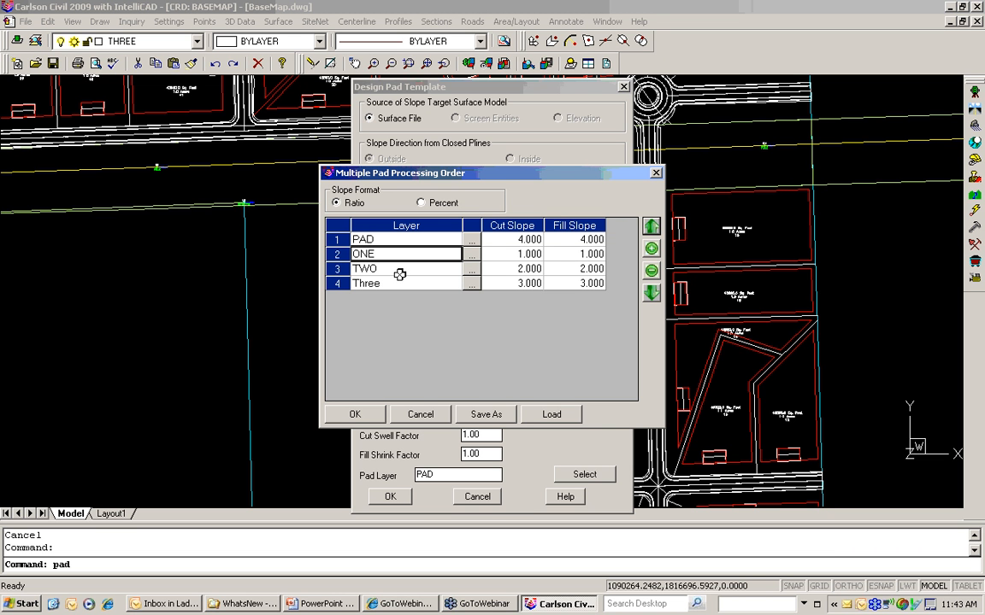
left_click(354, 414)
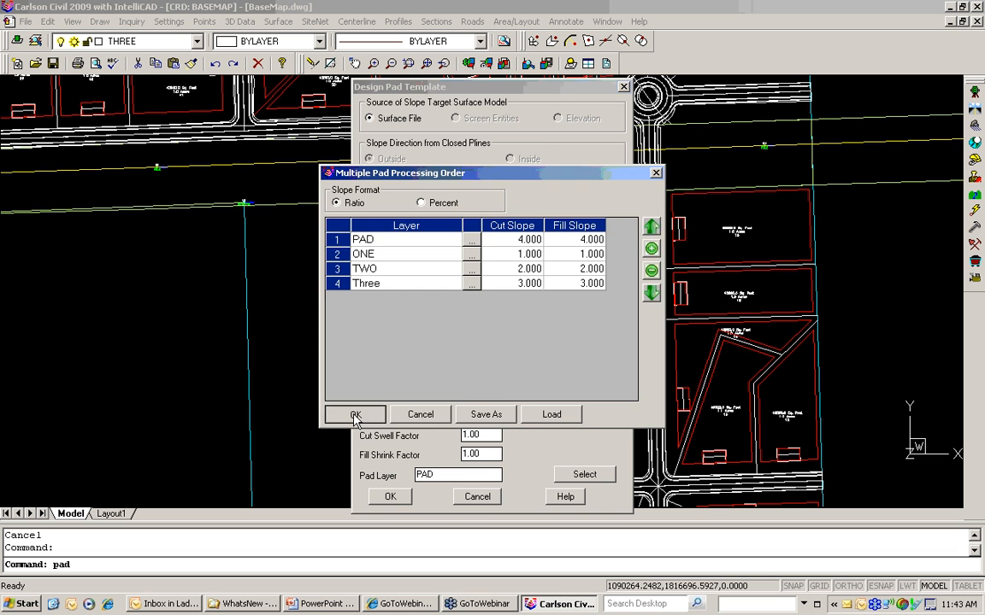
Accept the pad template settings and load MERGED.tin as the slope target surface
left_click(389, 499)
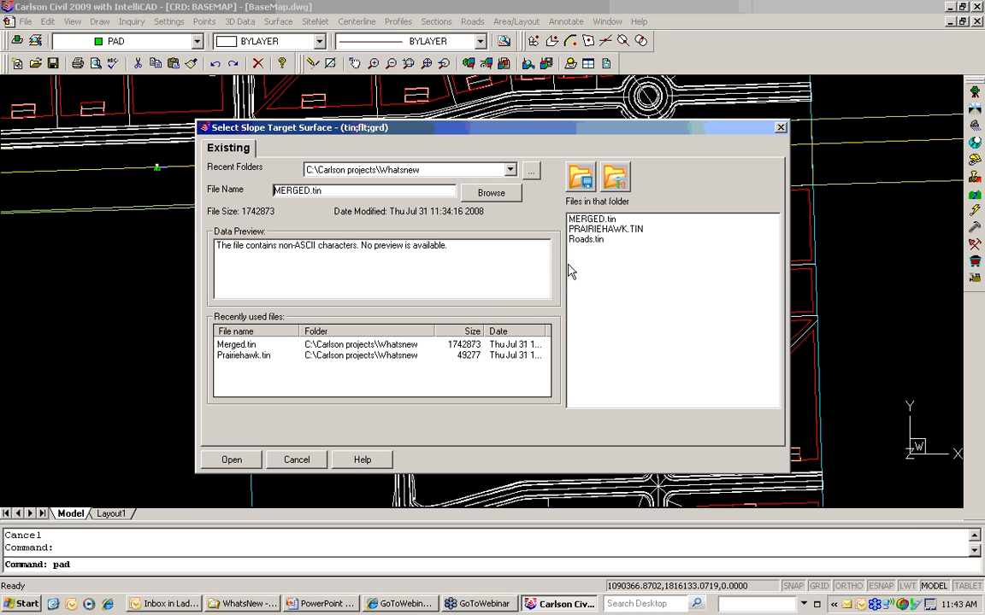
left_click(591, 219)
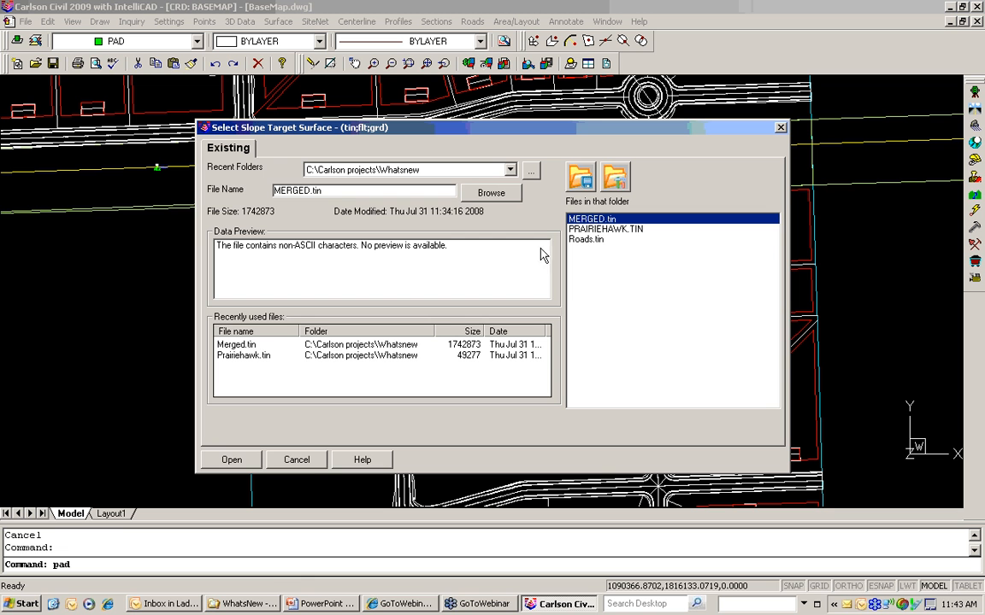
left_click(231, 460)
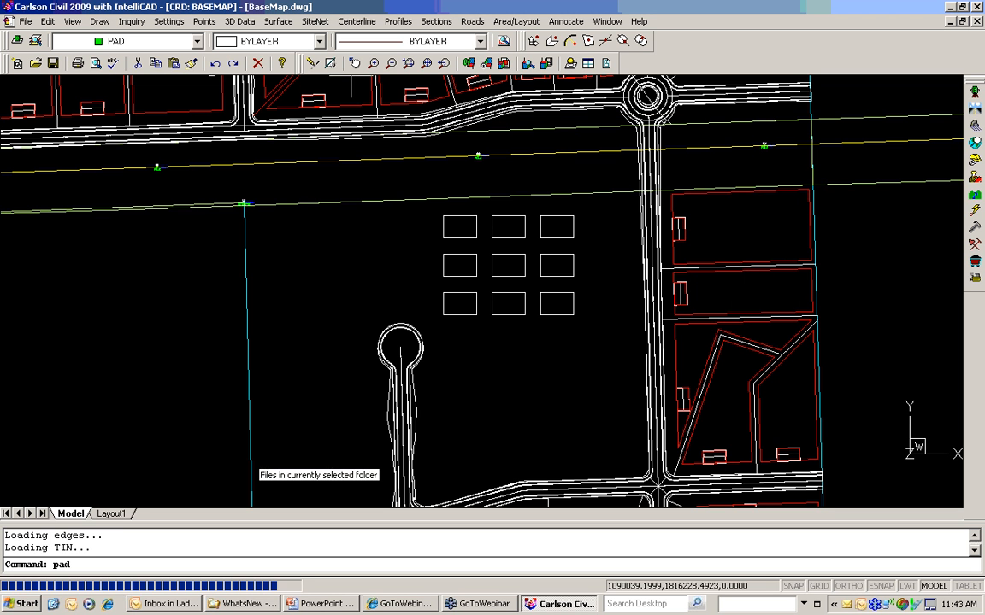
Select all nine arrayed rectangles as pad polylines and set the northeast pad's elevation to 712
left_click(426, 323)
left_click(593, 212)
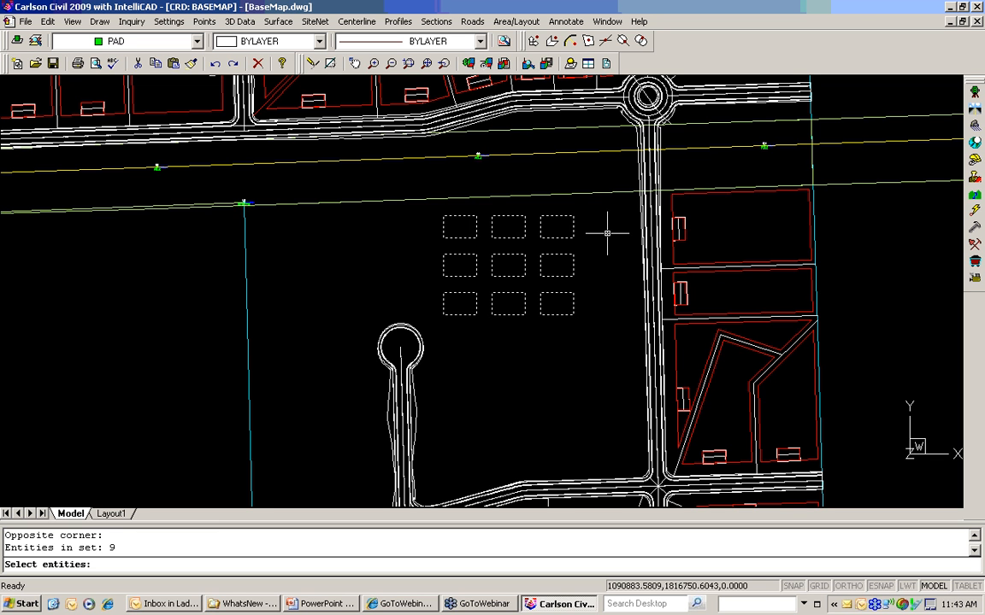
key("Return")
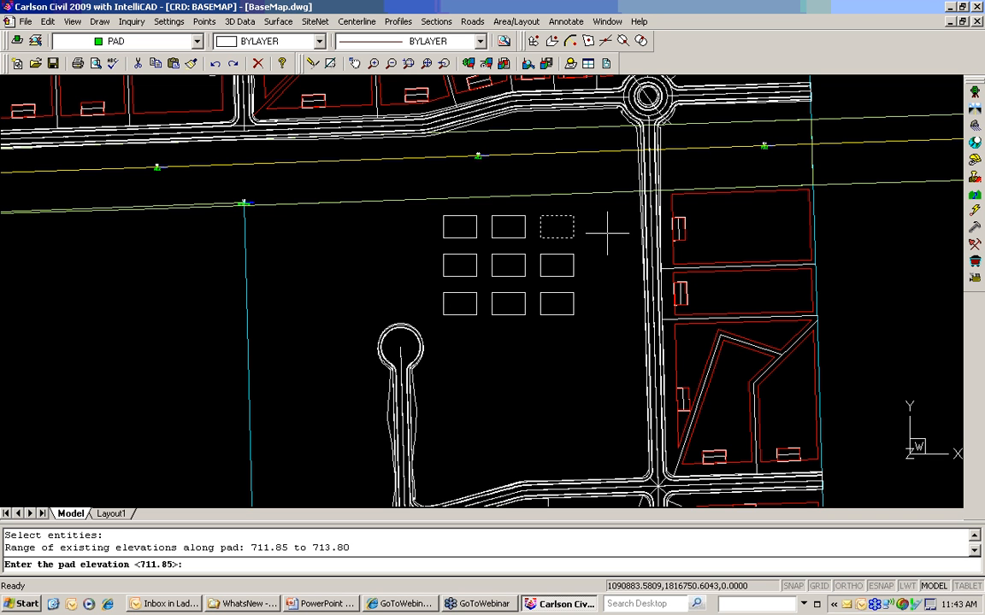
type("712")
key("Return")
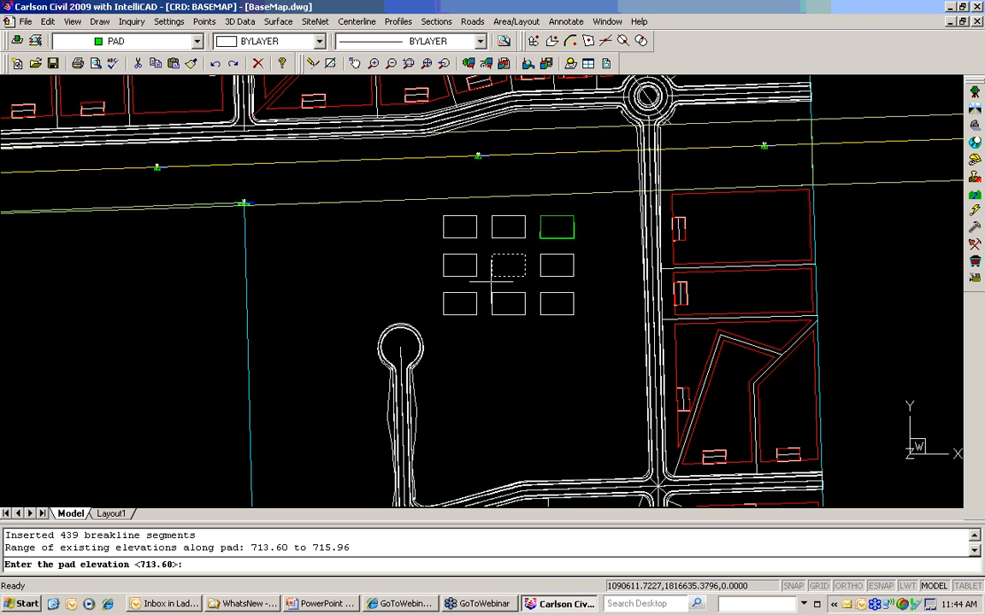
Set the centre pad's elevation to 708 and enter the design elevation for the southwest pad
type("708")
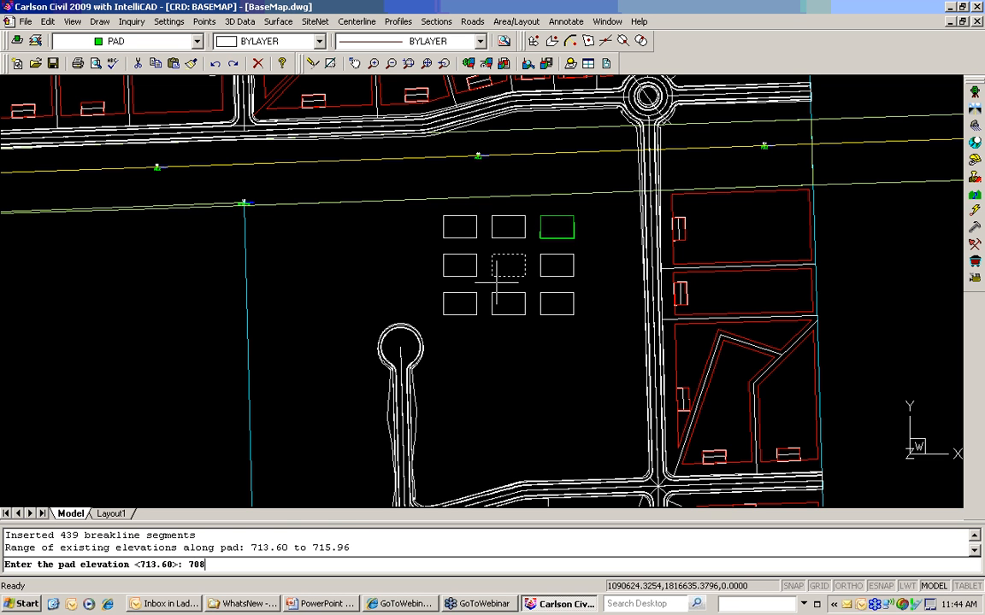
key("Return")
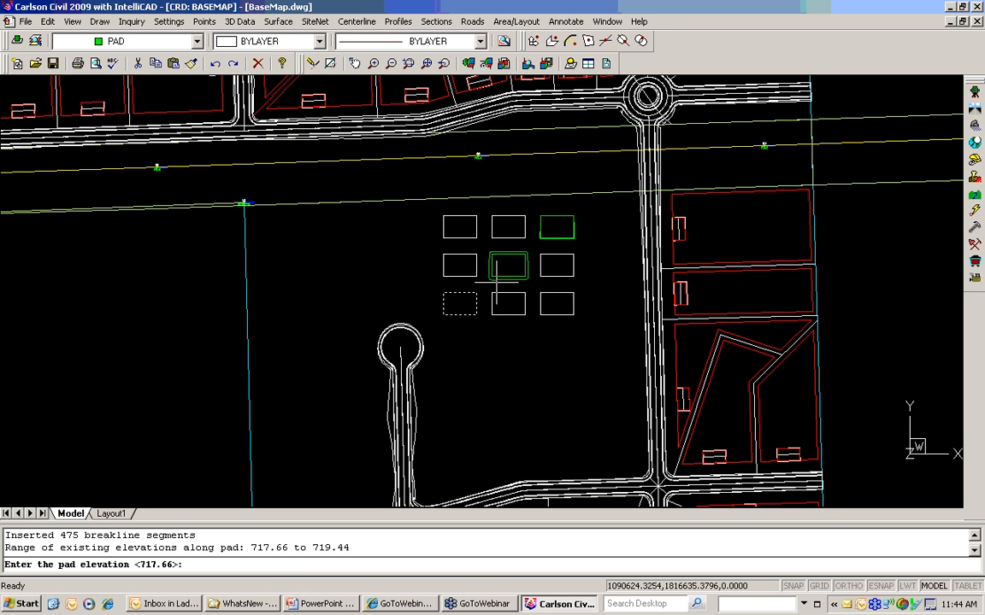
type("708")
key("Return")
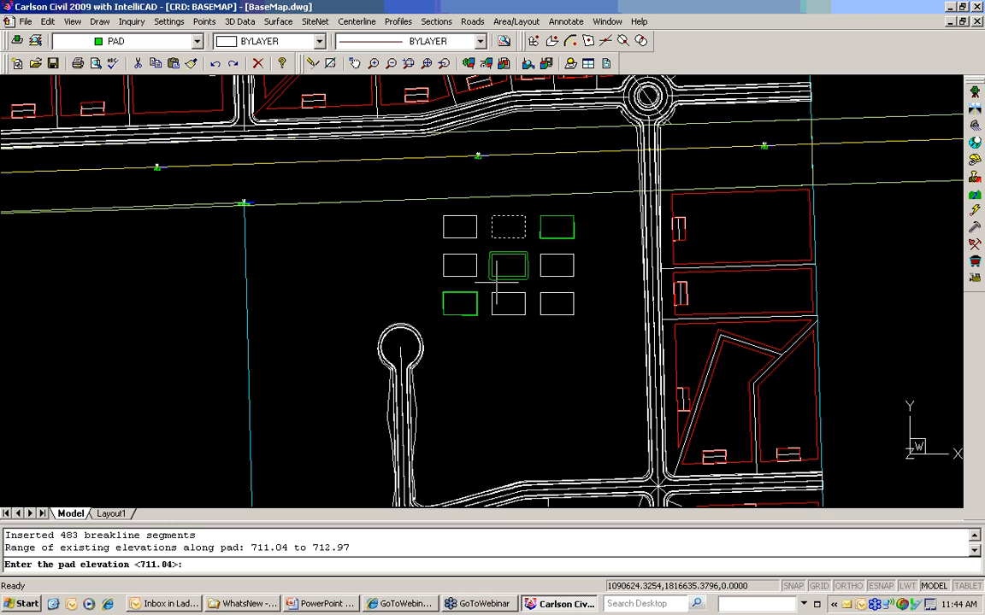
Set the elevation of both the middle pad in the north row and the middle pad on the east side to 700
type("700")
key("Return")
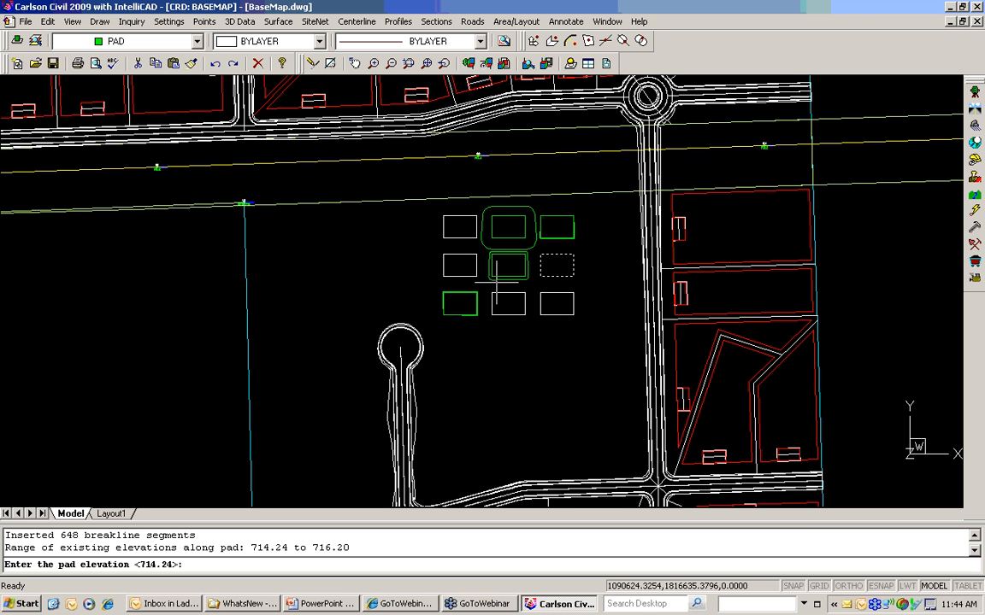
type("700")
key("Return")
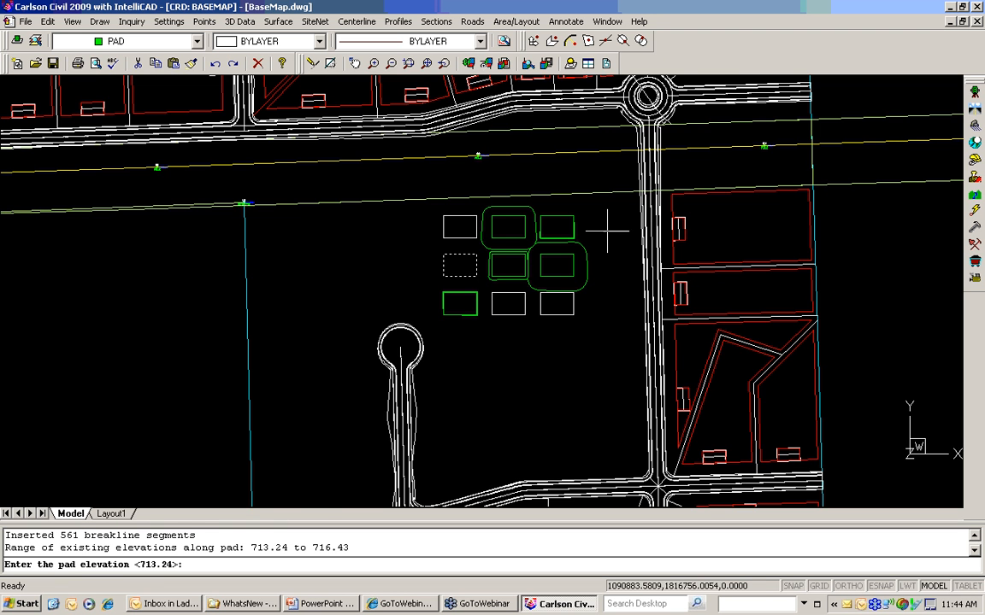
Enter the design elevations for the middle pad on the west side and the middle pad in the south row
scroll(548, 251, "up", 5)
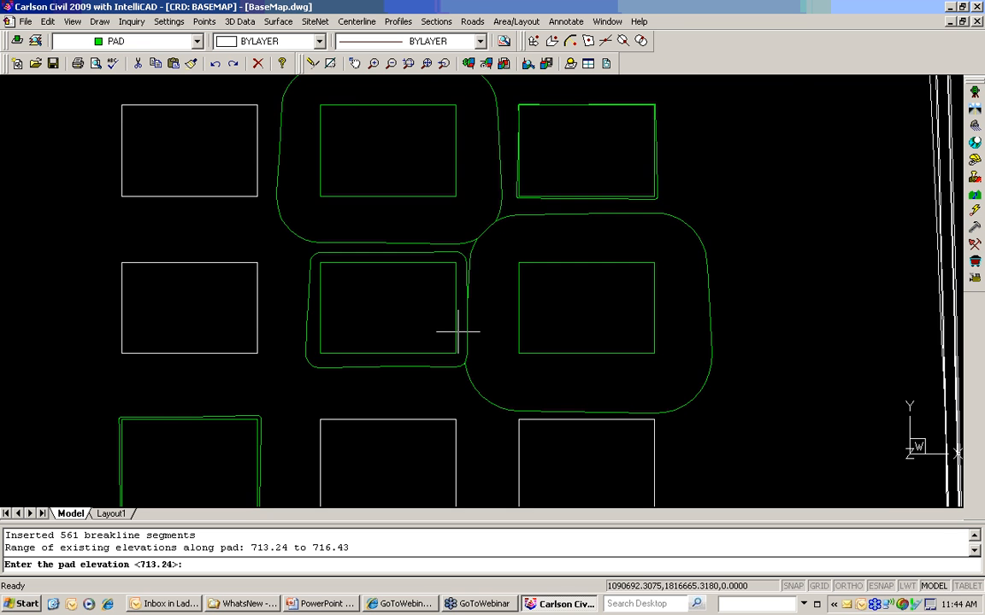
scroll(459, 332, "down", 3)
scroll(461, 335, "up", 2)
scroll(461, 333, "up", 2)
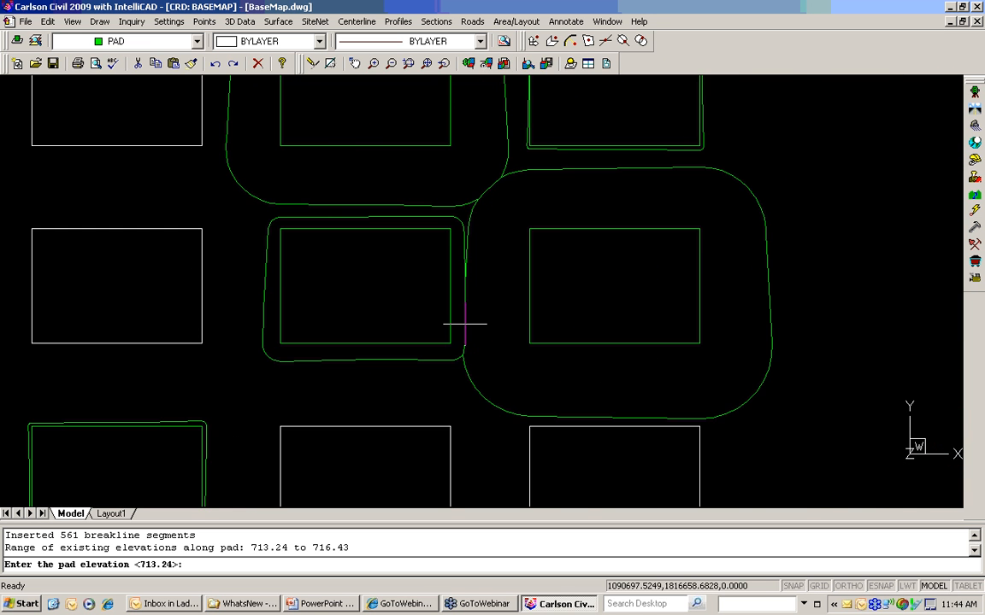
scroll(463, 328, "down", 3)
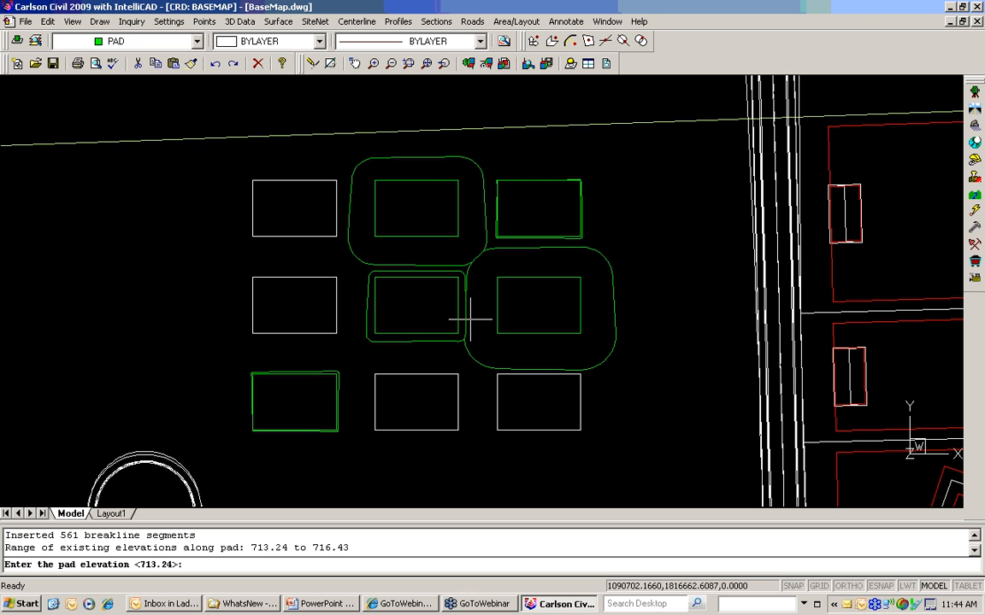
type("71")
key("Return")
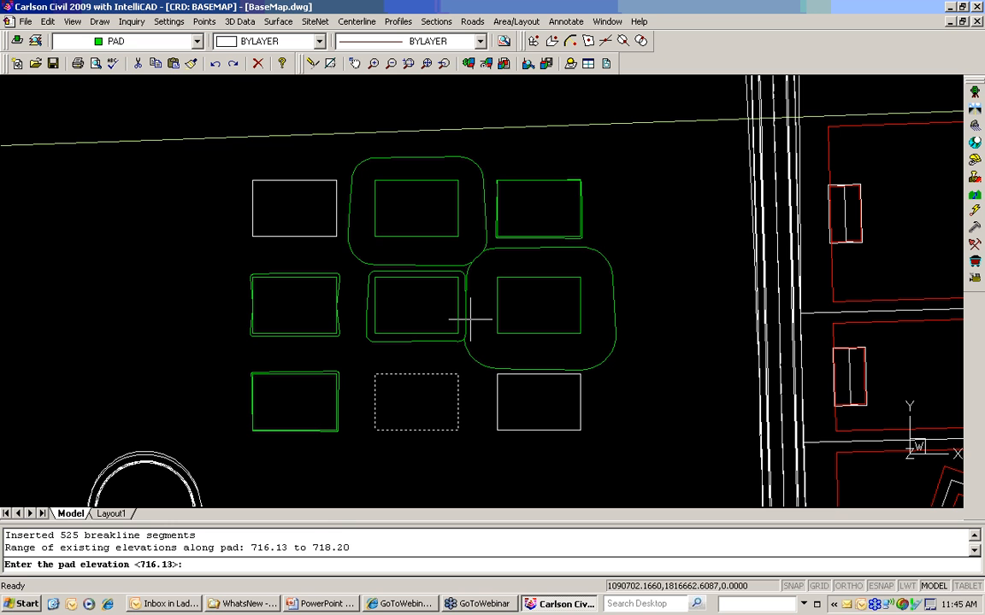
type("718")
key("Return")
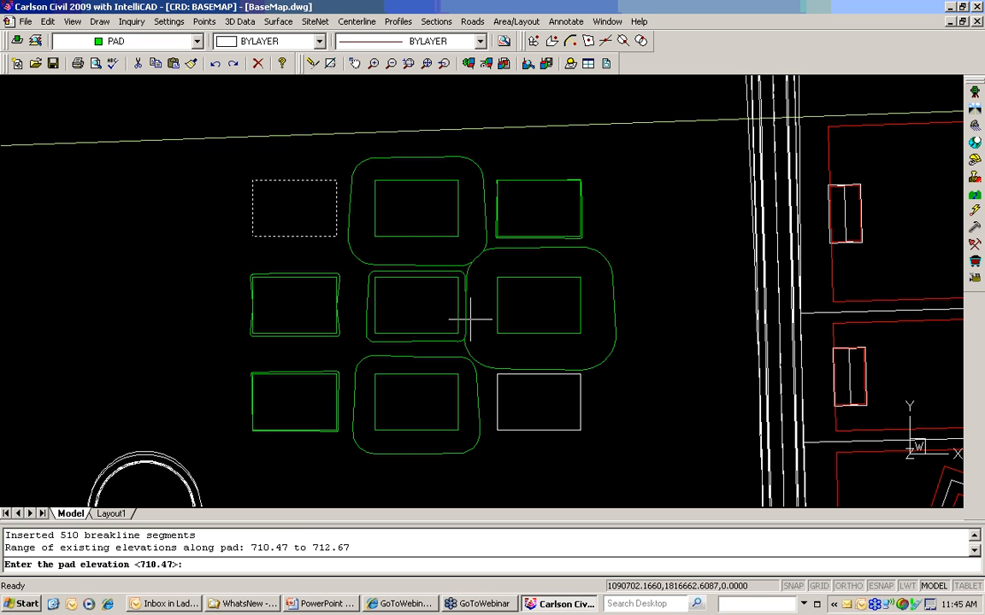
Enter the northwest pad's design elevation and set the southeast pad's elevation to 700
type("719")
key("Return")
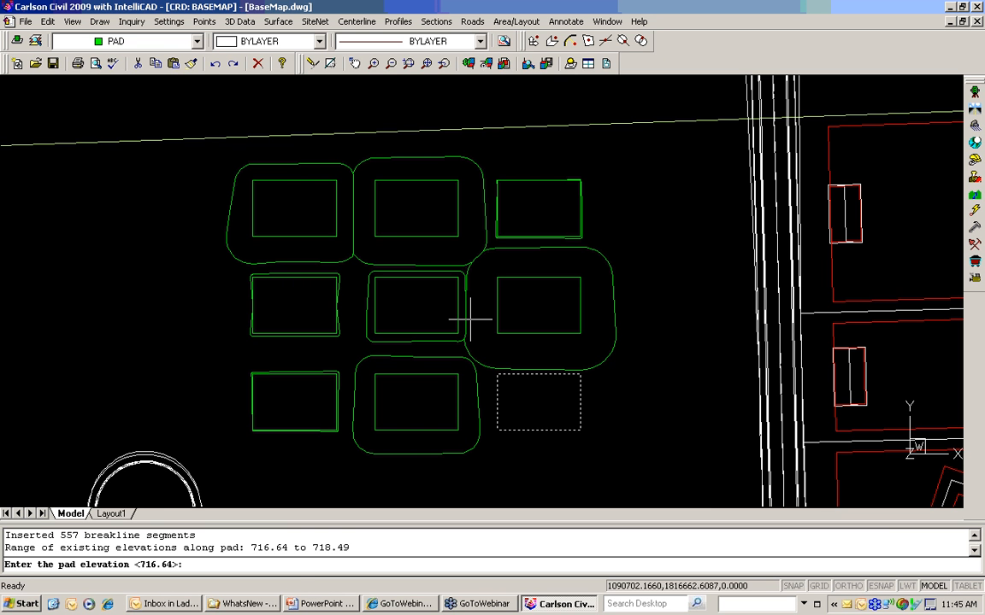
type("700")
key("Return")
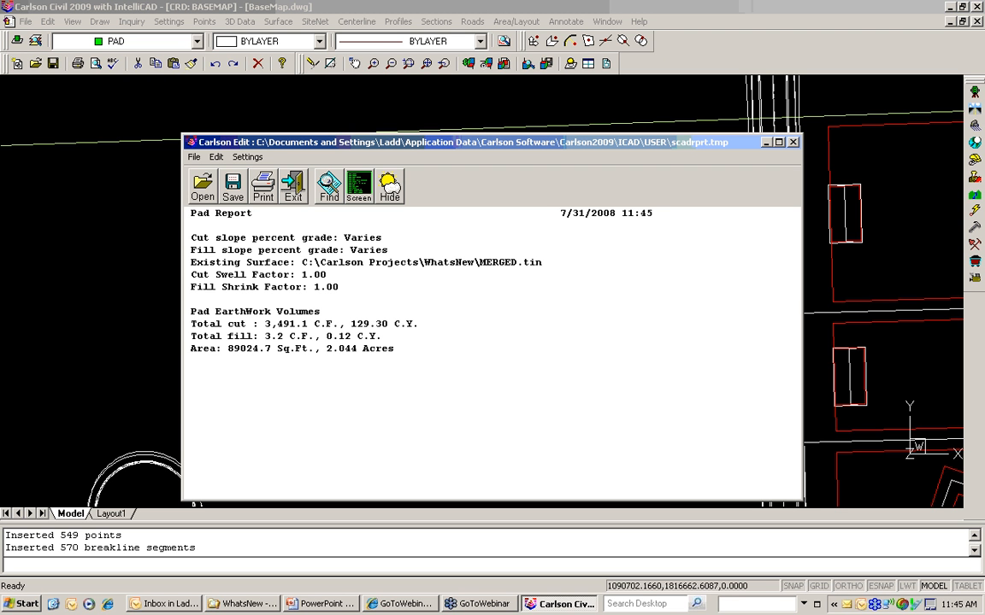
Close the pad report and write the final surface to a triangulation file named MergedPad
left_click(295, 197)
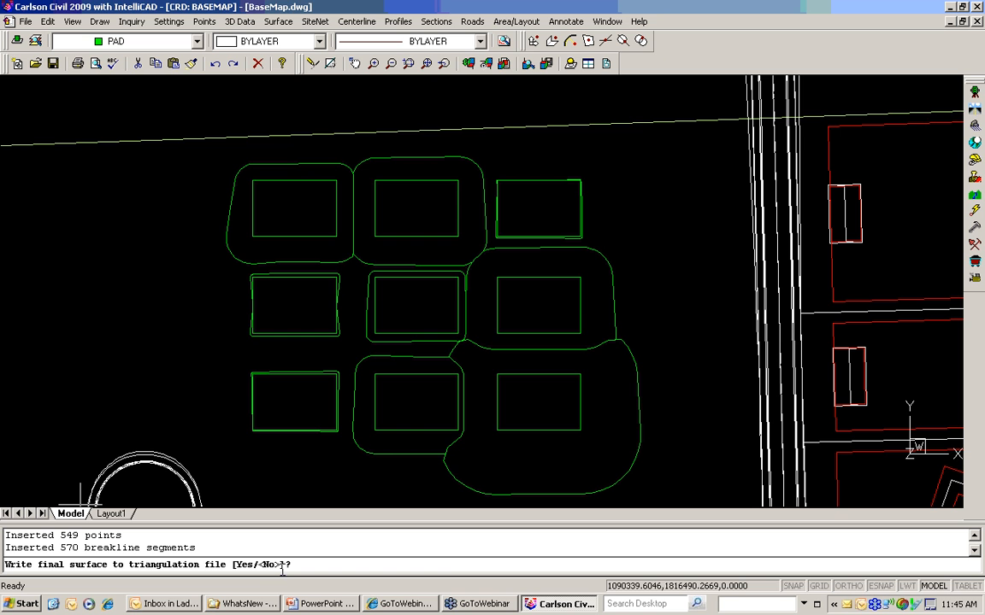
type("y")
key("Return")
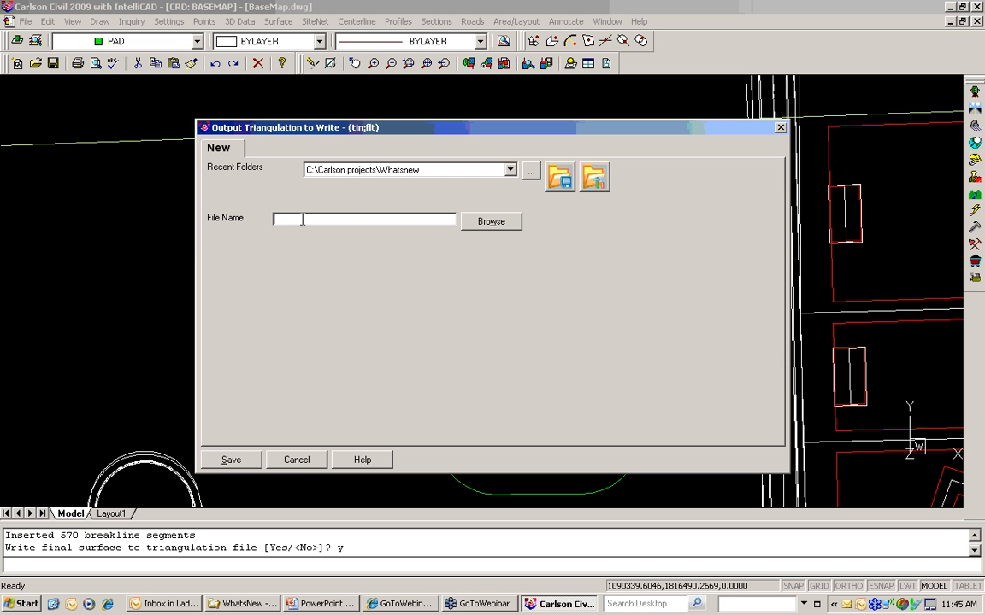
type("MergedP")
key("Return")
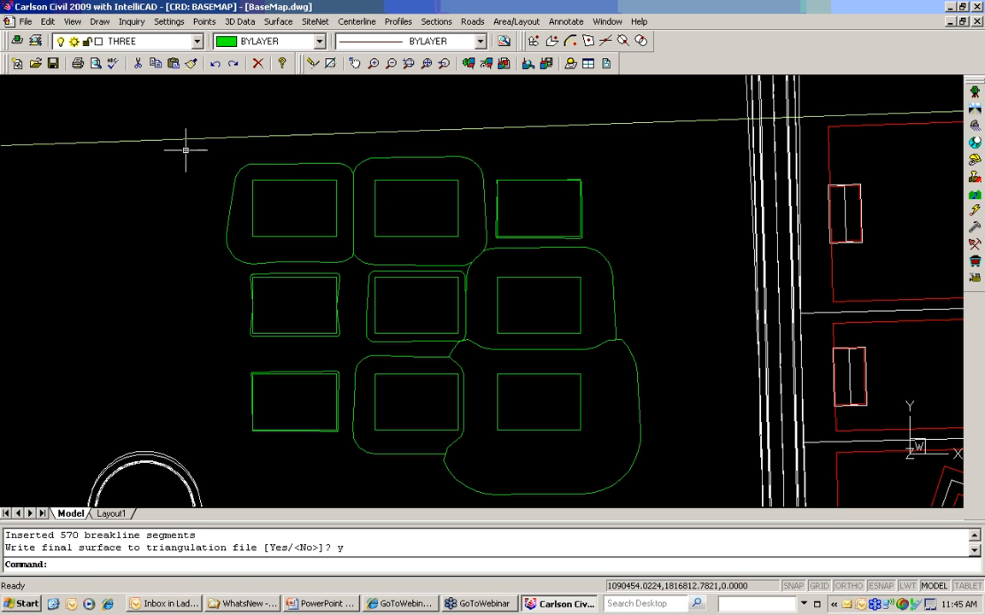
Load the MergedPad.tin surface into the Surface 3D Viewer
left_click(72, 22)
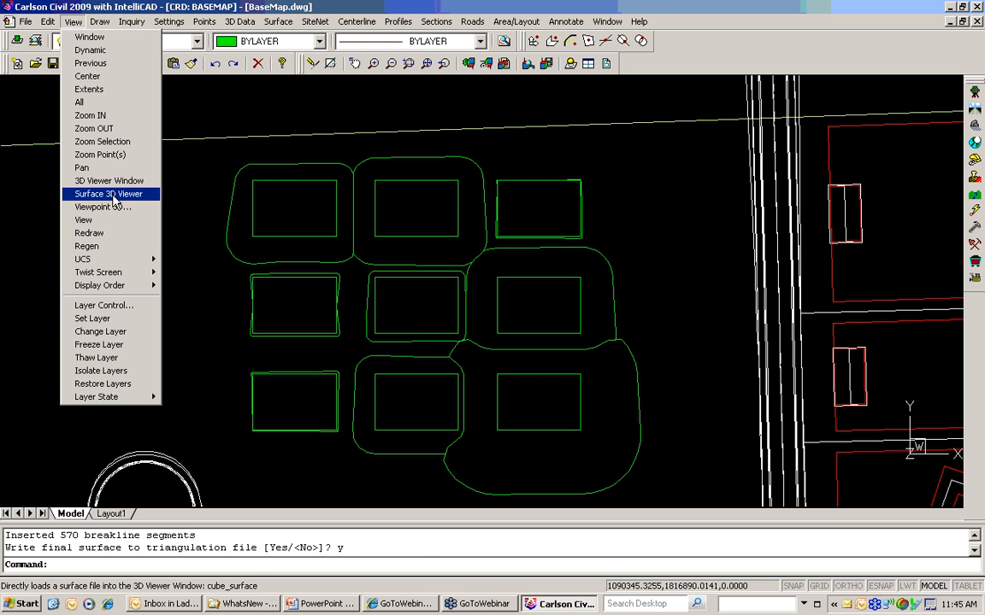
left_click(112, 194)
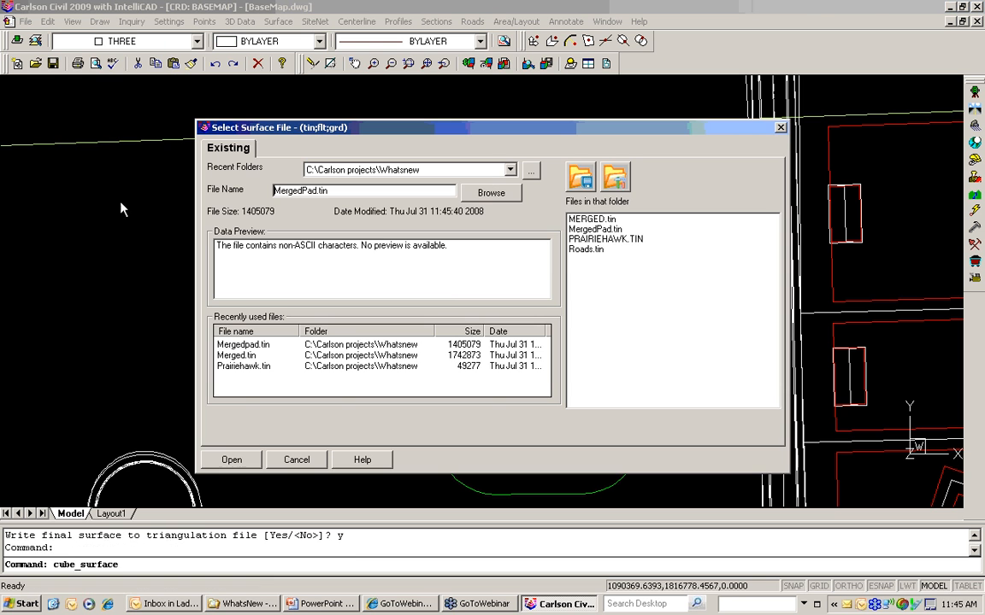
left_click(600, 233)
left_click(248, 462)
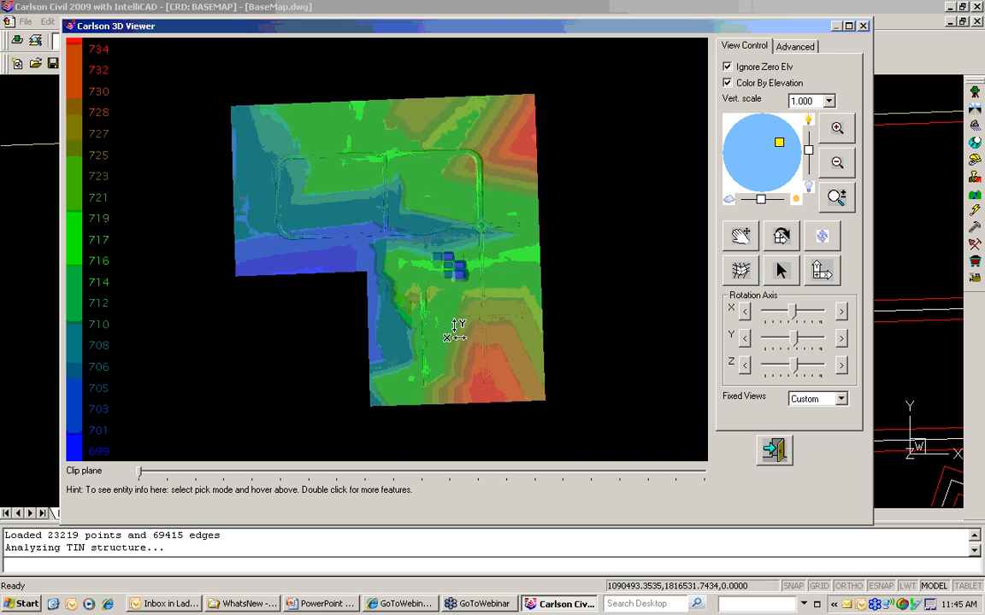
Examine the graded pads and their intersecting side slopes from tilted 3D views, both close up and across the whole site, and exit the viewer
left_click_drag(453, 329, 449, 263)
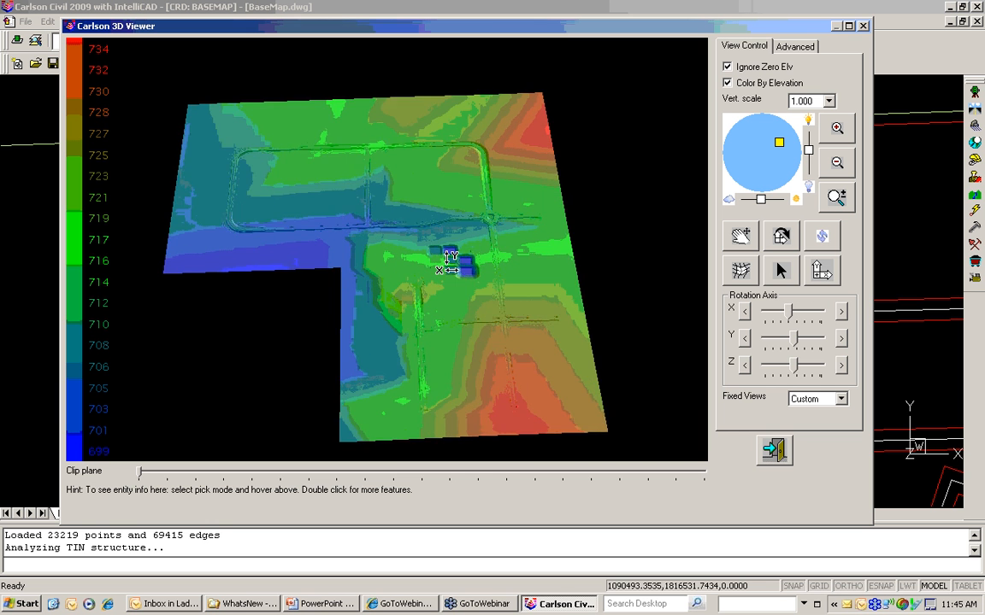
scroll(461, 261, "up", 10)
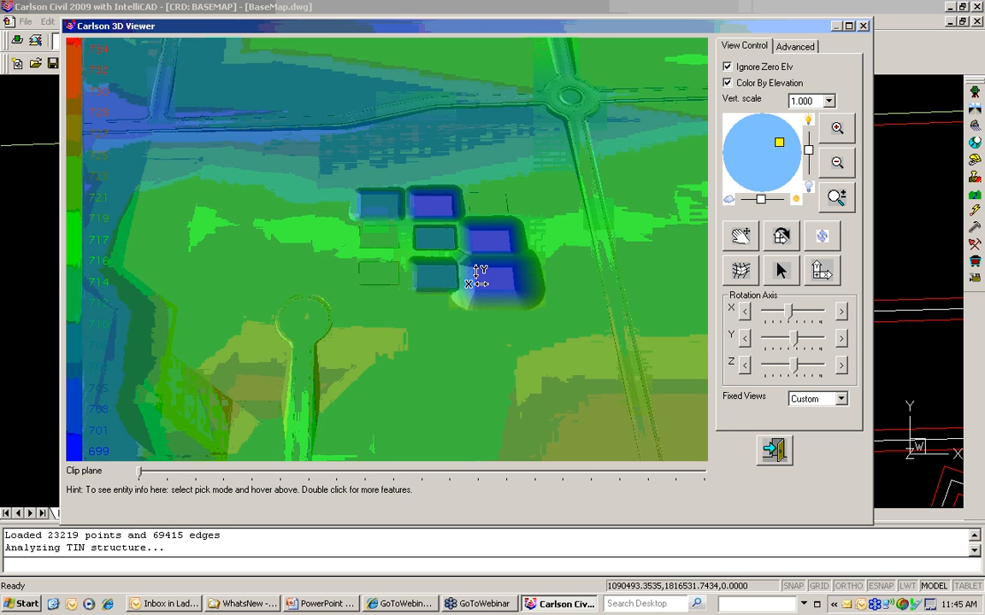
scroll(479, 278, "up", 3)
scroll(438, 224, "up", 2)
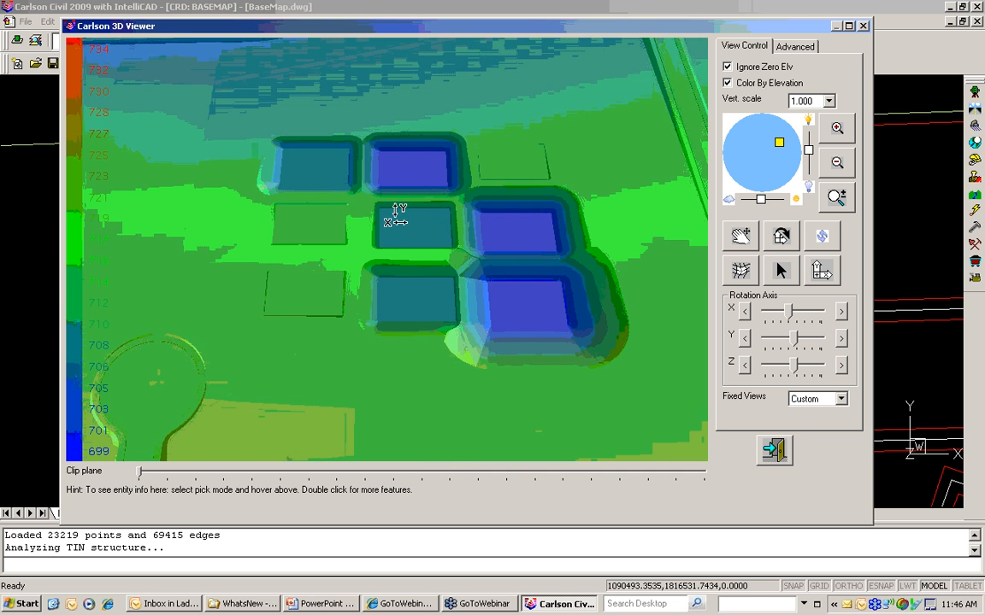
left_click_drag(395, 220, 406, 306)
scroll(360, 194, "up", 5)
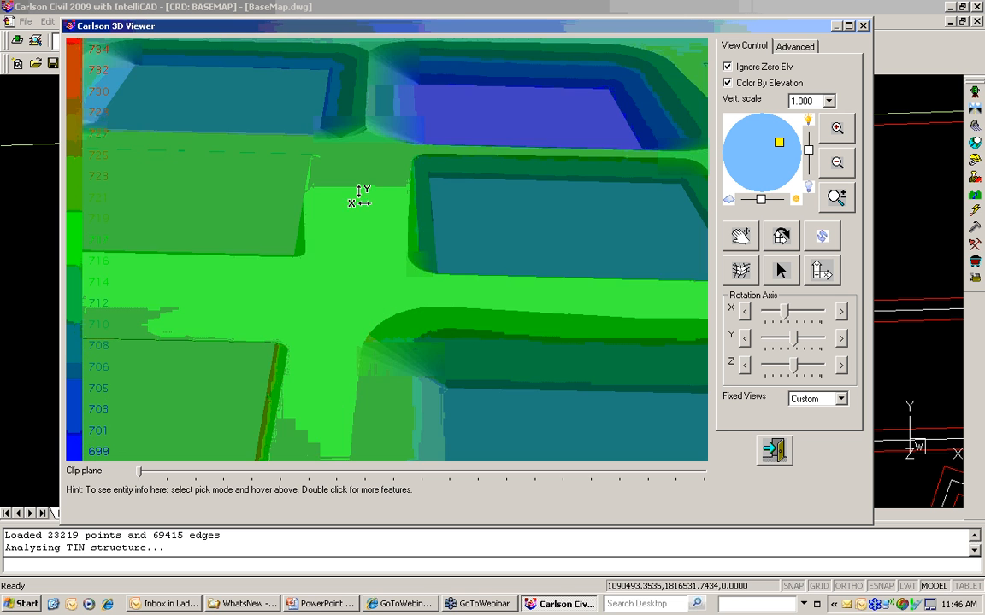
scroll(425, 235, "down", 4)
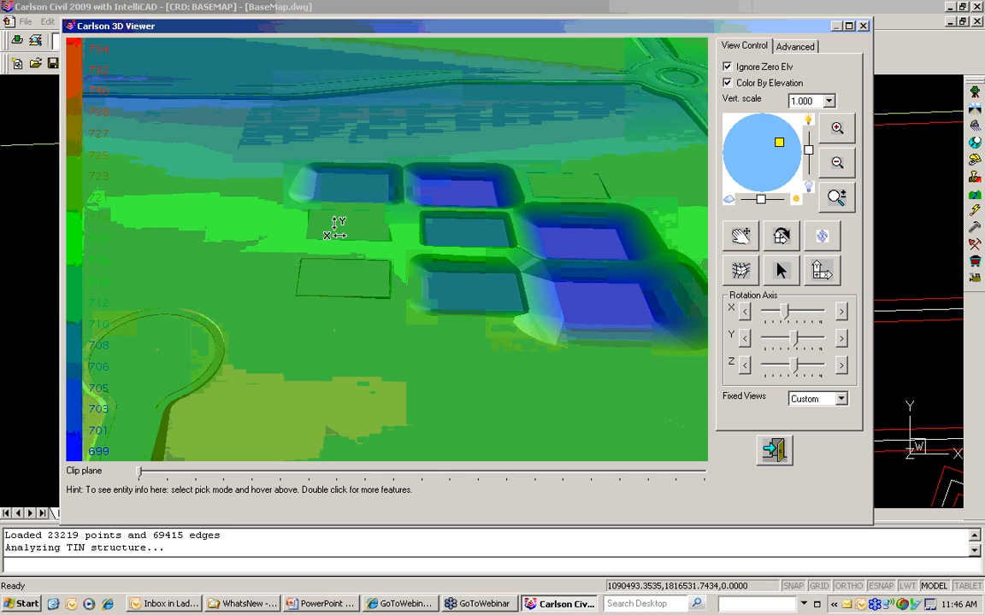
scroll(336, 228, "down", 2)
scroll(336, 227, "down", 3)
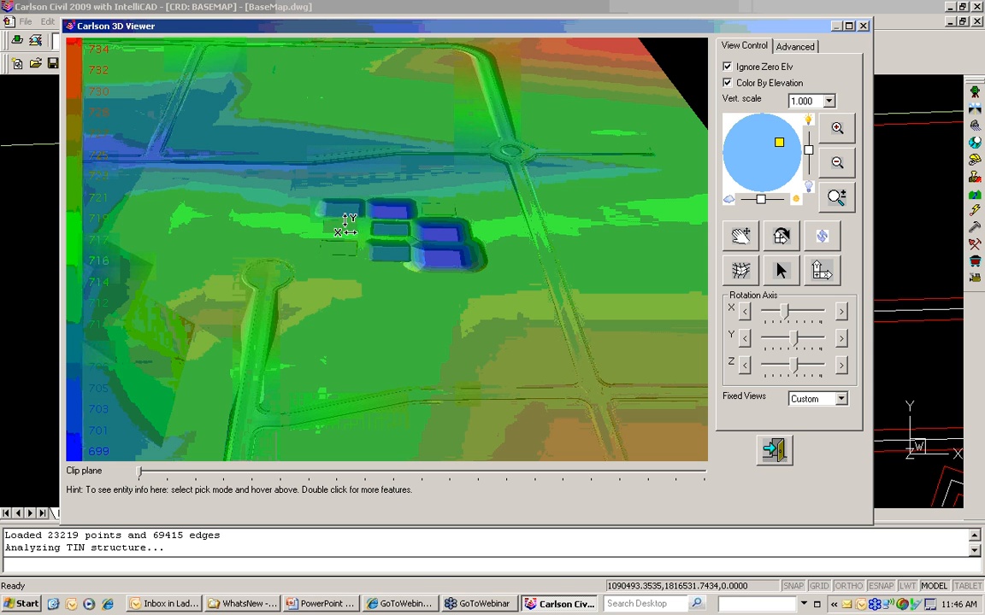
scroll(402, 226, "down", 6)
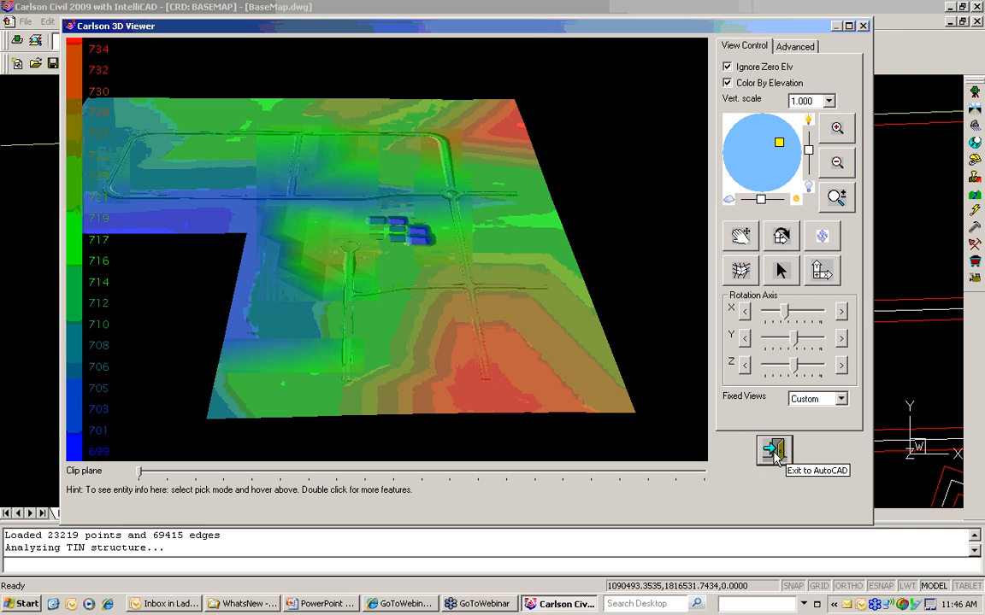
left_click(772, 451)
Review the Design Pad Template options and dismiss them without designing another pad
scroll(629, 370, "down", 3)
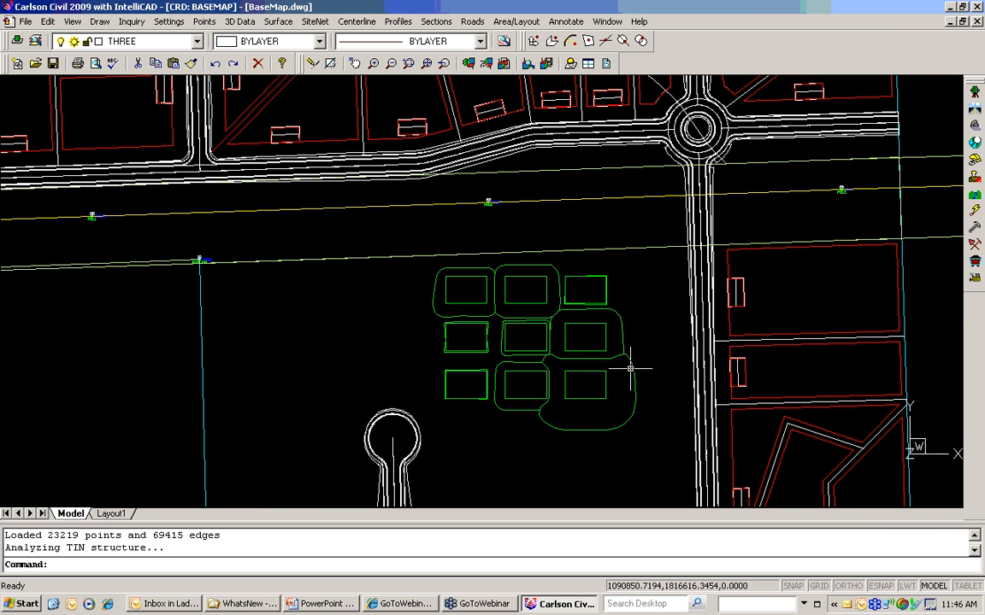
scroll(633, 369, "down", 2)
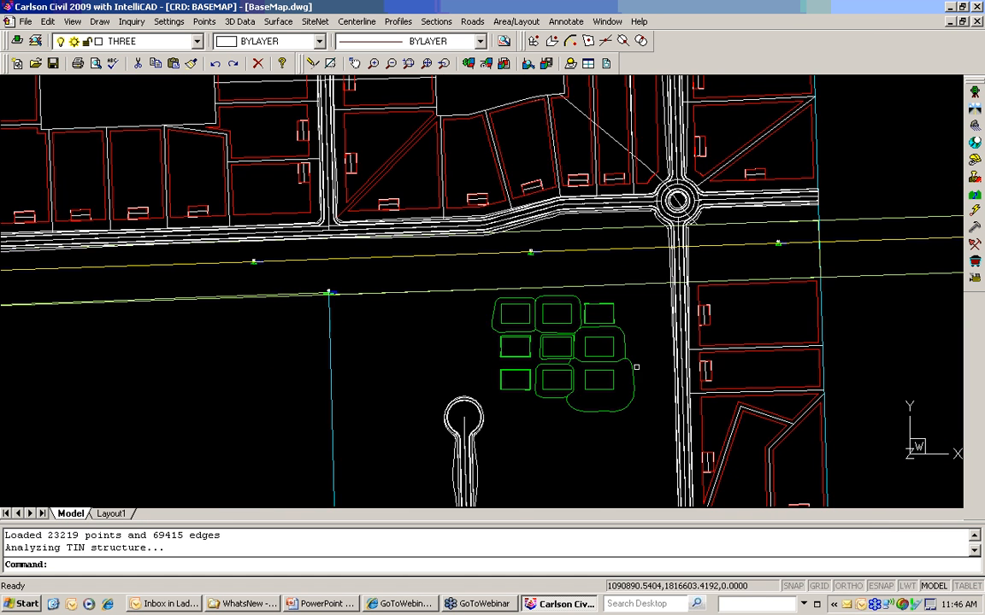
middle_click_drag(645, 374, 511, 272)
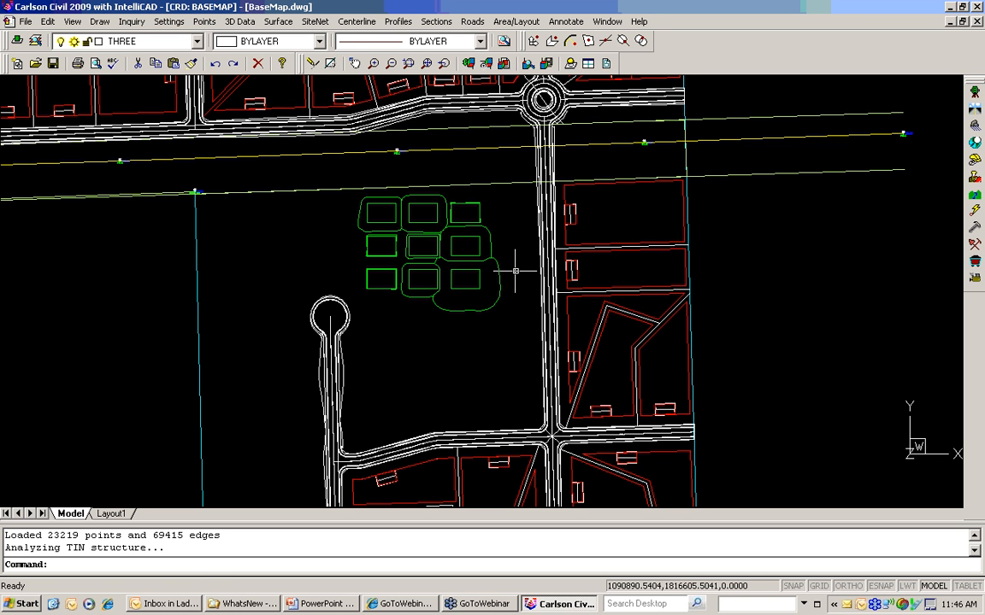
left_click(280, 24)
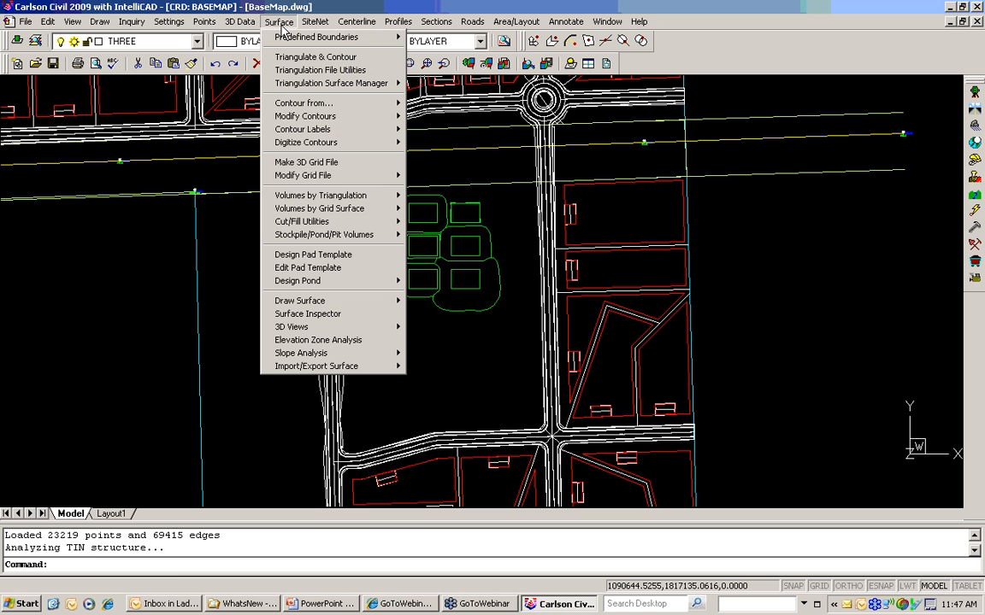
left_click(313, 254)
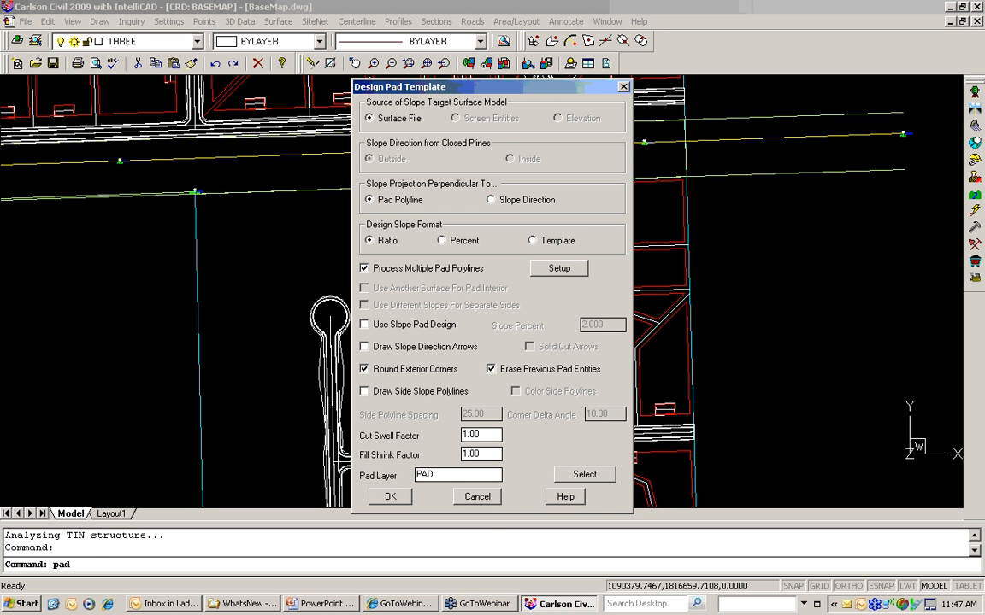
left_click(479, 498)
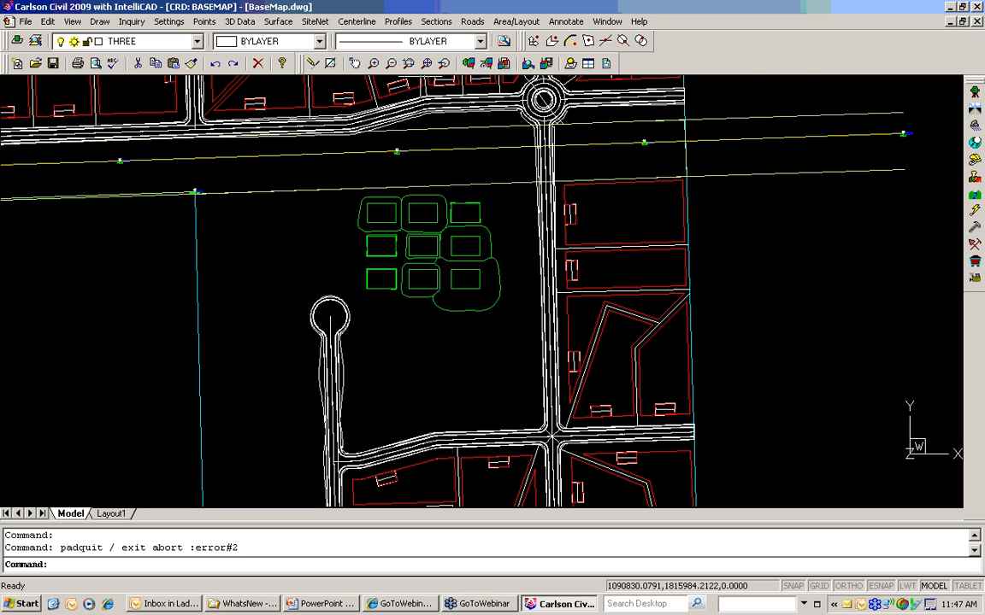
Open the Road Network manager for the PrairieHawk road network
scroll(406, 409, "down", 2)
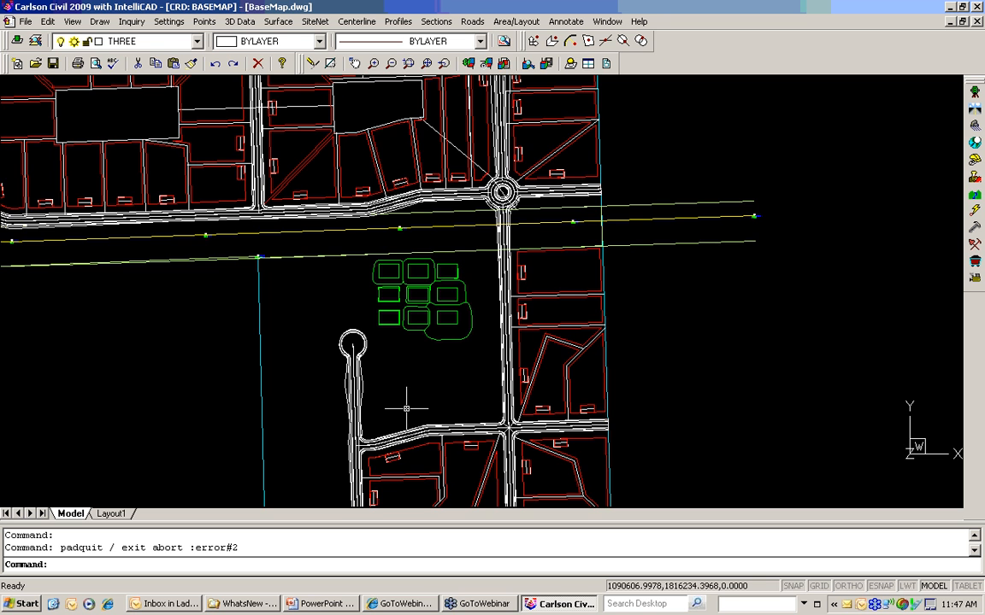
scroll(406, 409, "down", 1)
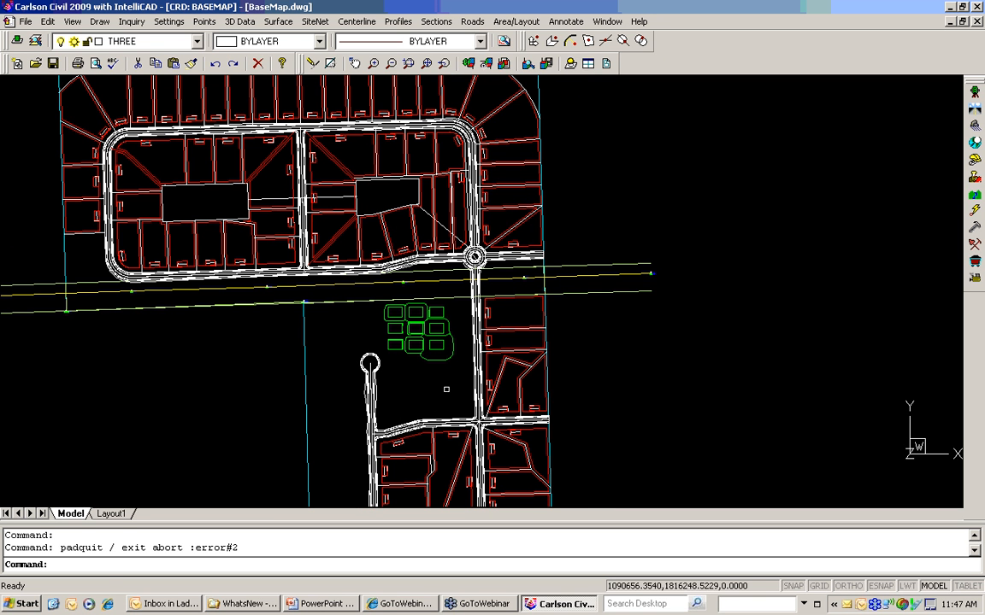
left_click(475, 23)
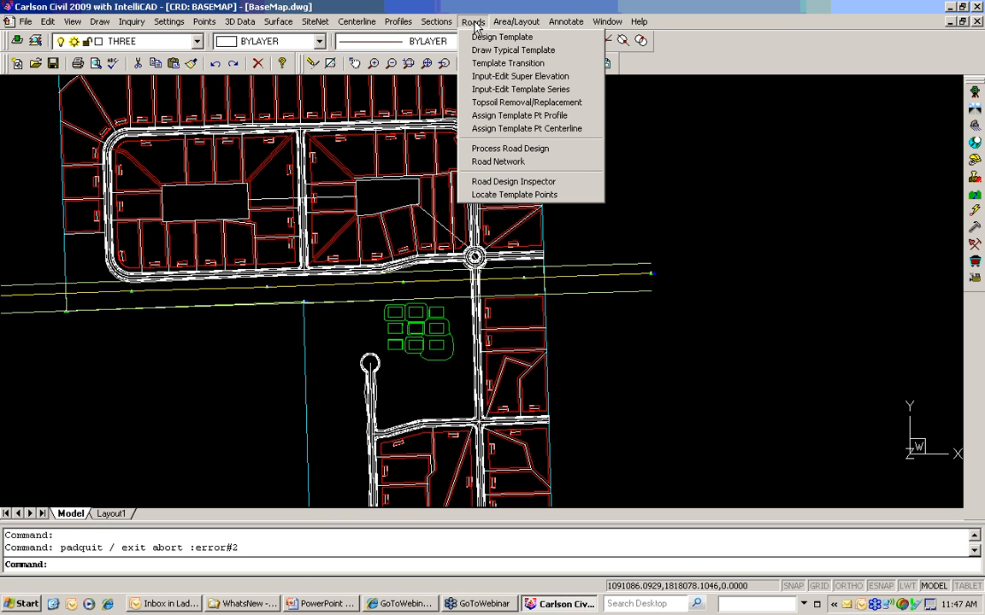
left_click(479, 162)
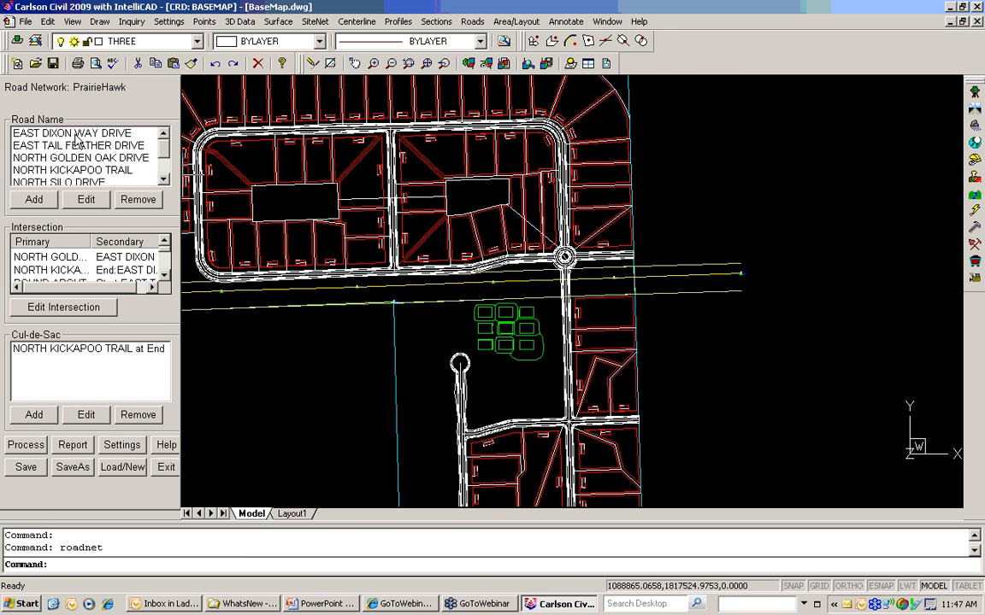
Review EAST DIXON WAY DRIVE's road input files and its DEMO.TPL template cross-section, and close them without making changes
left_click(76, 137)
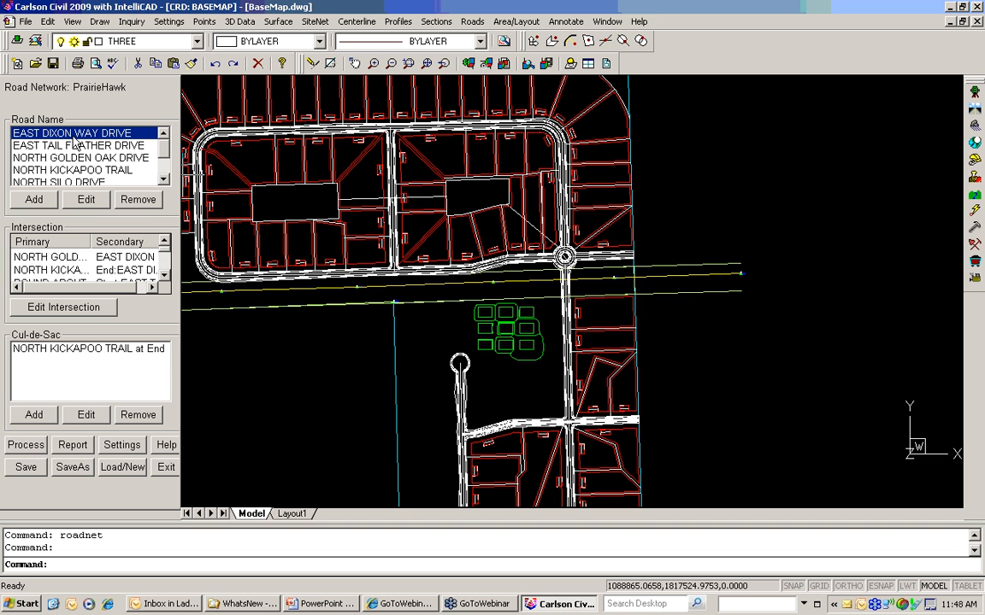
left_click(86, 199)
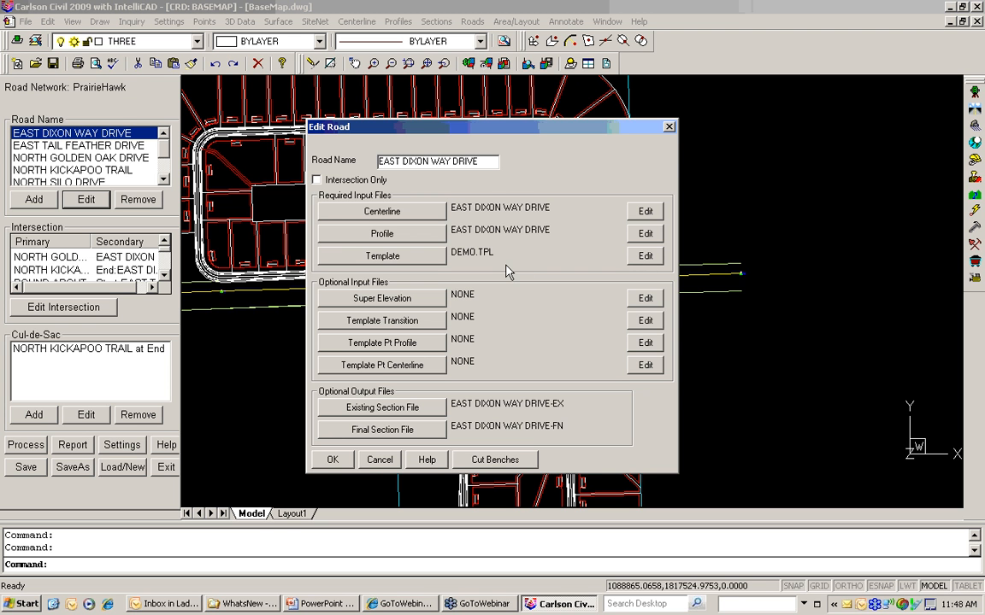
left_click(647, 260)
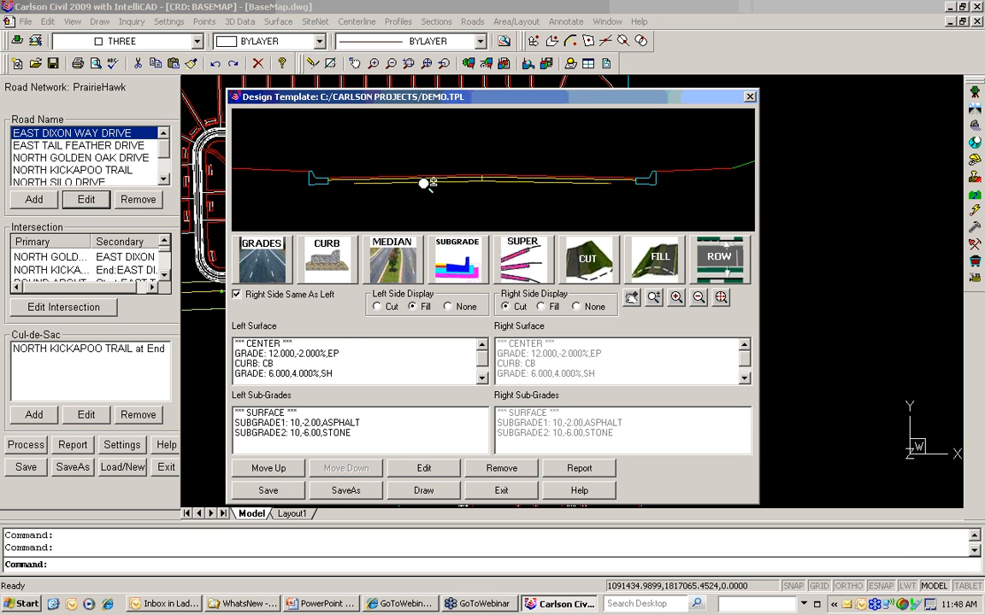
scroll(427, 181, "down", 2)
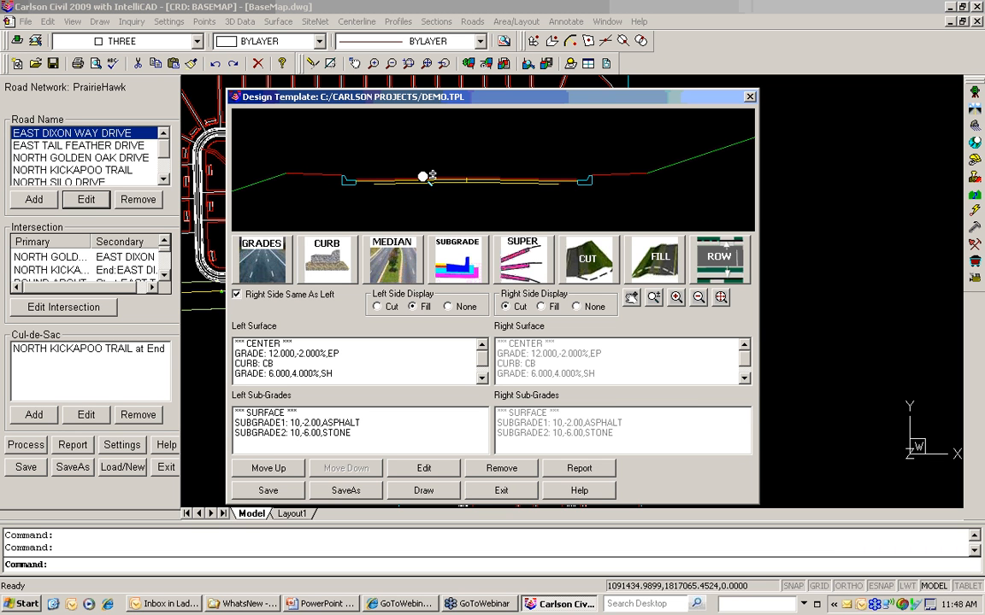
scroll(425, 176, "up", 1)
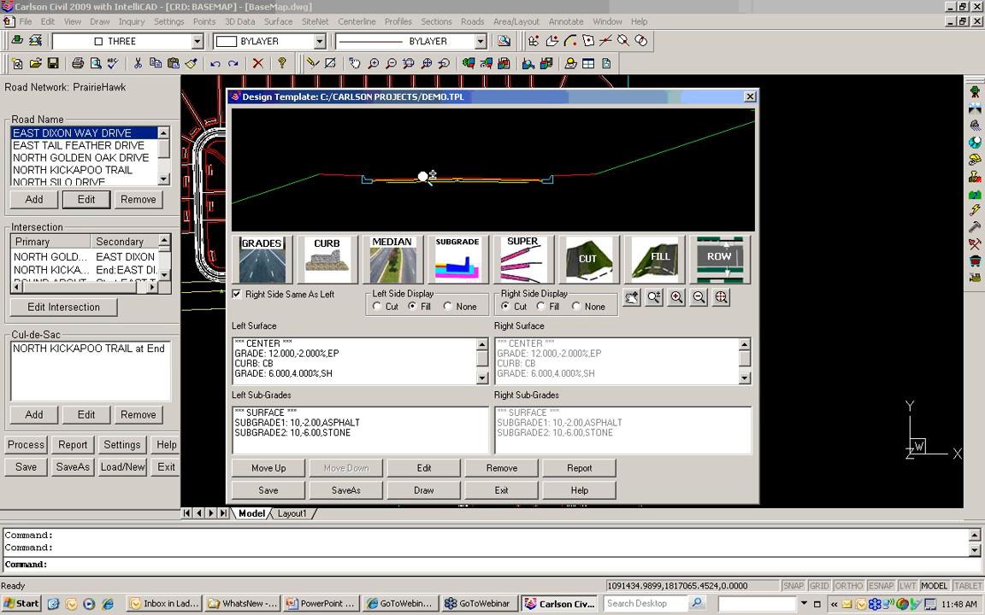
scroll(425, 177, "down", 1)
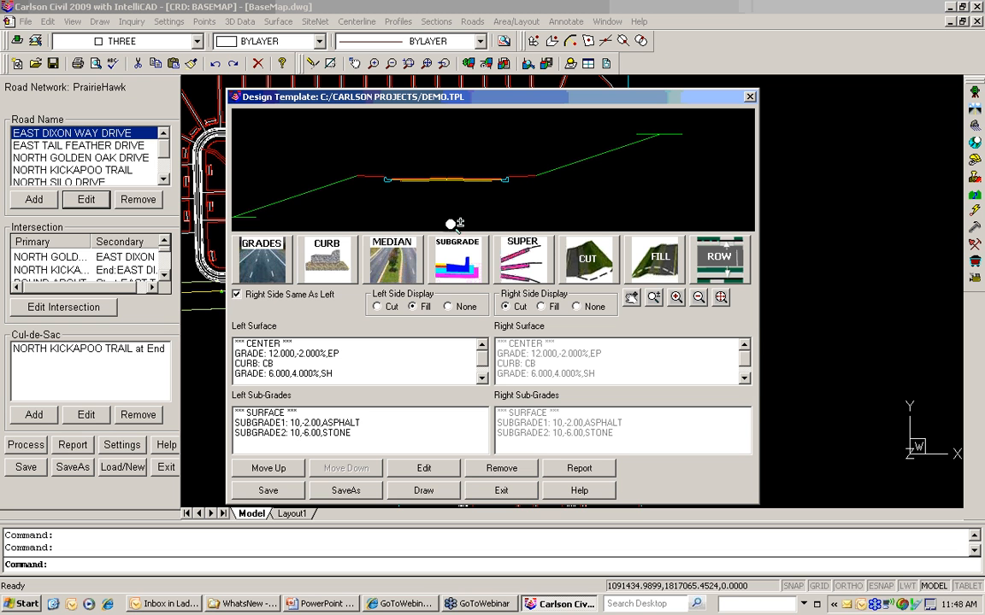
left_click(501, 490)
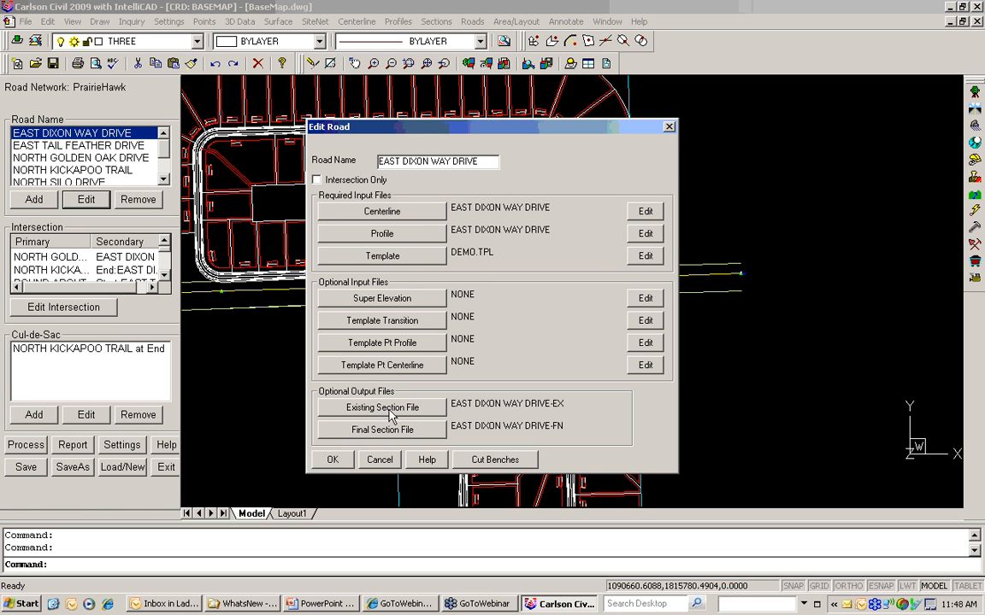
left_click(379, 460)
Review the North Golden Oak Drive and East Dixon Way Drive intersection's general, front-left and front-right settings, and exit the road network without saving
left_click(95, 261)
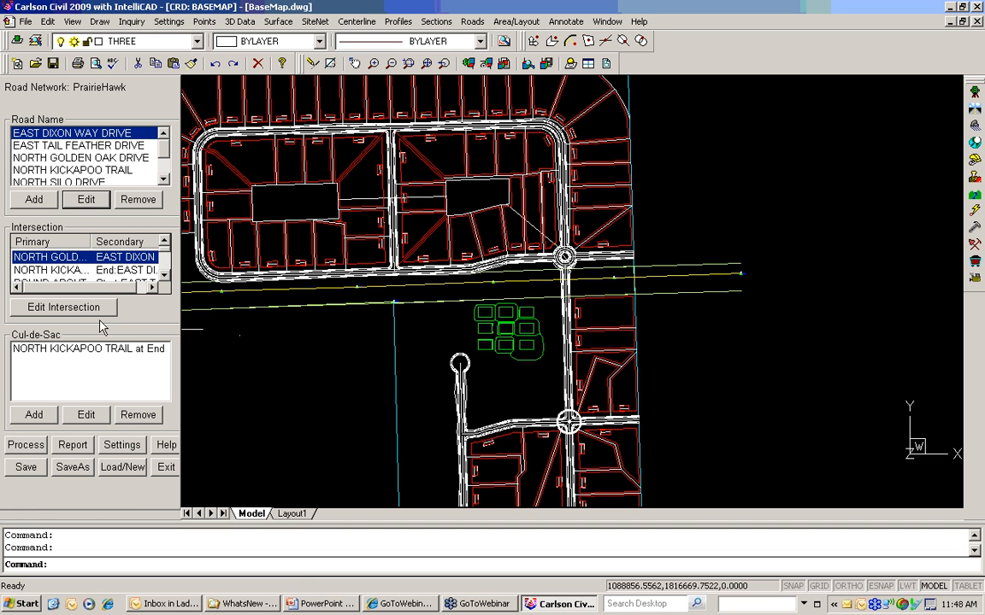
left_click(77, 307)
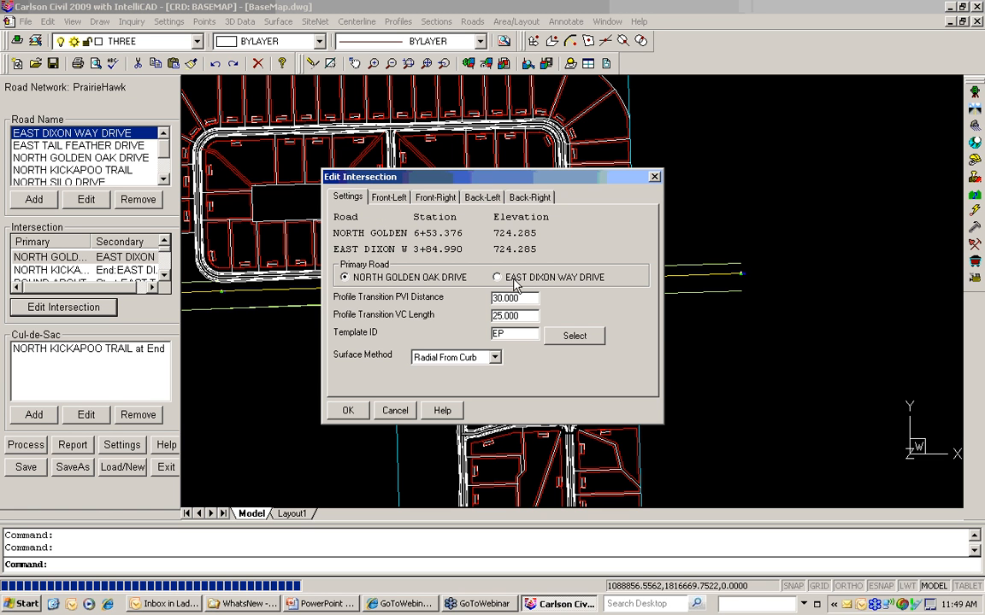
left_click(386, 197)
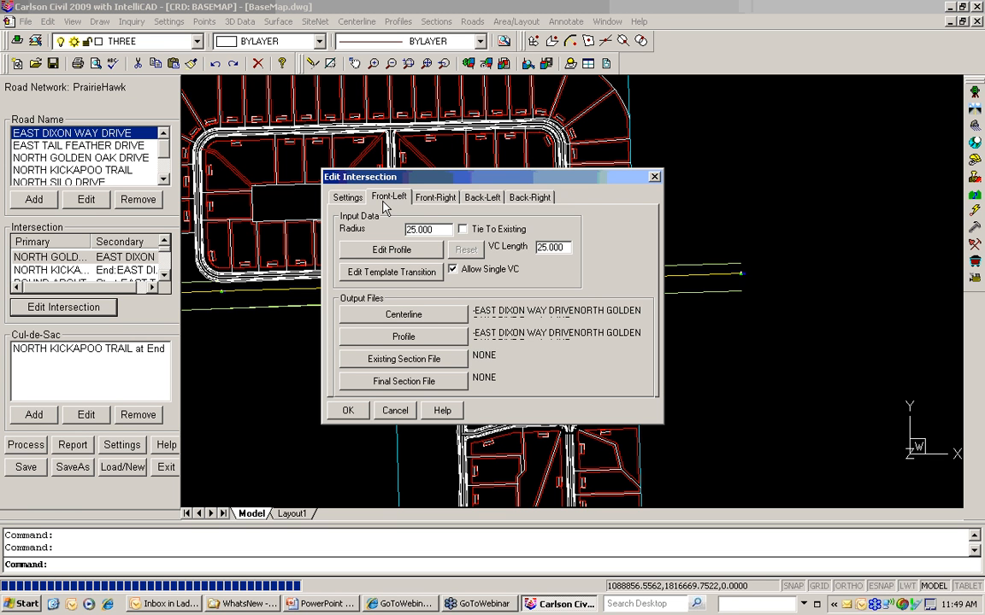
left_click(433, 197)
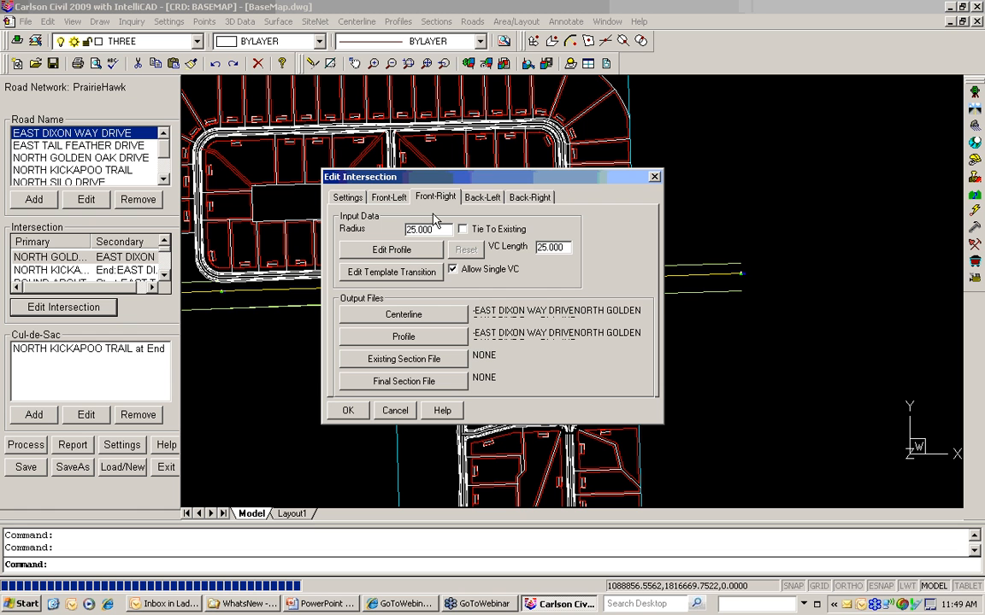
left_click(395, 411)
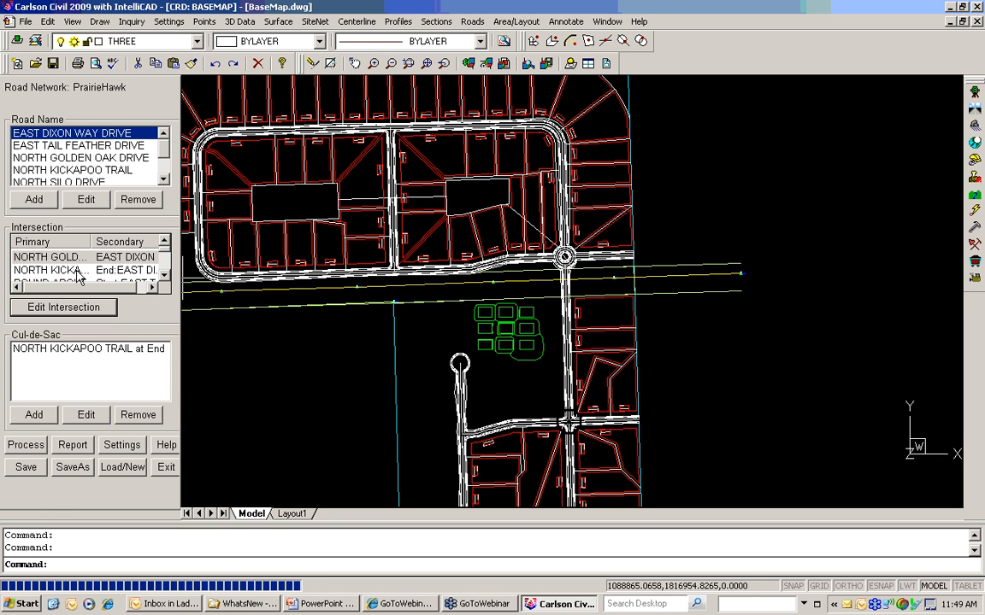
left_click(171, 470)
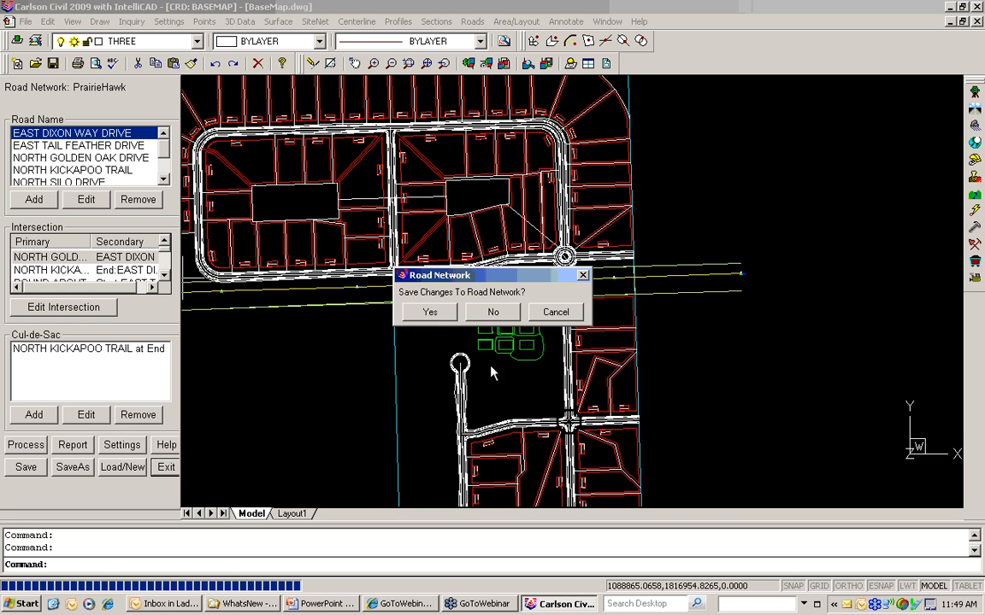
left_click(493, 313)
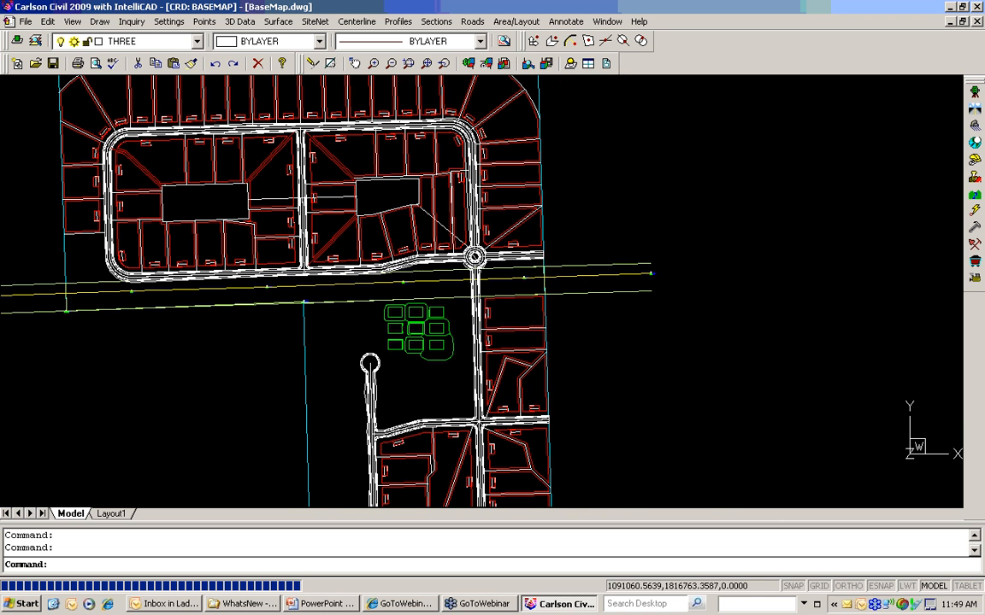
Try to open the lower-left green pad for editing with Edit Pad Template, and cancel the command
scroll(399, 333, "up", 6)
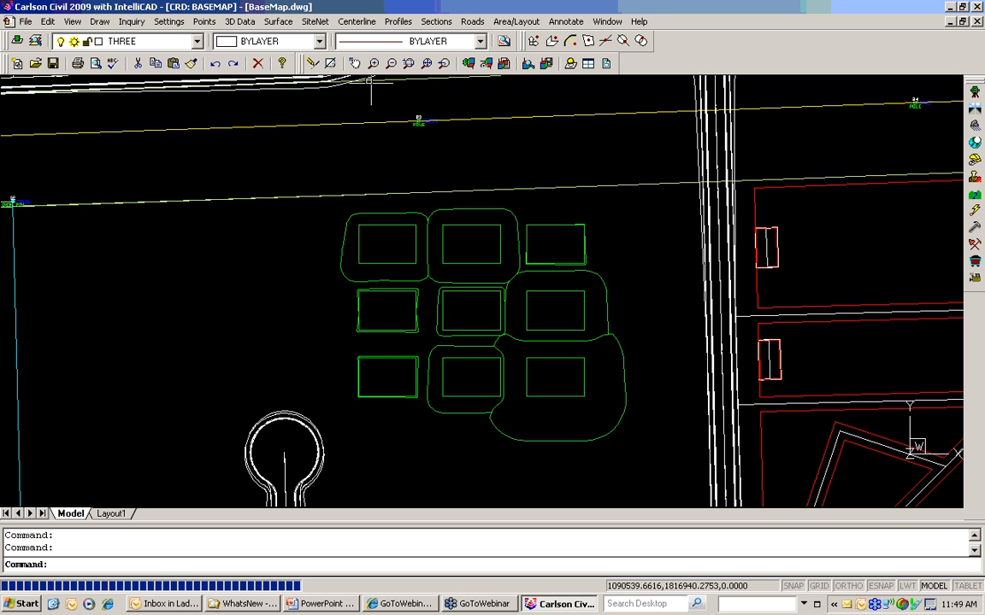
left_click(279, 22)
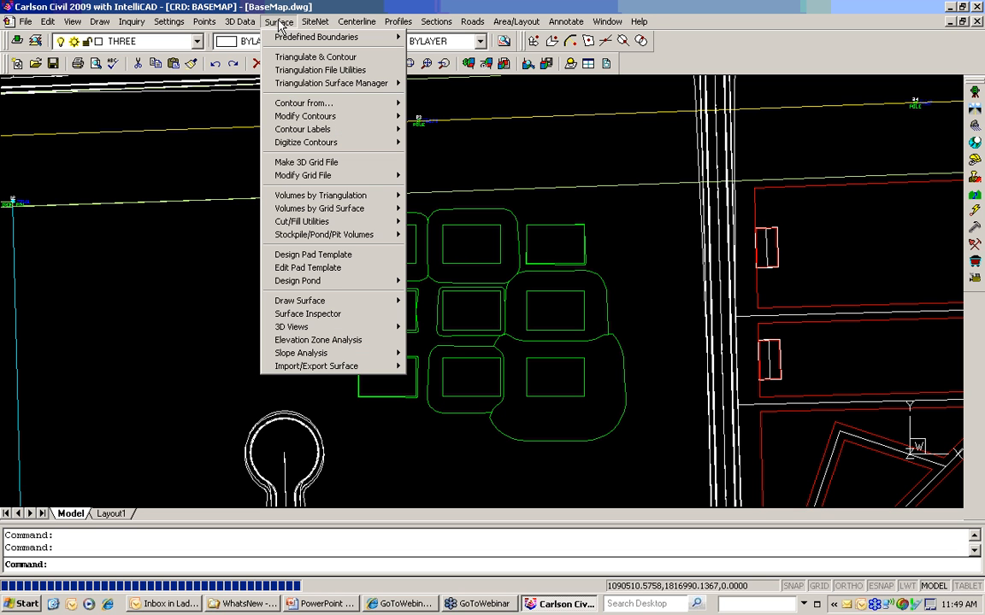
left_click(291, 268)
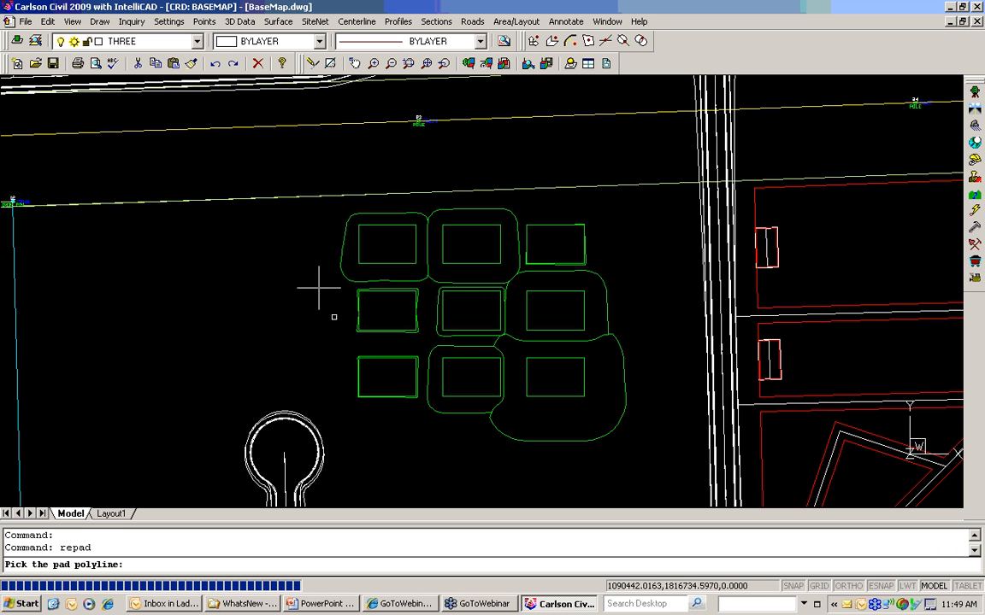
left_click(386, 357)
scroll(394, 359, "up", 2)
scroll(395, 359, "up", 2)
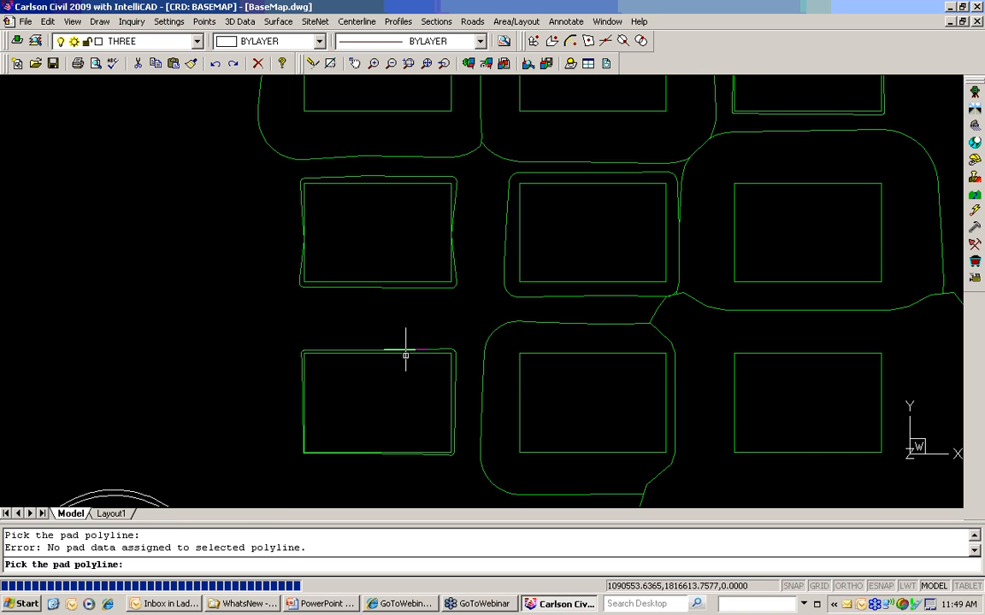
left_click(406, 357)
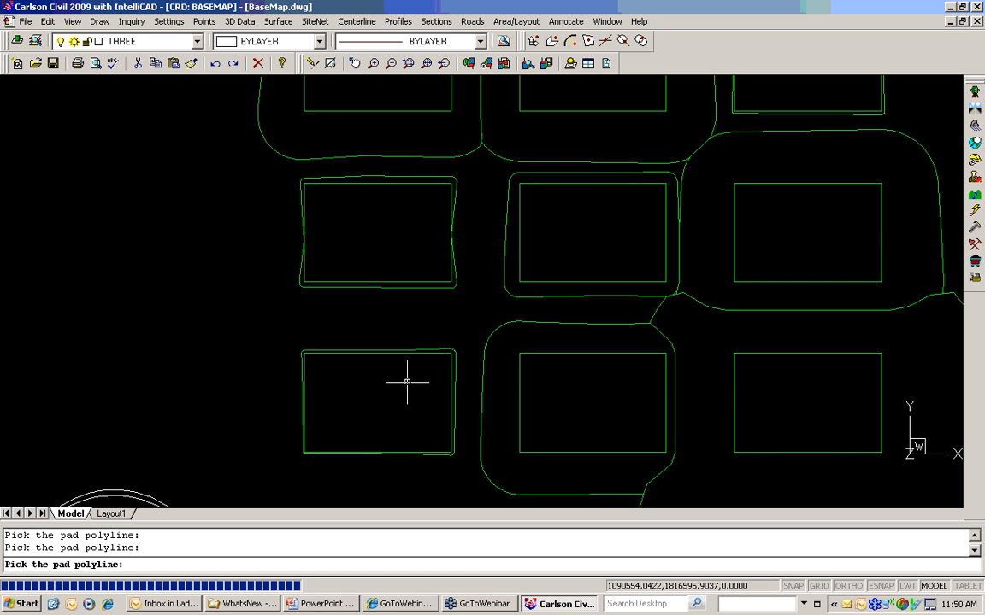
key("Escape")
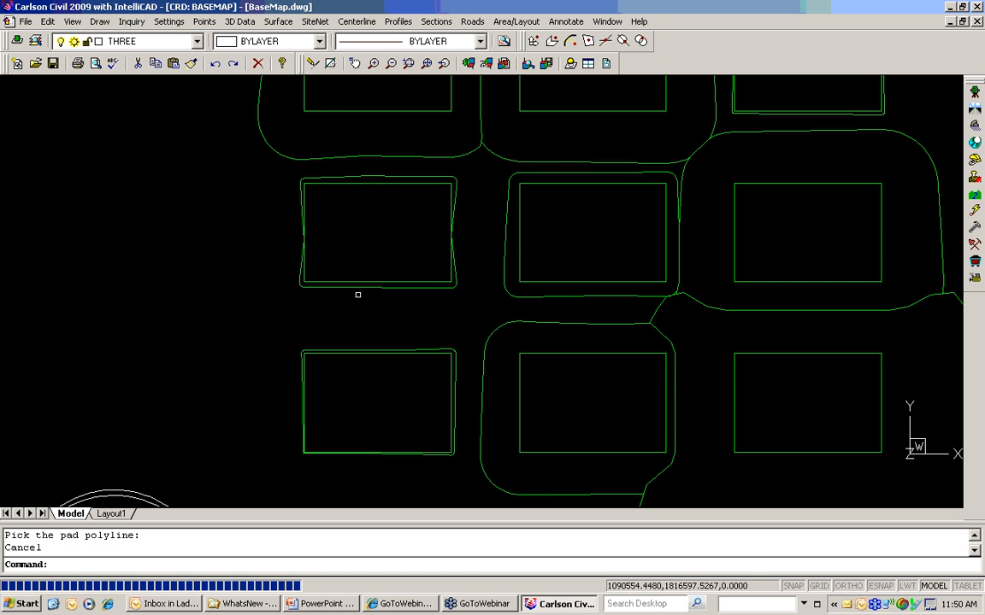
left_click(316, 22)
mouse_move(279, 22)
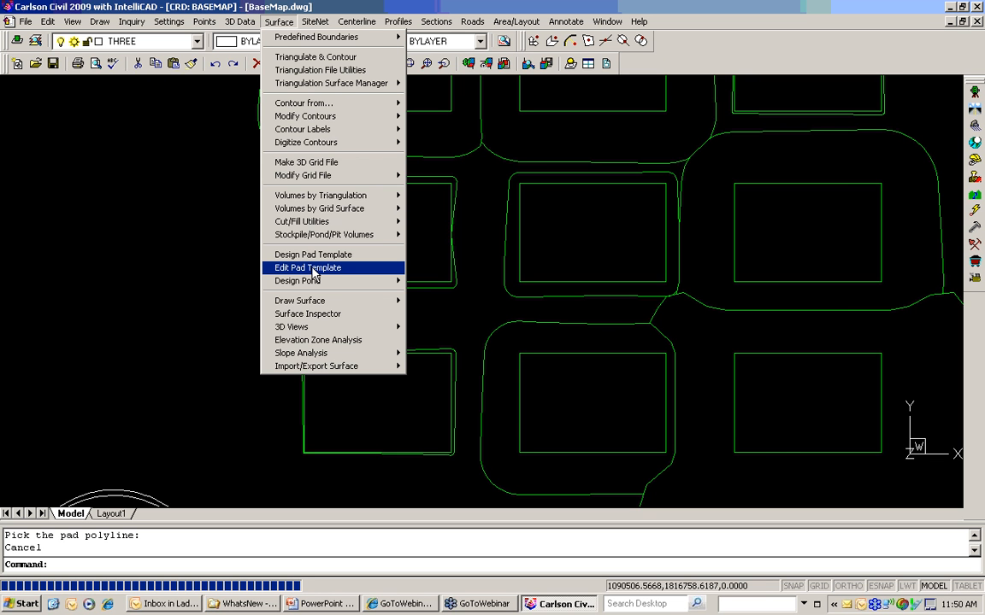
left_click(147, 359)
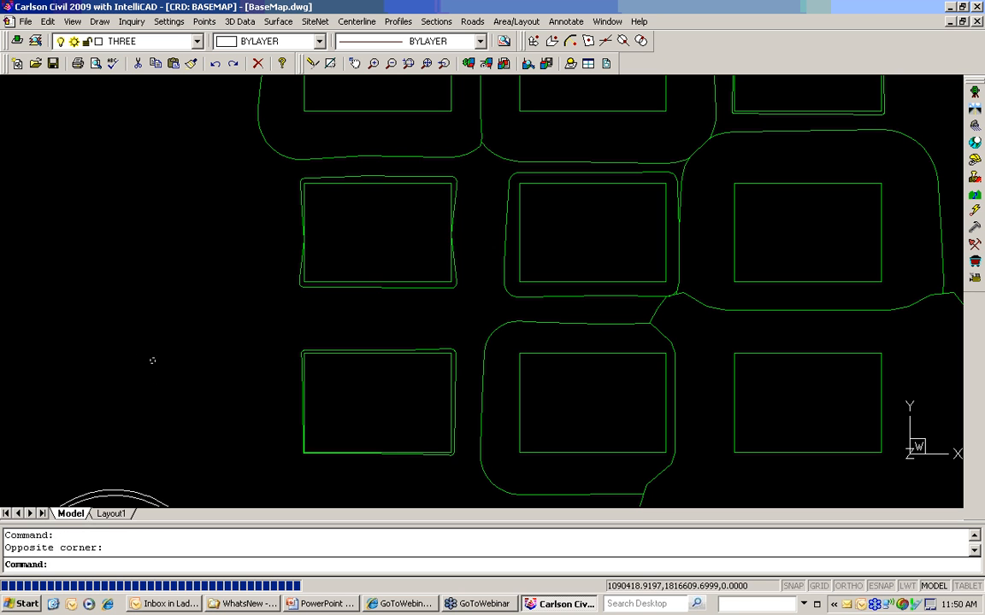
left_click(157, 361)
left_click(233, 366)
Tilt the drawing view to 80 degrees from the XY plane with DDVPOINT, zoom to the extents and close in on the pads
type("ddvpoint")
key("Return")
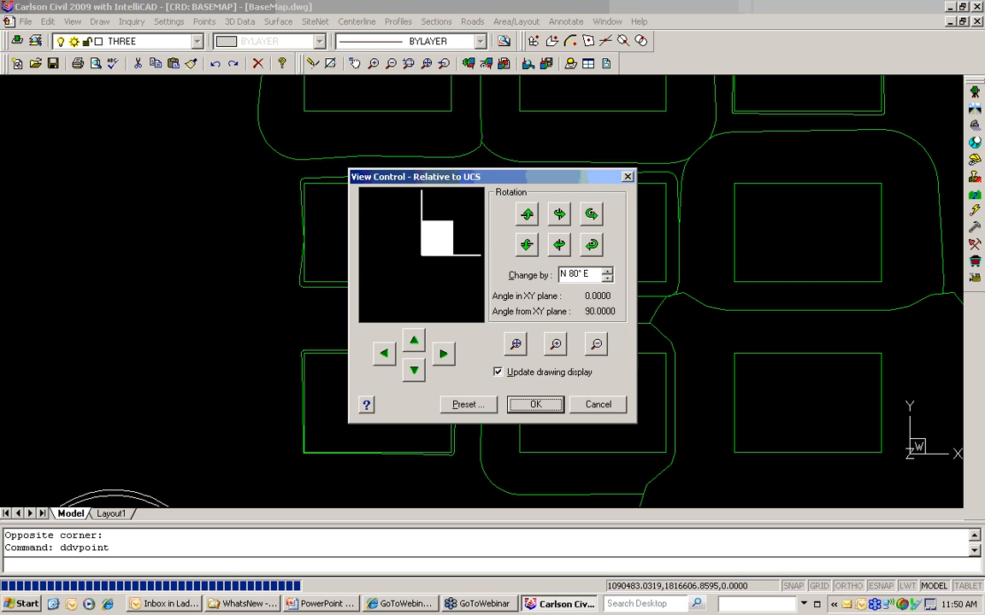
left_click(527, 214)
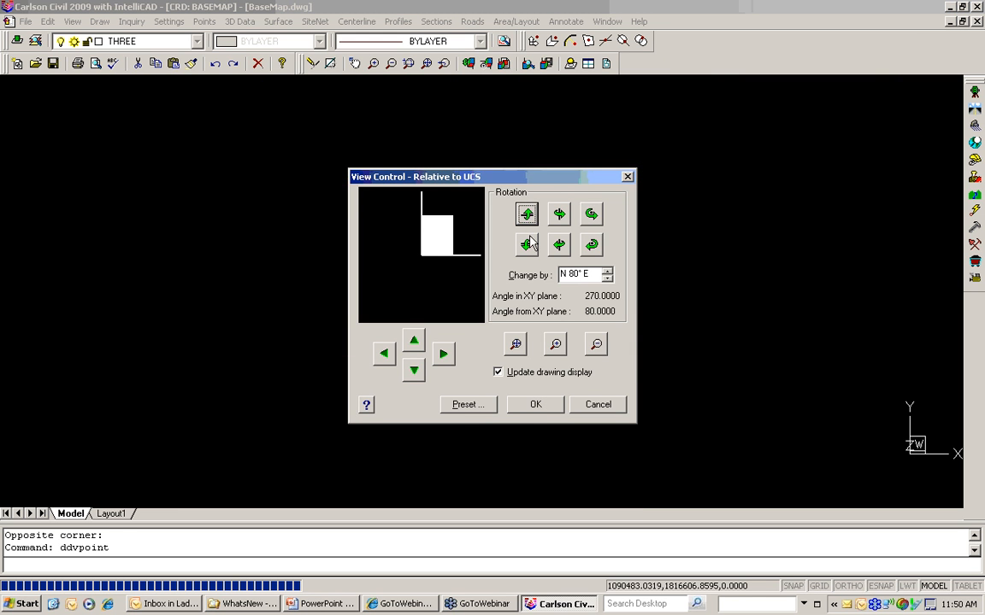
left_click(530, 405)
type("z")
key("Return")
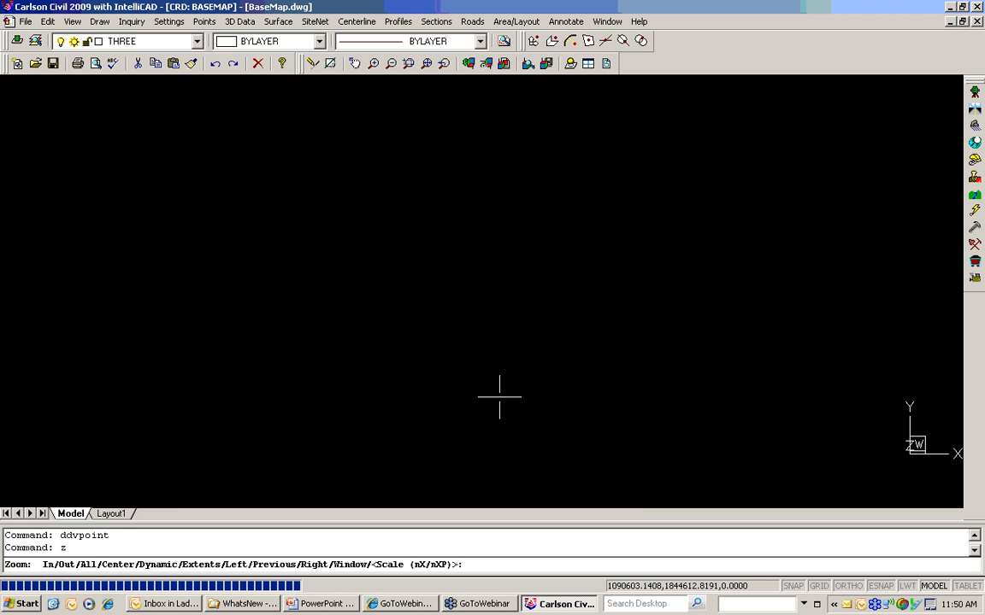
type("e")
key("Return")
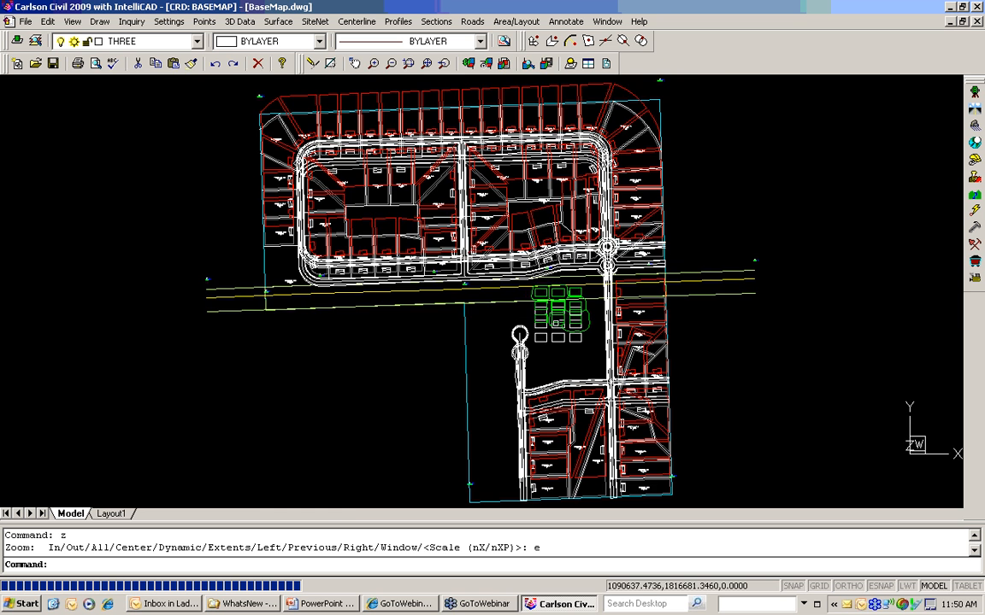
scroll(560, 323, "up", 5)
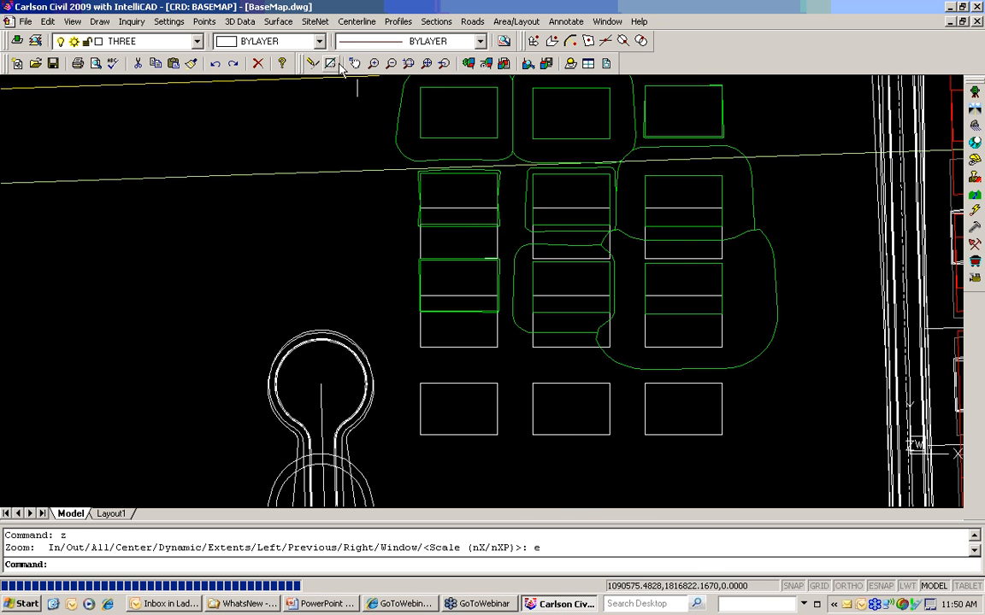
Open the leftmost white pad of the lowest row in Edit Pad Template and enable slope groups, accepting Group 1 fill and cut ratios of 1.00
left_click(280, 21)
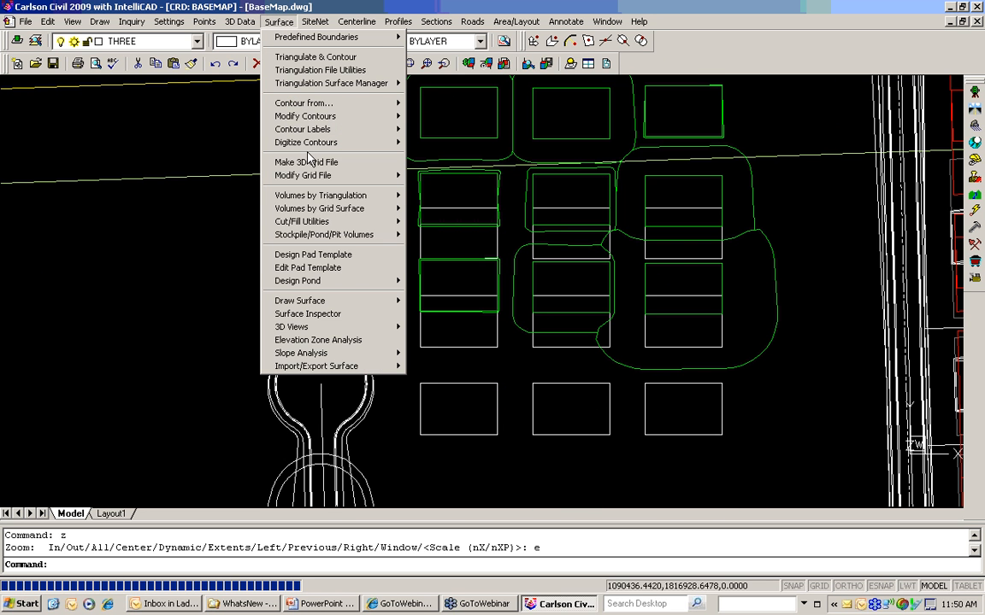
left_click(307, 267)
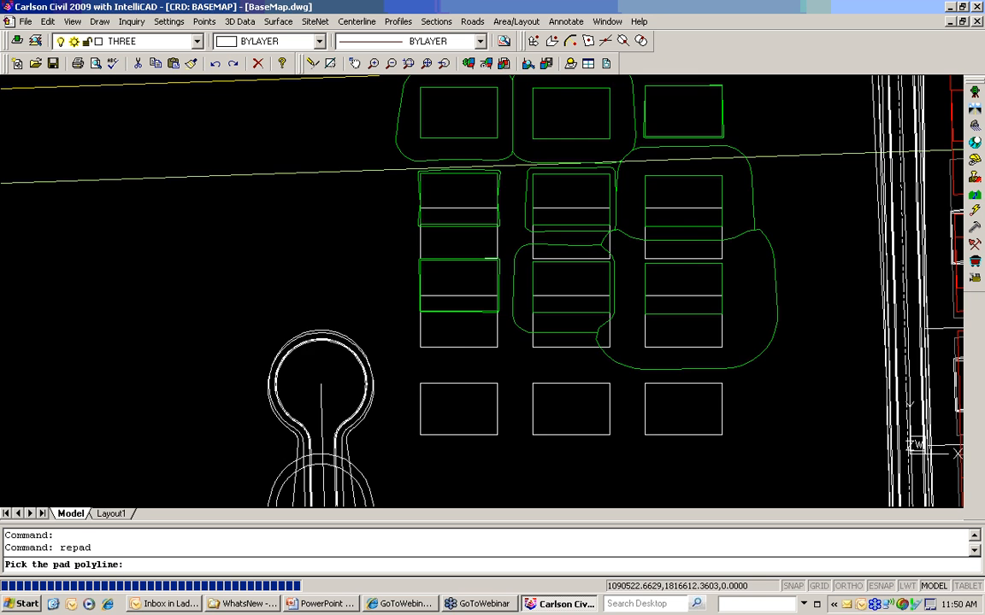
left_click(495, 378)
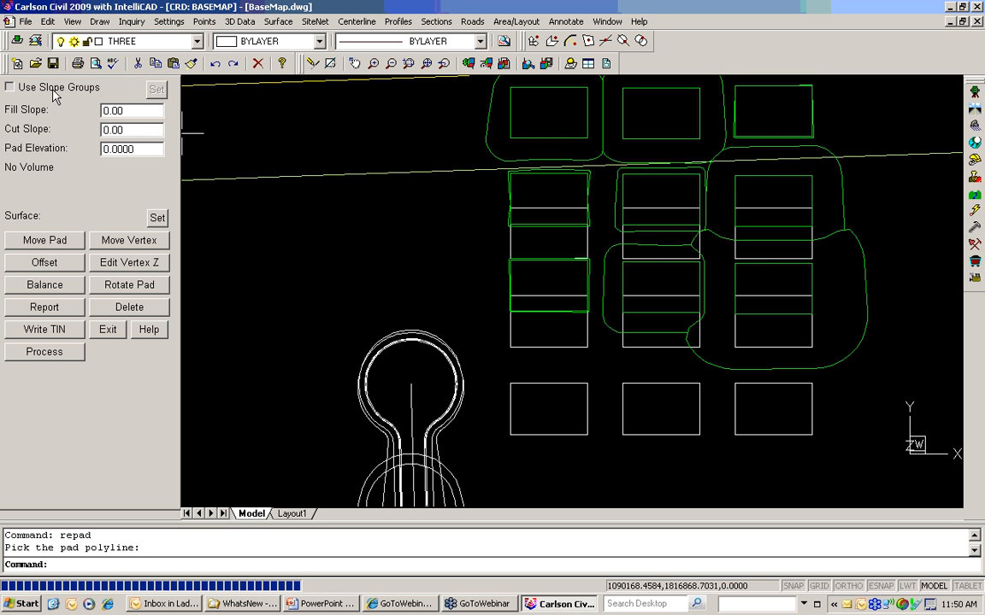
left_click(50, 89)
left_click(157, 91)
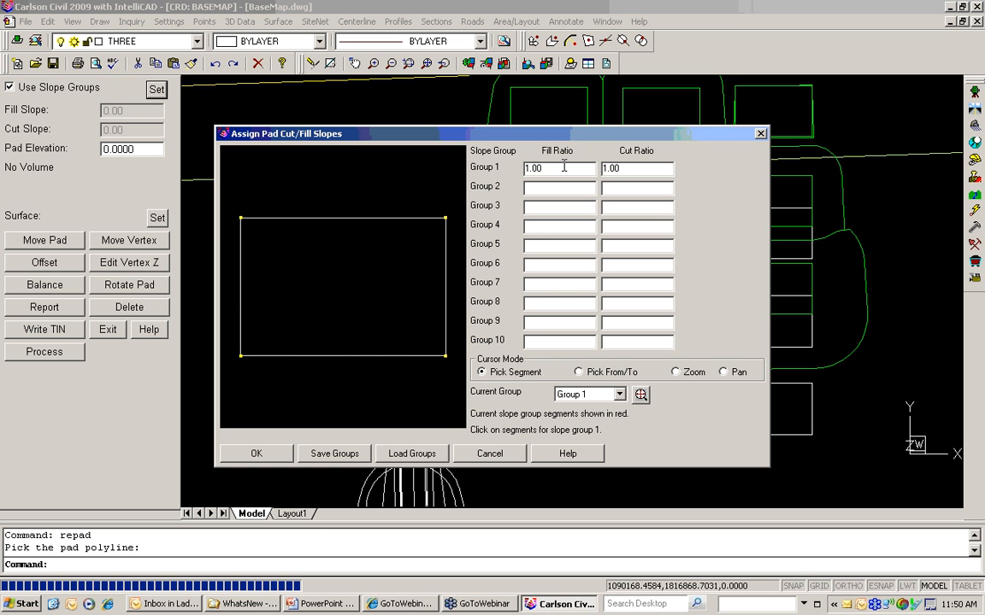
mouse_move(549, 142)
left_mouse_down()
mouse_move(545, 274)
mouse_move(580, 130)
left_mouse_up()
left_click(279, 447)
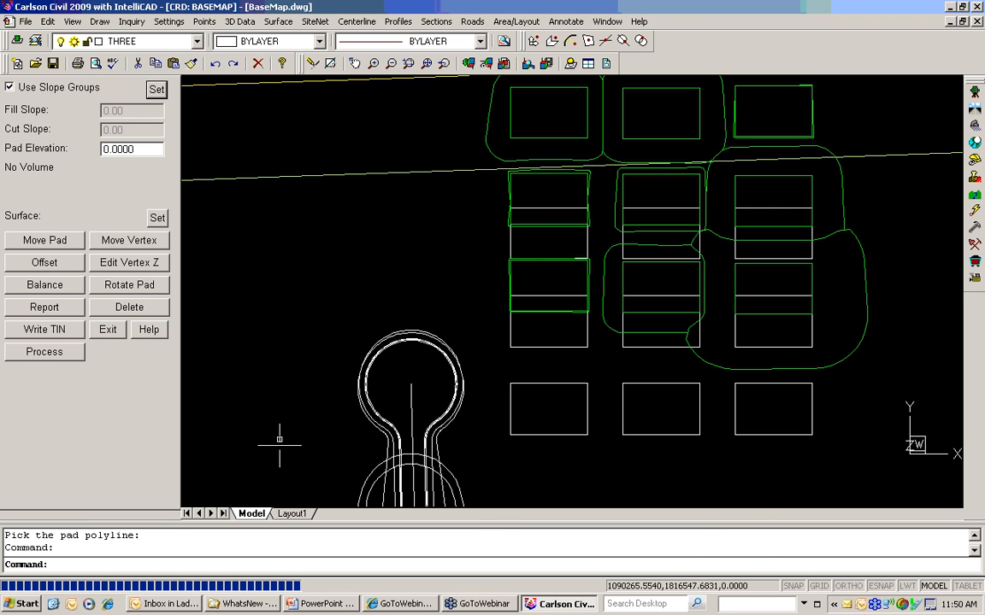
Move the pad being edited up and slightly to the left, to just below the outline above it
left_click(70, 240)
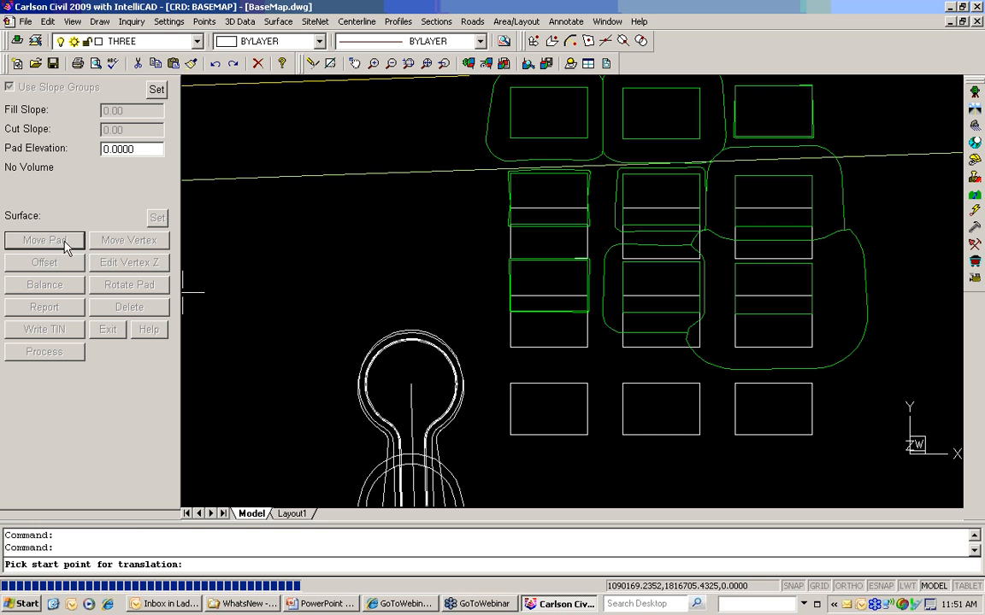
left_click(502, 425)
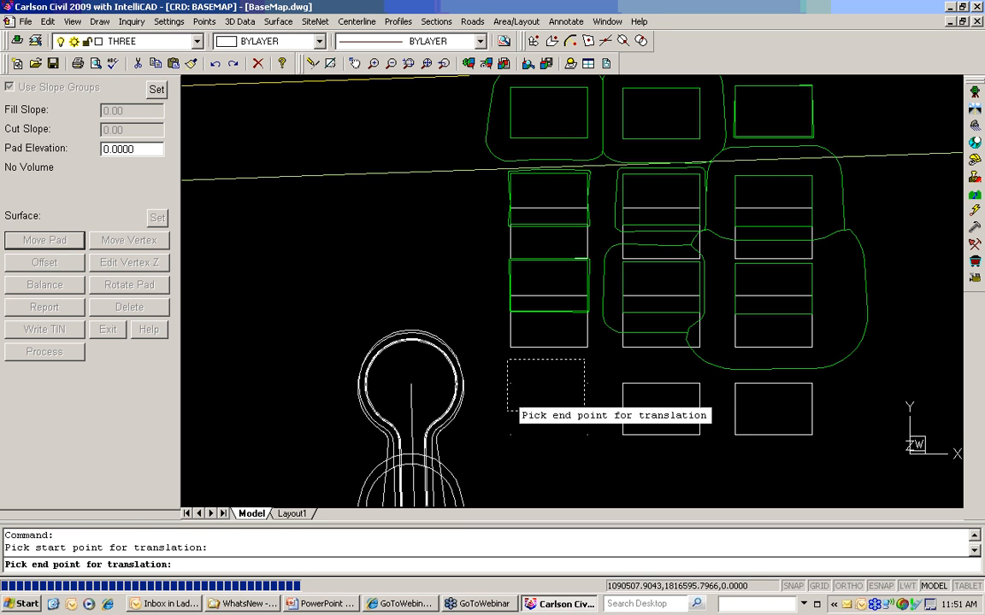
left_click(502, 387)
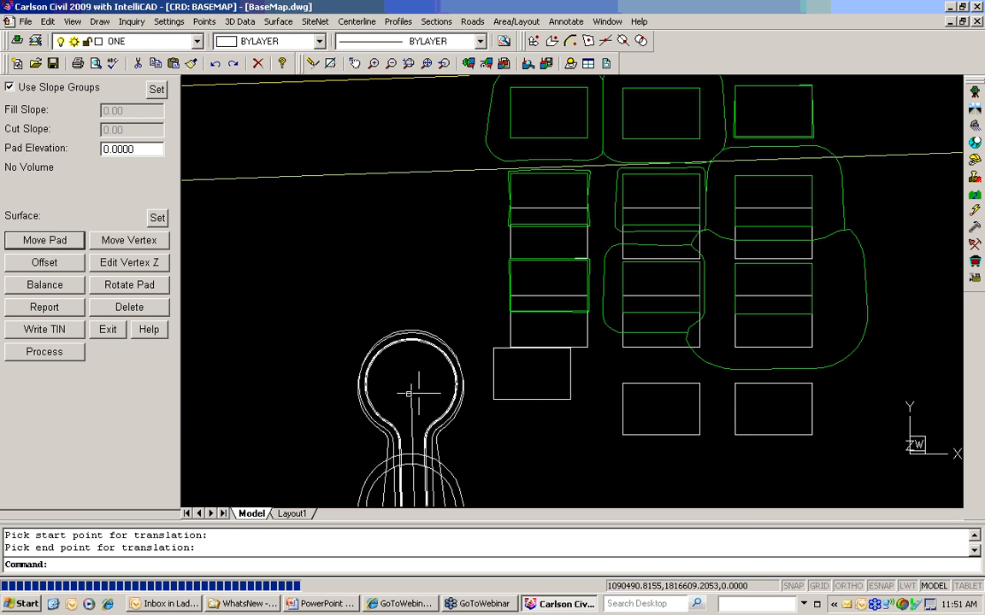
Try to process the pad being edited with a pad elevation of 705 and MERGED.tin as the slope target surface, and exit the editor
left_click(45, 352)
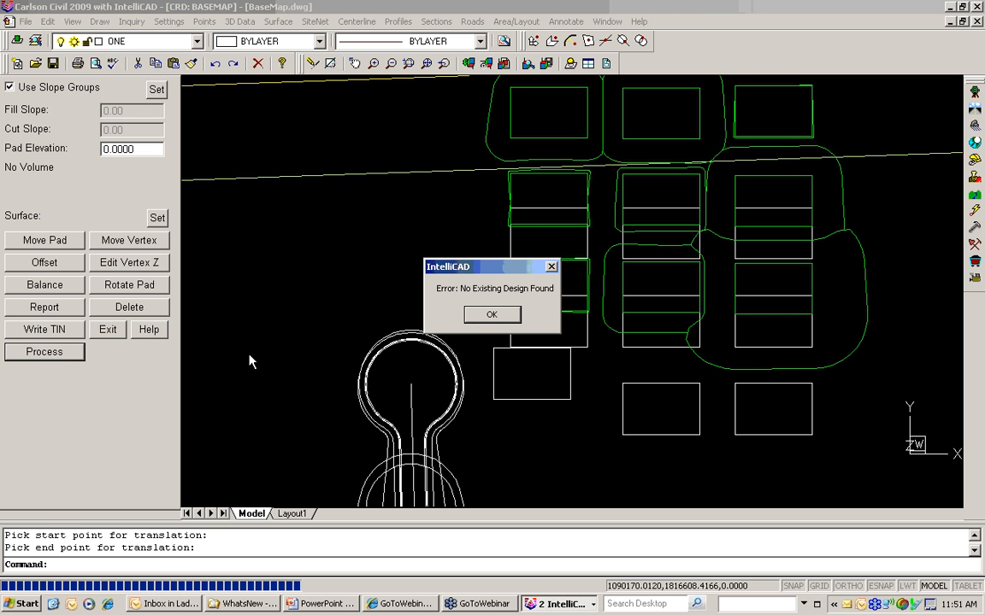
left_click(484, 318)
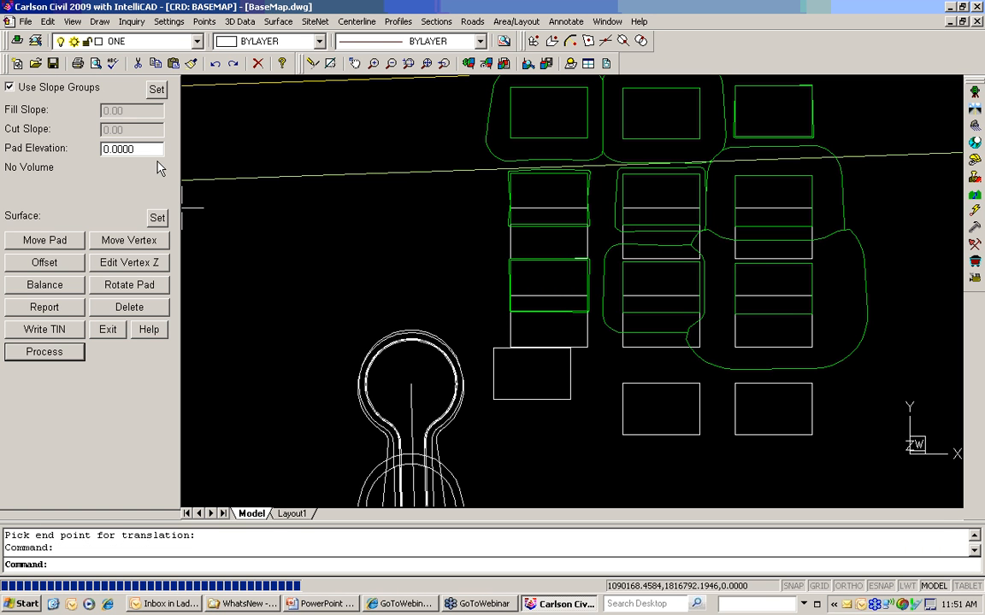
left_click_drag(131, 150, 104, 150)
type("705")
left_click(158, 219)
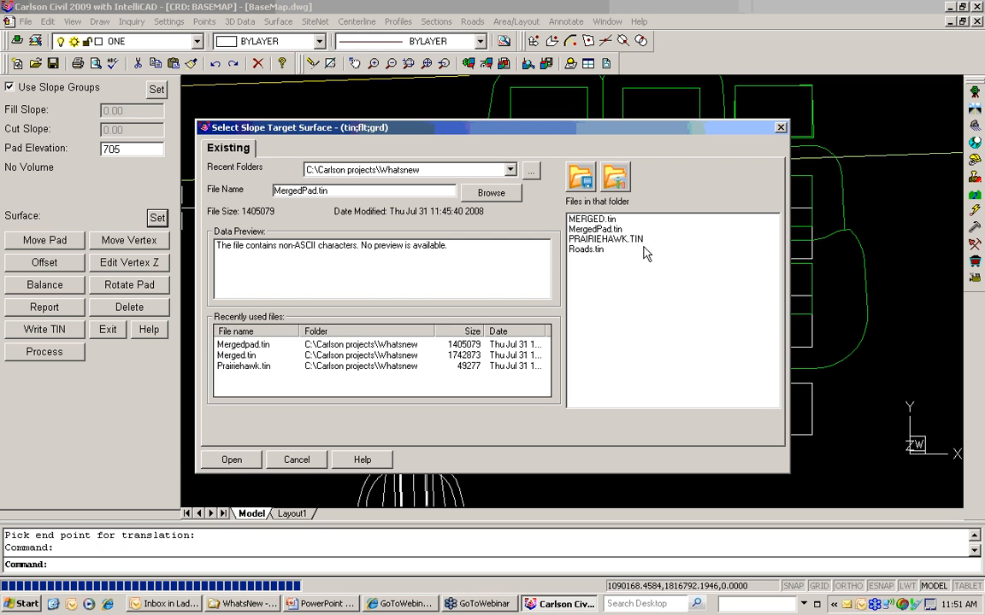
left_click(595, 220)
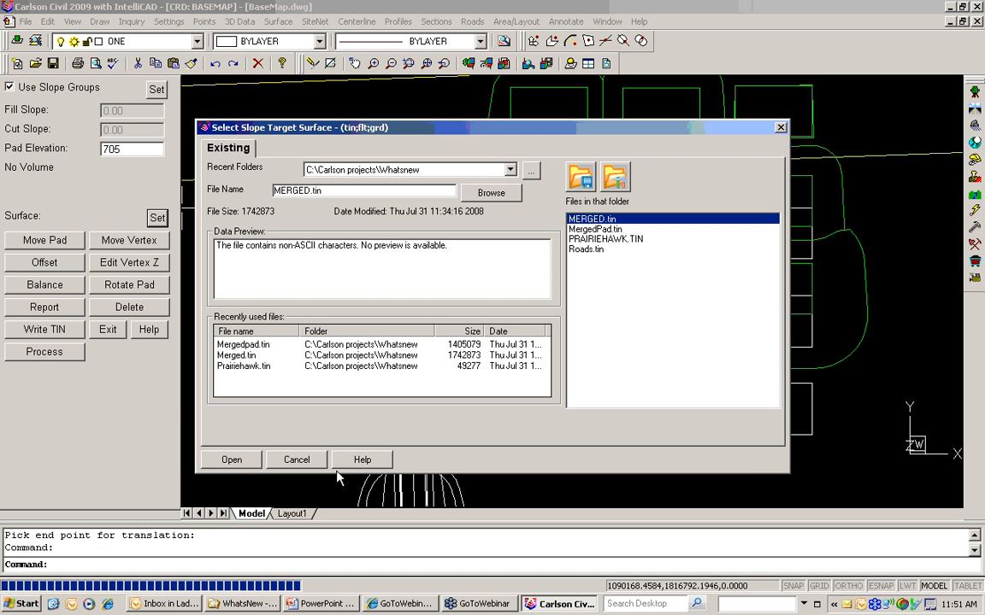
left_click(233, 462)
left_click(50, 352)
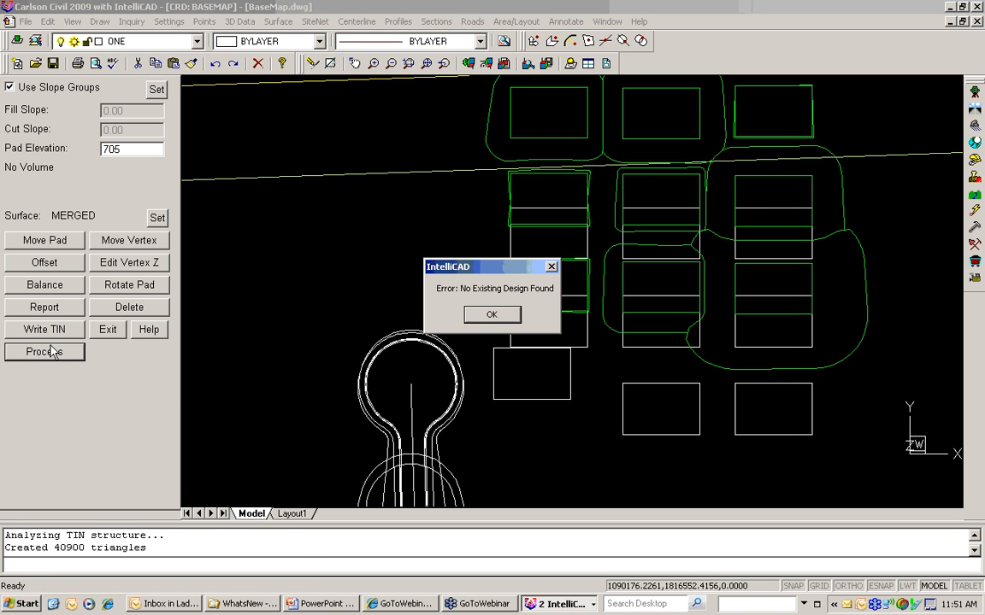
left_click(497, 314)
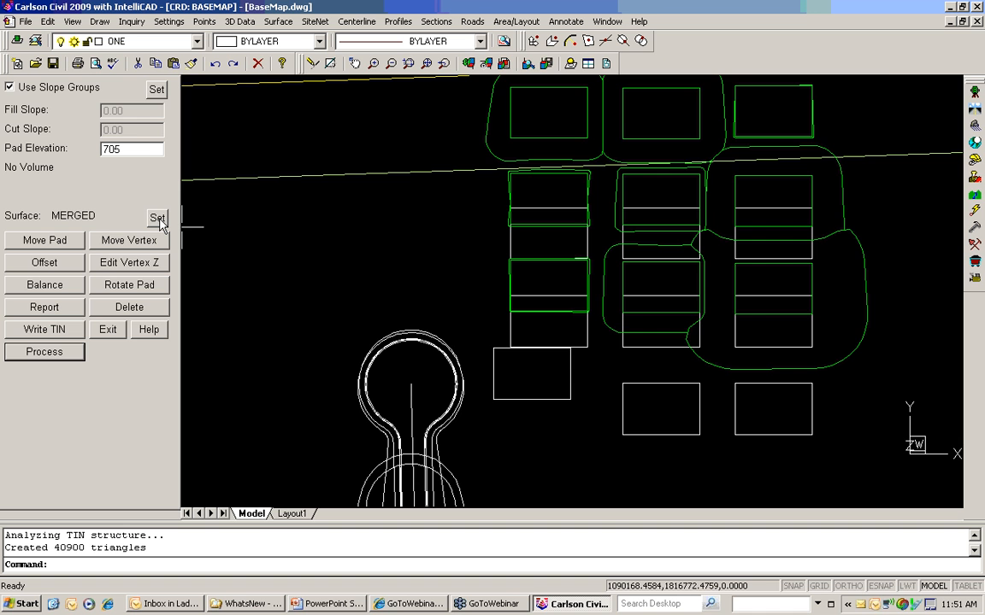
left_click(108, 329)
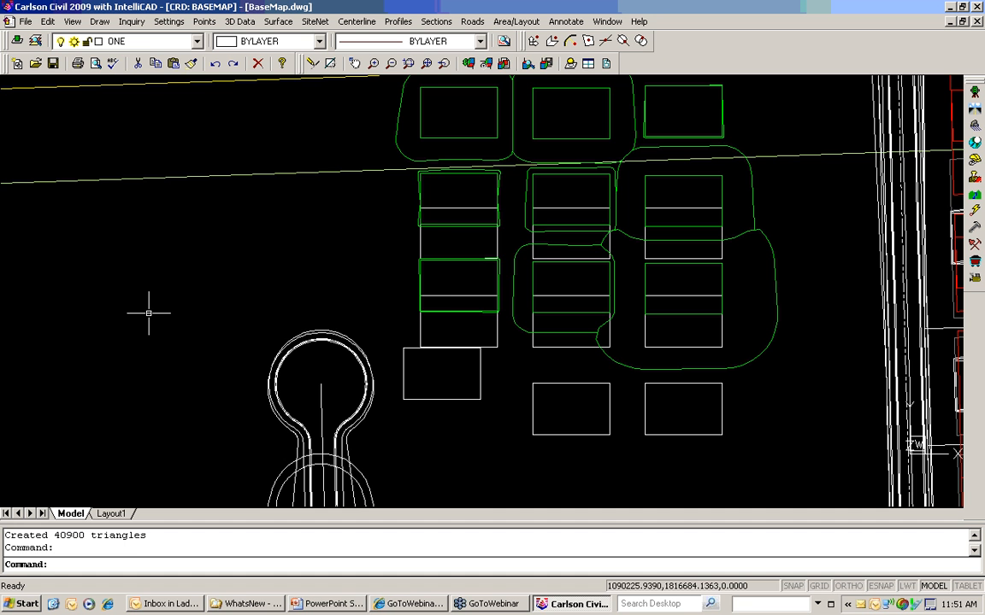
Return the drawing to the plan view of the current UCS
type("plan")
key("Return")
key("Return")
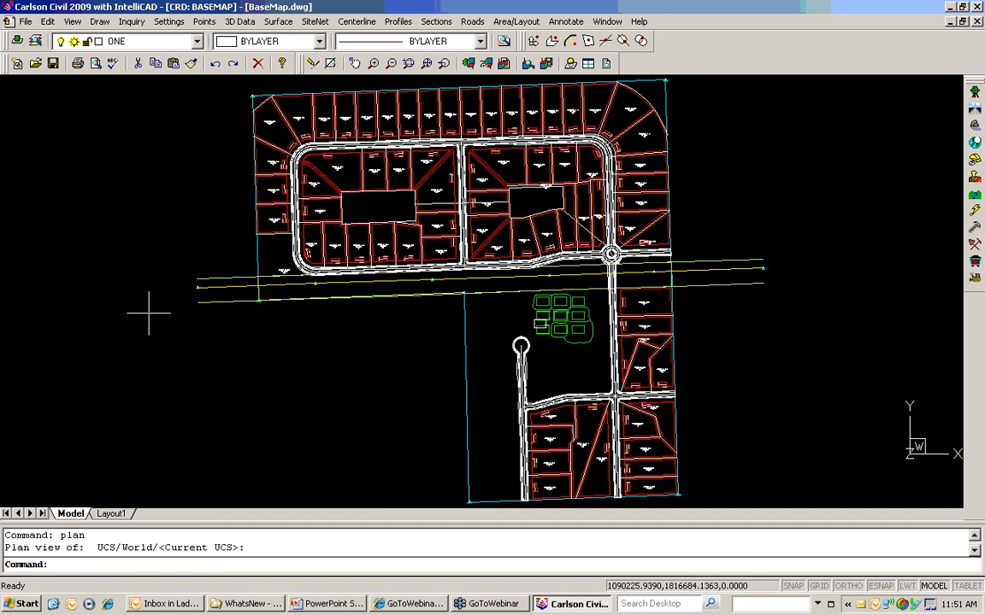
Freeze the LOT_SYM layer by picking the white building symbol on lot 45
scroll(598, 224, "up", 4)
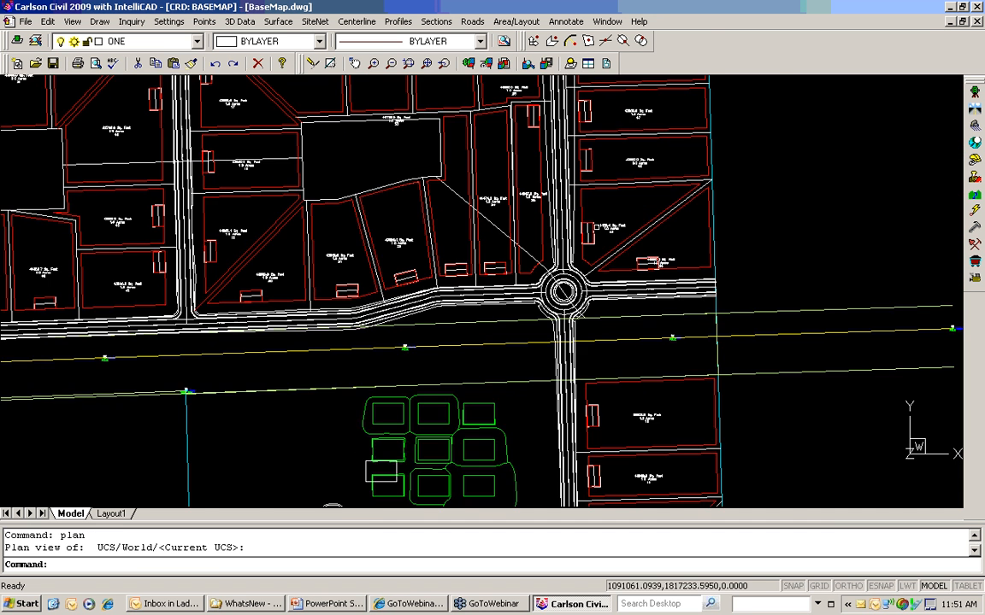
scroll(596, 226, "up", 5)
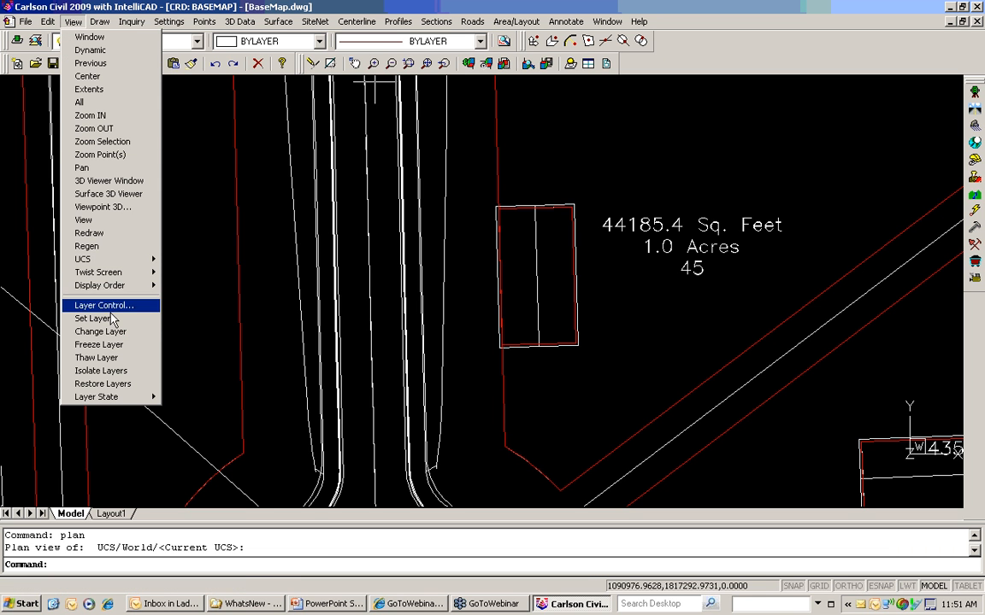
left_click(107, 345)
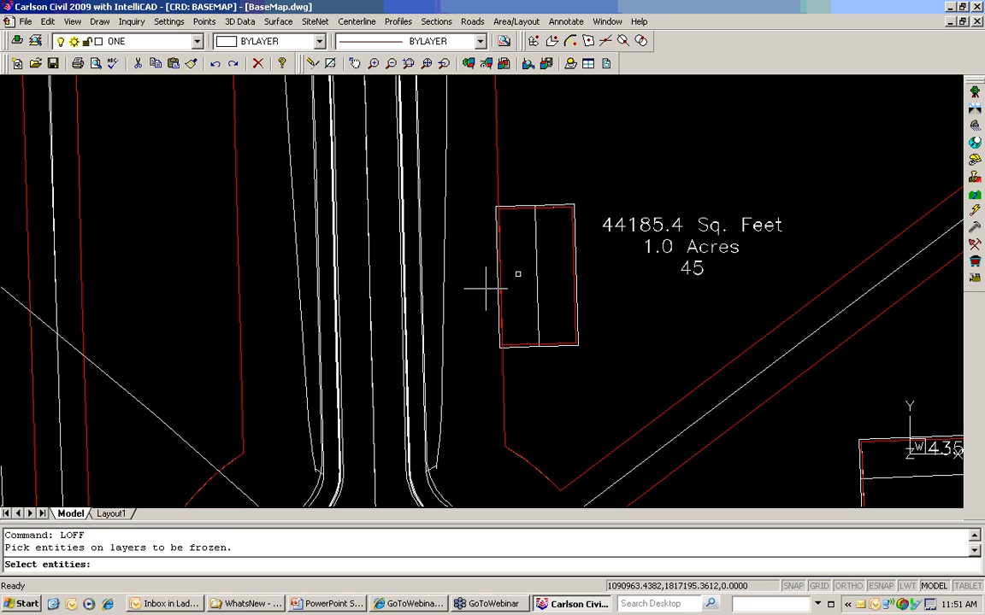
left_click(575, 206)
key("Return")
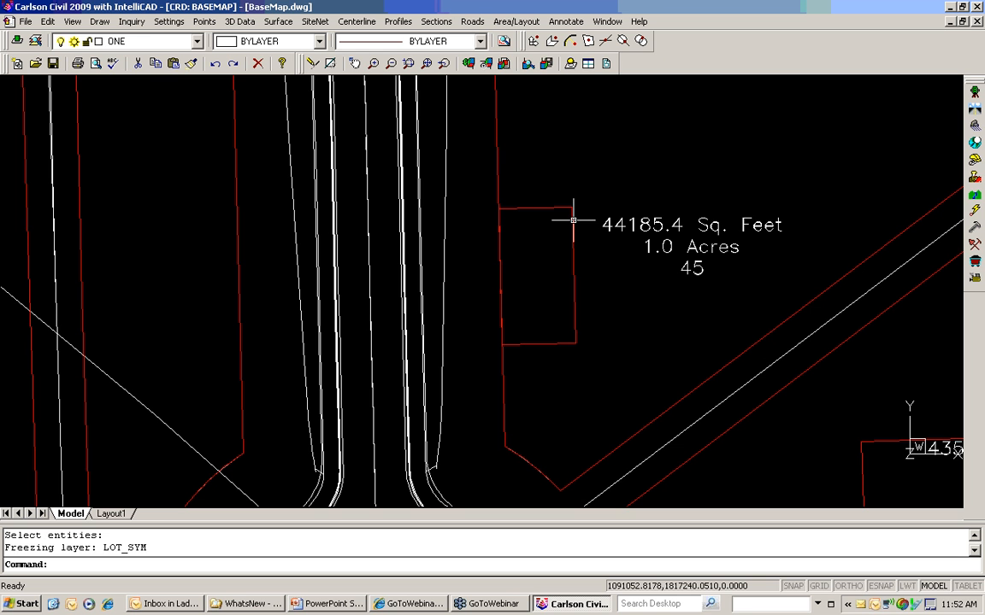
List the entity data of the red building outline on lot 45 to examine its layer and vertex elevations
left_click(573, 220)
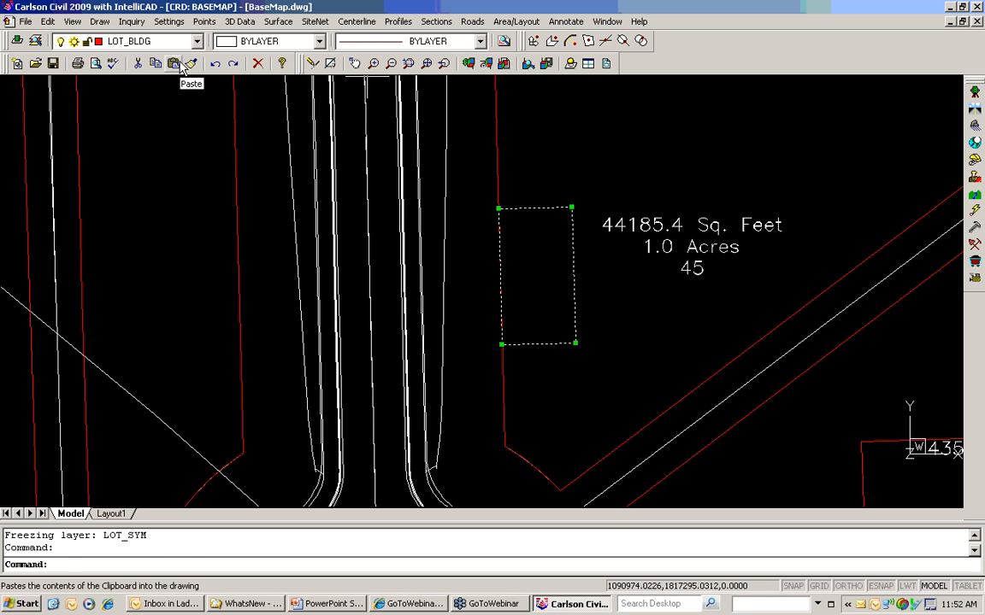
type("li")
key("Return")
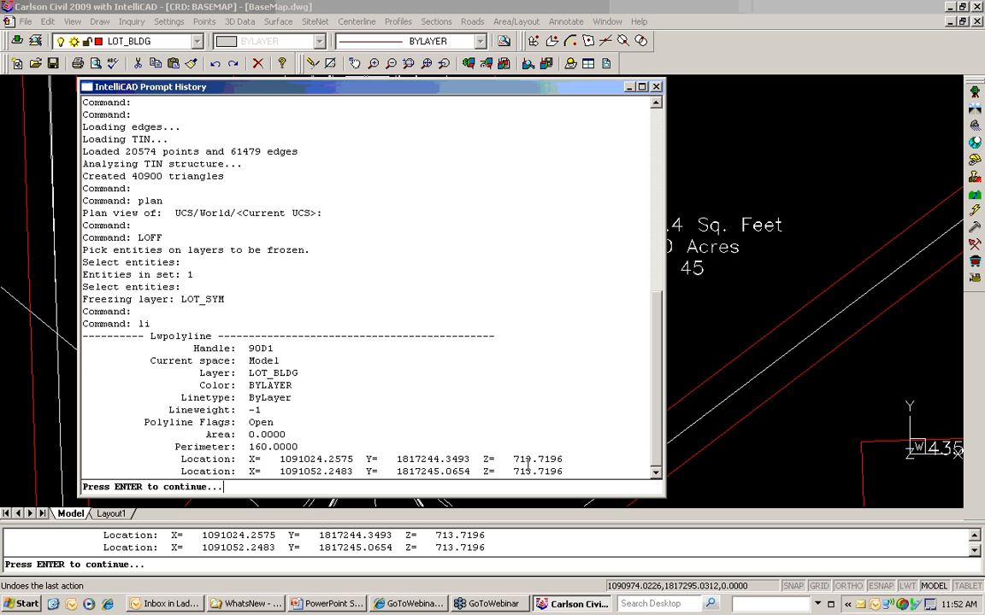
key("Return")
key("Return")
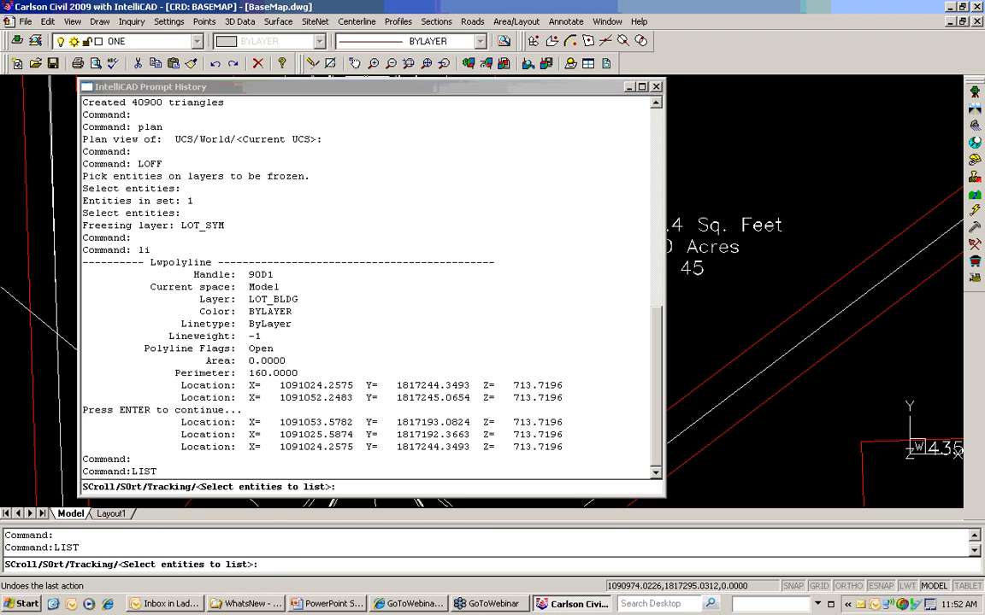
key("Escape")
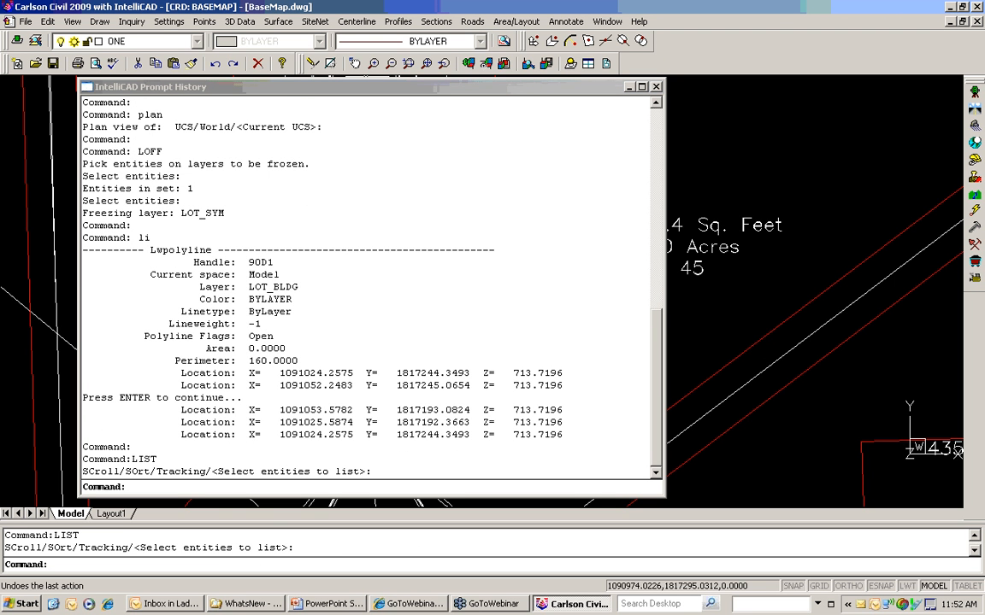
key("F2")
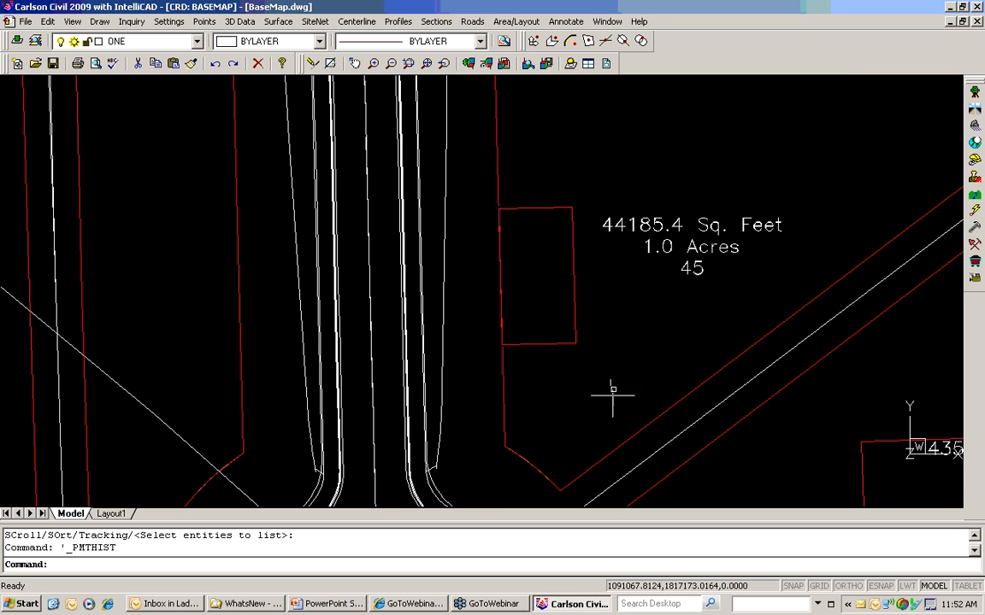
Check the layer of a red building outline on a lot just west of the roundabout, and clear the selection
scroll(587, 324, "down", 2)
scroll(589, 316, "down", 2)
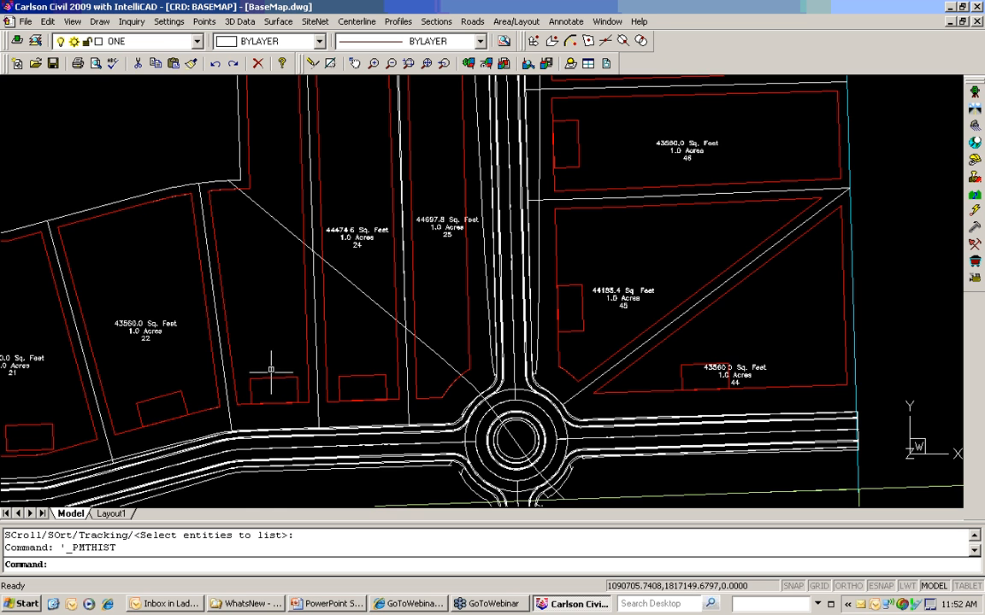
scroll(248, 337, "down", 2)
scroll(279, 344, "down", 1)
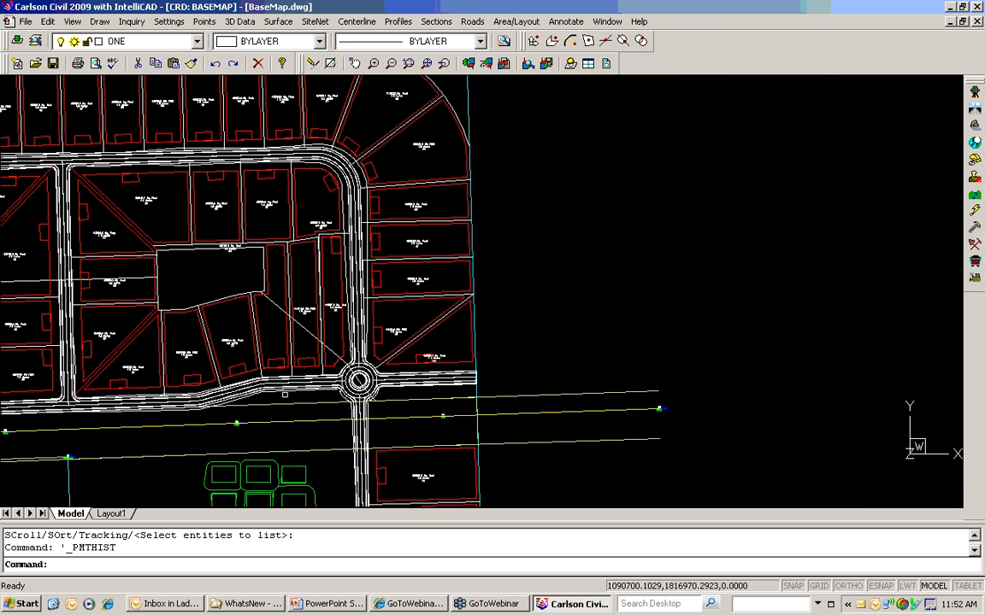
mouse_move(282, 471)
middle_mouse_down()
mouse_move(330, 397)
mouse_move(350, 337)
middle_mouse_up()
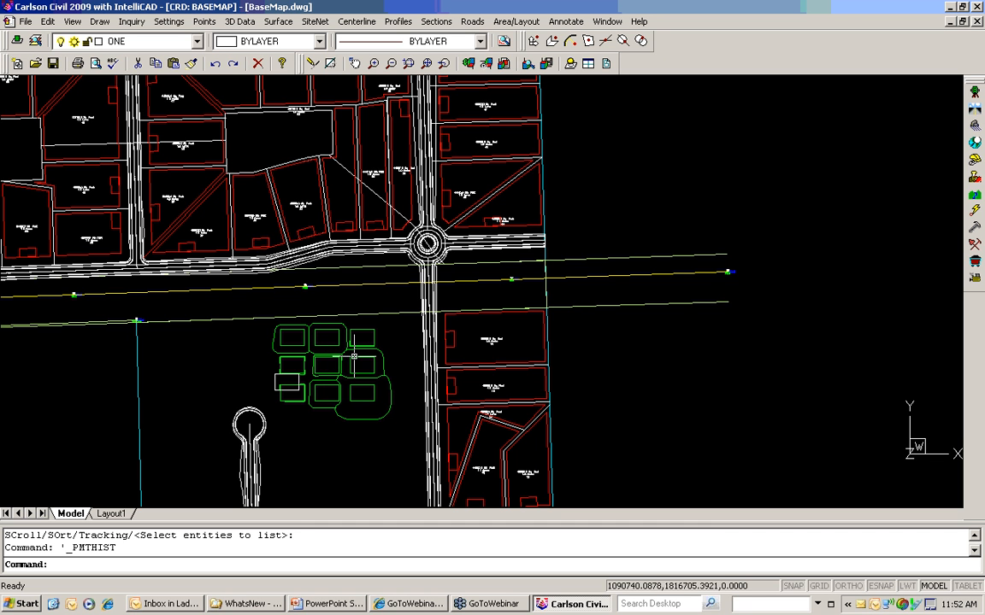
left_click(343, 224)
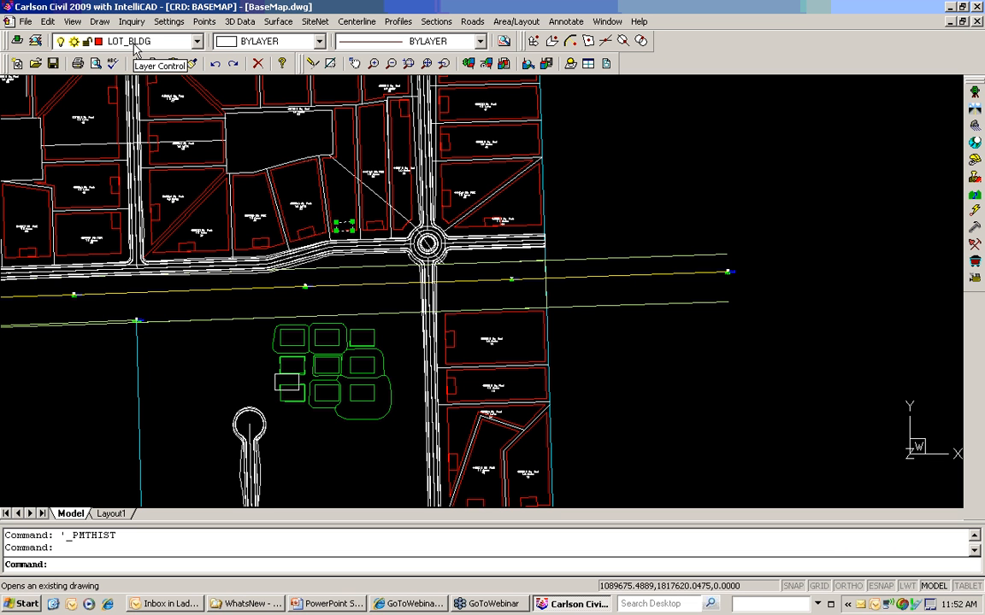
key("Escape")
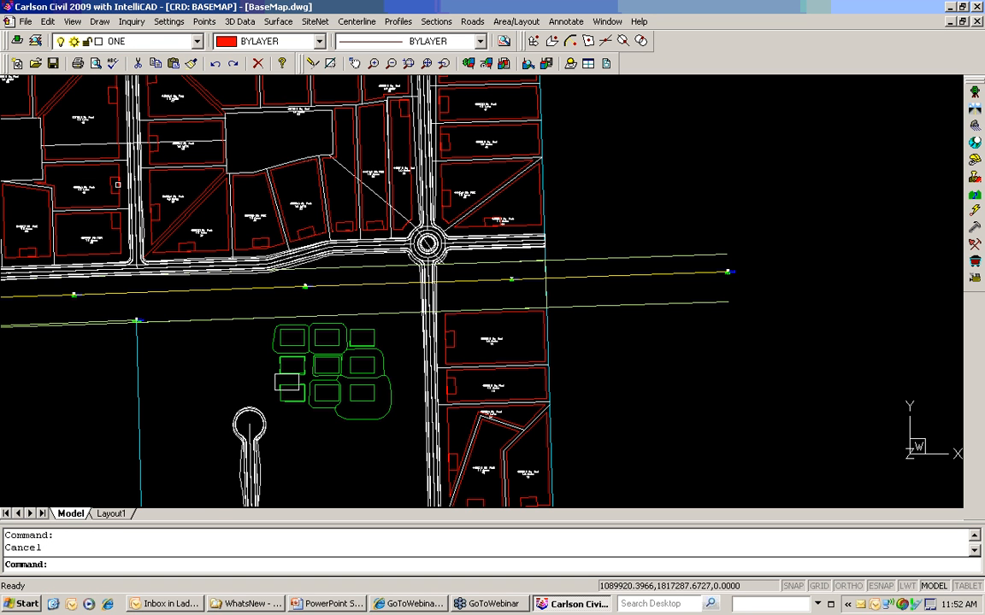
Open the PrairieHawk road network in Road Network, highlight the ROUND-ABOUT centerline in the drawing, and exit
scroll(117, 184, "down", 2)
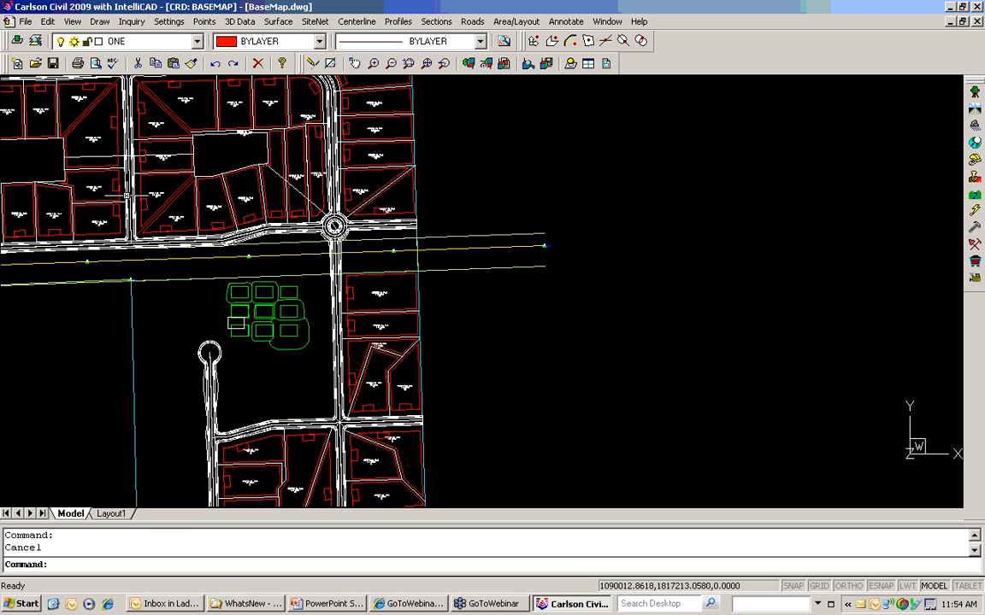
scroll(353, 192, "down", 2)
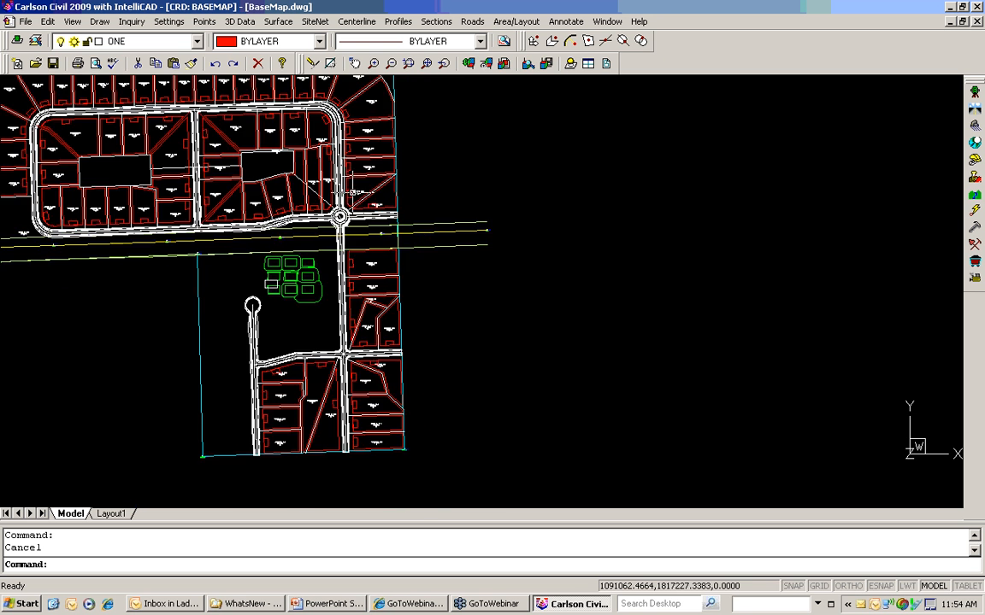
mouse_move(353, 192)
middle_mouse_down()
mouse_move(543, 303)
mouse_move(544, 257)
middle_mouse_up()
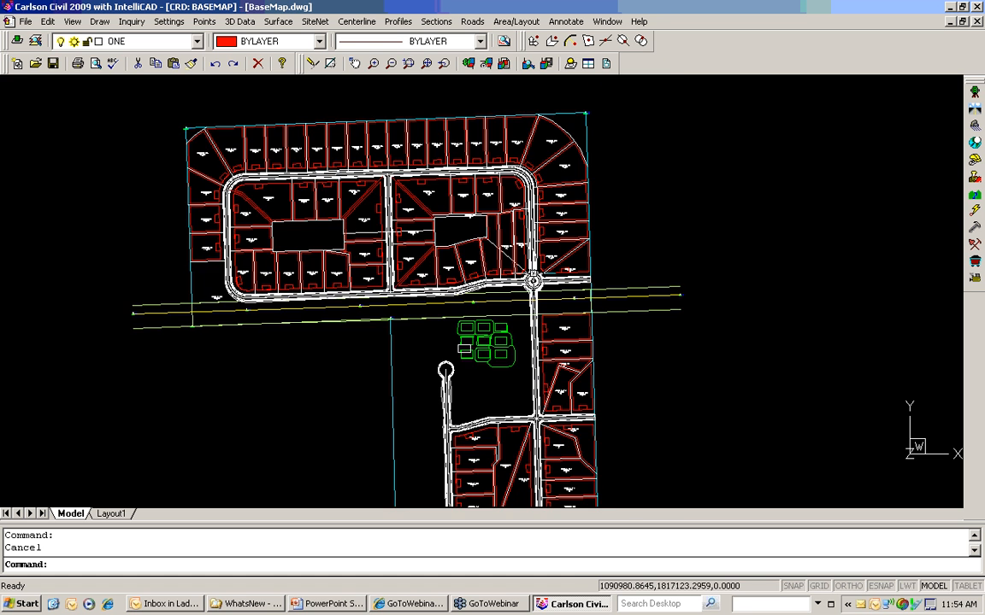
scroll(533, 281, "up", 3)
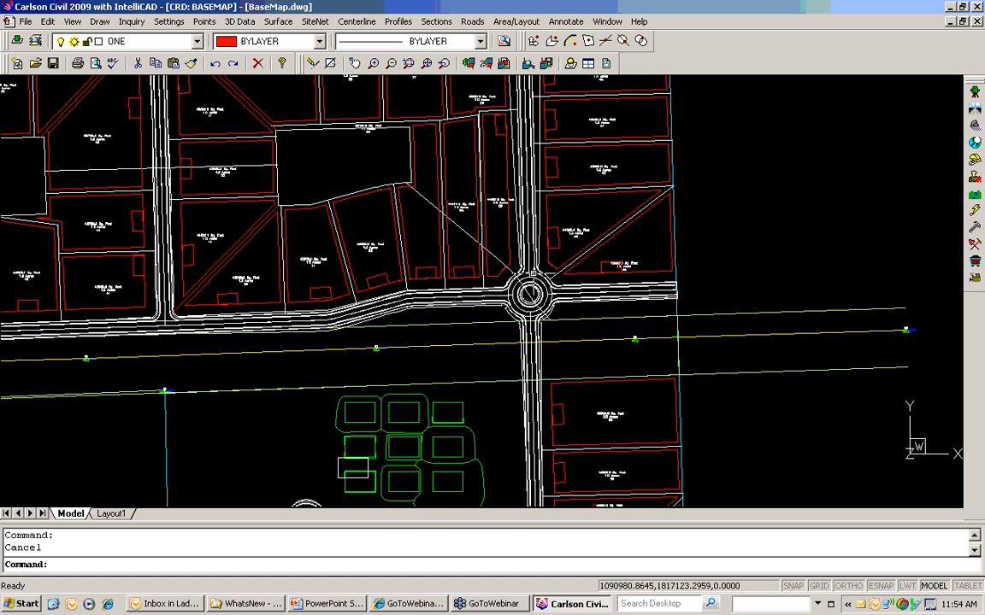
scroll(532, 275, "up", 5)
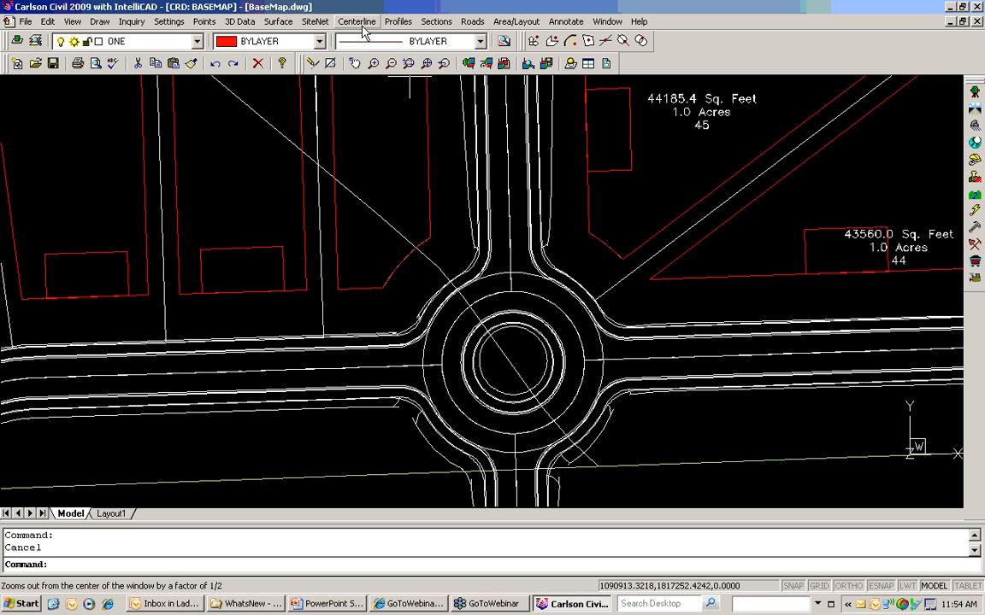
left_click(471, 25)
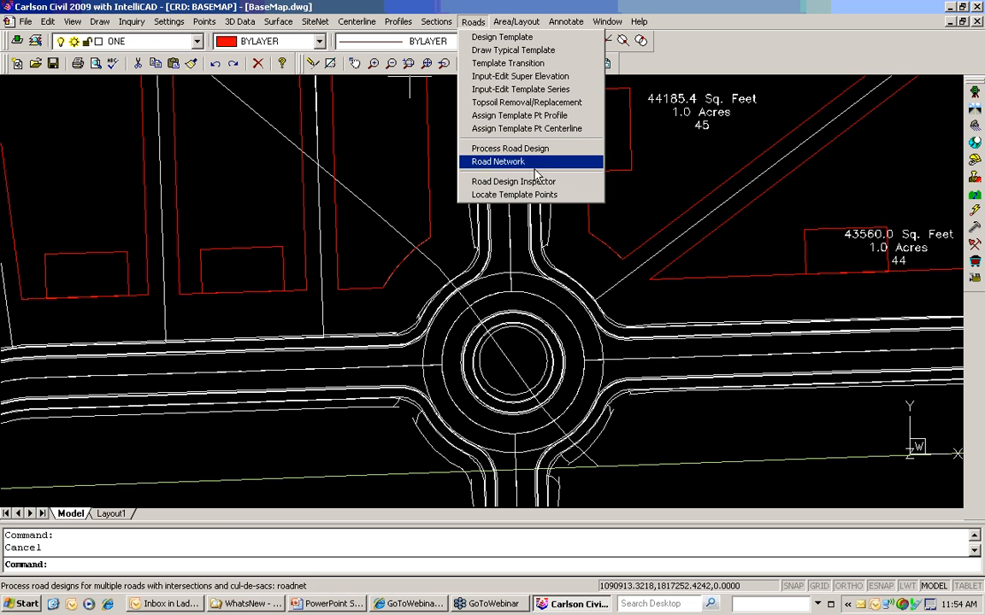
left_click(503, 161)
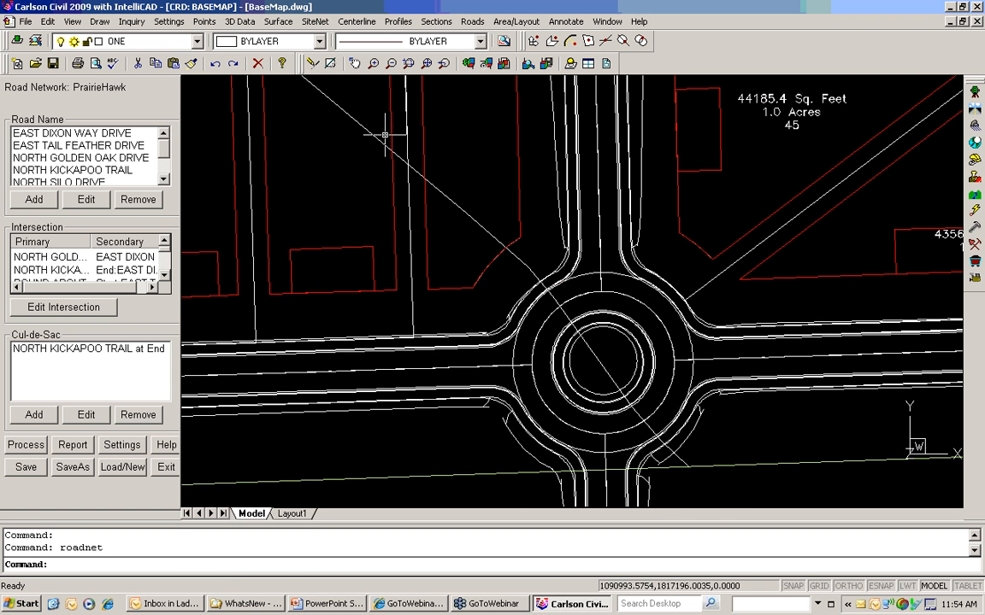
left_click_drag(163, 141, 167, 177)
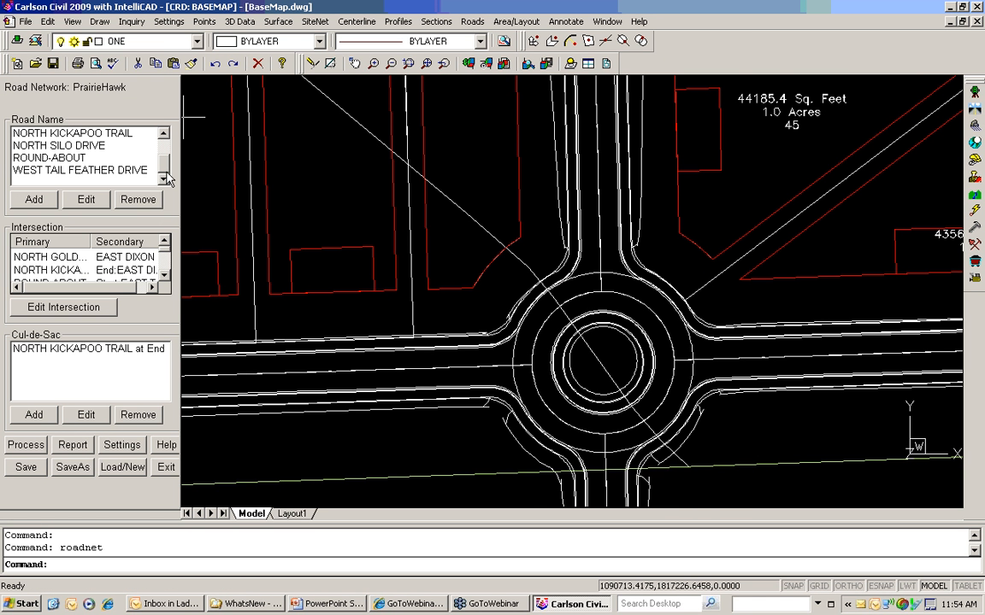
left_click(75, 159)
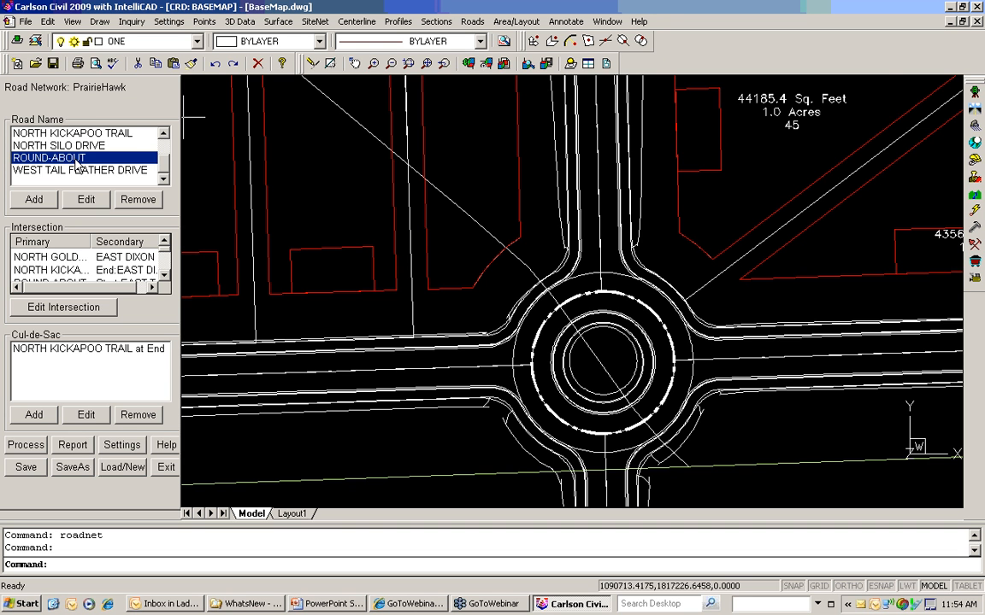
left_click(166, 466)
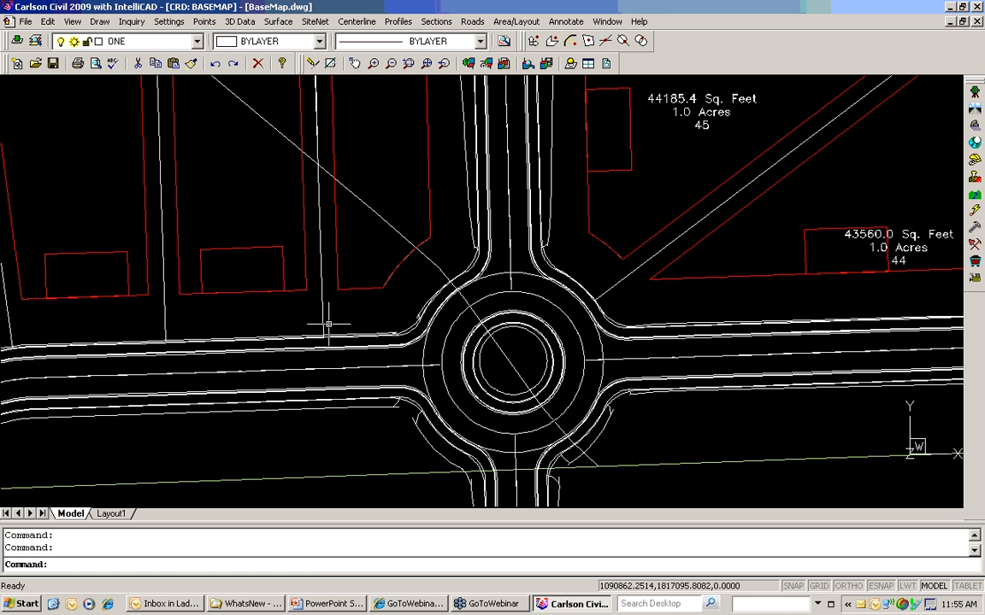
Draw a circle about 256 ft in circumference over the lot frontage and road just west of the roundabout
type("c")
key("Return")
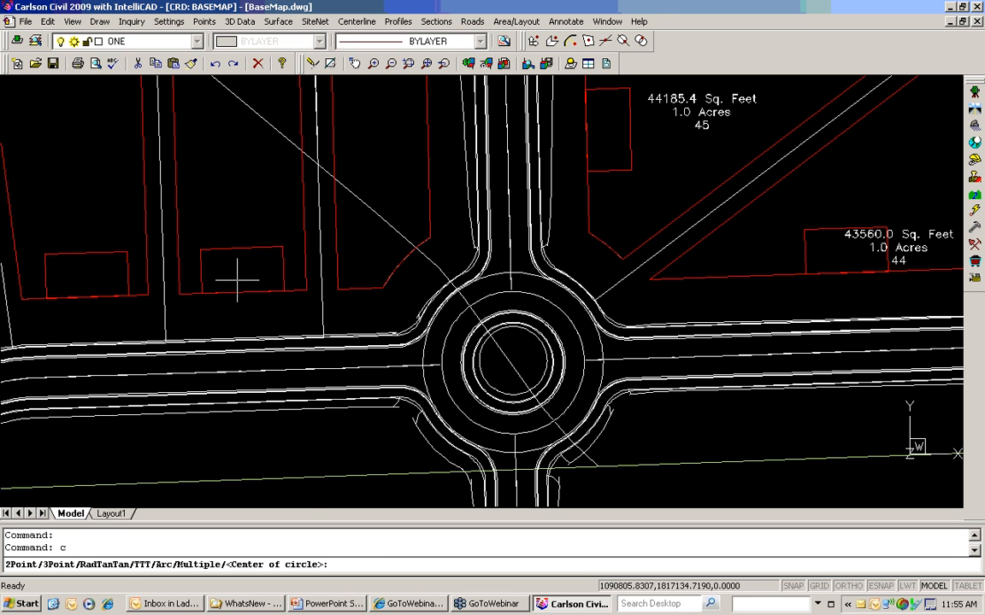
left_click(240, 307)
left_click(288, 349)
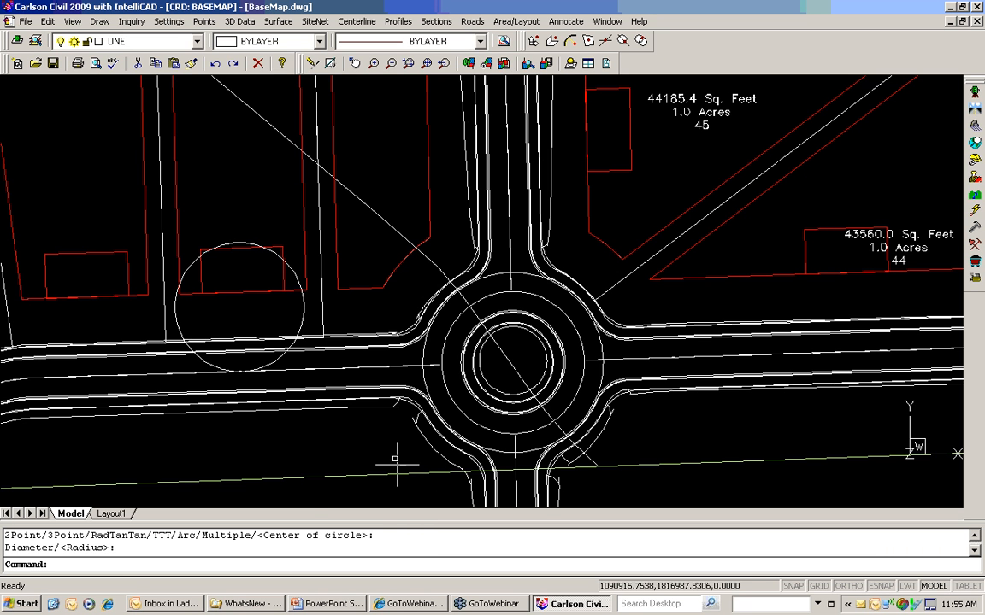
Convert the new circle west of the roundabout to a polyline with Entities to Polylines
left_click(50, 22)
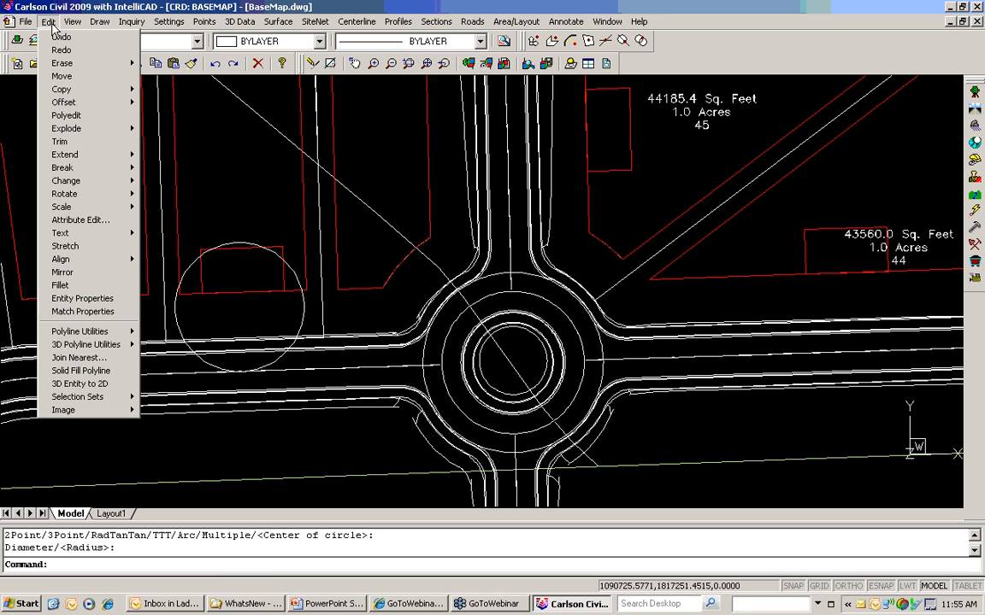
mouse_move(137, 337)
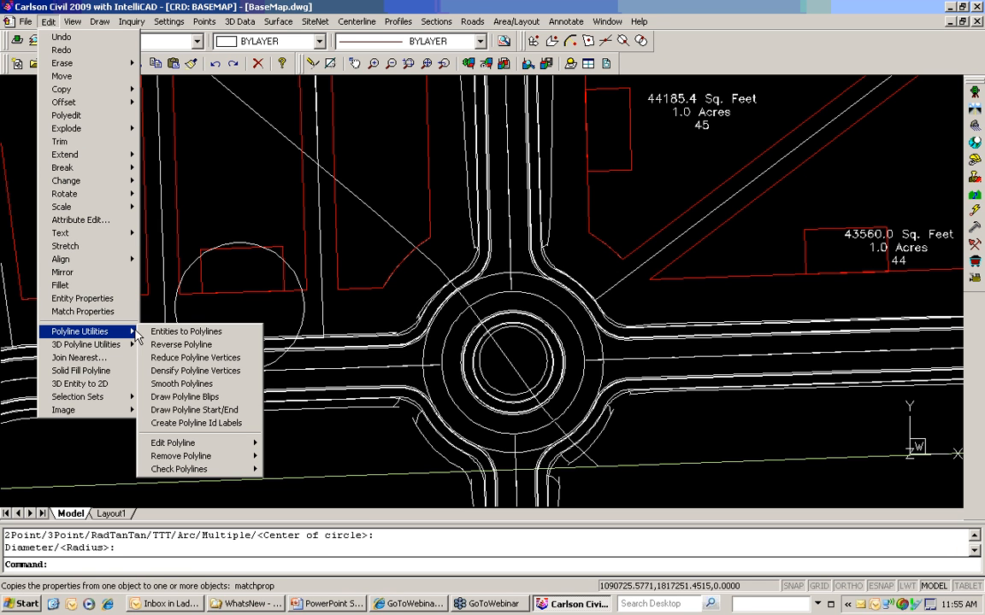
left_click(159, 331)
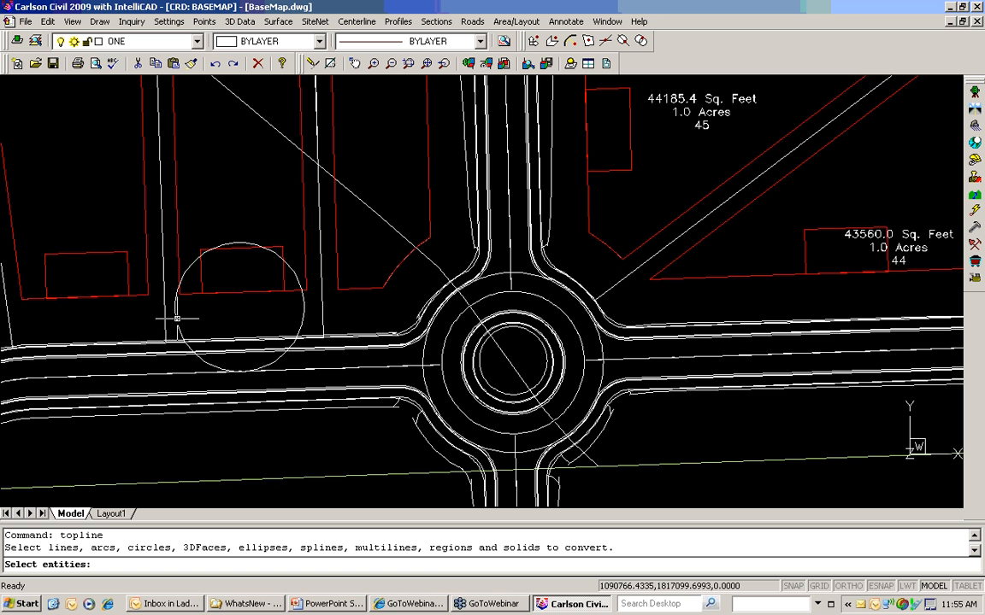
left_click(176, 318)
key("Return")
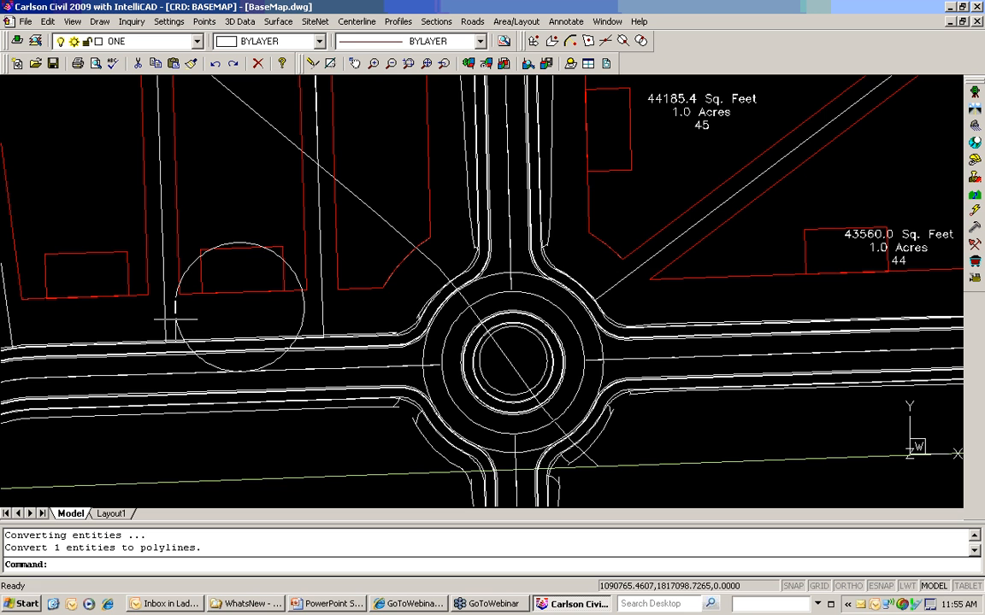
Write the circle polyline to a centerline file named Round2 with beginning station 0+00, and review its curve elements in the centerline editor
left_click(356, 21)
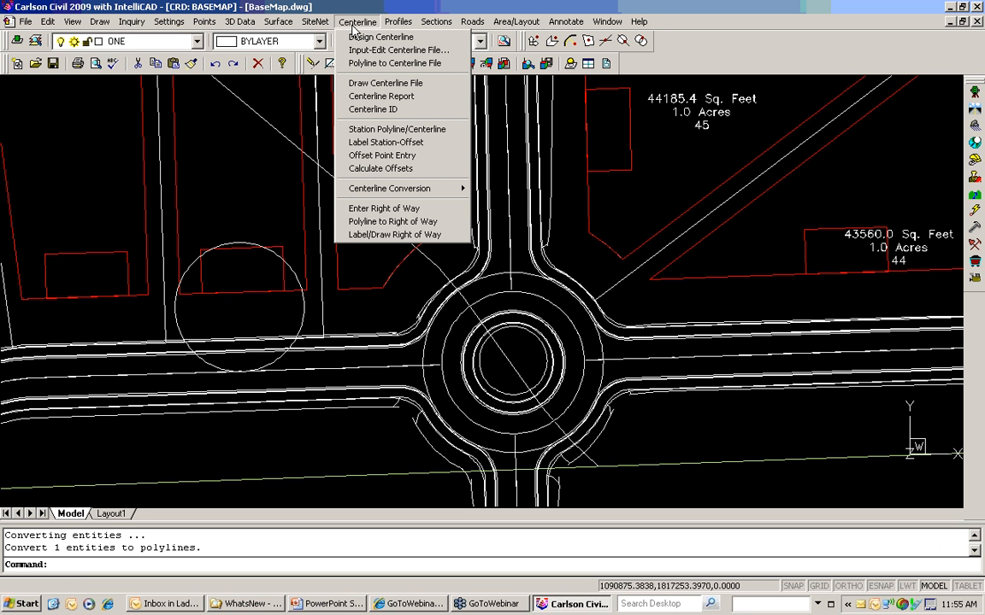
left_click(368, 64)
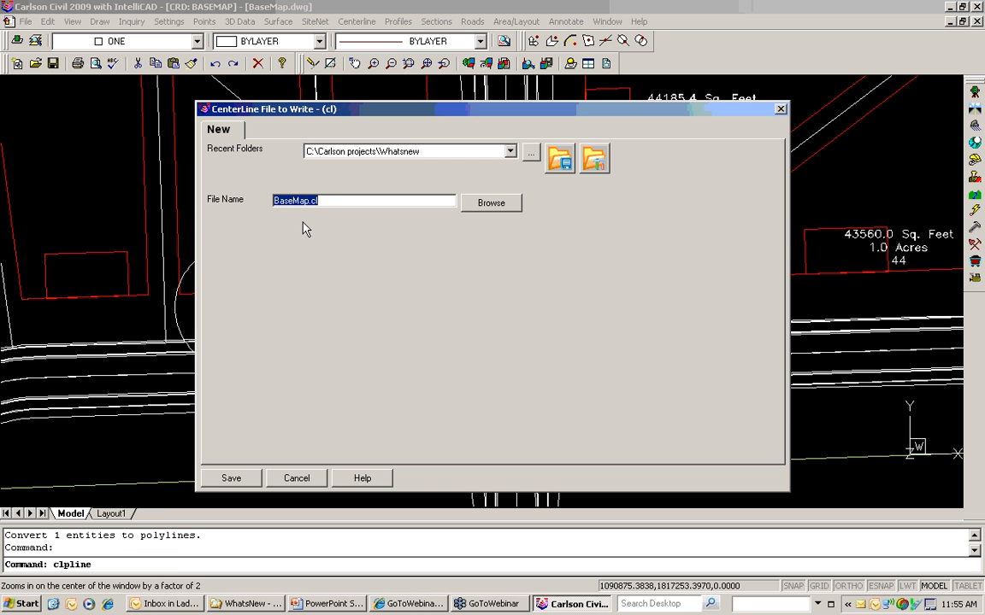
type("Round2")
key("Return")
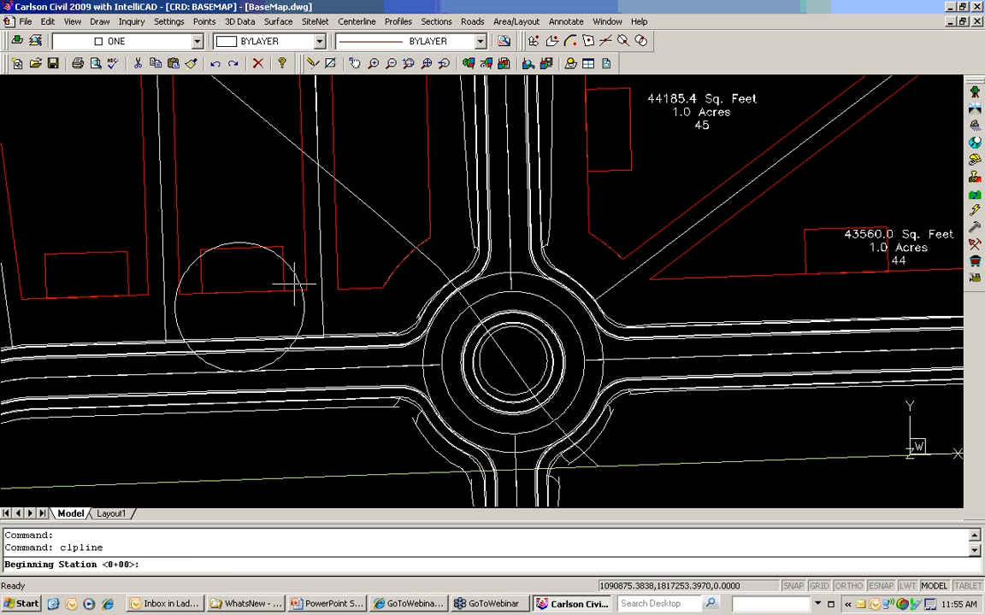
key("Return")
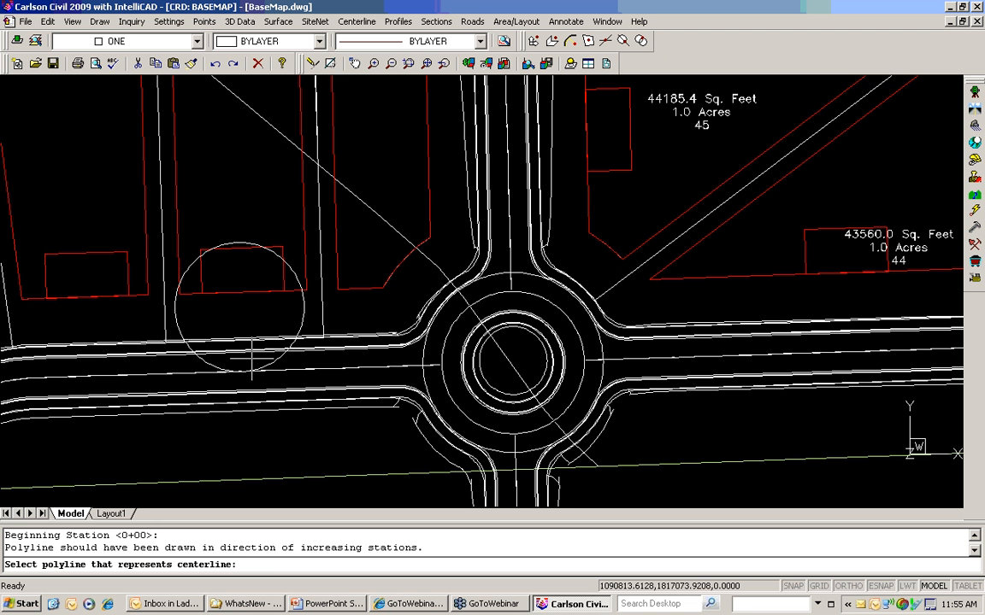
left_click(302, 313)
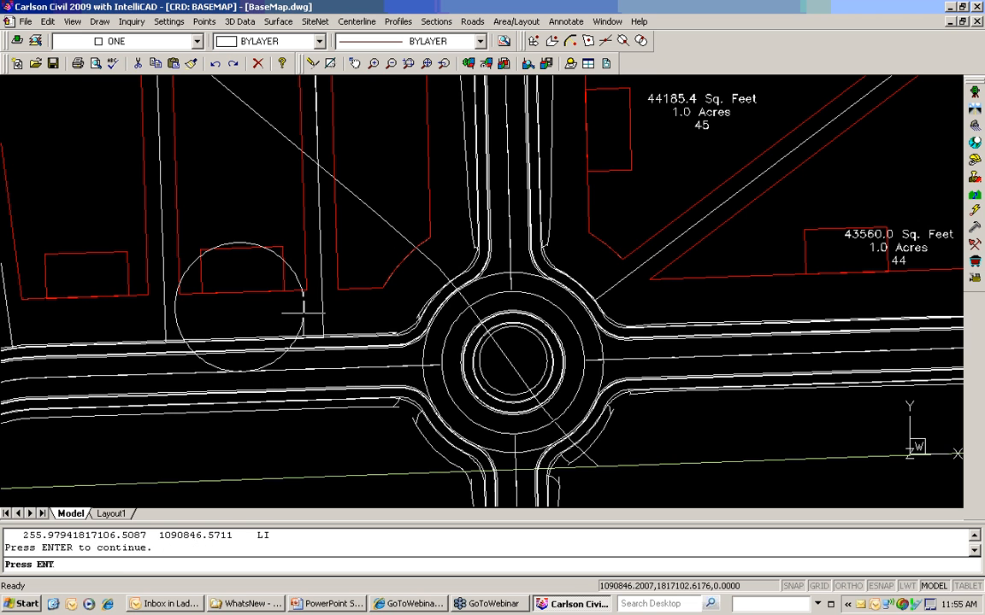
key("Return")
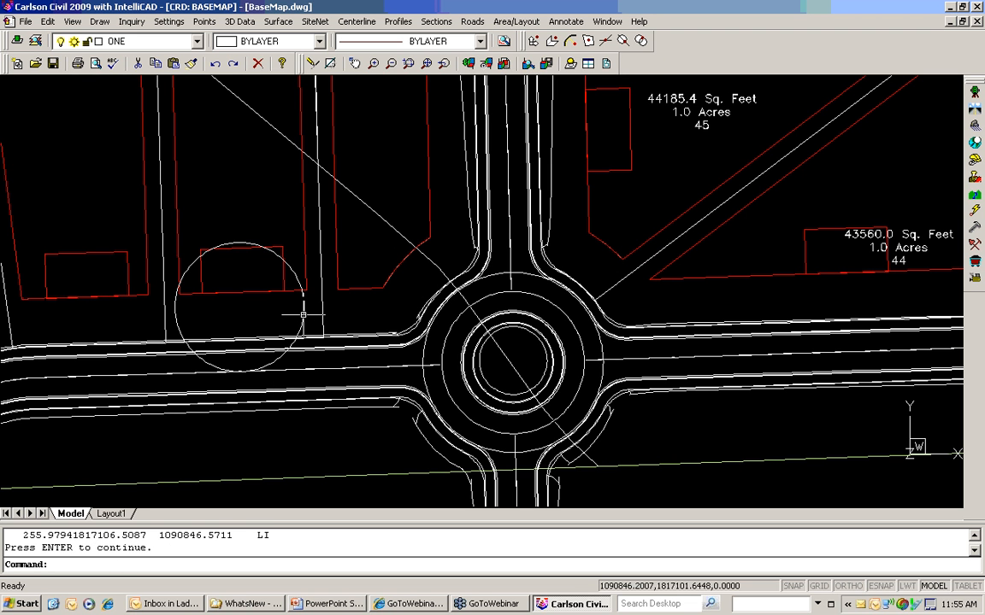
key("Return")
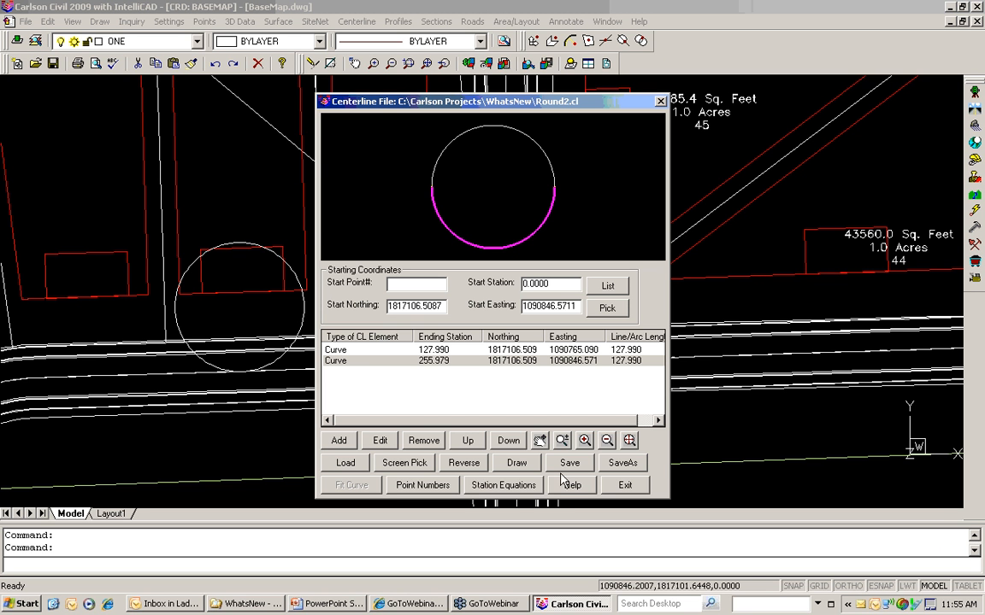
left_click(623, 487)
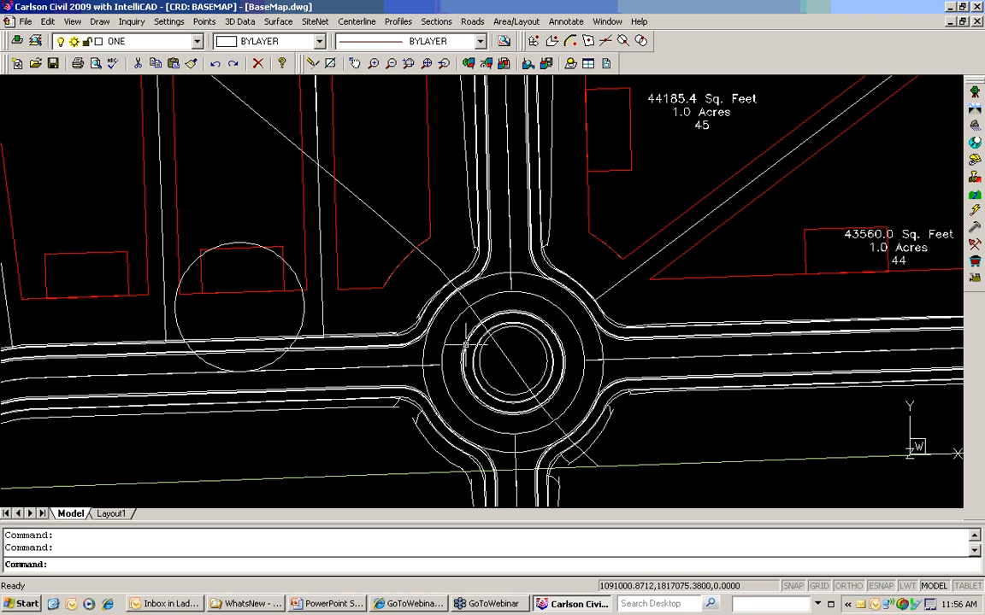
Examine the start vertex of the circle polyline in vertex editing, cancel, and select the roundabout's centerline to view its vertices
type("pedit")
key("Return")
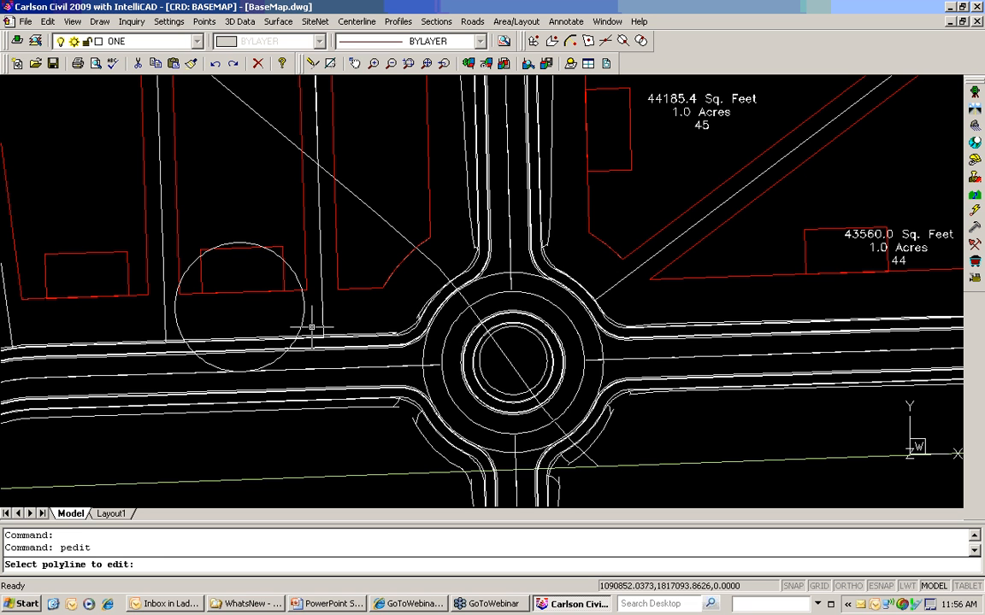
left_click(303, 318)
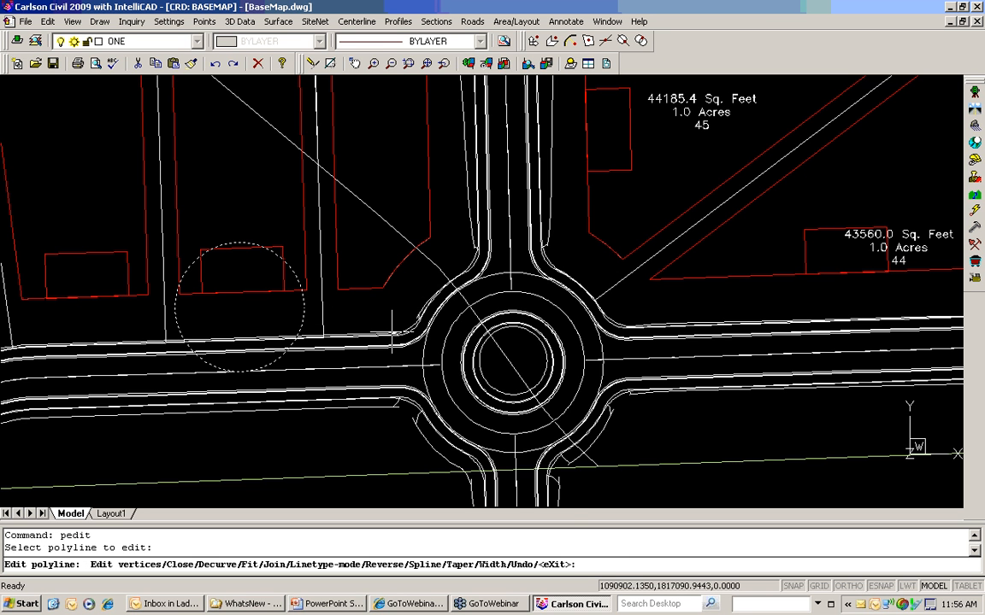
type("e")
key("Return")
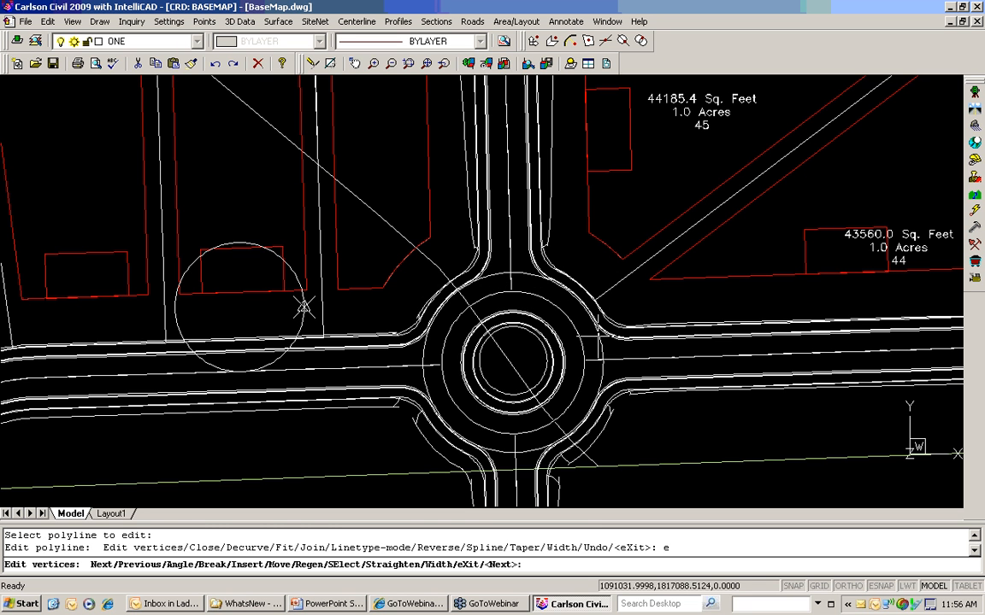
key("Escape")
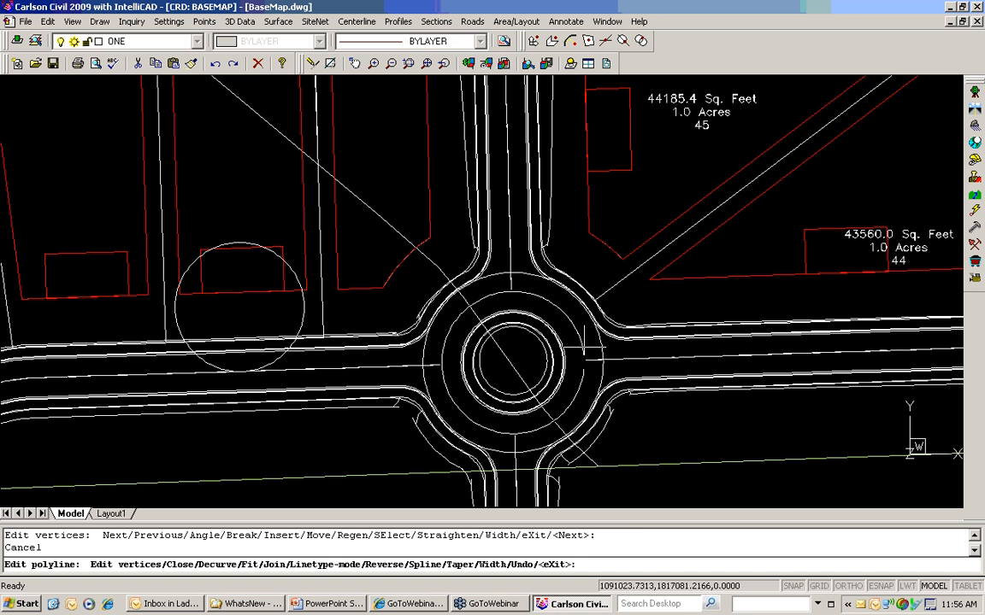
key("Escape")
key("Escape")
left_click(583, 347)
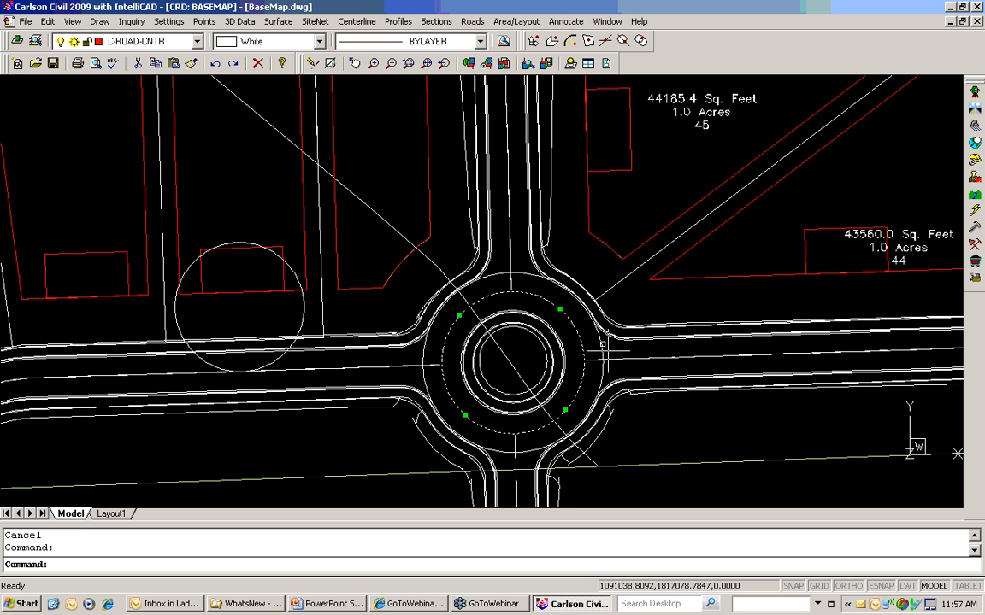
Set the drawing's coordinate system to Grid with the State Plane 83 projection and the IL East zone
scroll(582, 325, "down", 5)
scroll(580, 325, "down", 4)
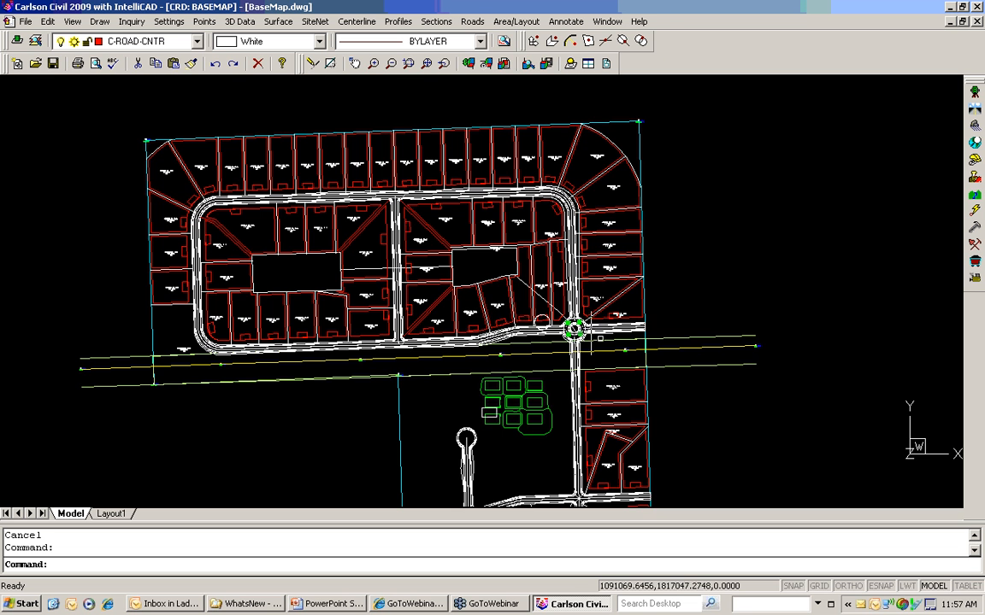
scroll(684, 378, "down", 3)
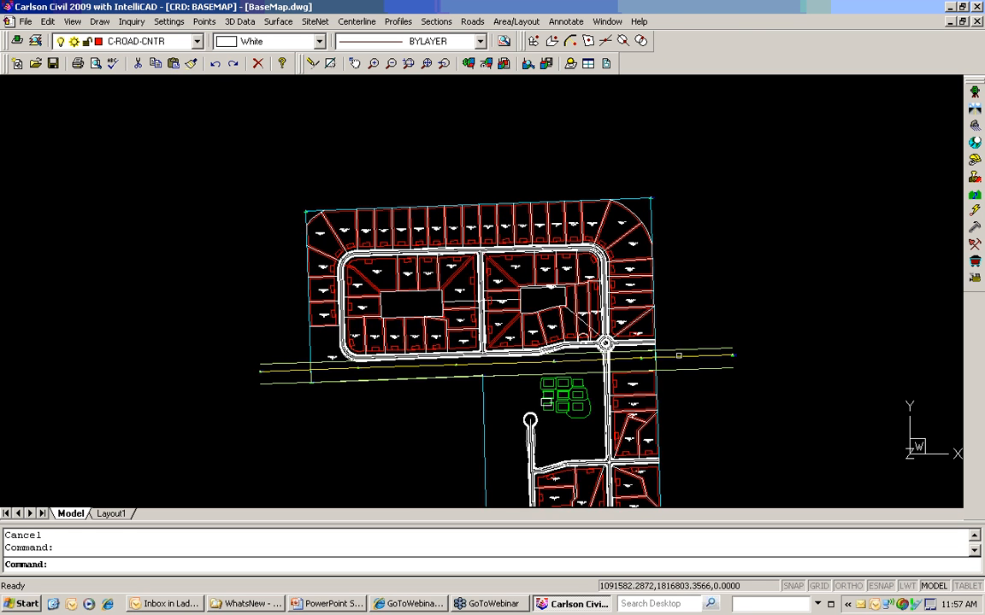
middle_click_drag(688, 376, 672, 315)
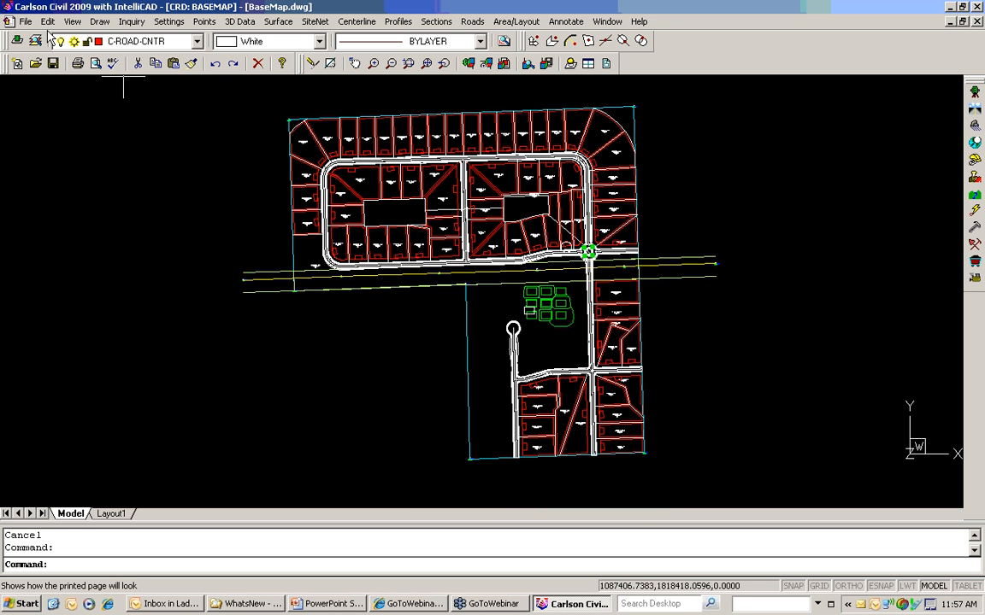
left_click(27, 22)
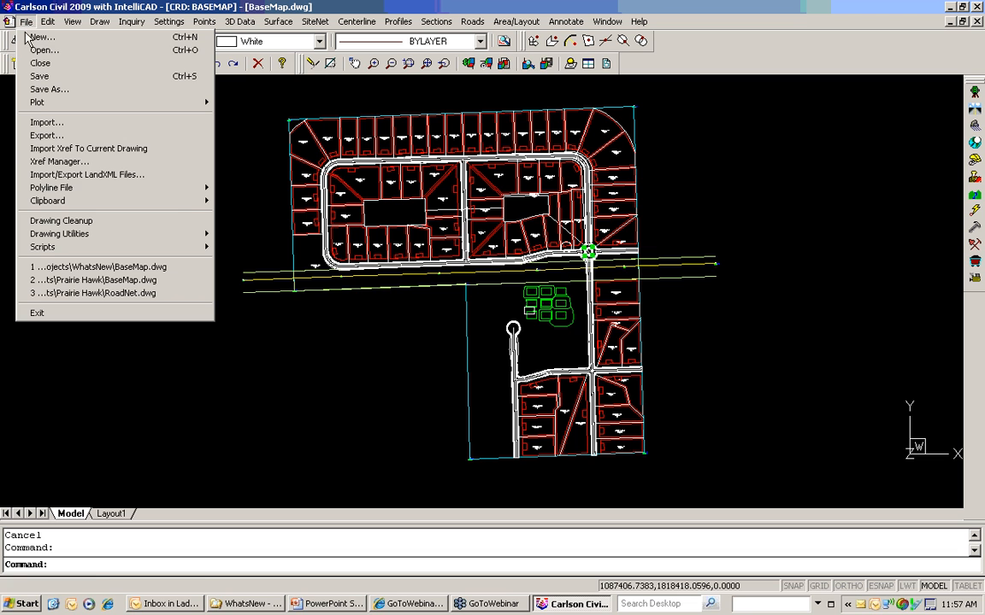
mouse_move(50, 189)
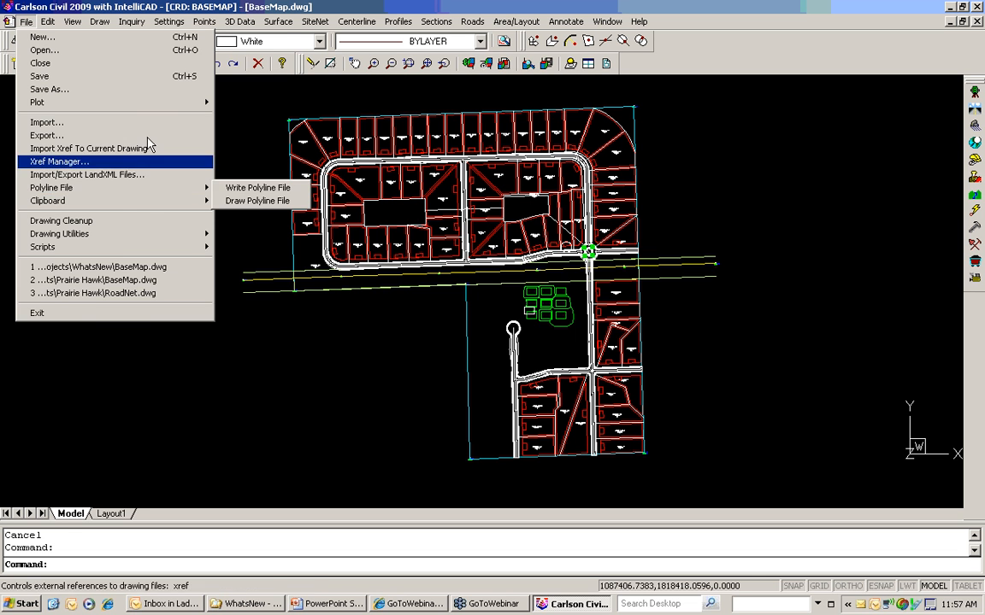
mouse_move(168, 22)
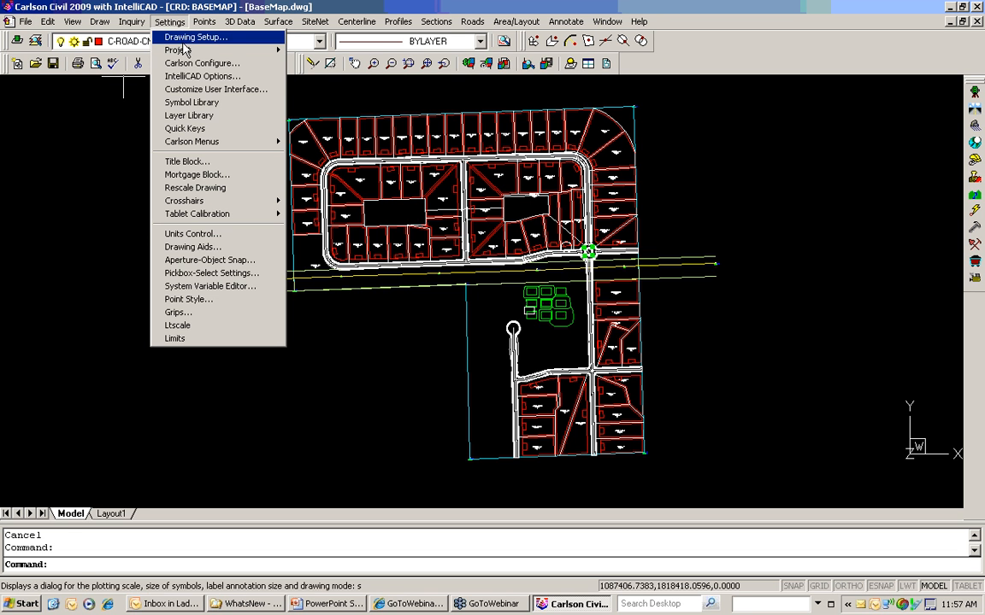
left_click(181, 38)
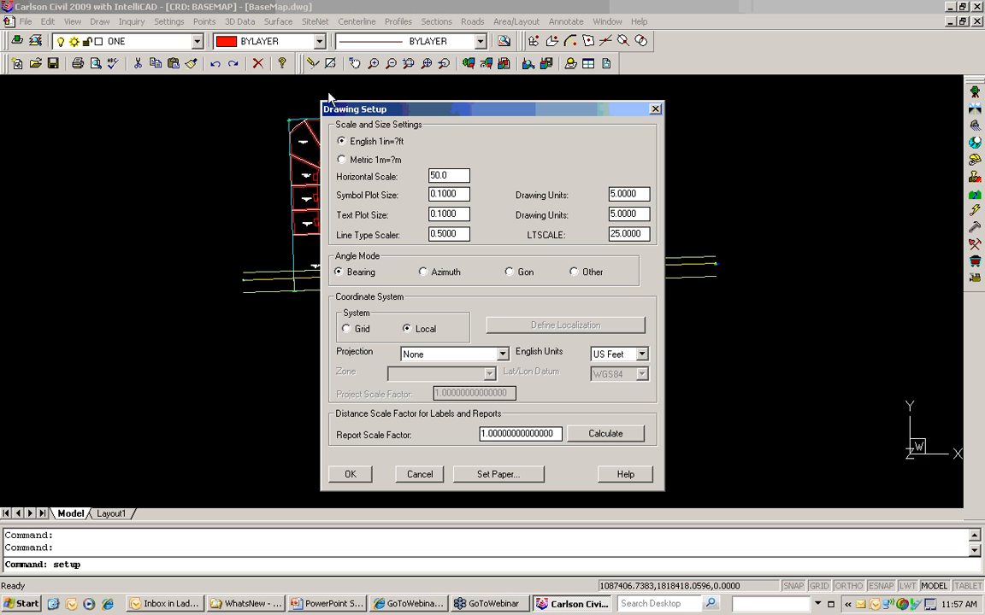
left_click(363, 329)
left_click(436, 362)
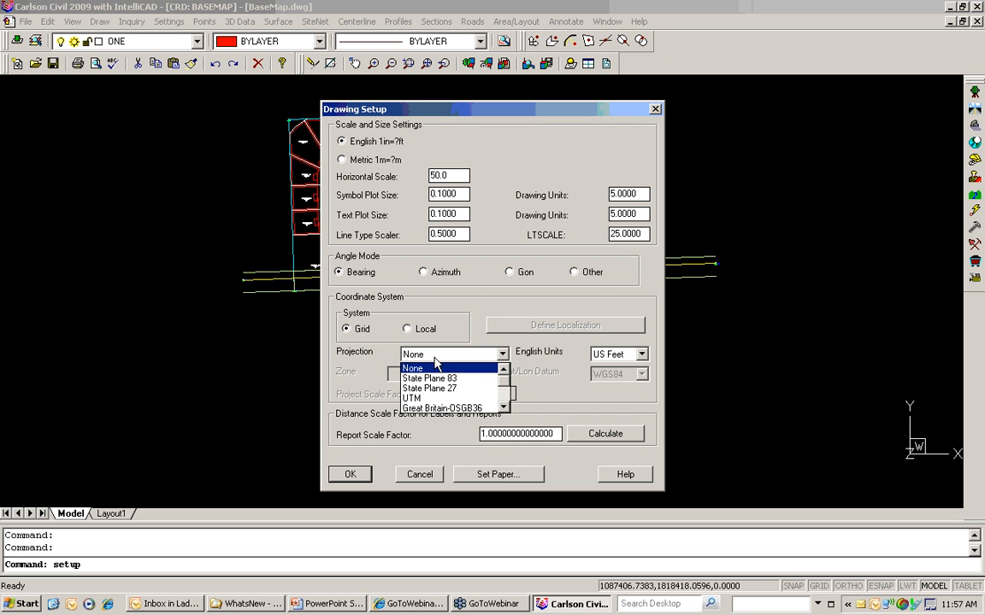
left_click(440, 378)
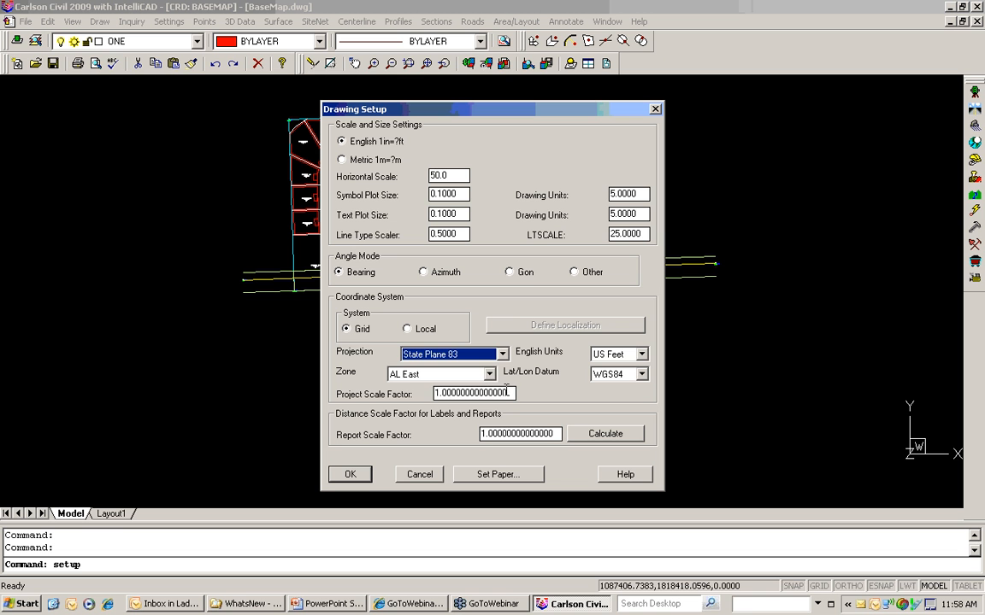
left_click(488, 375)
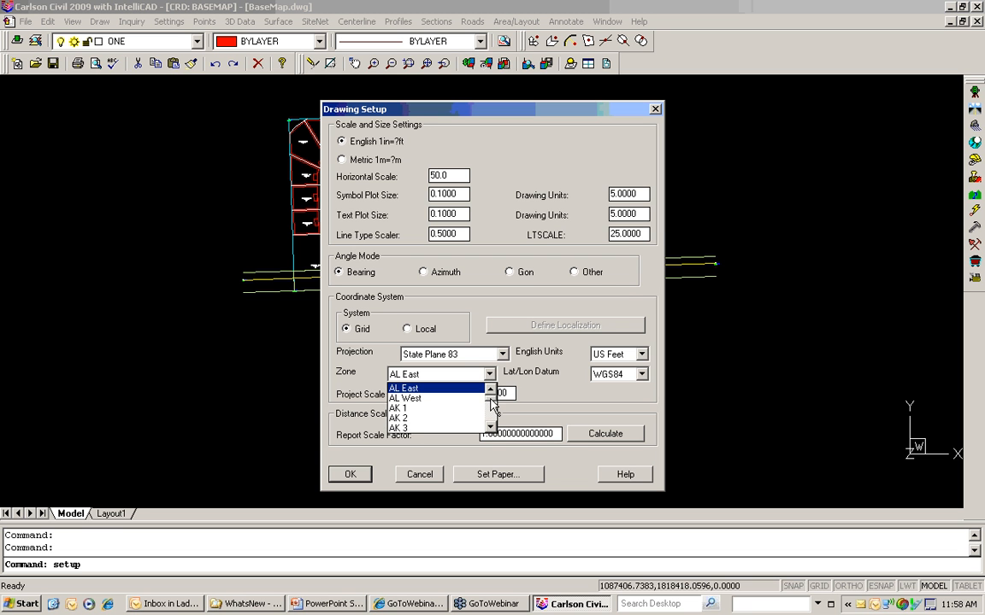
mouse_move(492, 397)
left_mouse_down()
mouse_move(493, 412)
mouse_move(492, 390)
left_mouse_up()
left_click(438, 388)
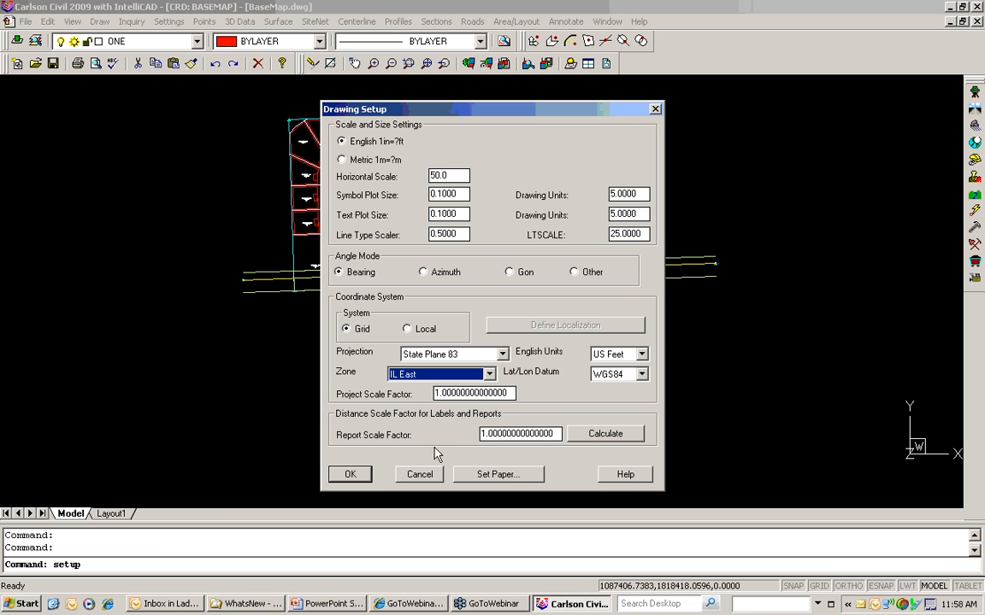
left_click(360, 477)
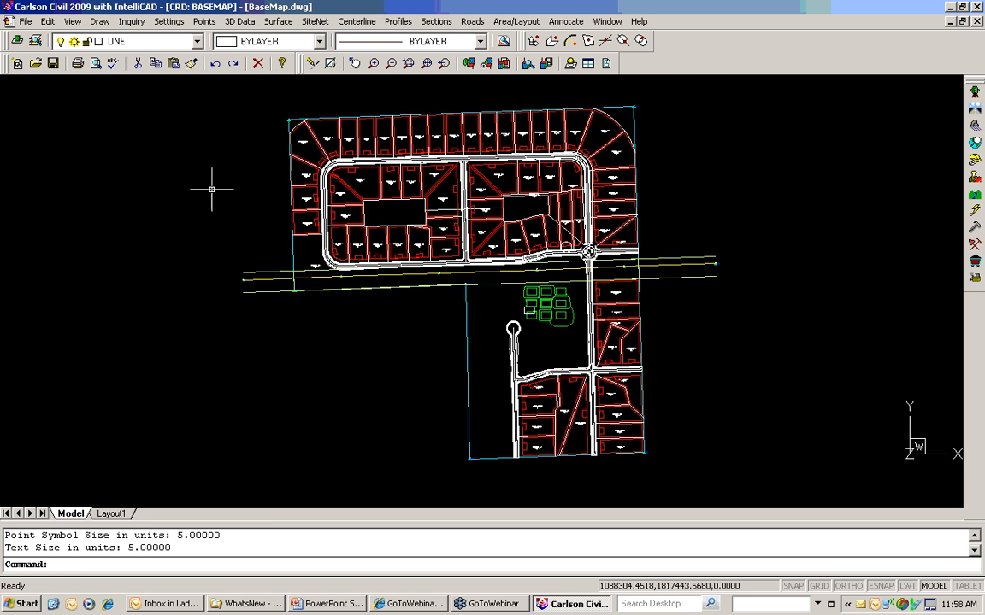
Start writing the polylines to a Google Earth KML file named PriarieHawk in the Whatsnew folder
left_click(26, 21)
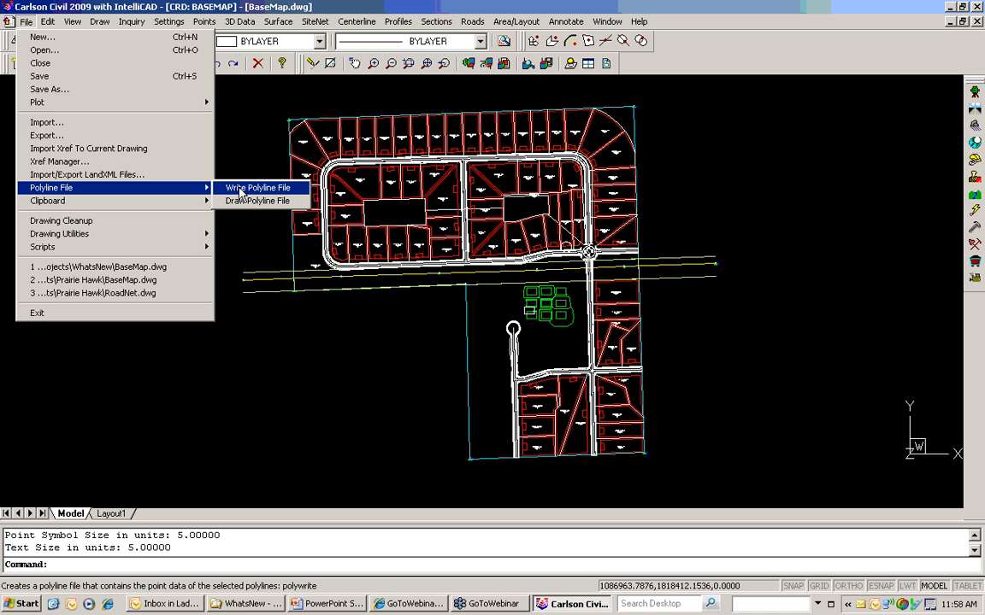
left_click(242, 193)
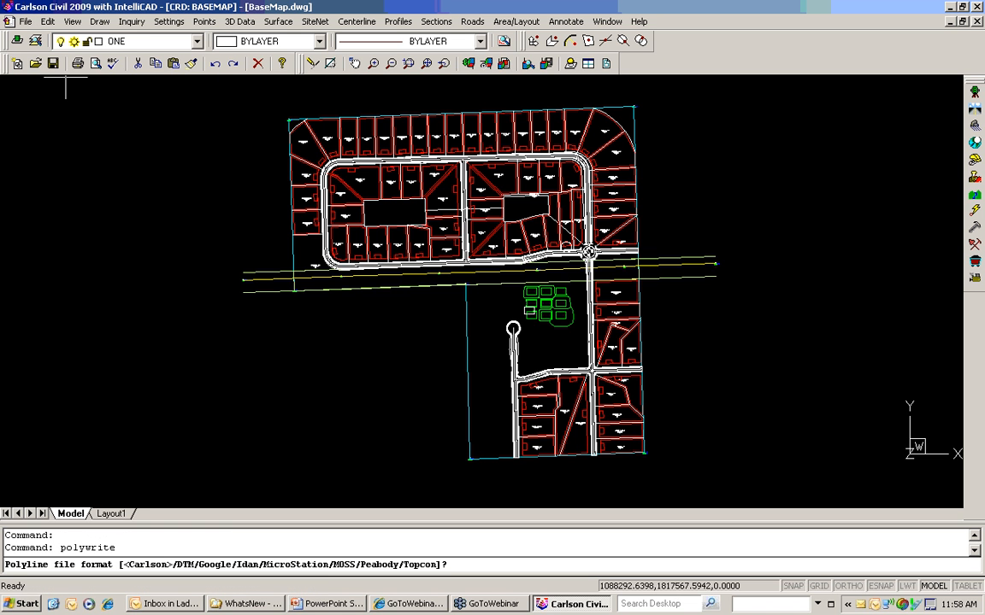
type("g")
key("Return")
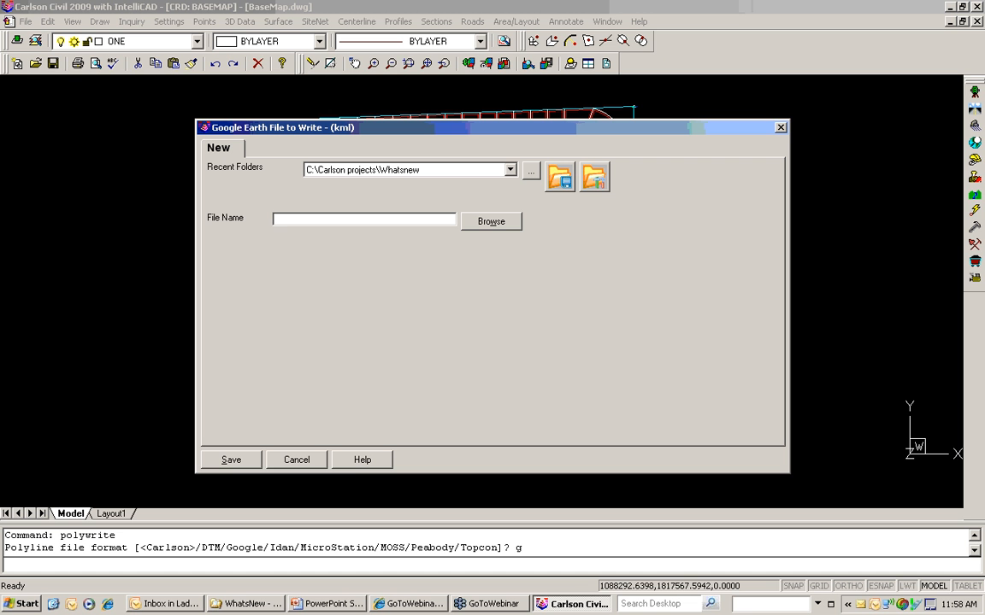
type("PriarieHaw")
key("Return")
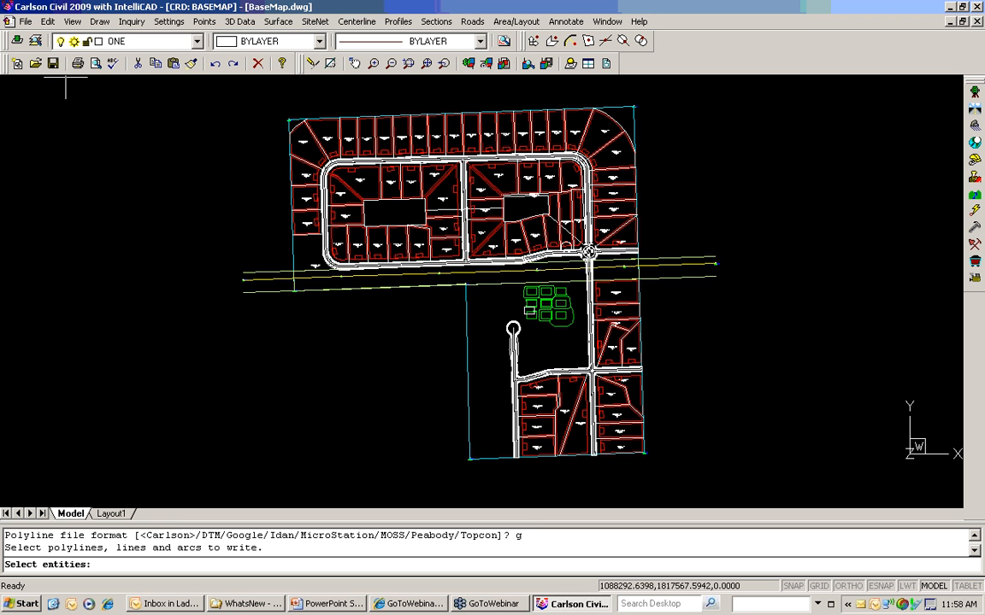
Select the whole site for export without using drawing elevations, and display the written file in Google Earth
left_click(193, 103)
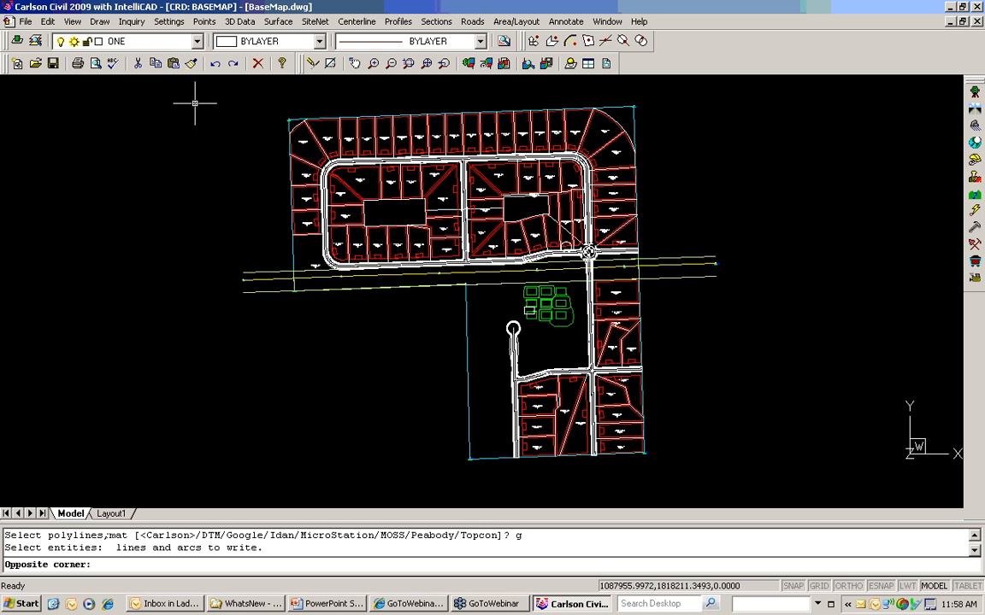
left_click(735, 486)
key("Return")
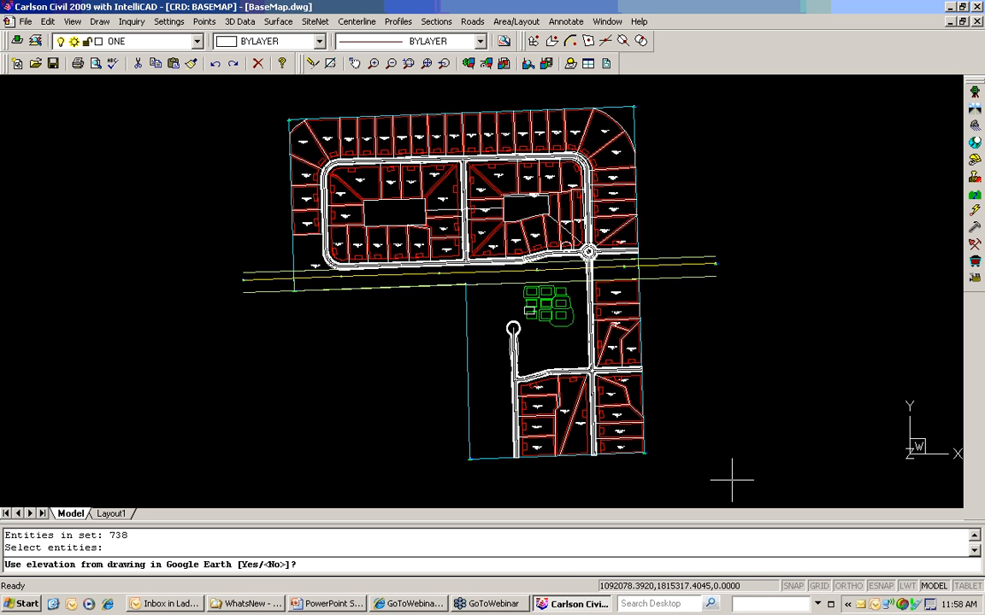
type("n")
key("Return")
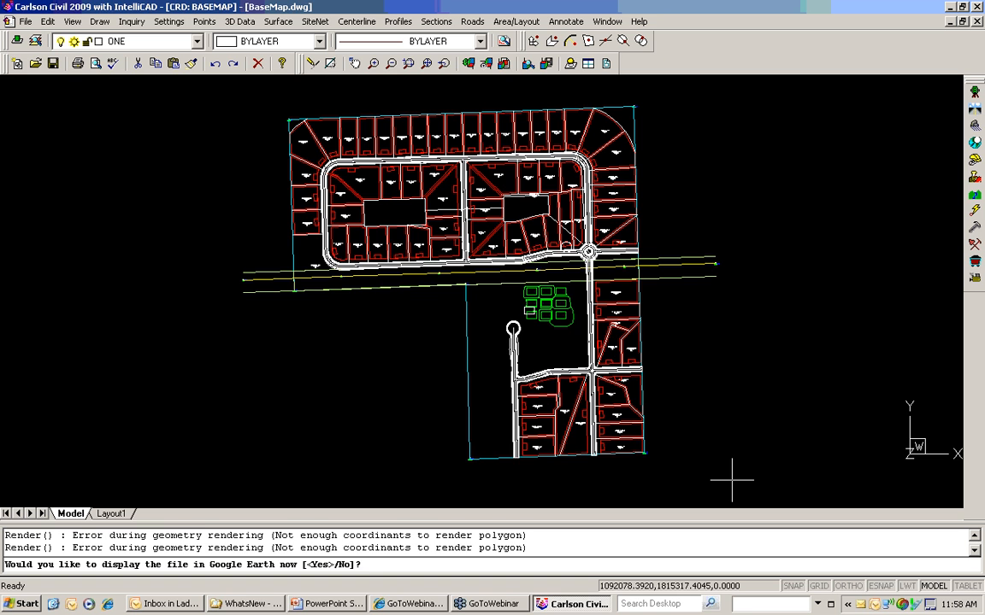
key("Return")
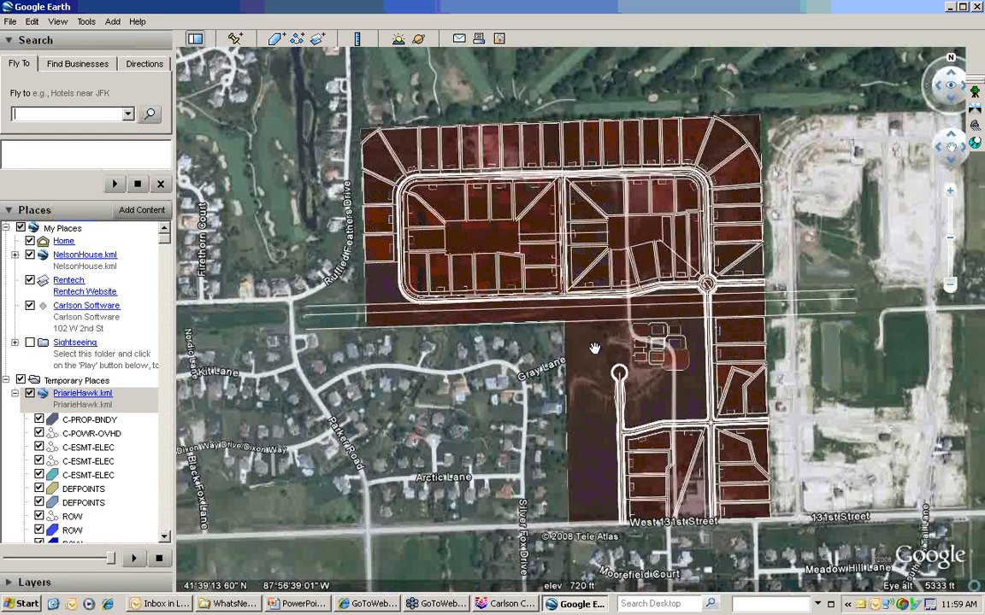
Examine the exported site in Google Earth from a tilted, wider view, and close it without saving the temporary places
right_click_drag(589, 349, 588, 357)
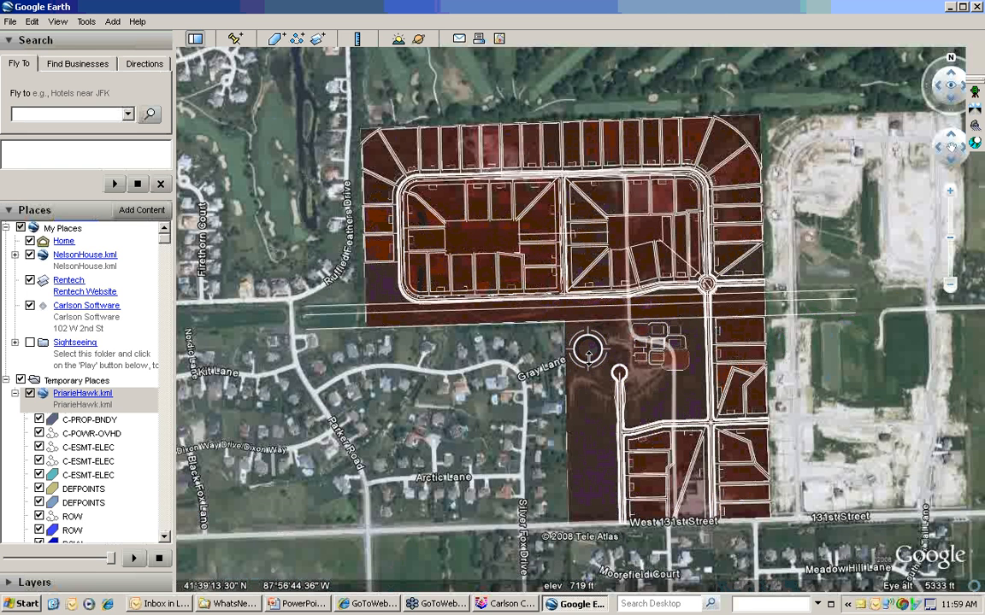
right_click_drag(588, 358, 588, 370)
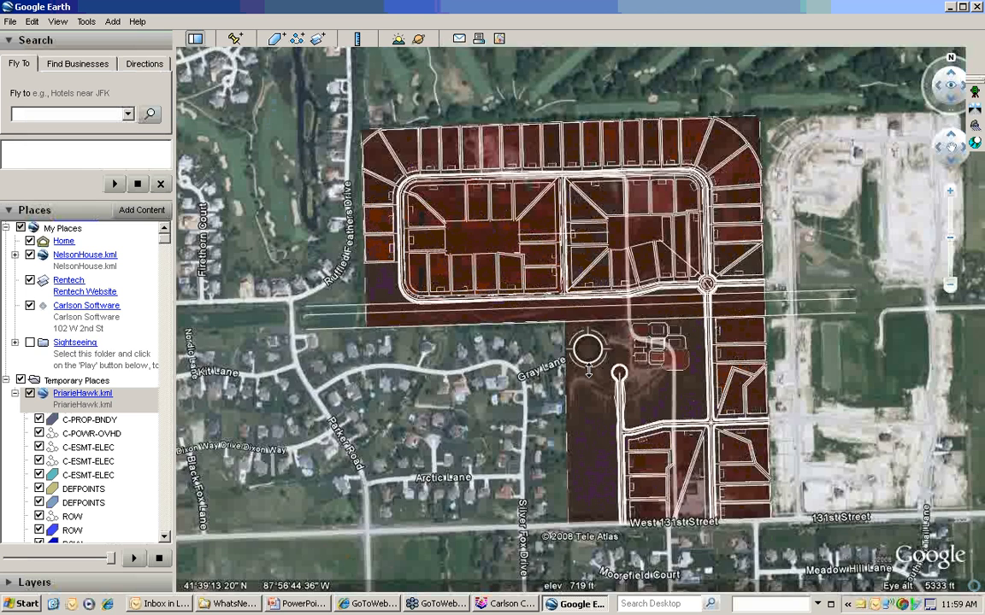
right_click_drag(589, 370, 588, 417)
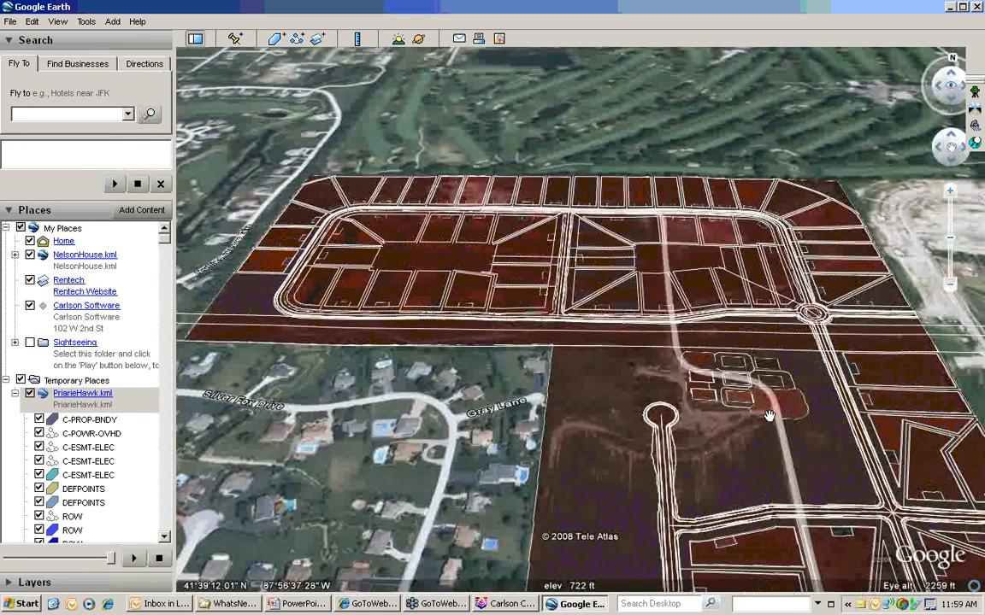
scroll(754, 399, "down", 1)
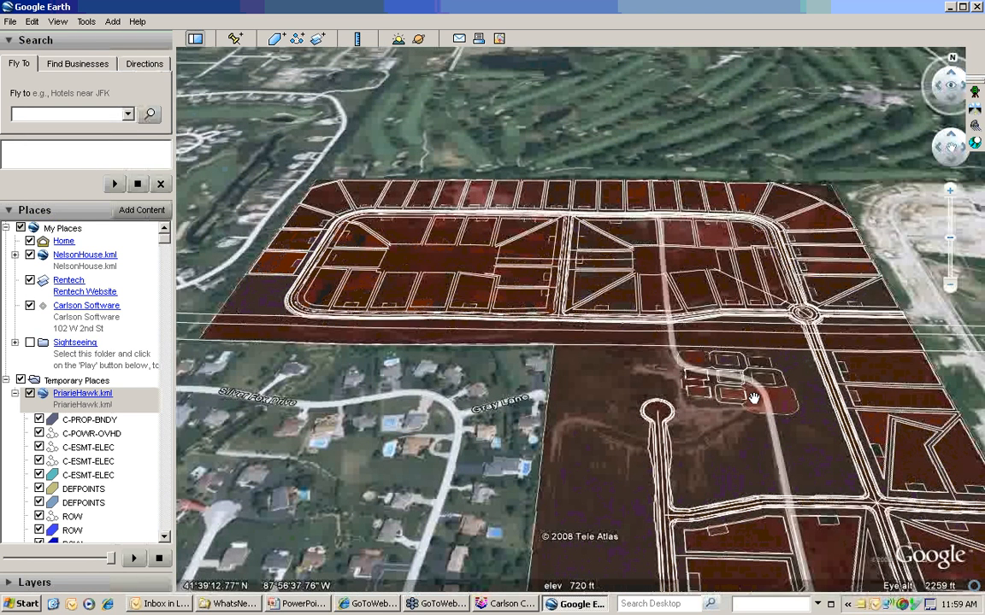
scroll(754, 398, "down", 3)
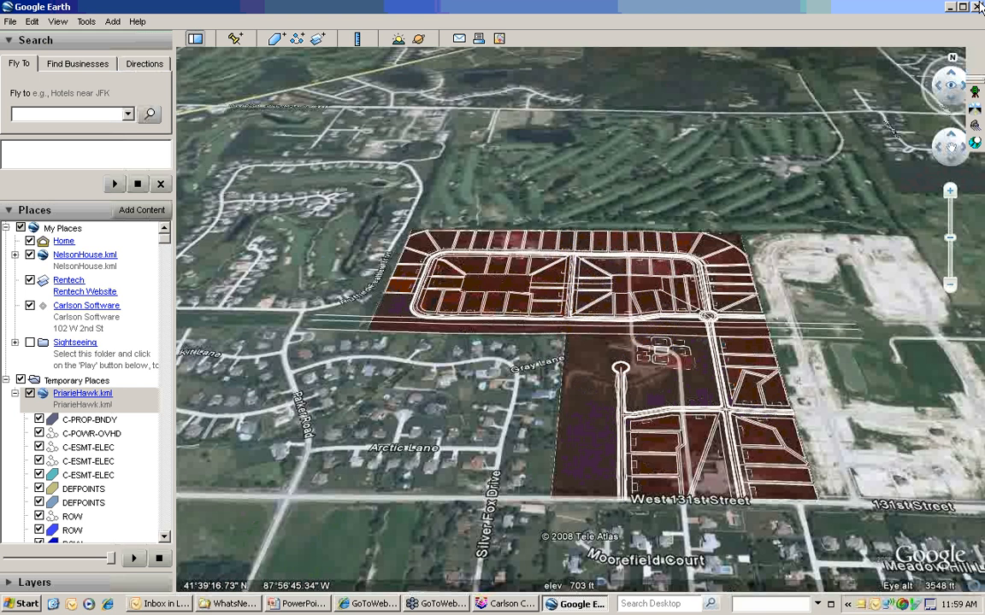
left_click(979, 7)
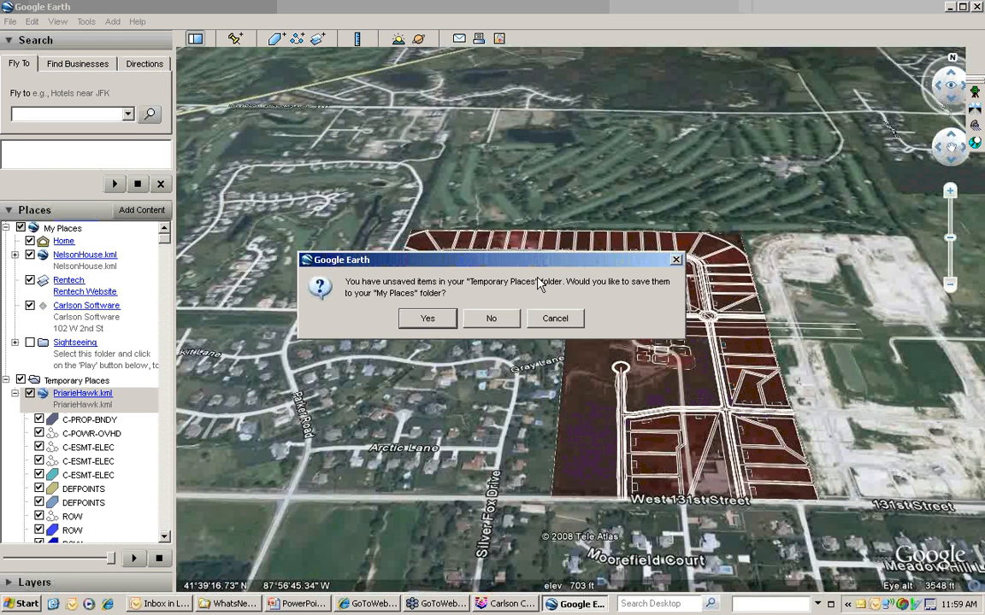
left_click(502, 322)
Exit Carlson Civil and save the changes to BaseMap.dwg
left_click(26, 22)
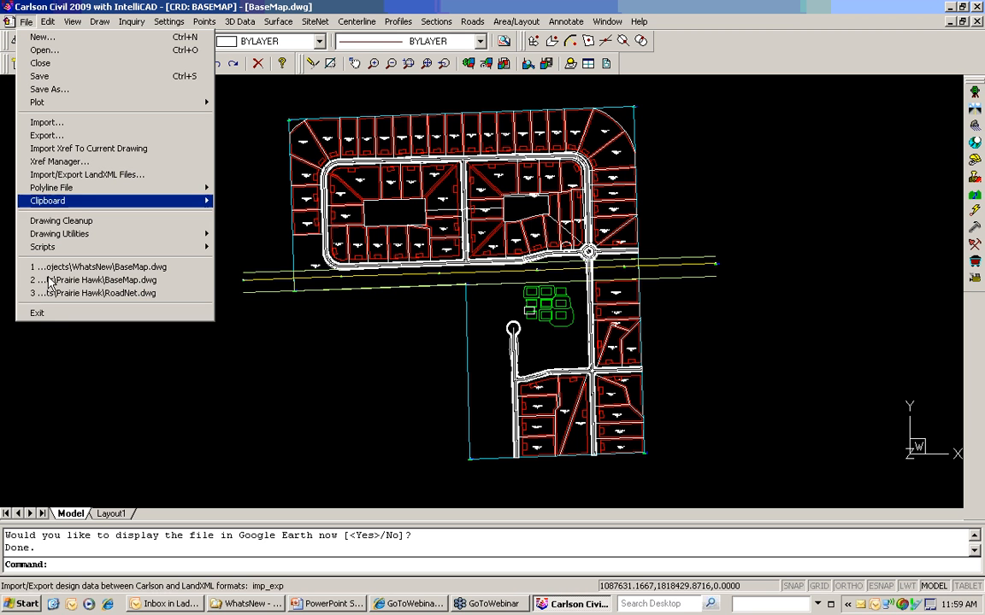
left_click(60, 313)
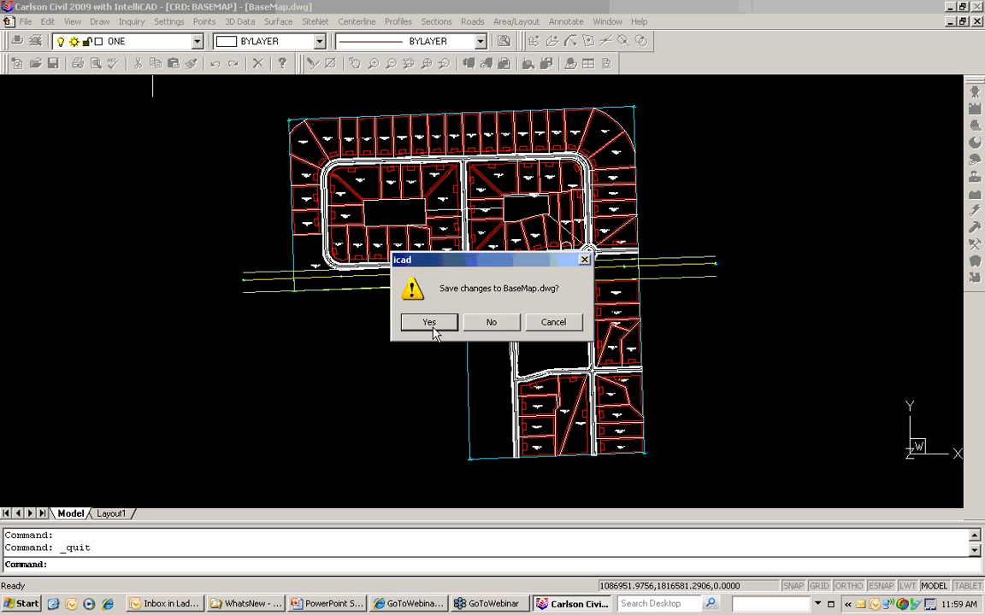
left_click(432, 323)
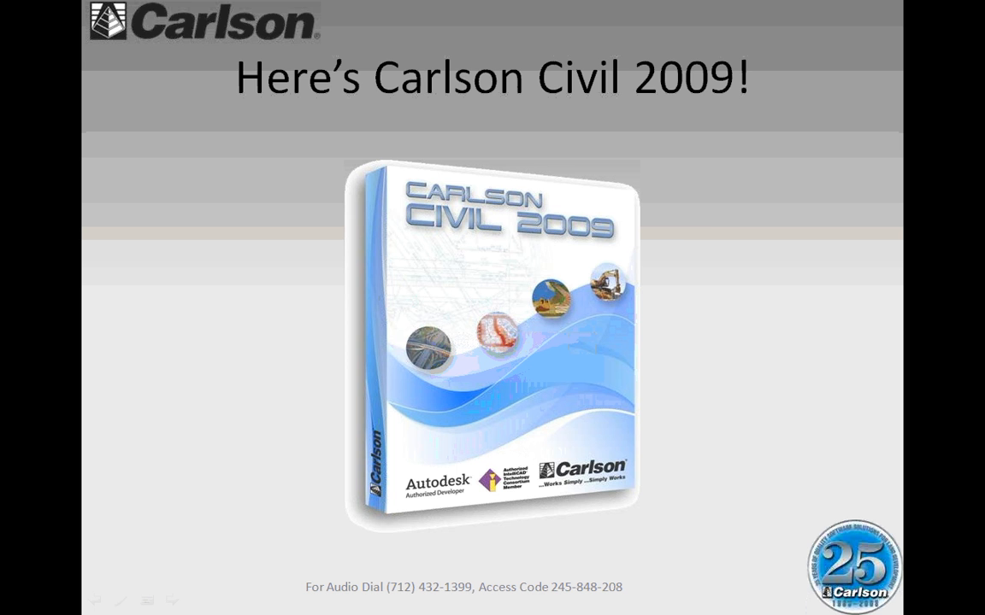
key("Right")
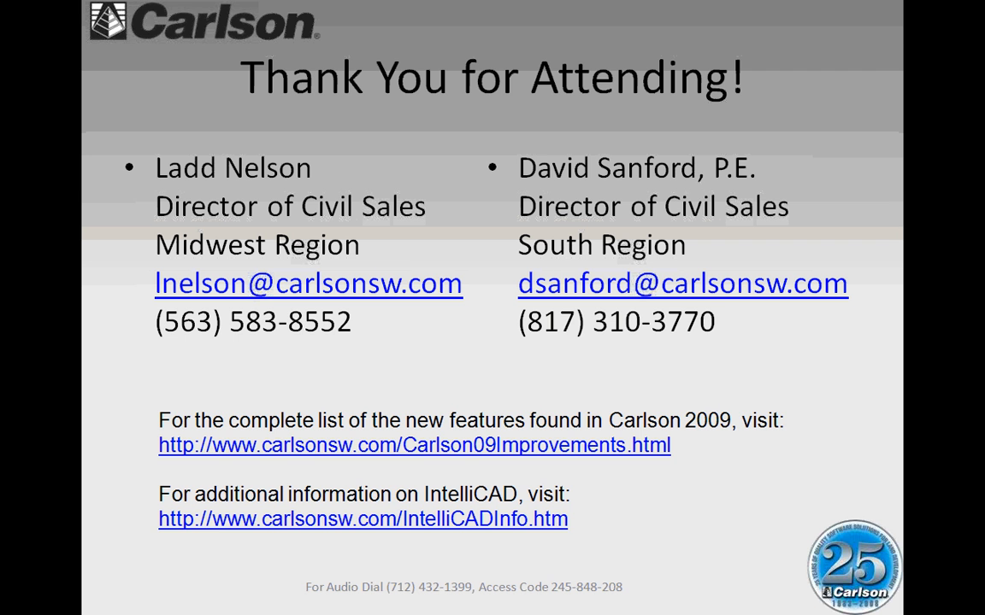
left_click(114, 381)
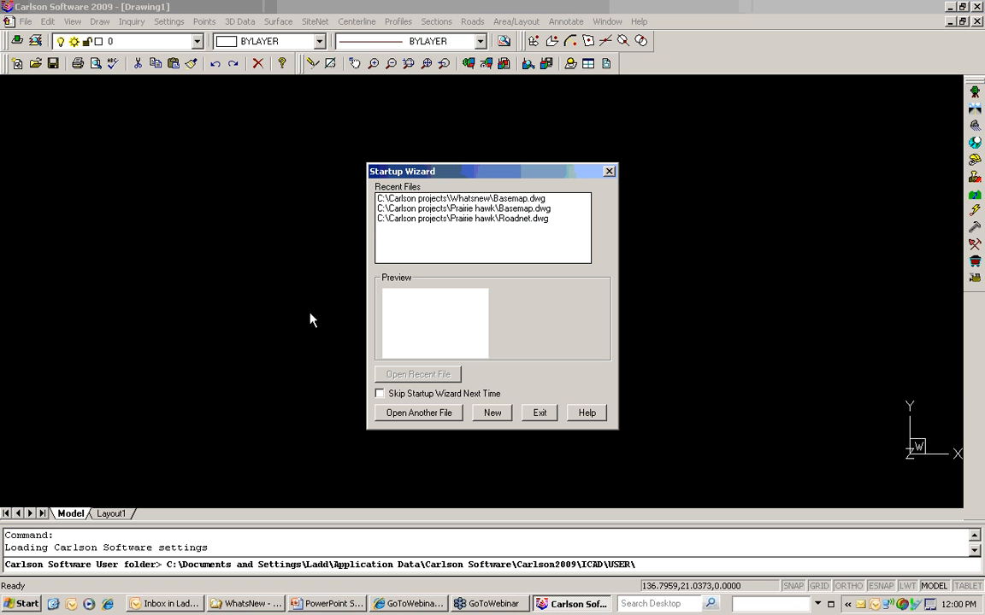
Open the recent drawing Basemap.dwg from the Whatsnew project folder
left_click(469, 201)
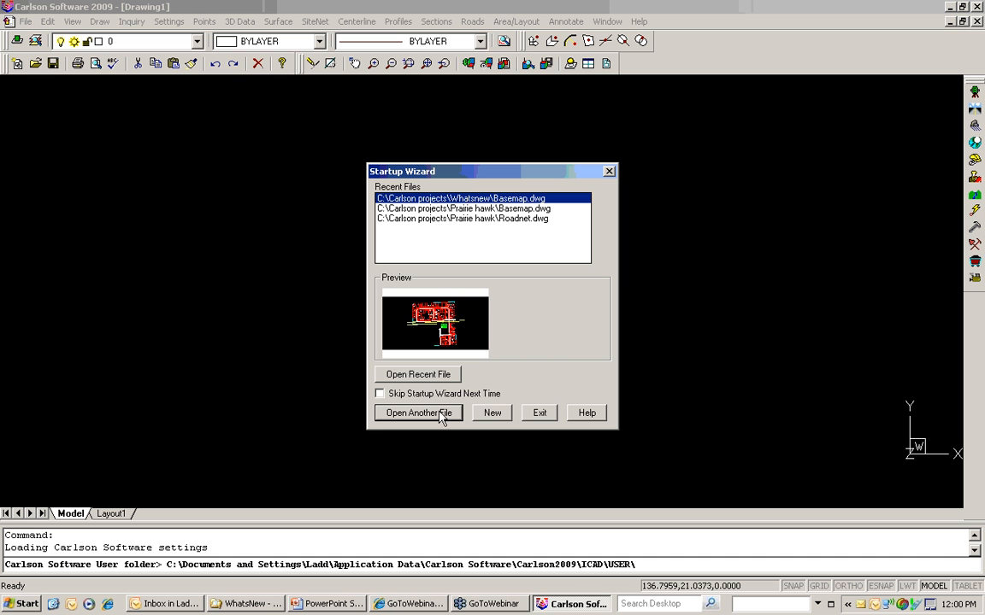
left_click(398, 374)
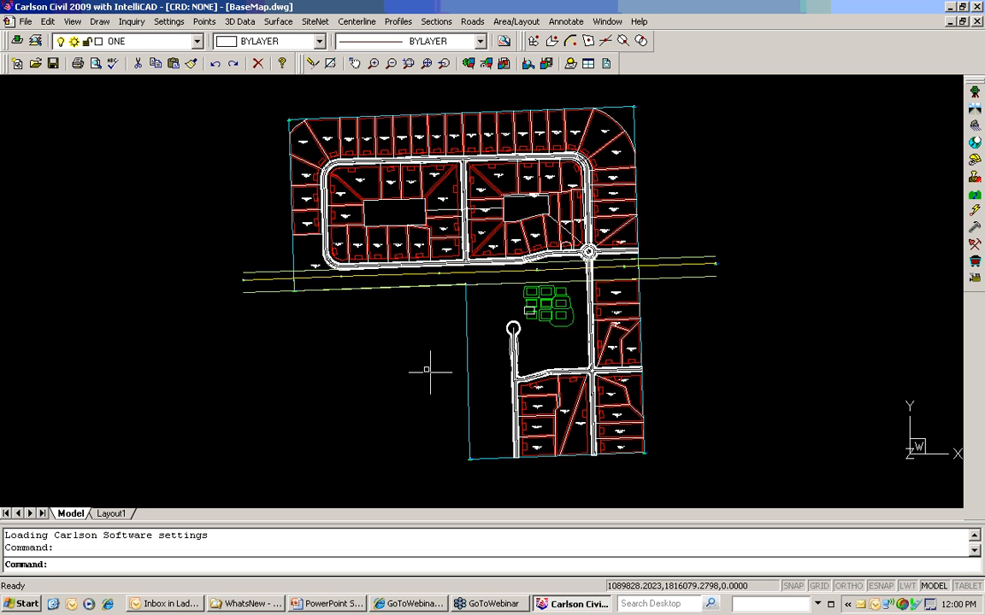
Show the file format options of the Write Polyline File command and cancel it
left_click(27, 23)
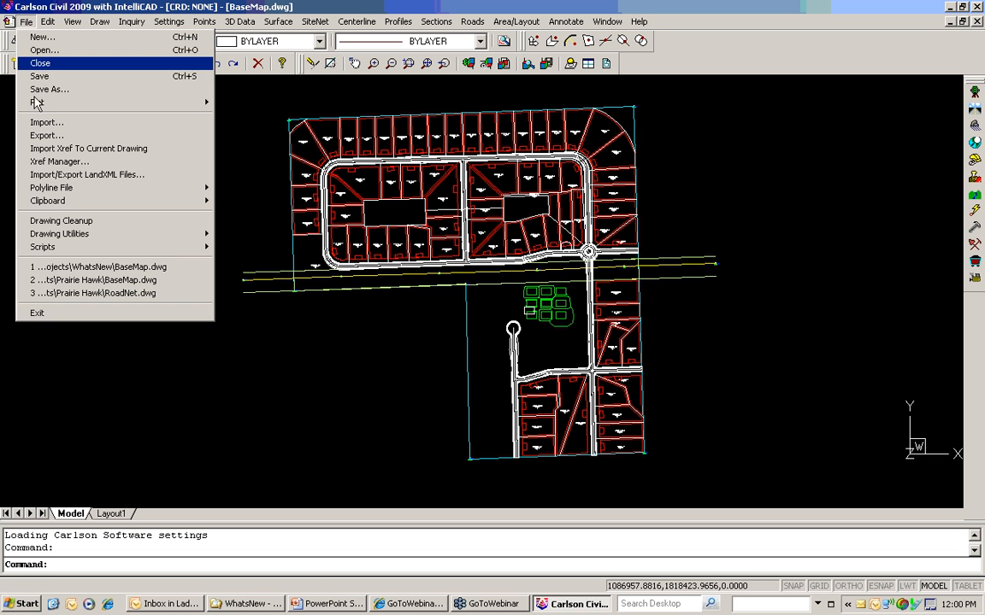
mouse_move(80, 192)
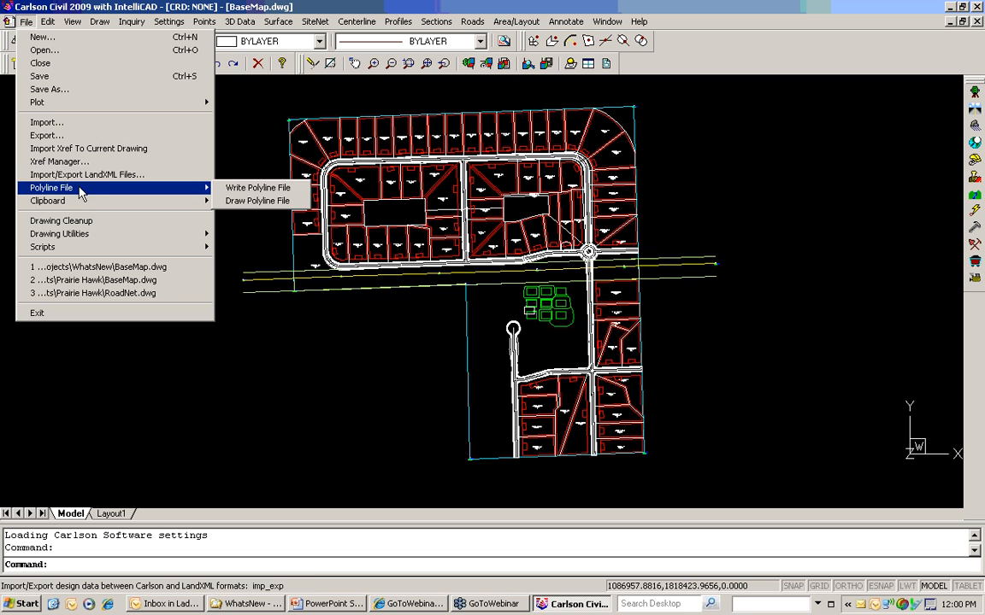
left_click(267, 190)
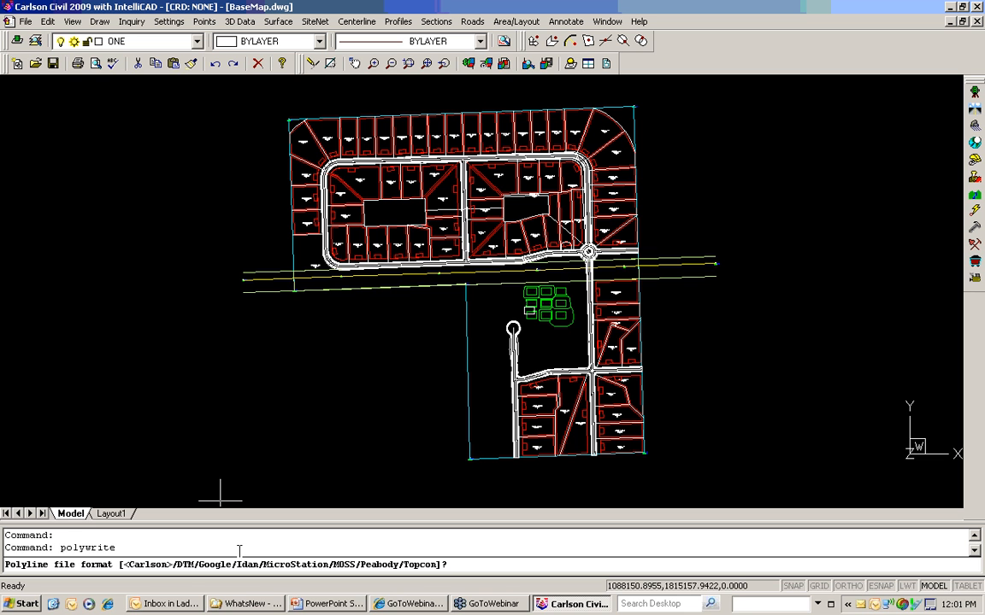
key("Escape")
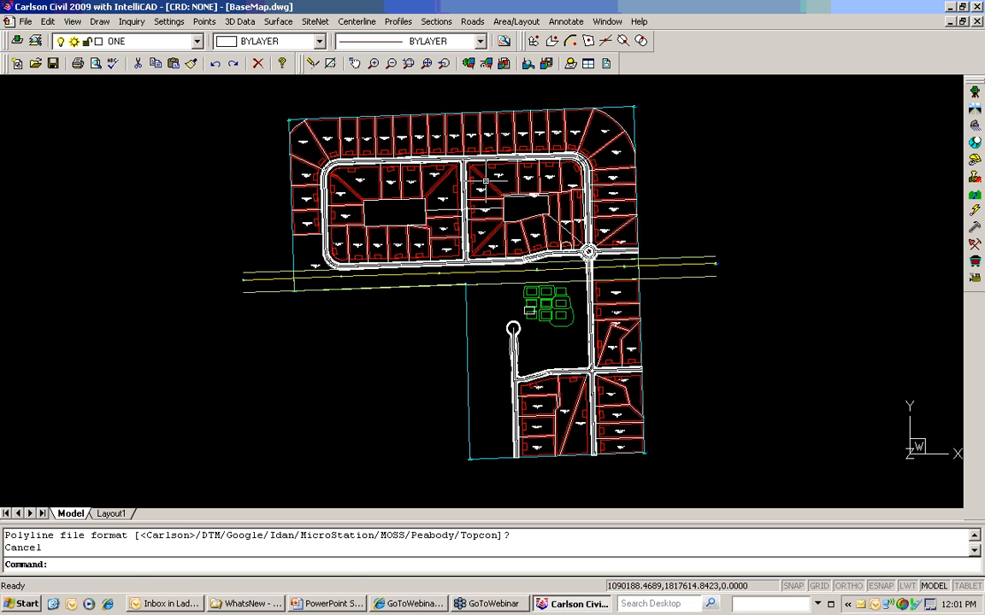
Set up a free-flight 3D surface flyby from a grid or TIN file, with Prairiehawk.tif from the Whatsnew folder as texture image
left_click(279, 21)
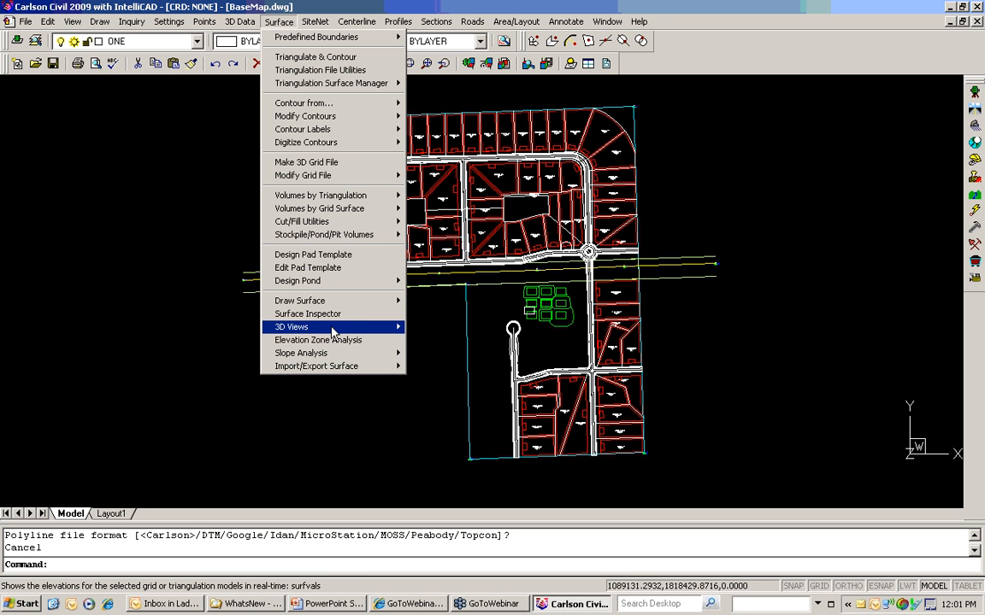
left_click(423, 328)
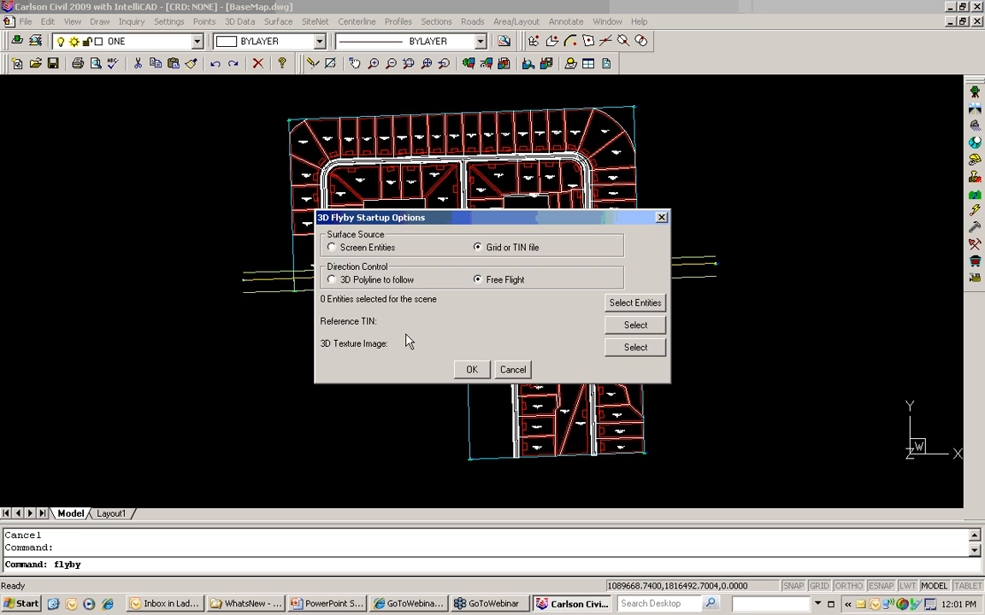
left_click(635, 348)
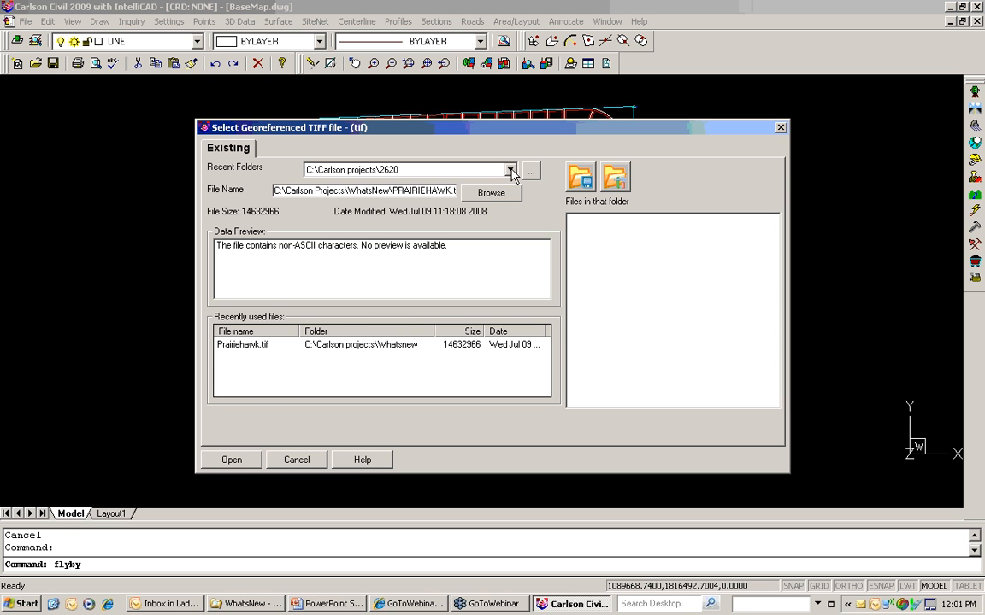
left_click(510, 169)
left_click(451, 182)
left_click(590, 220)
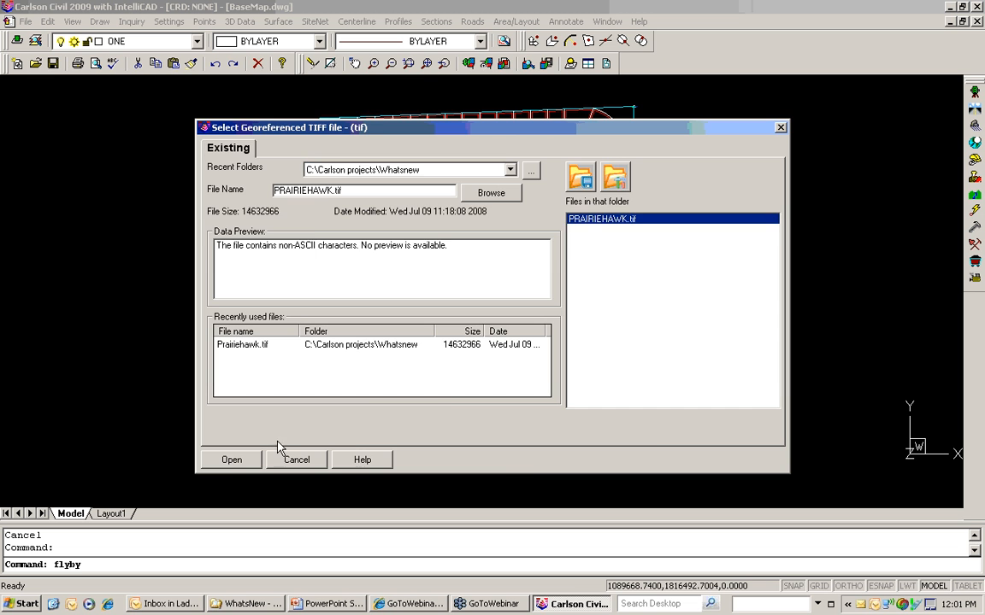
left_click(229, 459)
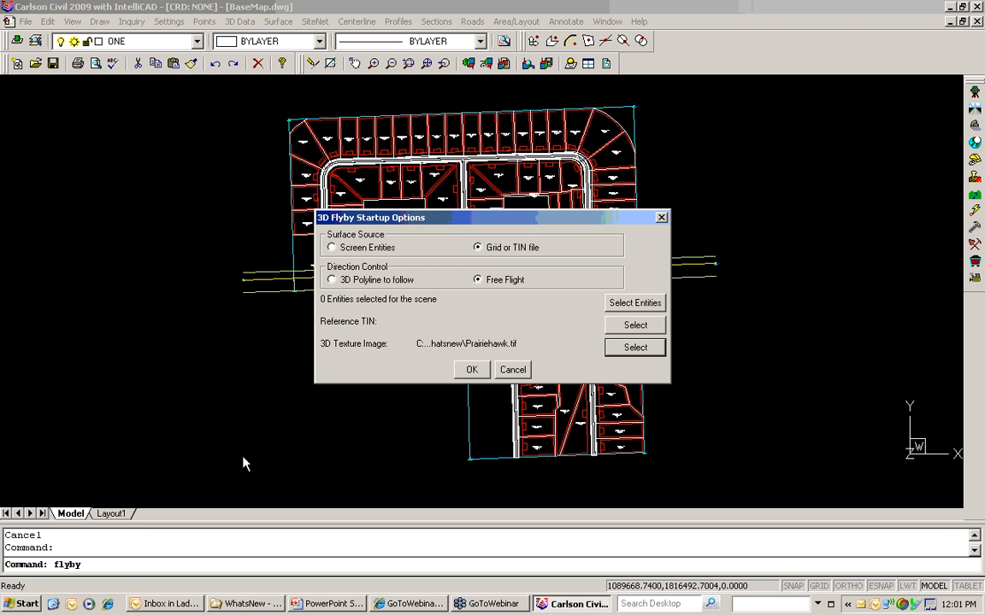
left_click(471, 369)
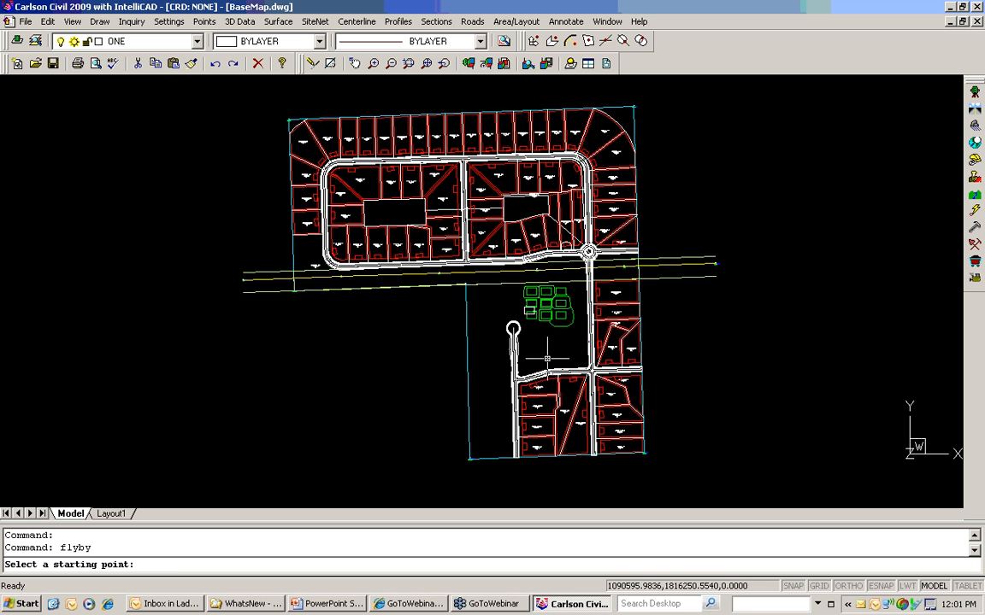
Place the flyby's starting and direction points west of the green pads, and load Mergedpad.tin as the surface model
left_click(492, 317)
left_click(489, 316)
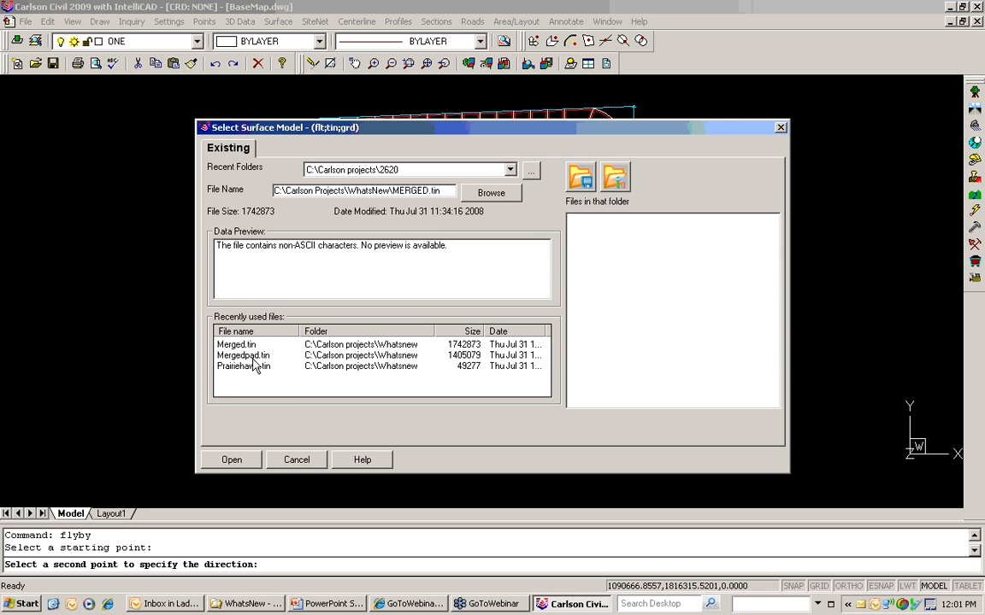
left_click(250, 355)
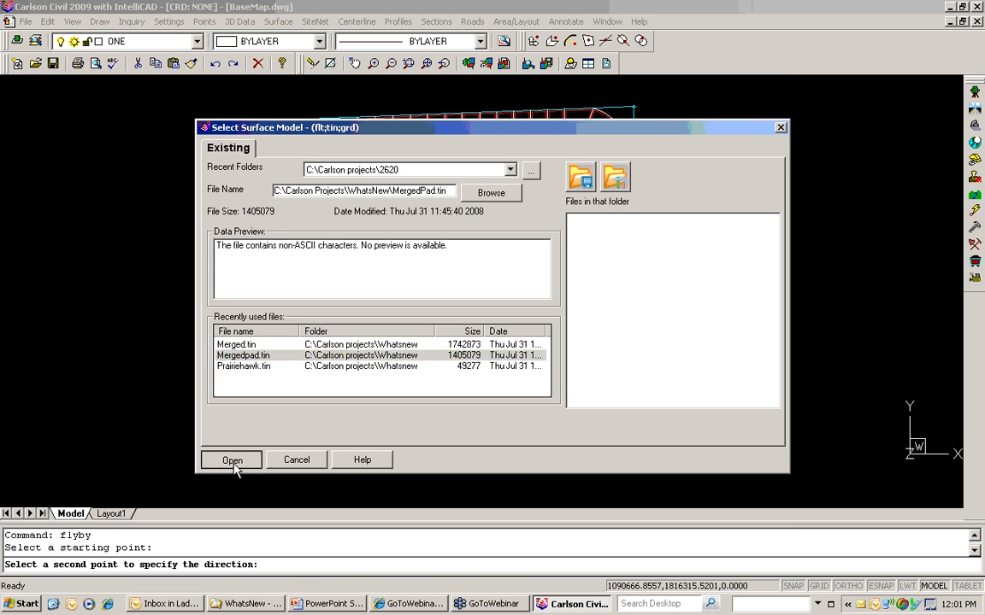
left_click(234, 465)
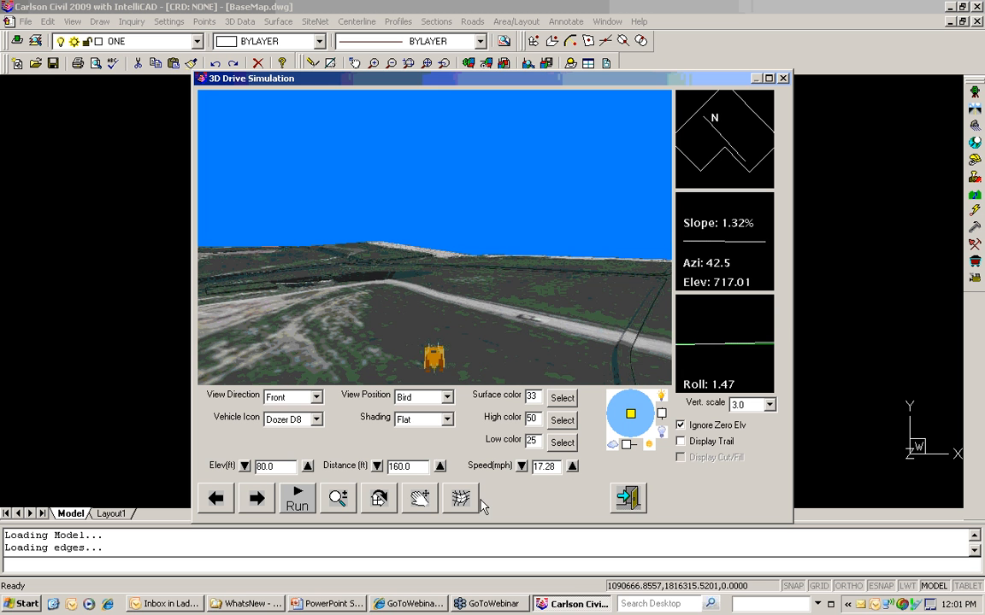
Run the 3D drive simulation and examine the image-draped surface around the roundabout and pads from a higher viewpoint
left_click(297, 501)
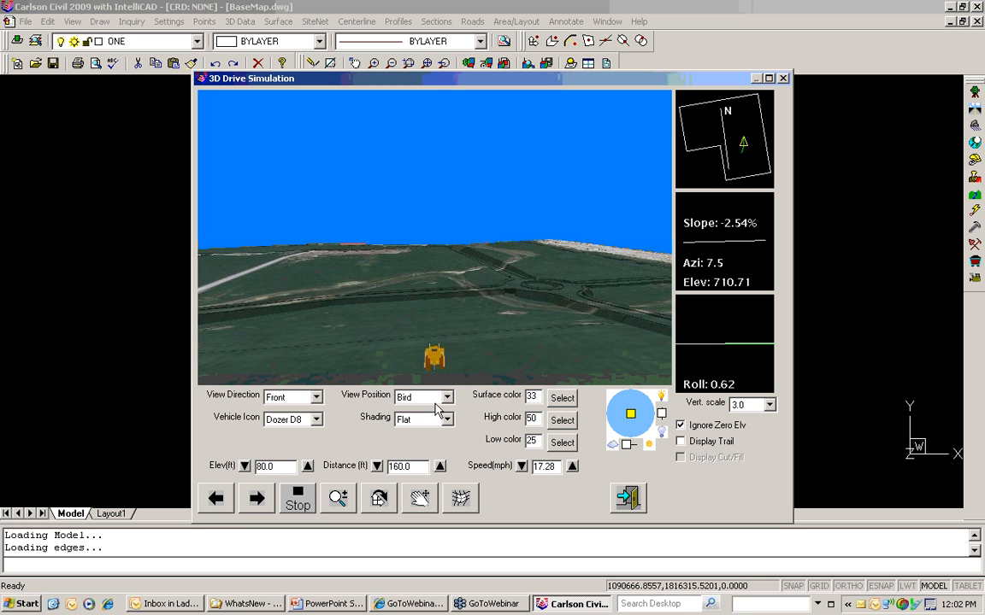
left_click_drag(405, 322, 430, 322)
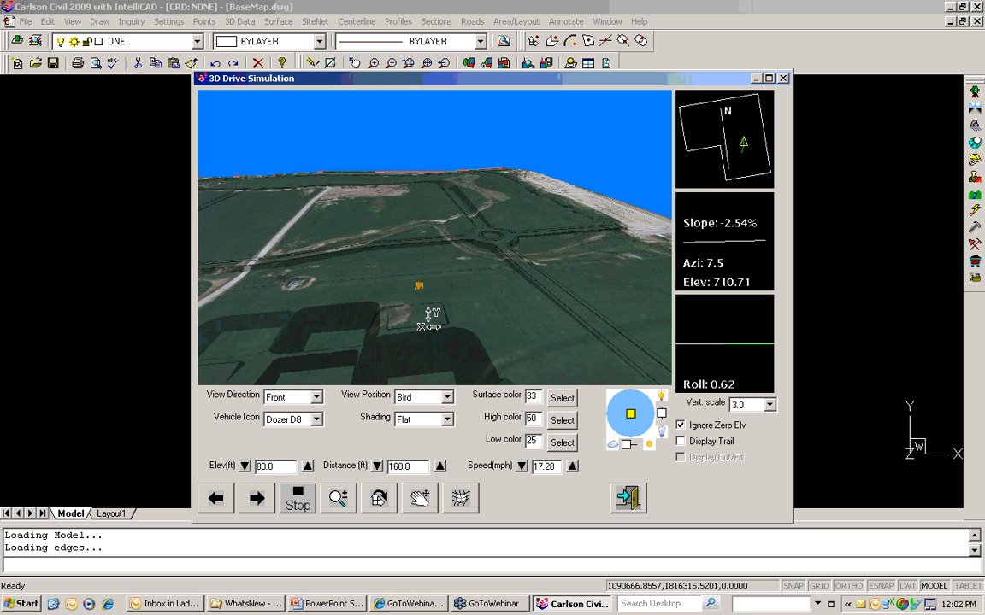
left_click_drag(429, 322, 447, 283)
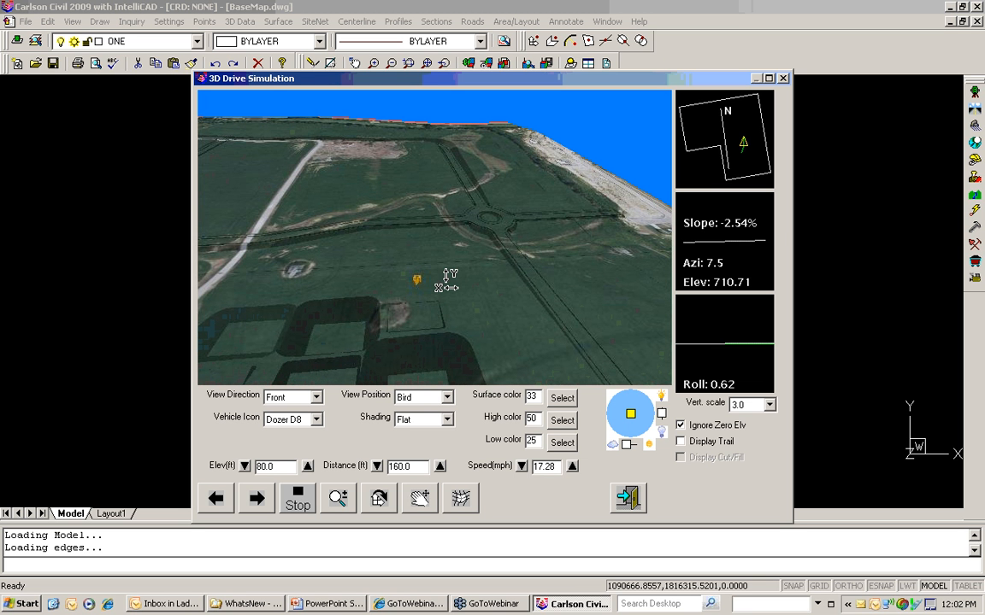
left_click_drag(446, 282, 483, 257)
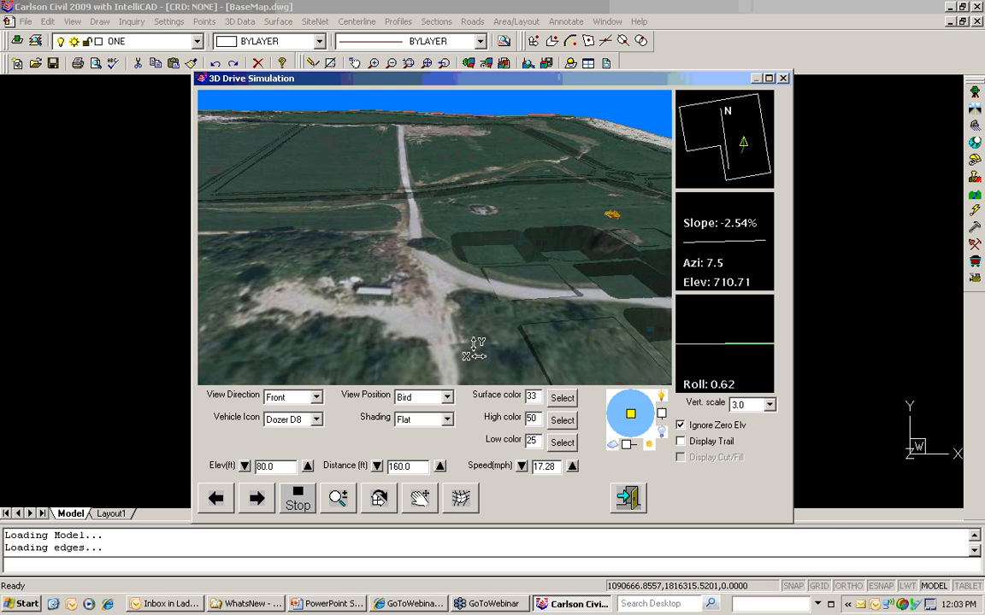
Switch to the PowerPoint slide show and advance to its closing slide
left_click(346, 604)
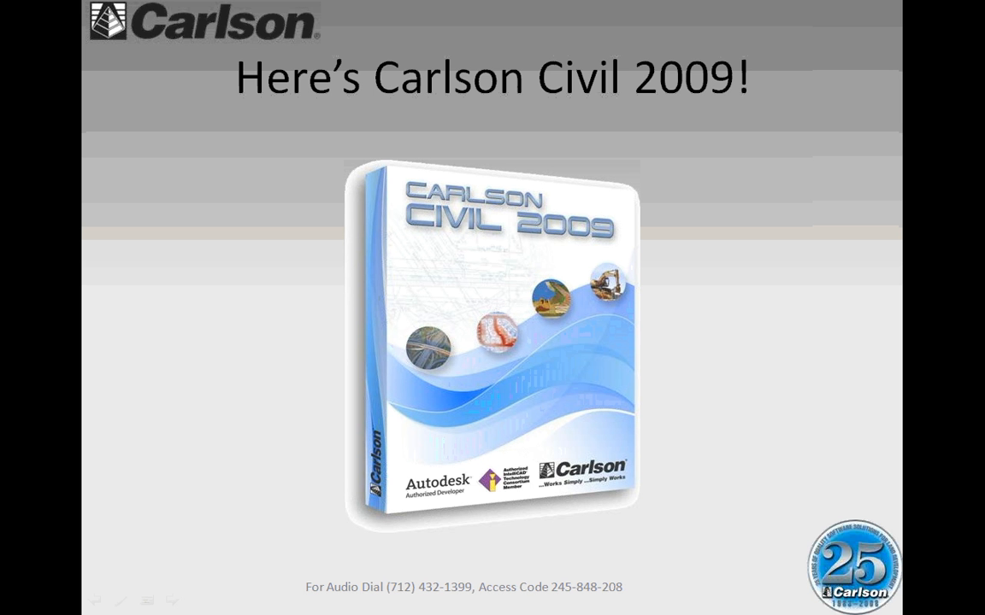
left_click(233, 504)
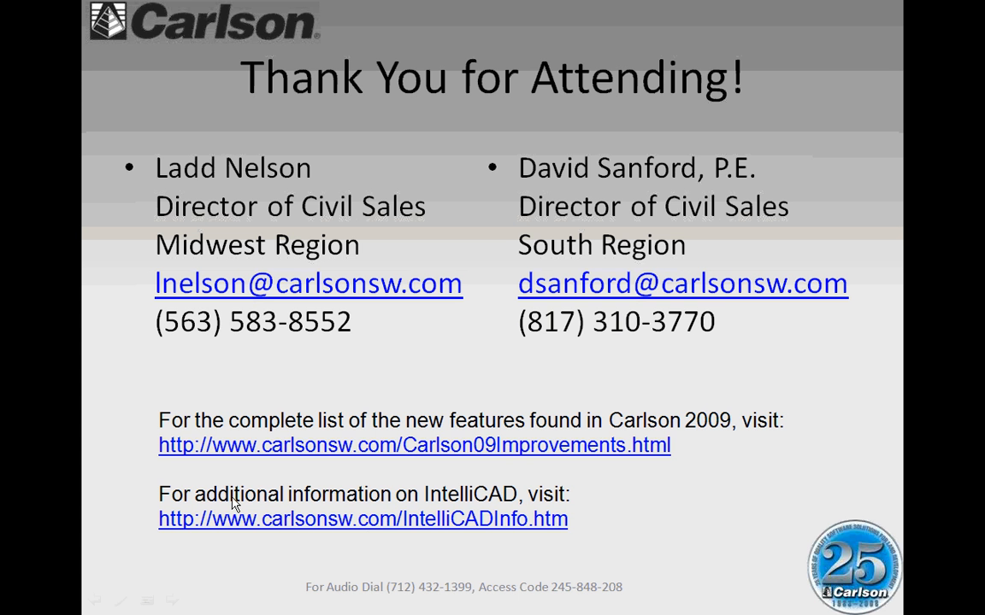